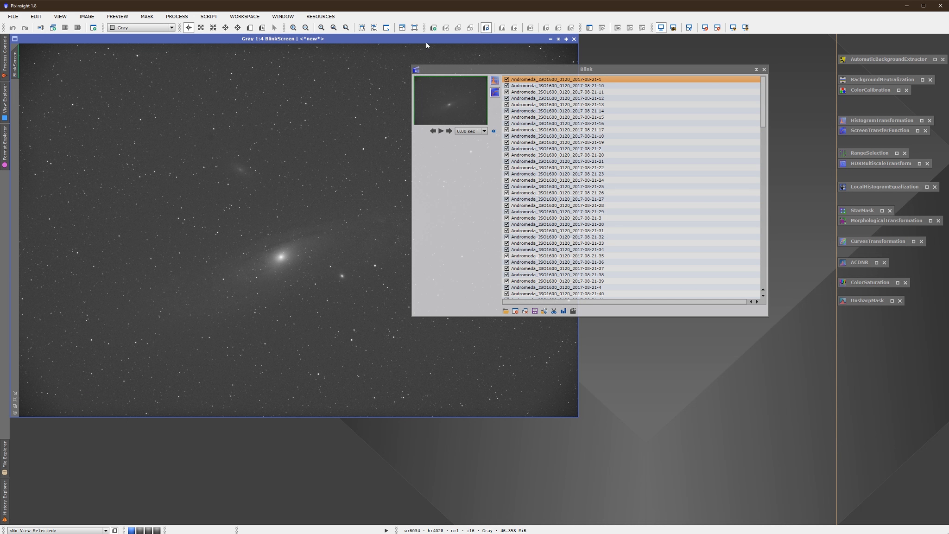
# Separate the image and Blink windows, and inspect the stars of the first Andromeda frame at high and low magnification
pyautogui.moveTo(370, 40); pyautogui.dragTo(404, 54)
pyautogui.moveTo(534, 71); pyautogui.dragTo(628, 97)
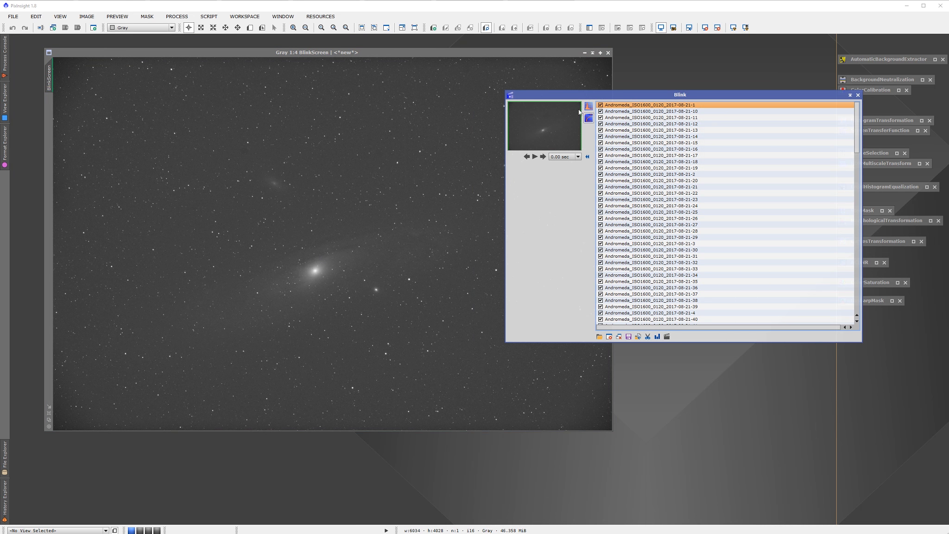
pyautogui.scroll(5, 282, 253)
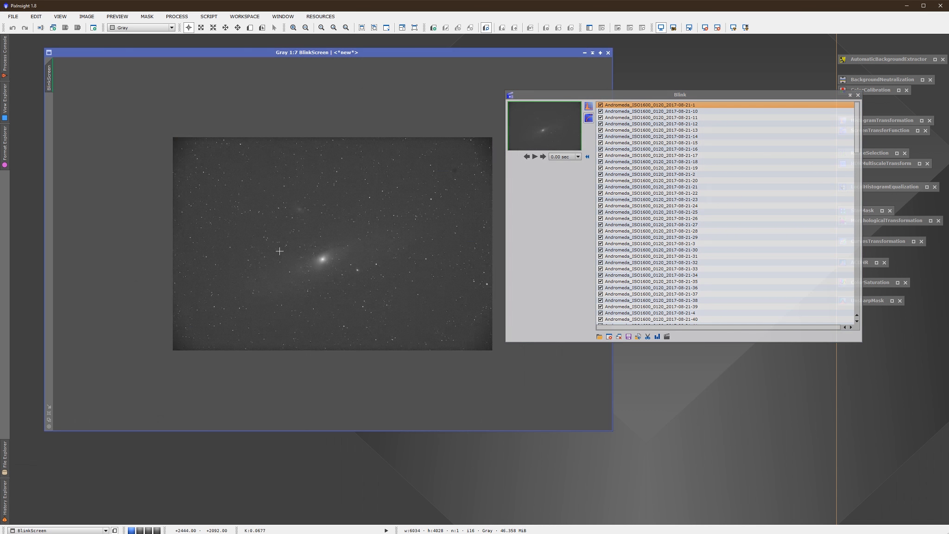
pyautogui.scroll(3, 279, 251)
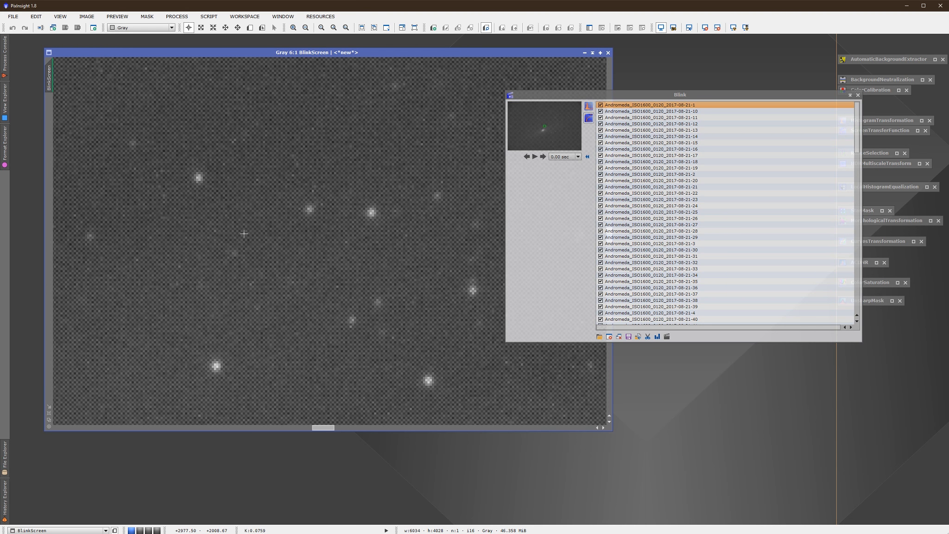
pyautogui.scroll(-5, 241, 295)
pyautogui.scroll(2, 233, 330)
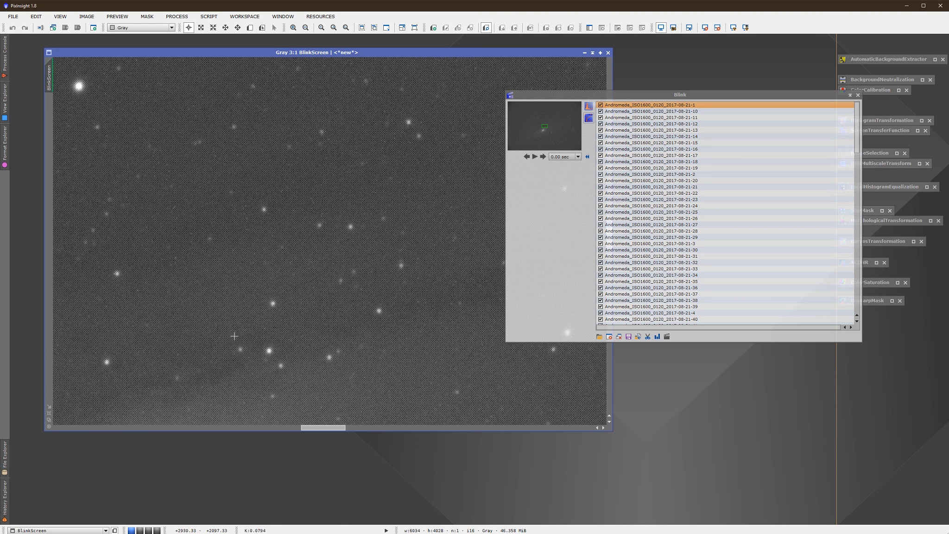
pyautogui.scroll(-6, 272, 343)
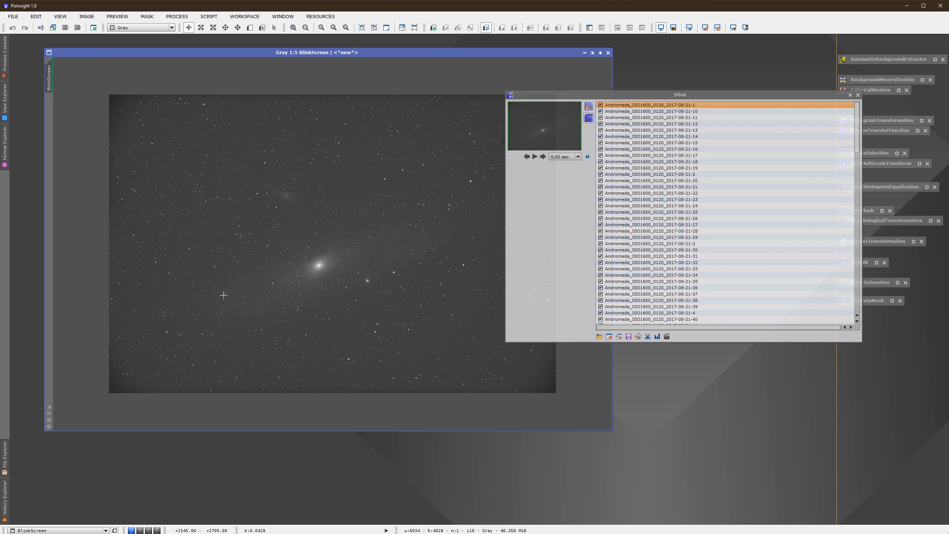
pyautogui.scroll(6, 224, 295)
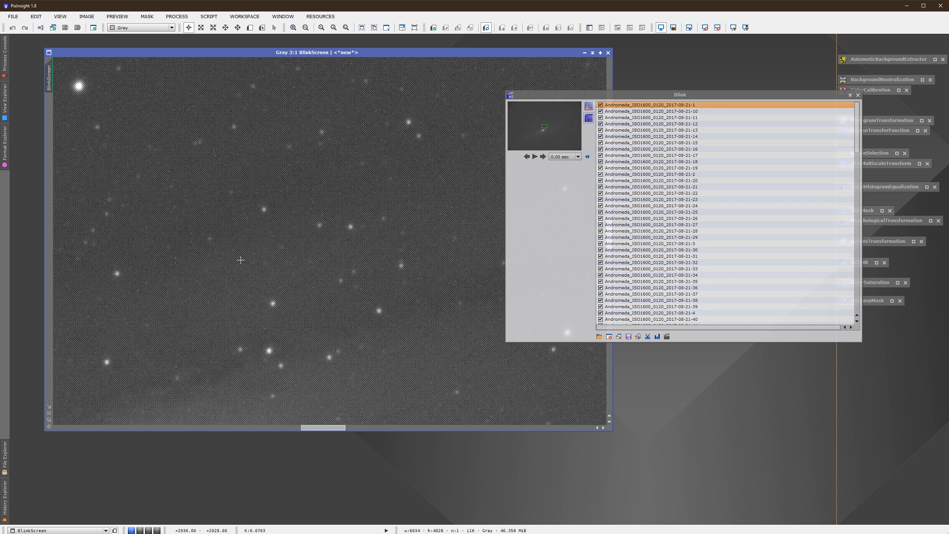
pyautogui.scroll(-5, 241, 260)
pyautogui.scroll(-1, 239, 262)
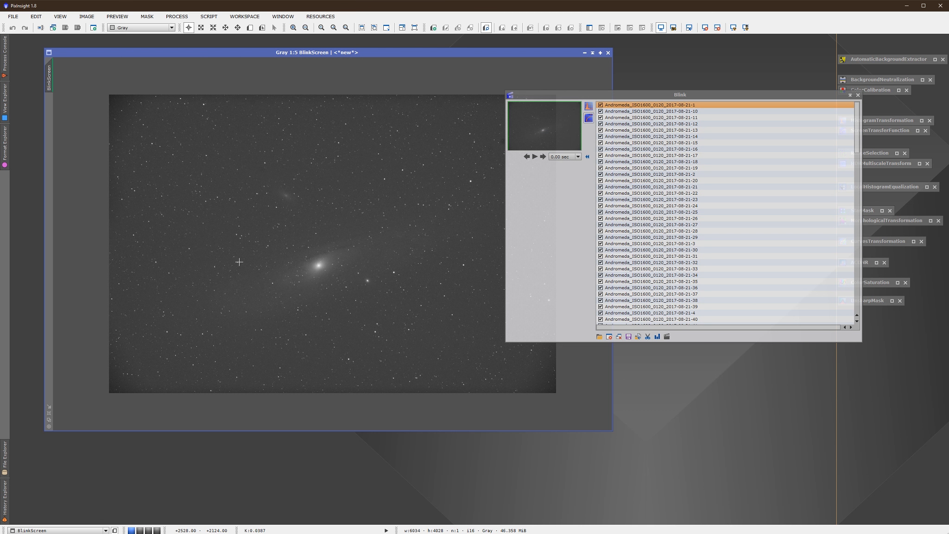
pyautogui.scroll(1, 239, 261)
pyautogui.scroll(-1, 240, 261)
pyautogui.click(659, 108)
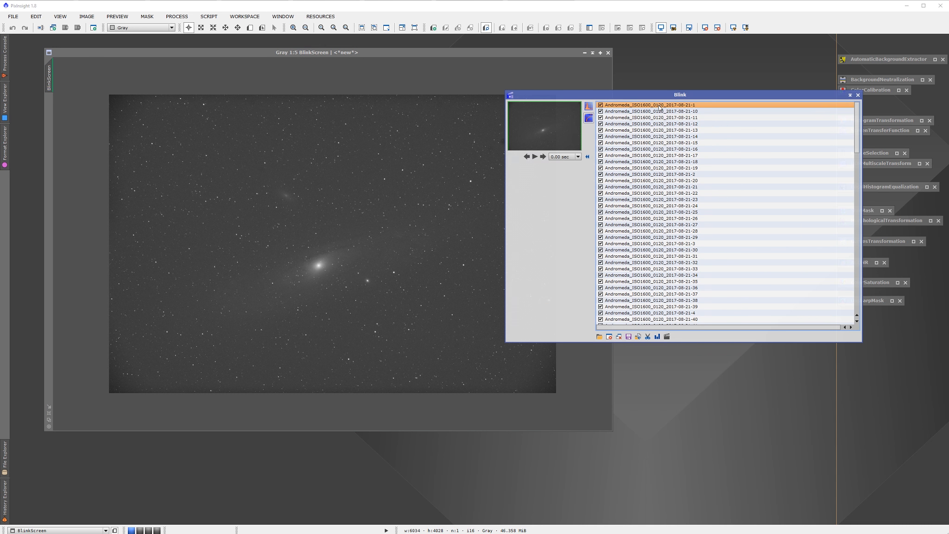
pyautogui.press('Down')
pyautogui.press('Down')
pyautogui.press('Down')
pyautogui.press('Down')
pyautogui.press('Down')
pyautogui.press('Down')
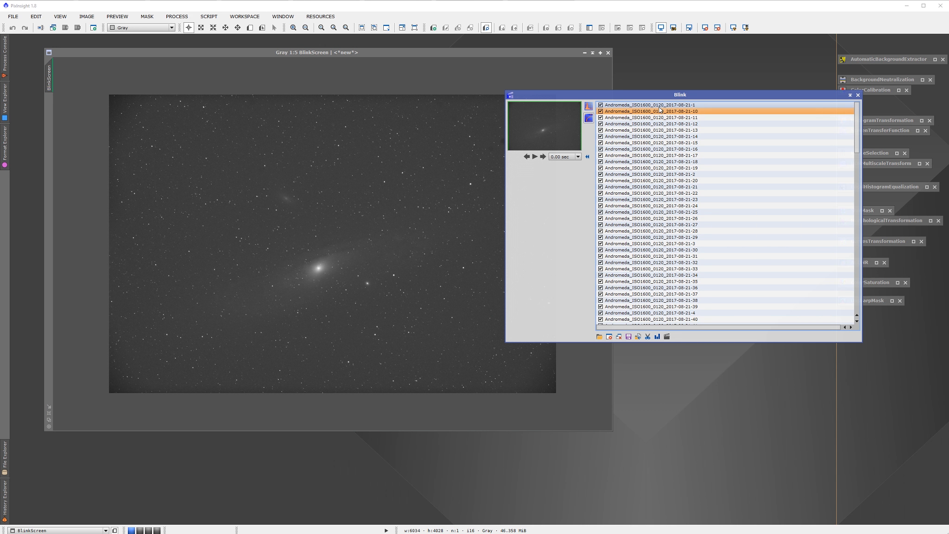
pyautogui.press('Down')
pyautogui.press('Down')
pyautogui.press('Down')
pyautogui.press('Down')
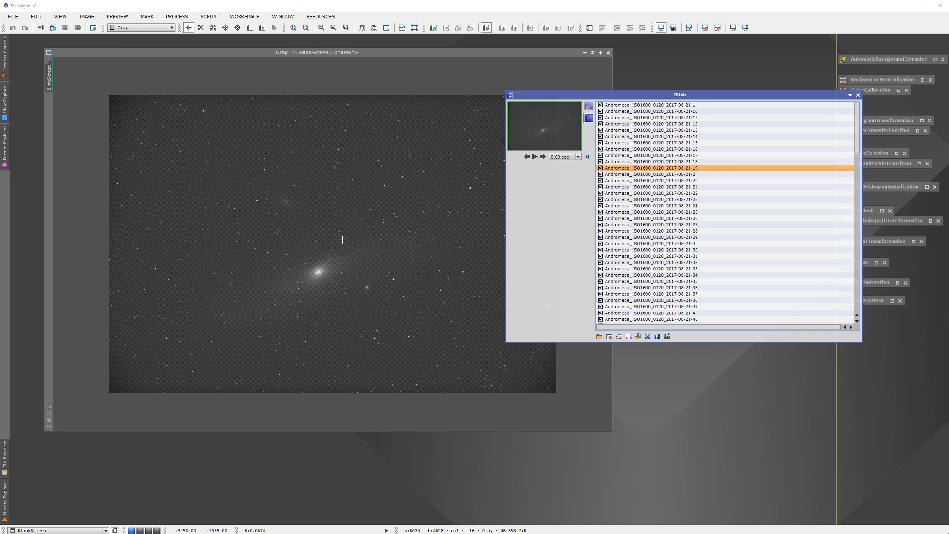
pyautogui.press('Down')
pyautogui.press('Up')
pyautogui.press('Down')
pyautogui.press('Up')
pyautogui.press('Down')
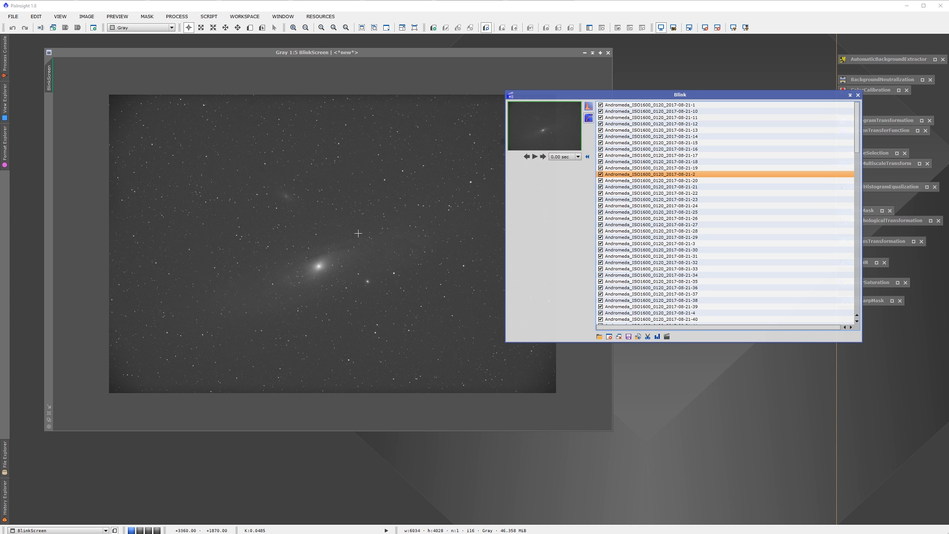
pyautogui.press('Up')
pyautogui.press('Down')
pyautogui.press('Up')
pyautogui.press('Down')
pyautogui.press('Up')
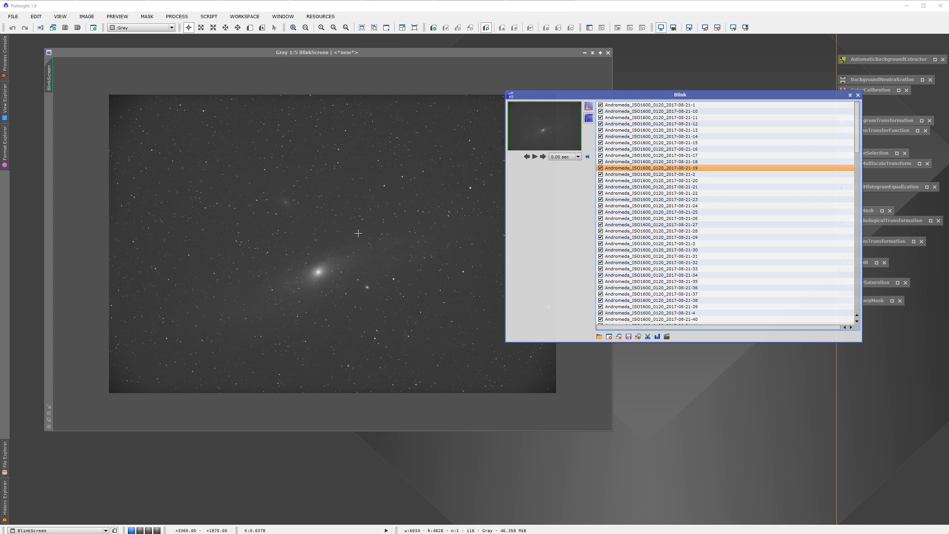
pyautogui.press('Down')
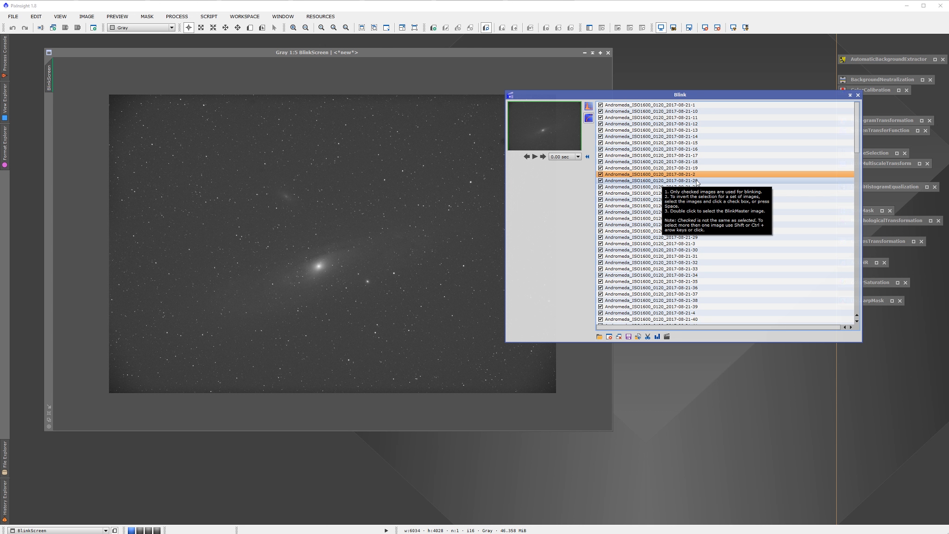
pyautogui.press('Down')
pyautogui.press('Down')
pyautogui.press('Down')
pyautogui.press('Down')
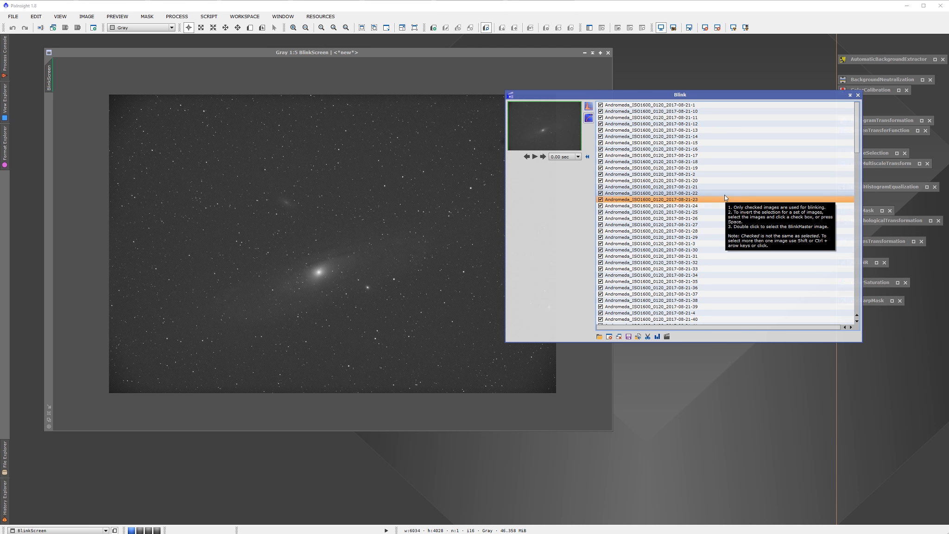
pyautogui.press('Down')
pyautogui.press('Down')
pyautogui.press('Down')
pyautogui.press('Down')
pyautogui.press('Down')
pyautogui.press('Down')
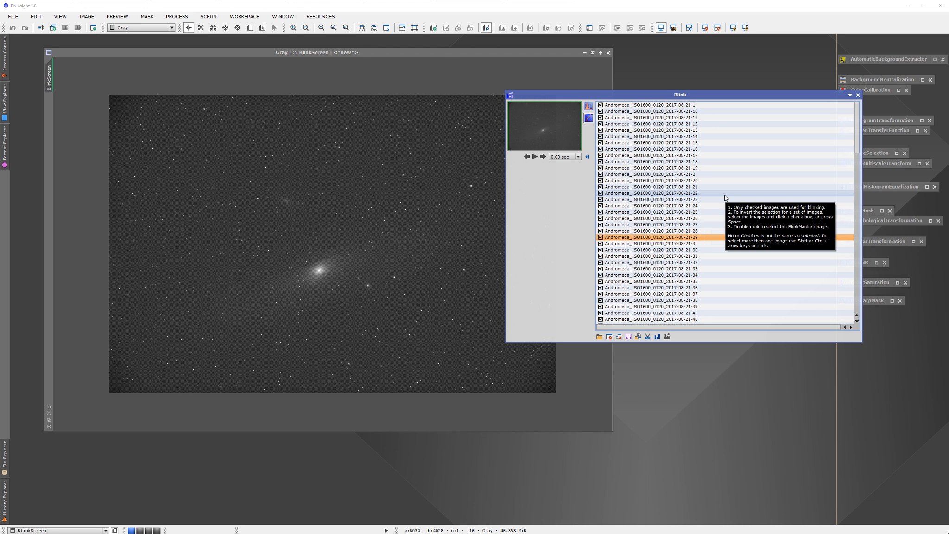
pyautogui.press('Down')
pyautogui.press('Up')
pyautogui.press('Down')
pyautogui.press('Up')
pyautogui.press('Down')
pyautogui.press('Up')
pyautogui.press('Down')
pyautogui.press('Up')
pyautogui.press('Down')
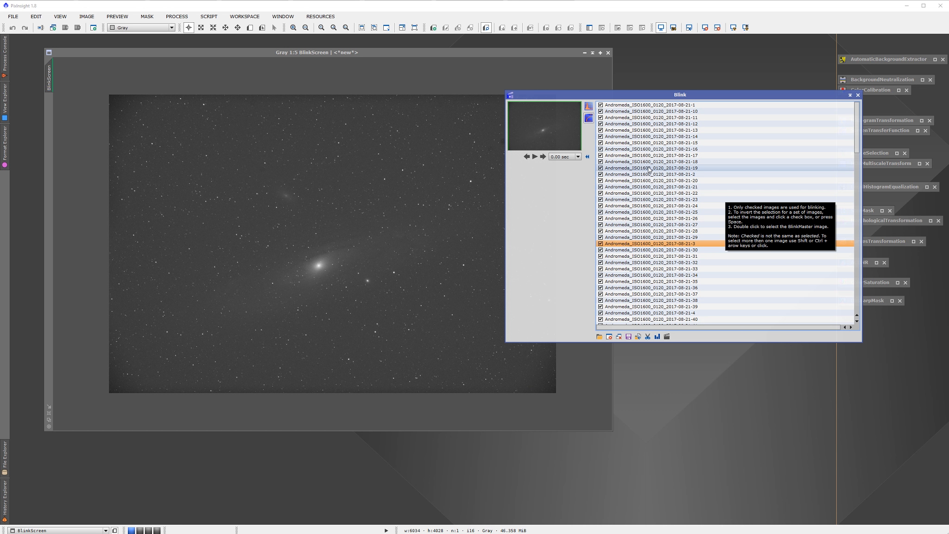
pyautogui.press('Down')
pyautogui.press('Down')
pyautogui.press('Down')
pyautogui.press('Down')
pyautogui.press('Down')
pyautogui.press('Down')
pyautogui.press('Down')
pyautogui.press('Down')
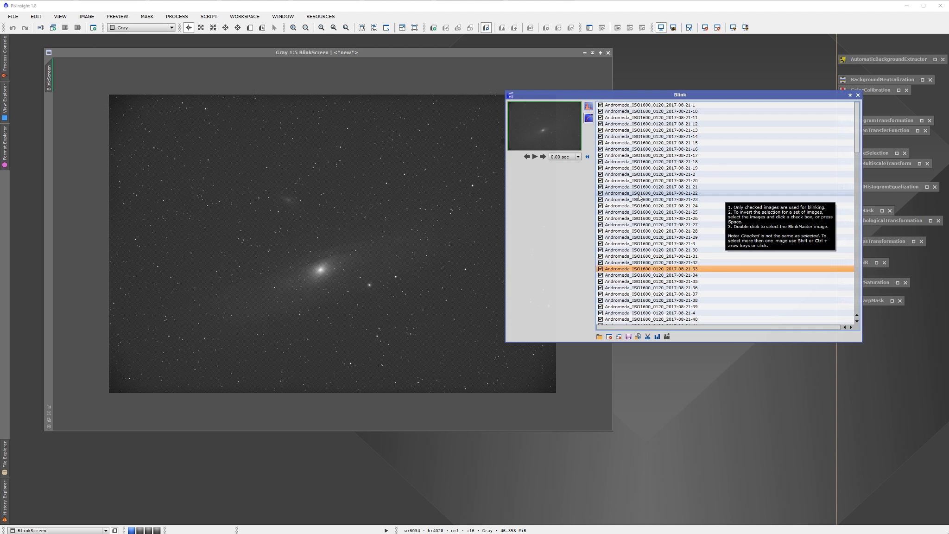
pyautogui.press('Down')
pyautogui.press('Down')
pyautogui.press('Down')
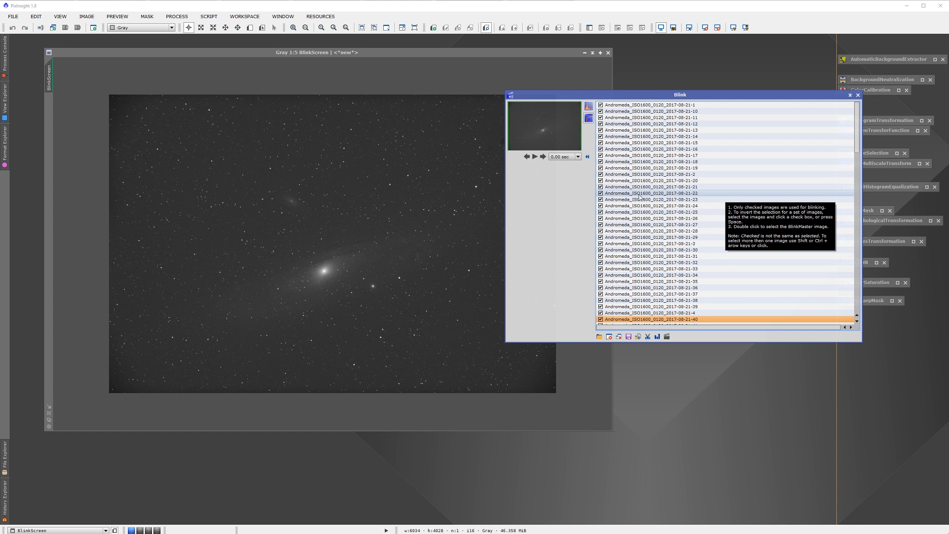
pyautogui.press('Down')
pyautogui.press('Down')
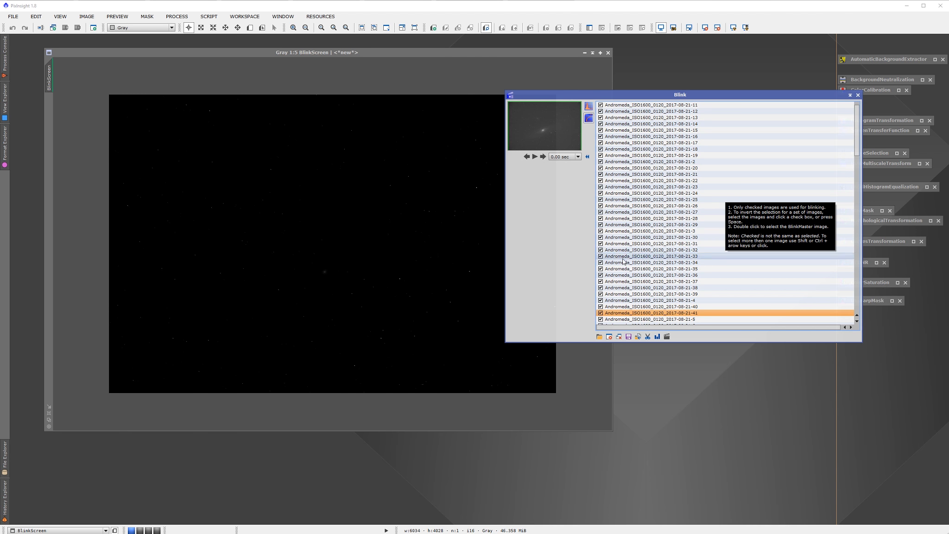
pyautogui.press('Down')
pyautogui.press('Down')
pyautogui.press('Down')
pyautogui.press('Down')
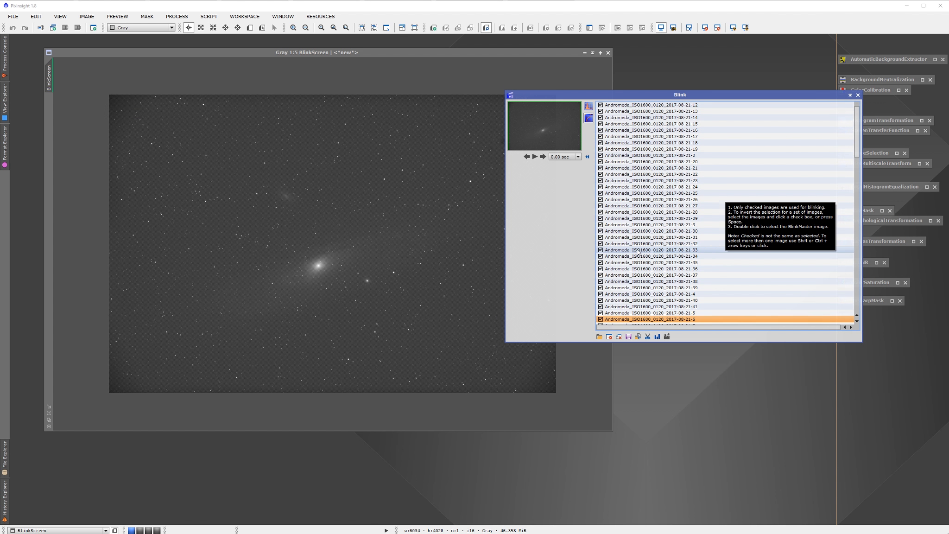
pyautogui.press('Down')
pyautogui.press('Down')
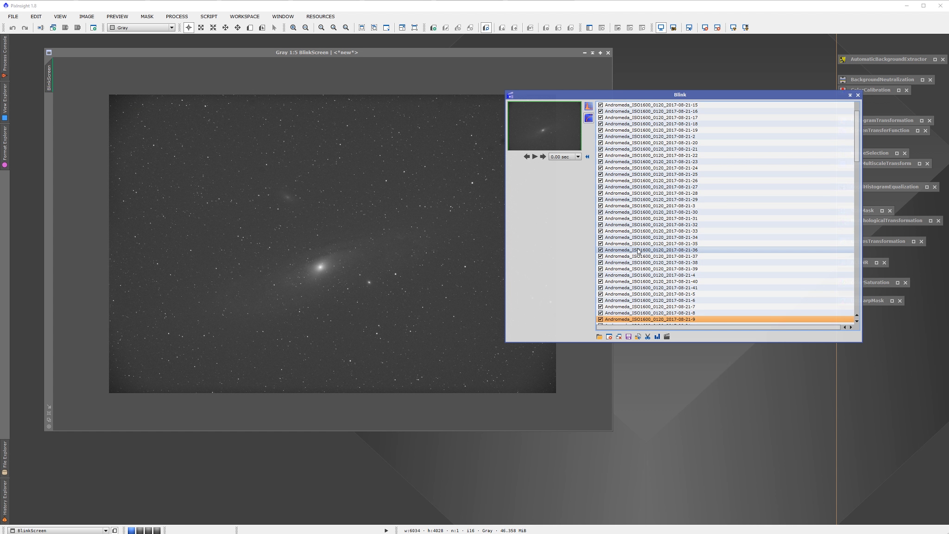
# Compare the last 2017-08-21 frame with the first 2017-08-25 frame by alternating between them
pyautogui.press('Down')
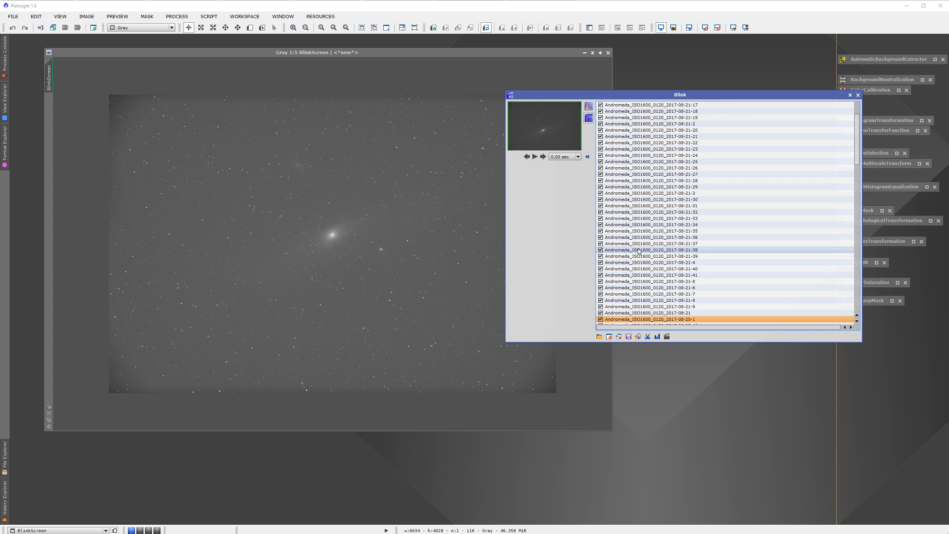
pyautogui.press('Up')
pyautogui.press('Down')
pyautogui.press('Up')
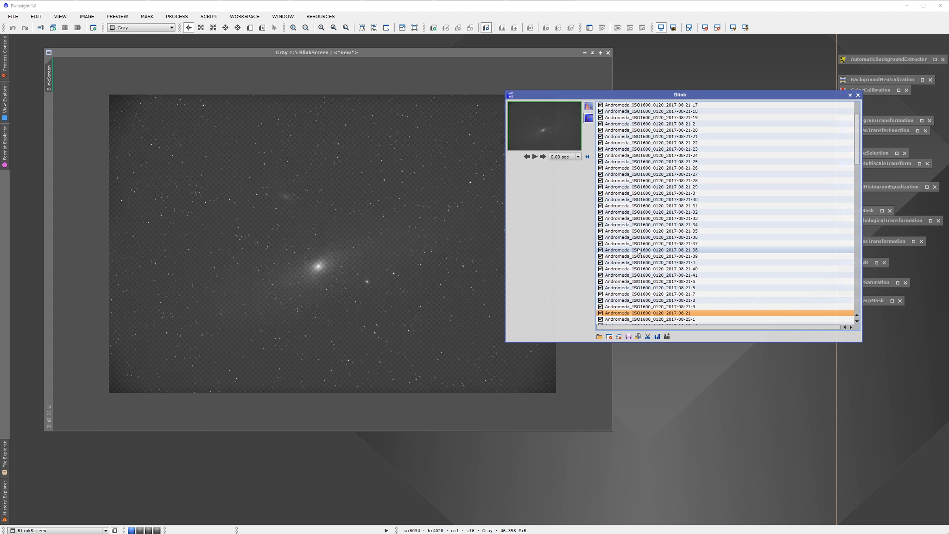
pyautogui.press('Down')
pyautogui.press('Up')
pyautogui.press('Down')
pyautogui.press('Down')
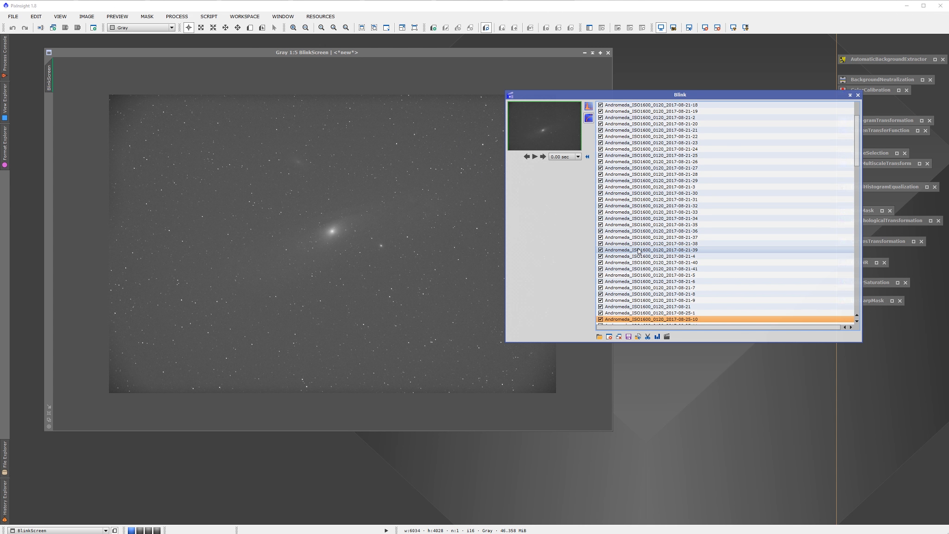
pyautogui.press('Down')
pyautogui.press('Down')
pyautogui.press('Down')
pyautogui.press('Down')
pyautogui.press('Down')
pyautogui.press('Down')
pyautogui.press('Down')
pyautogui.press('Down')
pyautogui.press('Down')
pyautogui.press('Down')
pyautogui.press('Down')
pyautogui.press('Down')
pyautogui.press('Down')
pyautogui.press('Down')
pyautogui.press('Down')
pyautogui.press('Down')
pyautogui.press('Down')
pyautogui.press('Down')
pyautogui.press('Down')
pyautogui.press('Down')
pyautogui.press('Down')
pyautogui.press('Down')
pyautogui.press('Down')
pyautogui.press('Down')
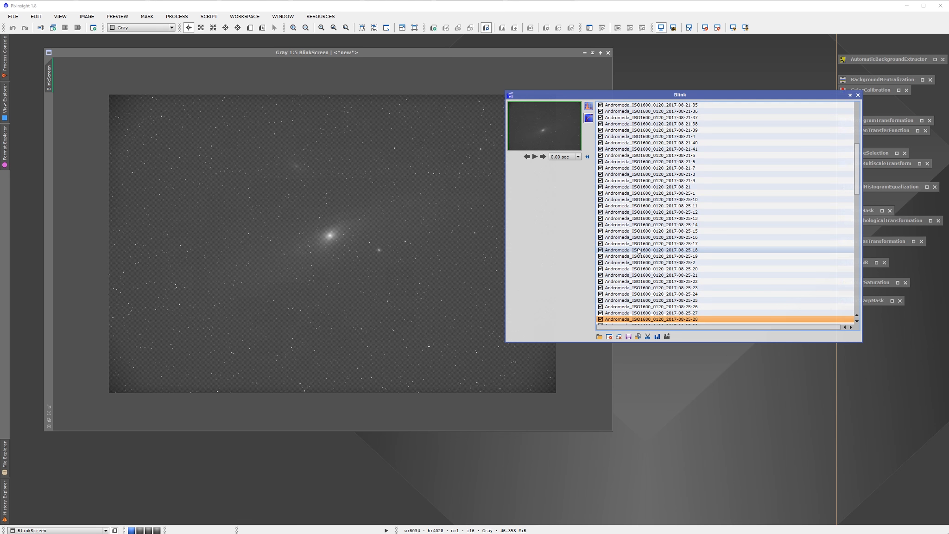
pyautogui.press('Down')
pyautogui.press('Down')
pyautogui.press('Down')
pyautogui.press('Down')
pyautogui.press('Down')
pyautogui.press('Down')
pyautogui.press('Down')
pyautogui.press('Down')
pyautogui.press('Down')
pyautogui.press('Down')
pyautogui.press('Down')
pyautogui.press('Down')
pyautogui.press('Down')
pyautogui.press('Down')
pyautogui.press('Down')
pyautogui.press('Down')
pyautogui.press('Down')
pyautogui.press('Down')
pyautogui.press('Down')
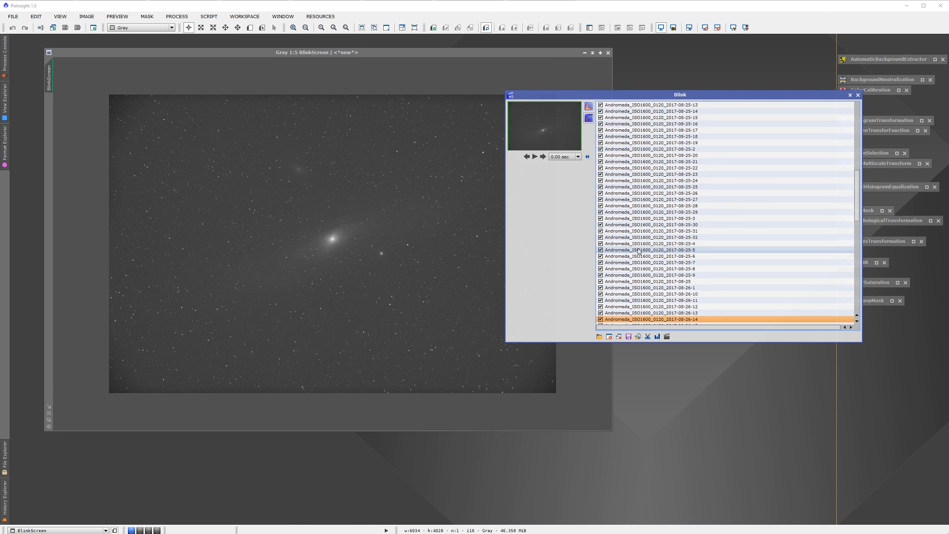
pyautogui.press('Down')
pyautogui.press('Down')
pyautogui.press('Down')
pyautogui.press('Down')
pyautogui.press('Down')
pyautogui.press('Down')
pyautogui.press('Down')
pyautogui.press('Down')
pyautogui.press('Down')
pyautogui.press('Down')
pyautogui.press('Down')
pyautogui.press('Down')
pyautogui.press('Down')
pyautogui.press('Down')
pyautogui.press('Down')
pyautogui.press('Down')
pyautogui.press('Down')
pyautogui.press('Down')
pyautogui.press('Down')
pyautogui.press('Down')
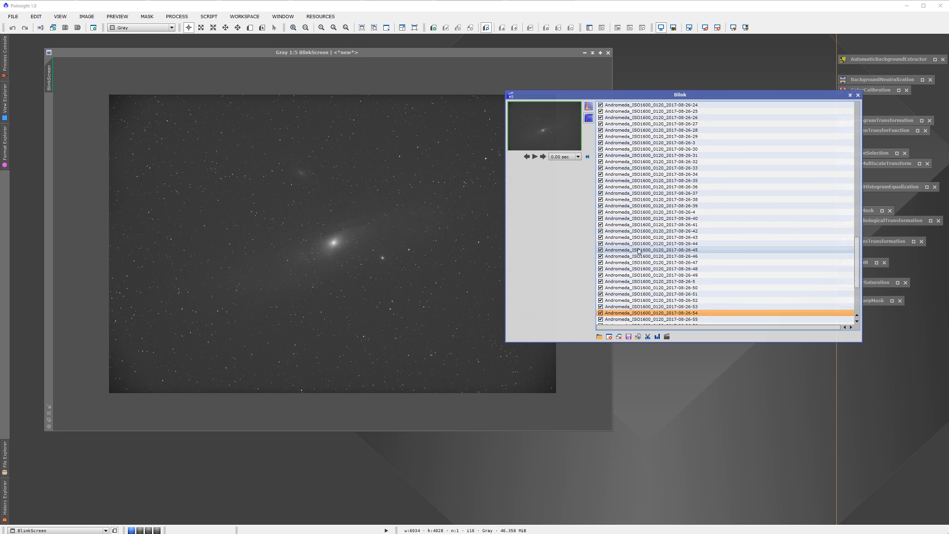
pyautogui.press('Up')
pyautogui.press('Up')
pyautogui.press('Up')
pyautogui.press('Up')
pyautogui.press('Up')
pyautogui.press('Up')
pyautogui.press('Up')
pyautogui.press('Up')
pyautogui.press('Up')
pyautogui.press('Up')
pyautogui.press('Up')
pyautogui.press('Up')
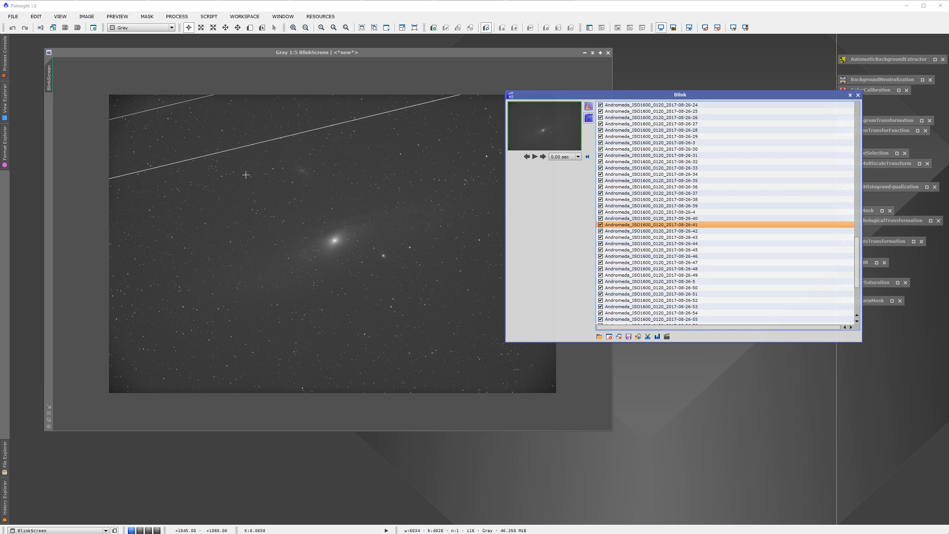
pyautogui.press('Down')
pyautogui.press('Down')
pyautogui.press('Down')
pyautogui.press('Down')
pyautogui.press('Down')
pyautogui.press('Down')
pyautogui.press('Down')
pyautogui.press('Down')
pyautogui.press('Down')
pyautogui.press('Down')
pyautogui.press('Down')
pyautogui.press('Down')
pyautogui.press('Down')
pyautogui.press('Down')
pyautogui.press('Down')
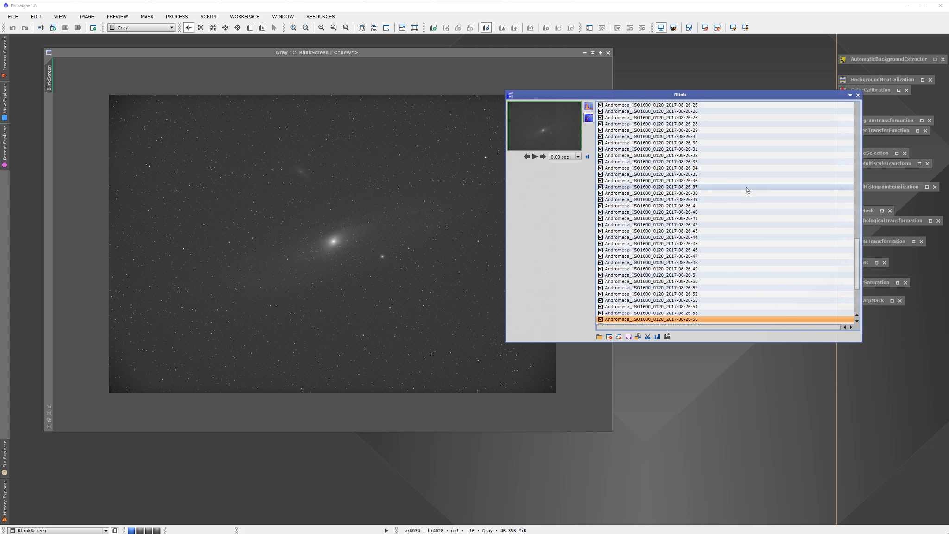
# Open the output directory selection for moving the frames loaded in Blink, and cancel it without choosing a folder
pyautogui.moveTo(728, 101); pyautogui.dragTo(698, 106)
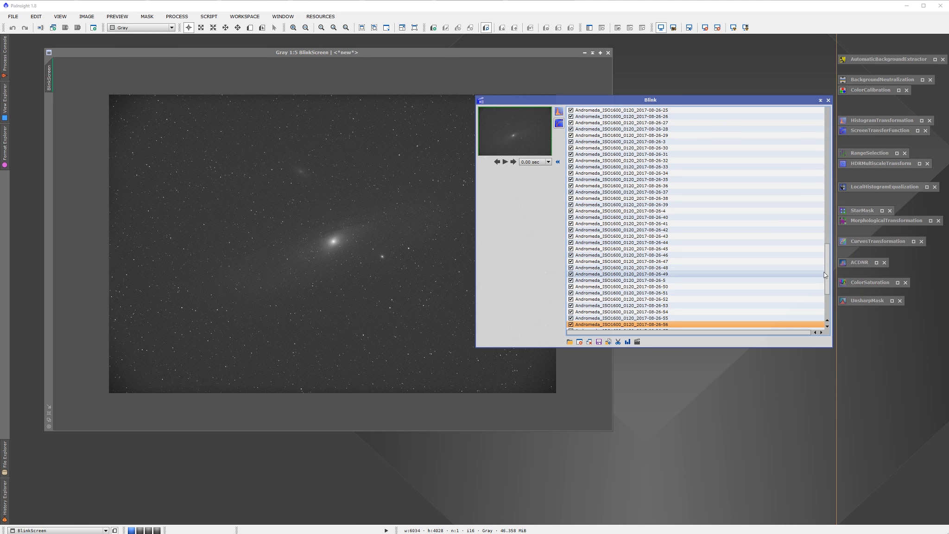
pyautogui.moveTo(824, 272); pyautogui.dragTo(818, 121)
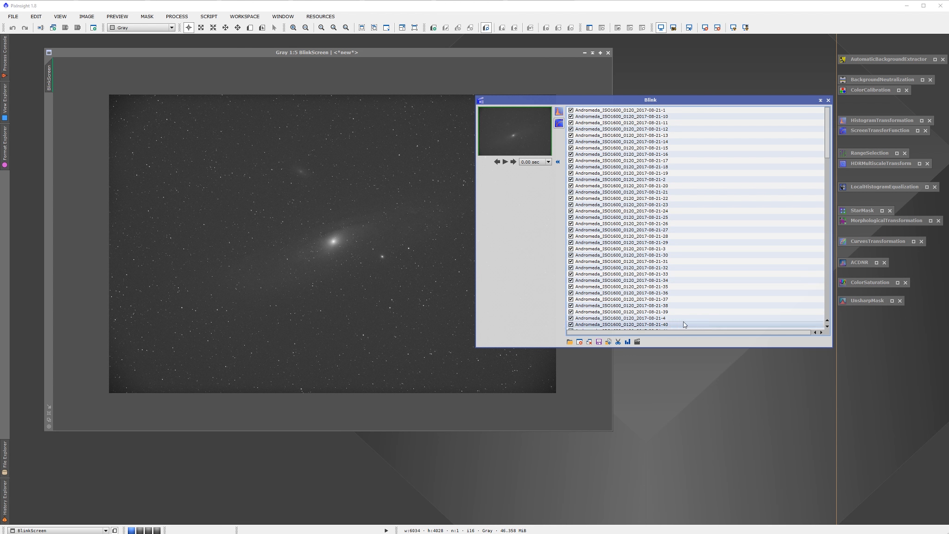
pyautogui.click(608, 342)
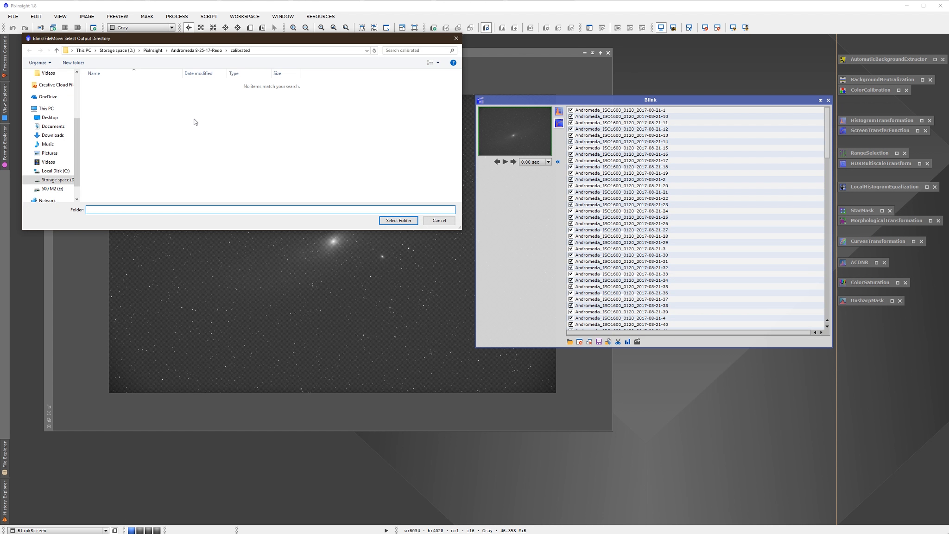
pyautogui.press('Escape')
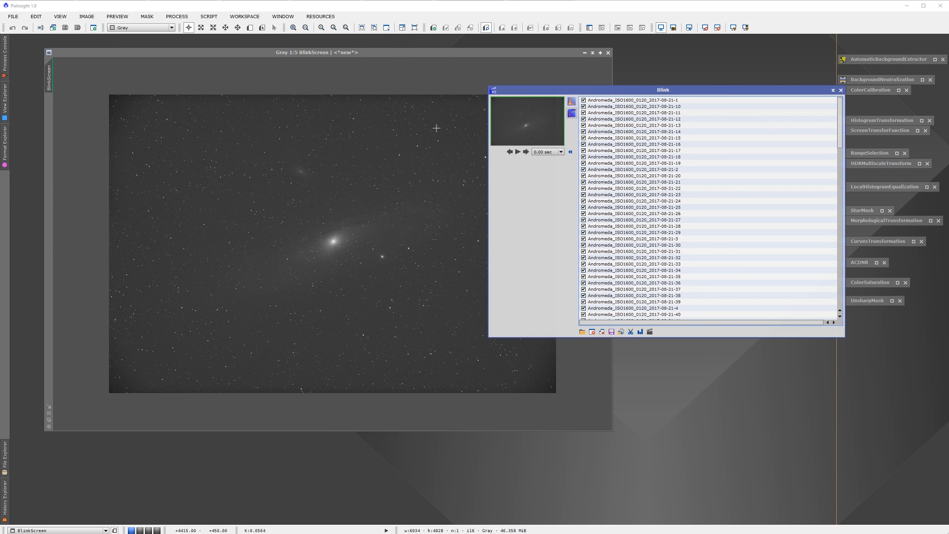
pyautogui.scroll(-20, 675, 296)
pyautogui.click(675, 301)
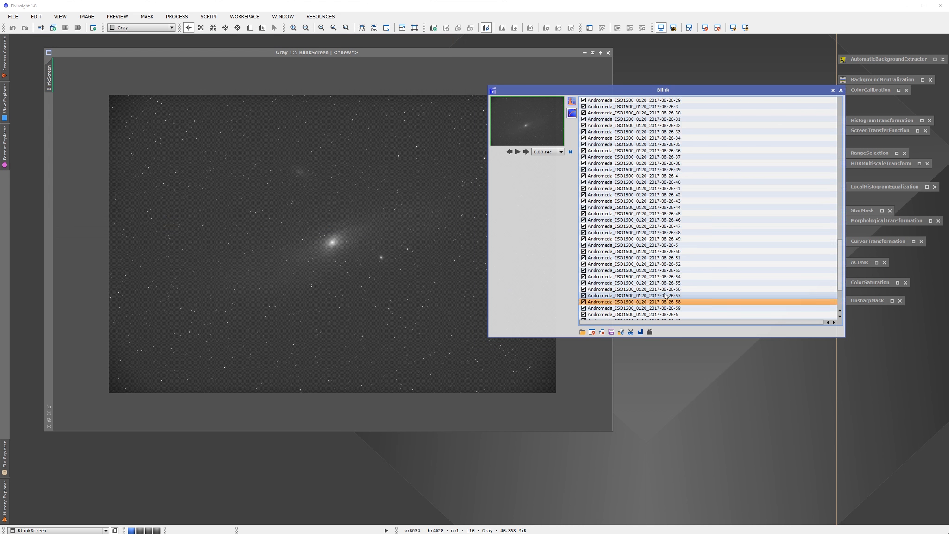
pyautogui.scroll(-2, 675, 300)
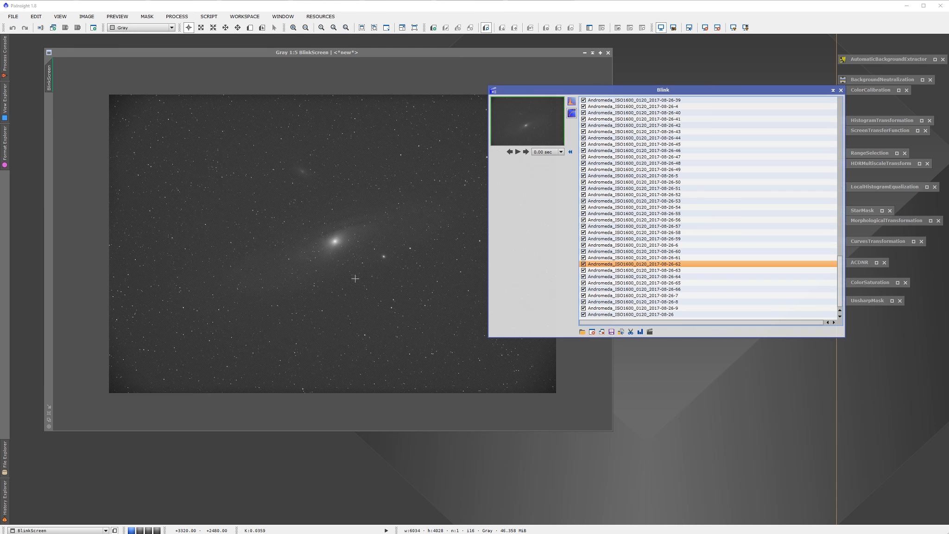
pyautogui.click(618, 245)
pyautogui.scroll(3, 620, 262)
pyautogui.scroll(1, 620, 262)
pyautogui.click(620, 261)
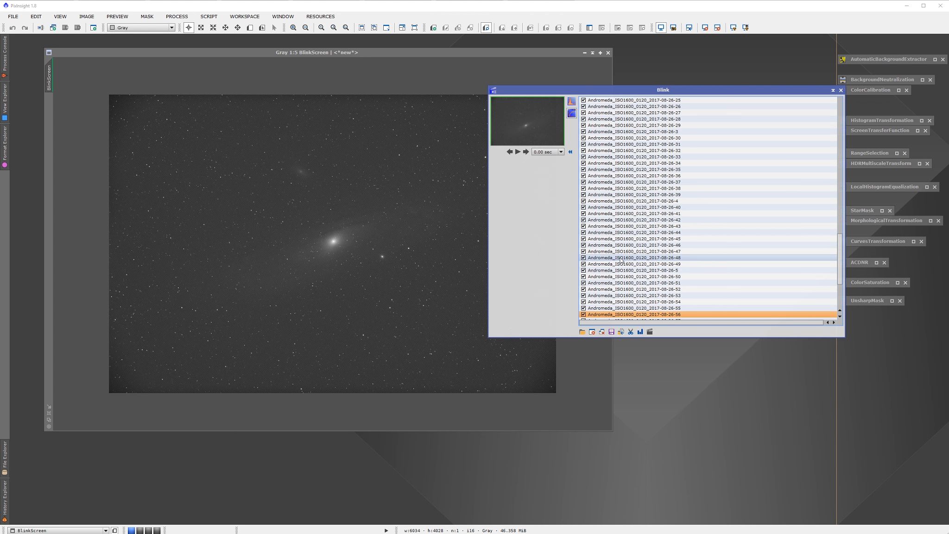
pyautogui.scroll(3, 620, 259)
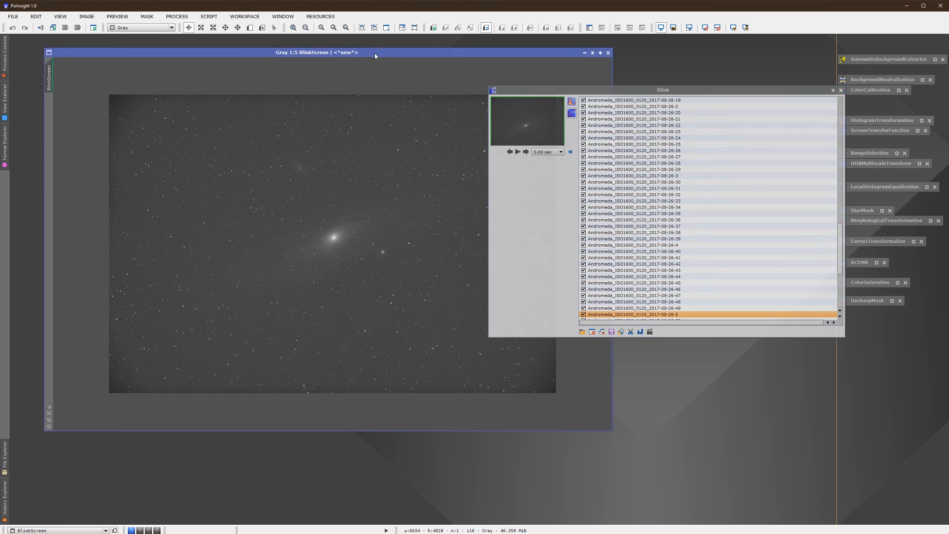
pyautogui.moveTo(375, 53); pyautogui.dragTo(363, 59)
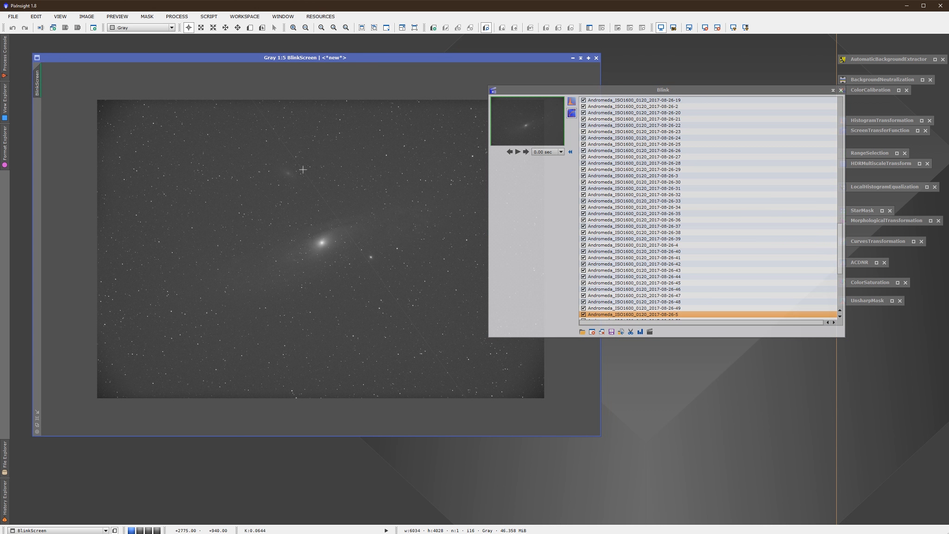
pyautogui.moveTo(376, 59); pyautogui.dragTo(378, 53)
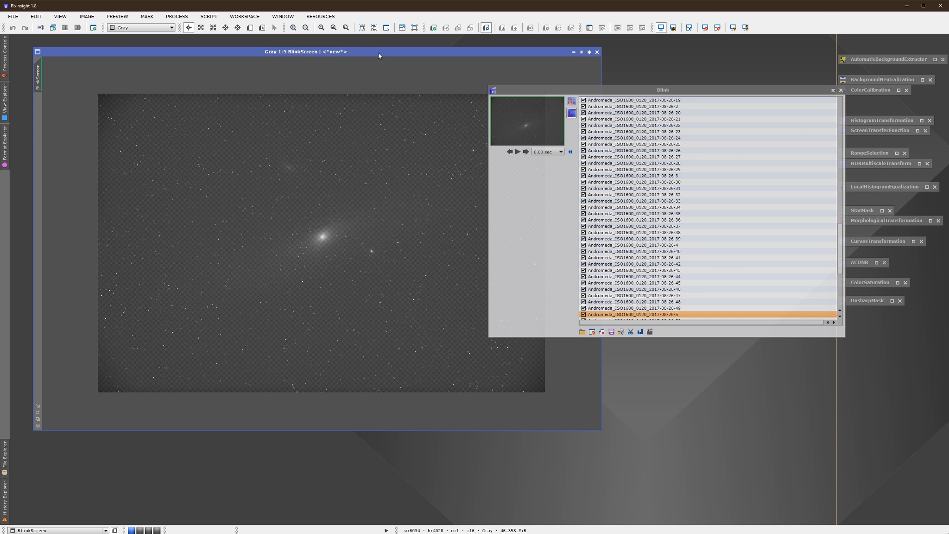
pyautogui.scroll(-2, 676, 286)
pyautogui.click(676, 287)
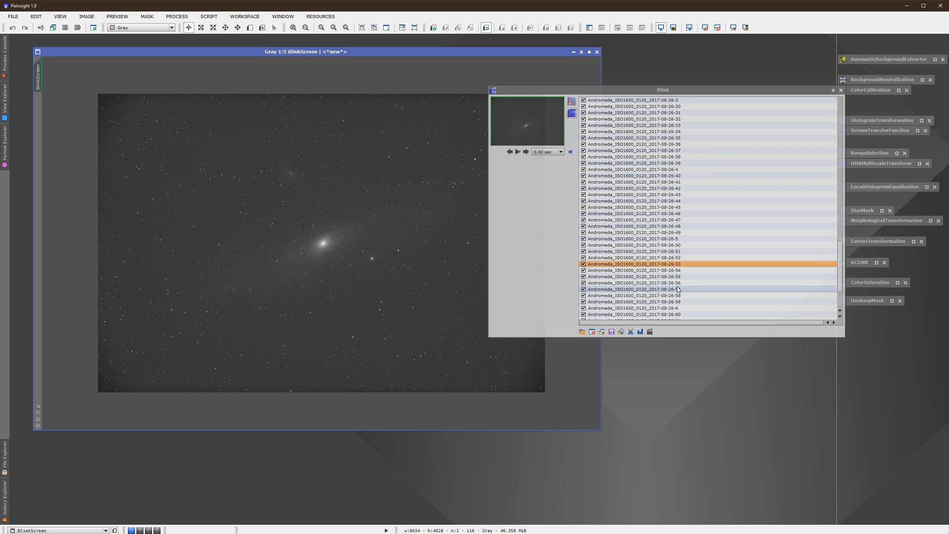
pyautogui.scroll(-1, 676, 280)
pyautogui.scroll(3, 676, 279)
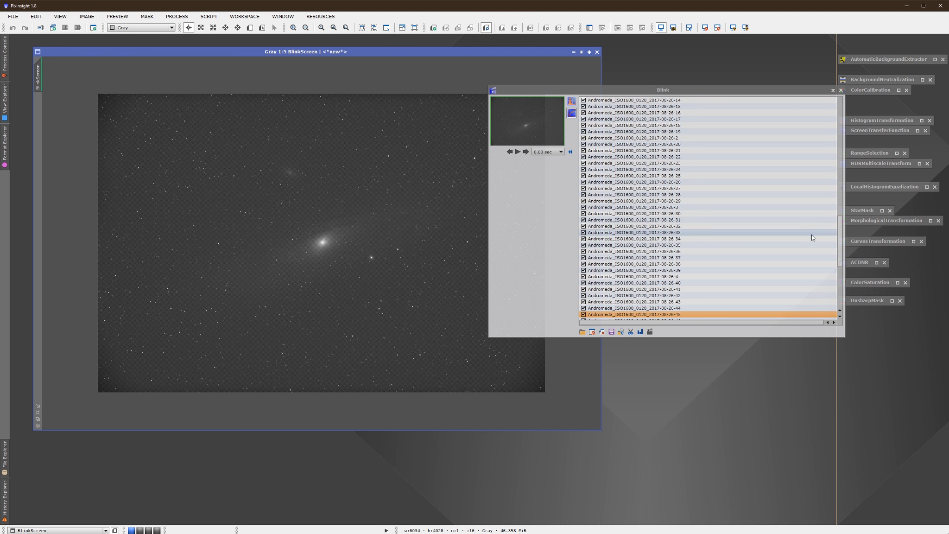
pyautogui.click(839, 299)
pyautogui.moveTo(839, 299); pyautogui.dragTo(839, 99)
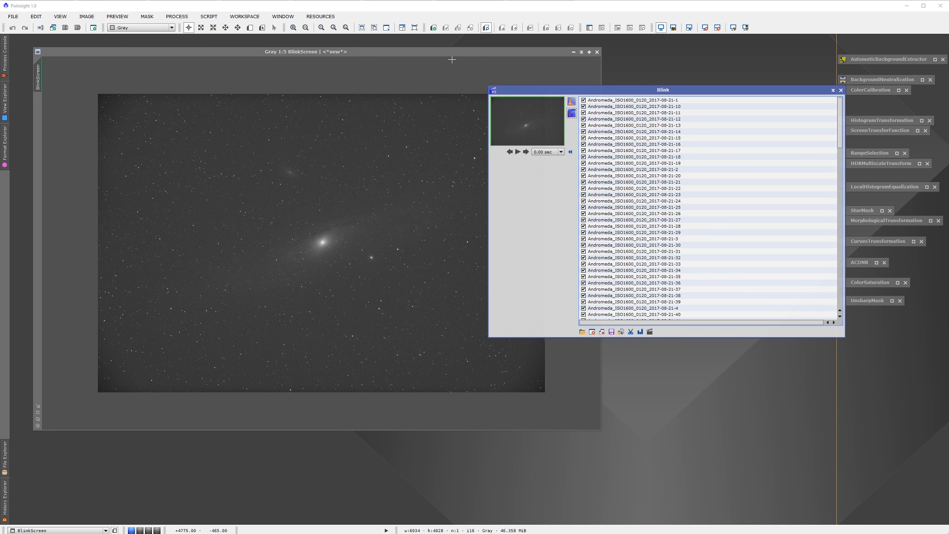
# Close the Blink process and its BlinkScreen image
pyautogui.moveTo(702, 92); pyautogui.dragTo(654, 92)
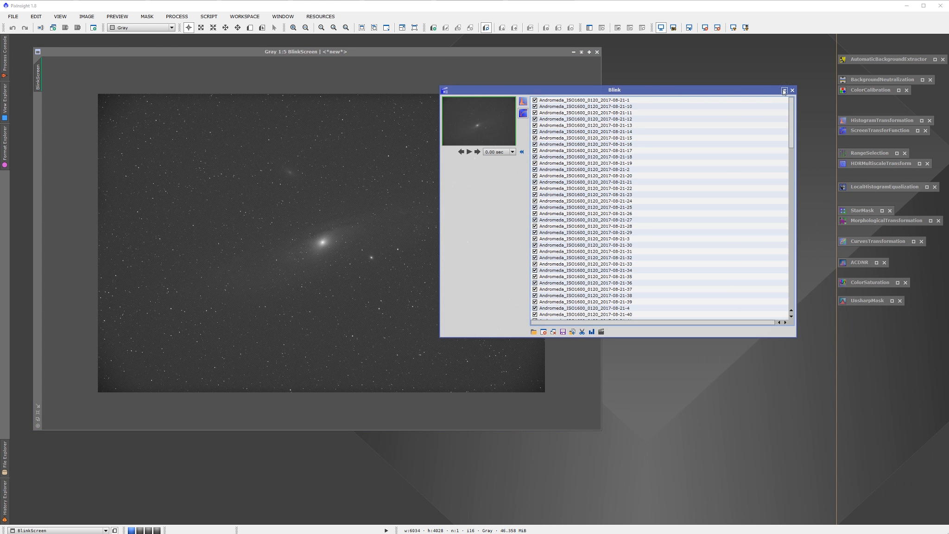
pyautogui.click(792, 90)
pyautogui.click(596, 52)
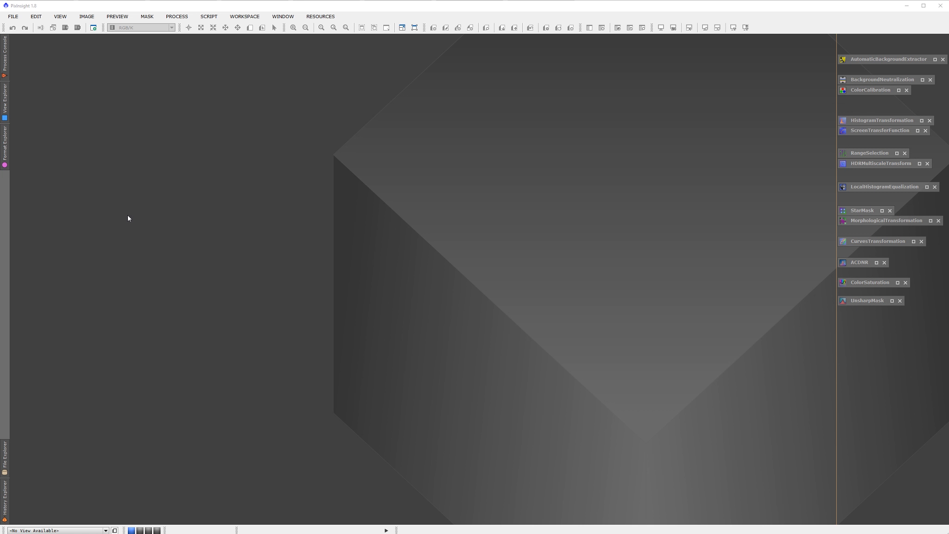
# Open the ImageCalibration process and clear its existing list of target frames
pyautogui.click(183, 17)
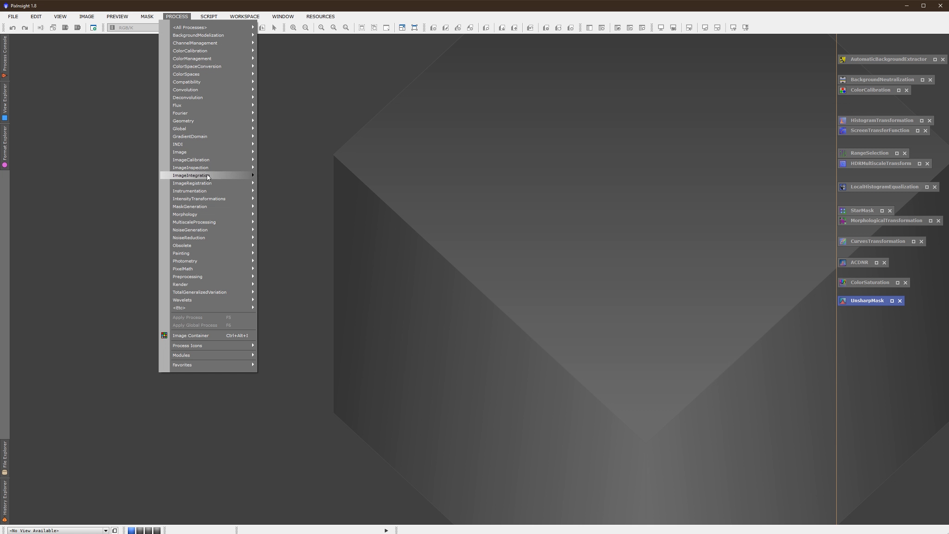
pyautogui.moveTo(211, 163)
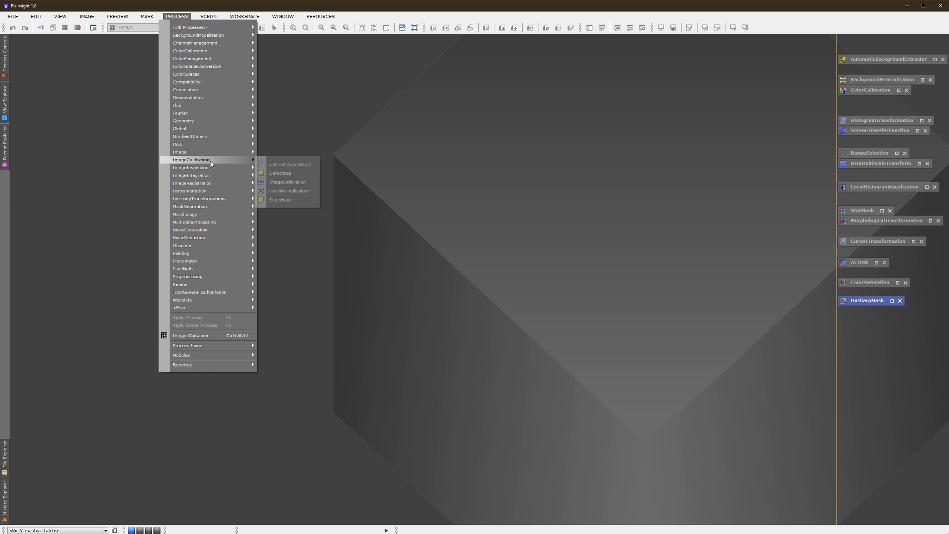
pyautogui.click(294, 183)
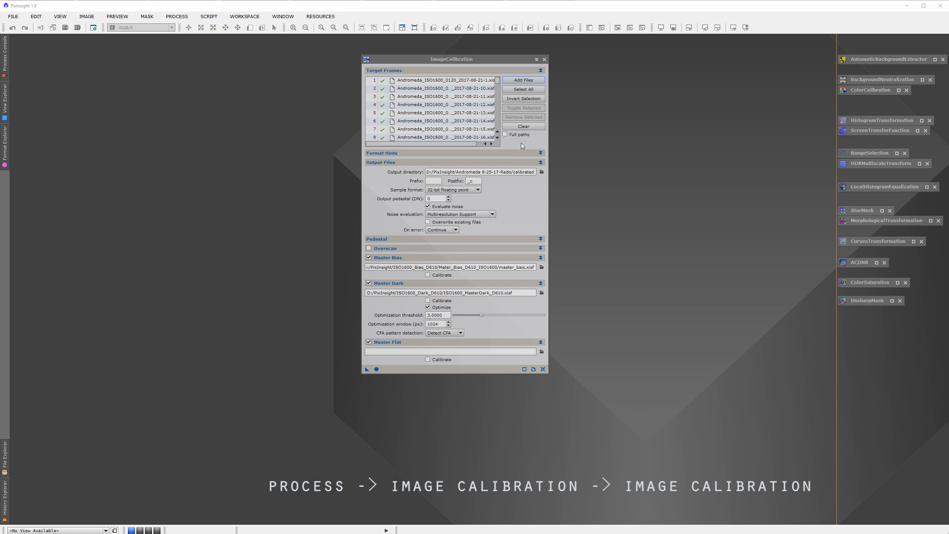
pyautogui.click(523, 127)
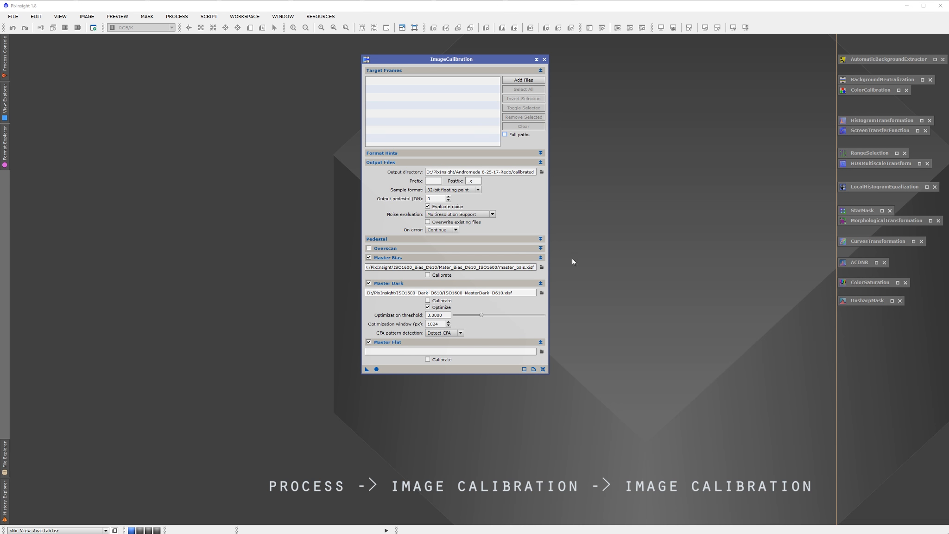
pyautogui.moveTo(481, 60); pyautogui.dragTo(445, 81)
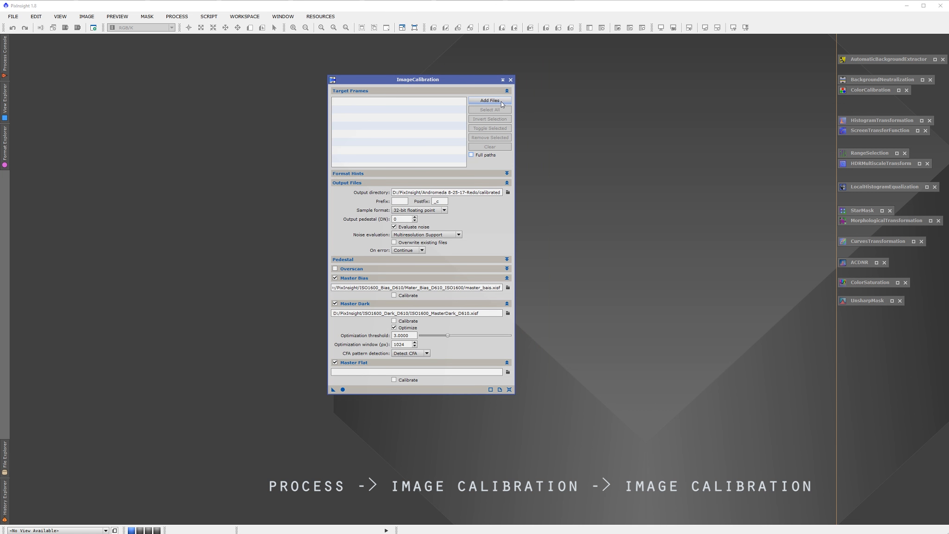
pyautogui.click(490, 100)
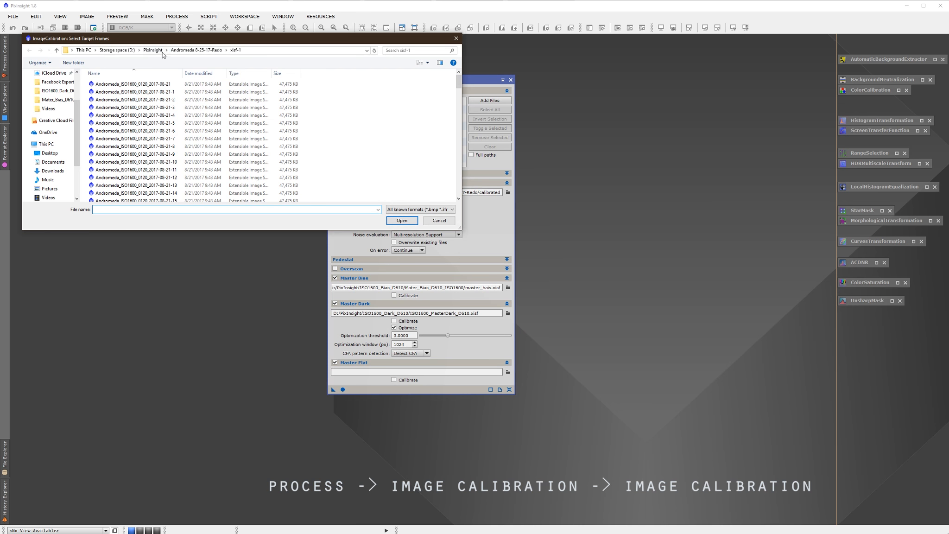
pyautogui.click(155, 51)
pyautogui.doubleClick(123, 92)
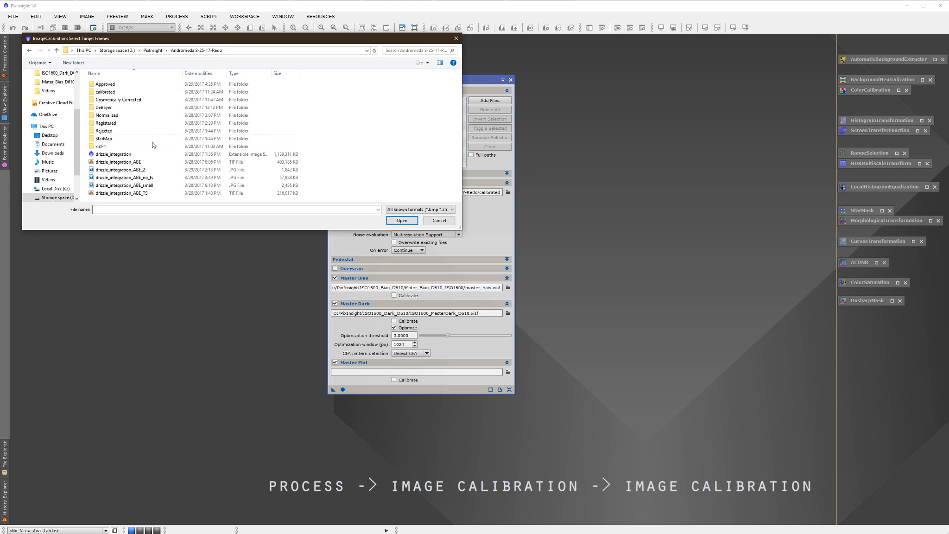
pyautogui.doubleClick(124, 145)
pyautogui.click(136, 84)
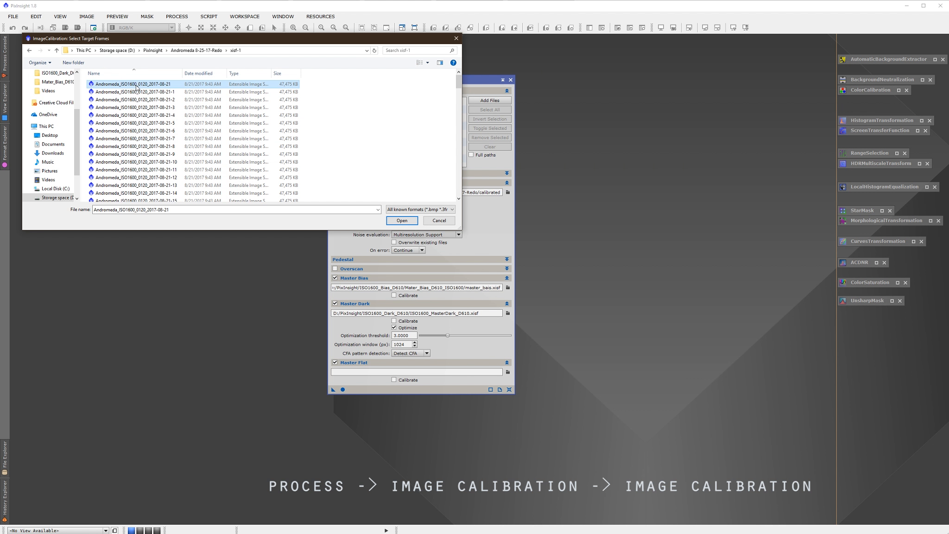
pyautogui.moveTo(458, 83); pyautogui.dragTo(471, 195)
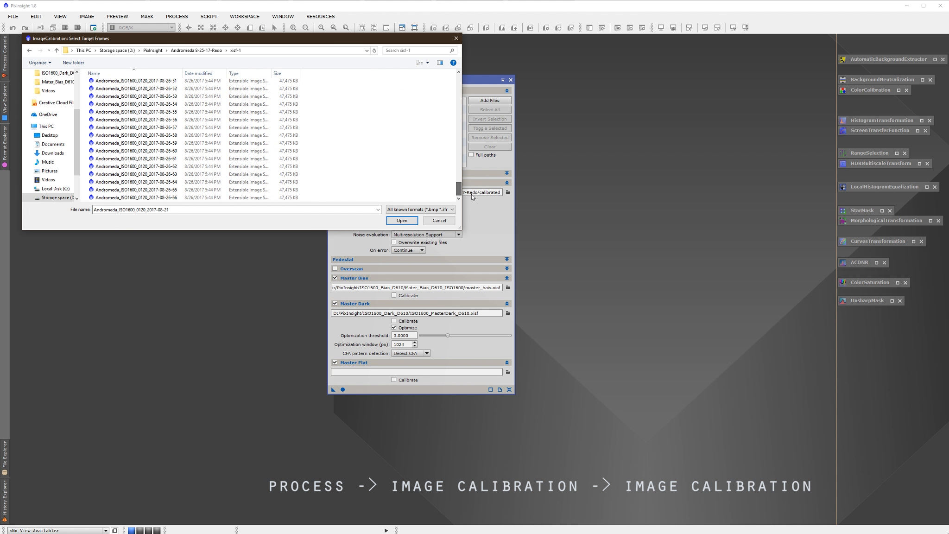
pyautogui.keyDown('shift'); pyautogui.click(178, 197); pyautogui.keyUp('shift')
pyautogui.moveTo(315, 40); pyautogui.dragTo(327, 49)
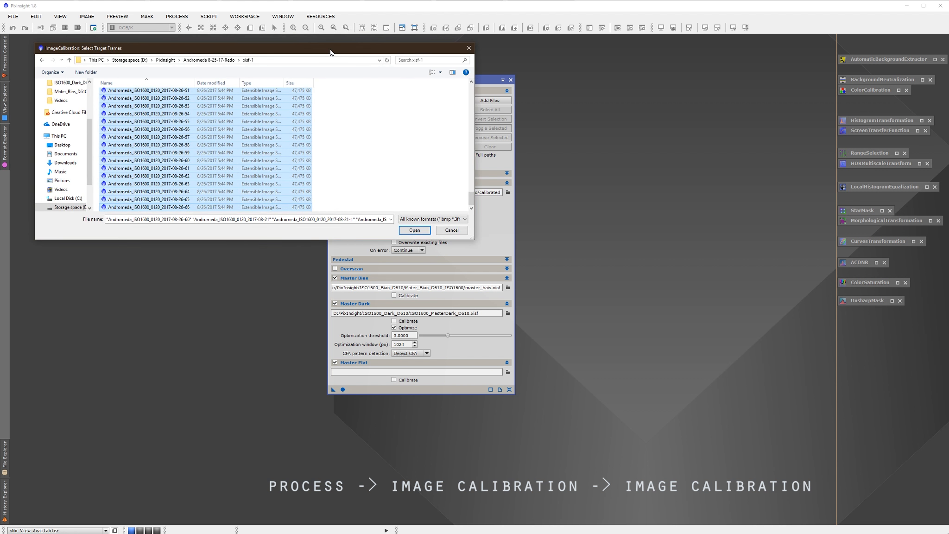
pyautogui.click(414, 231)
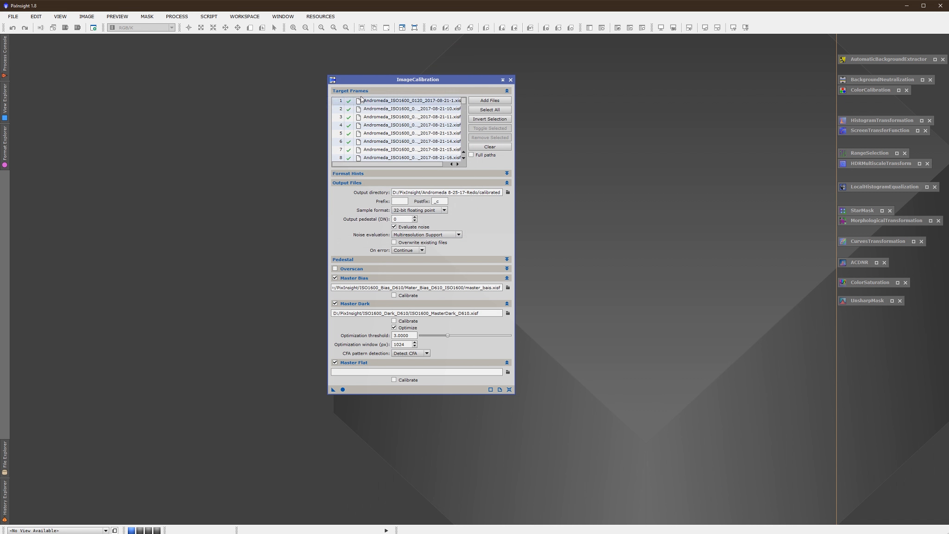
# Set the calibration output directory to the calibrated folder inside Andromeda 8-25-17-Redo
pyautogui.click(507, 192)
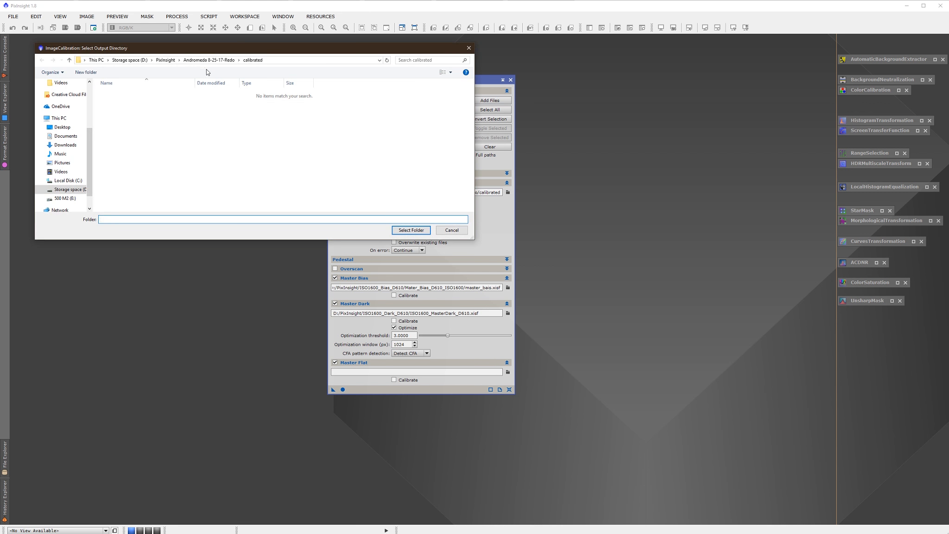
pyautogui.click(200, 60)
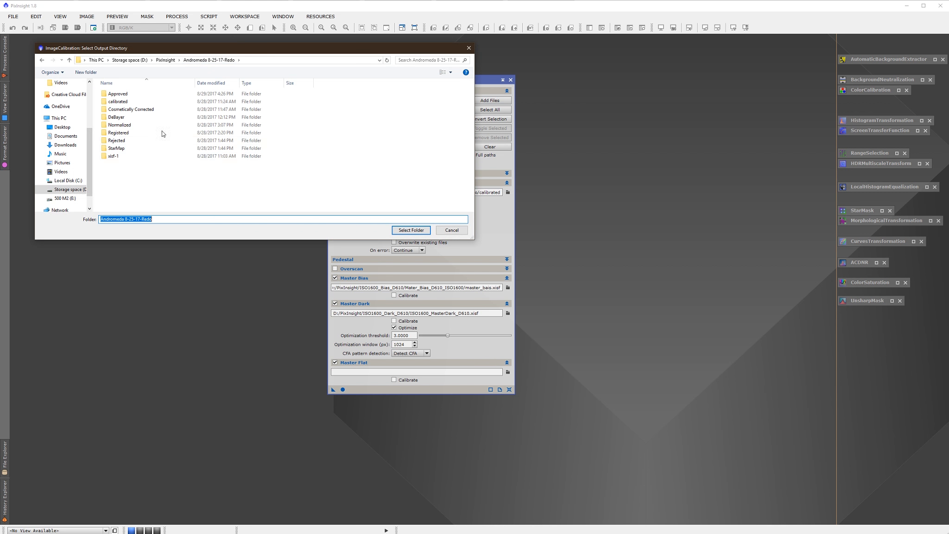
pyautogui.doubleClick(118, 101)
pyautogui.click(406, 230)
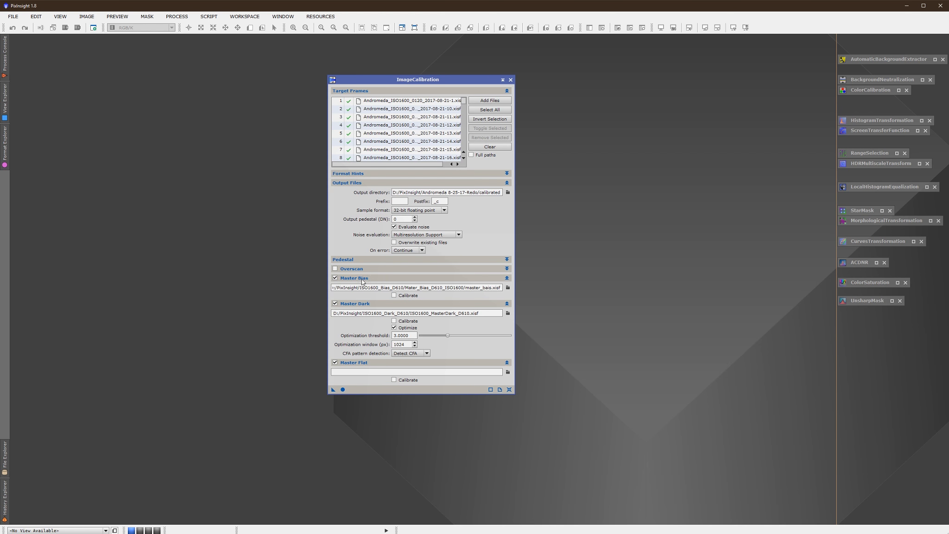
# Choose master_bais from the Mater_Bias_D610_ISO1600 folder inside ISO1600_Bias_D610 as the master bias frame
pyautogui.click(508, 288)
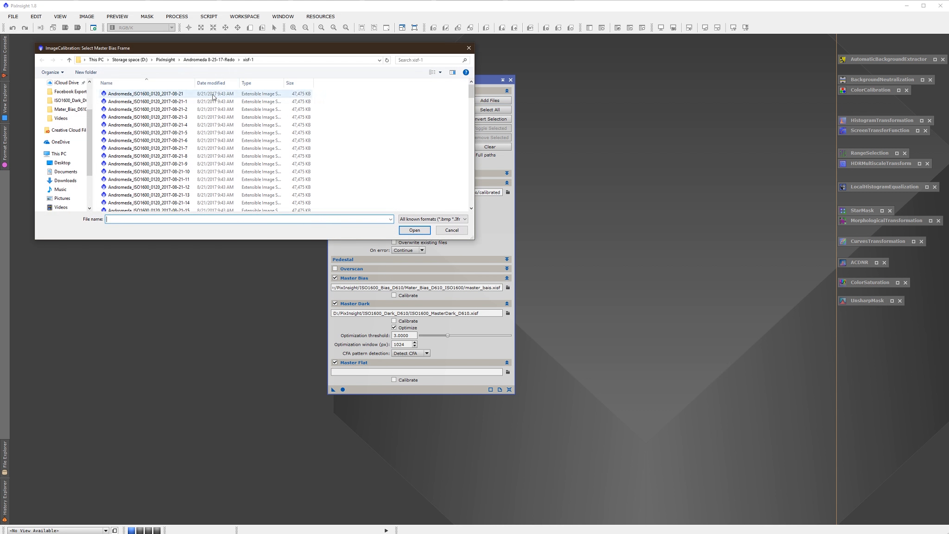
pyautogui.click(166, 60)
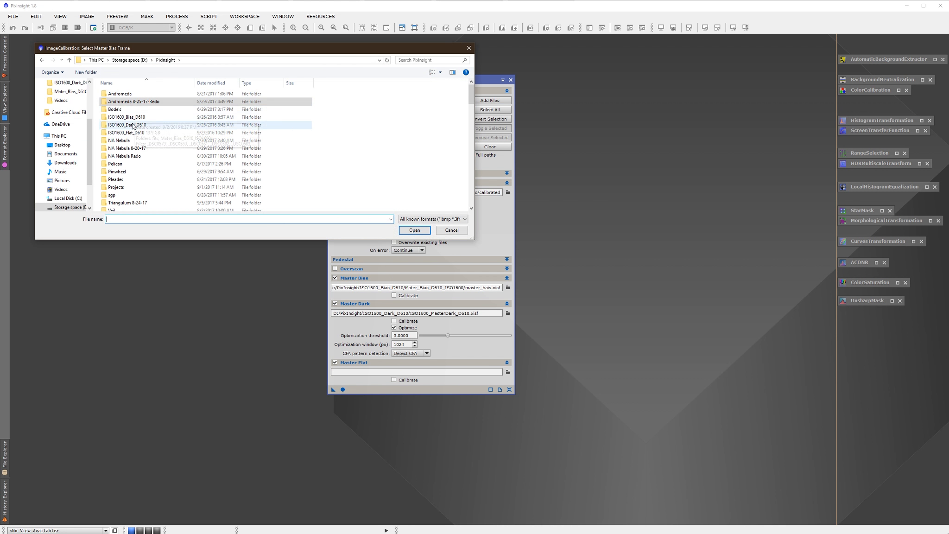
pyautogui.doubleClick(126, 116)
pyautogui.doubleClick(119, 101)
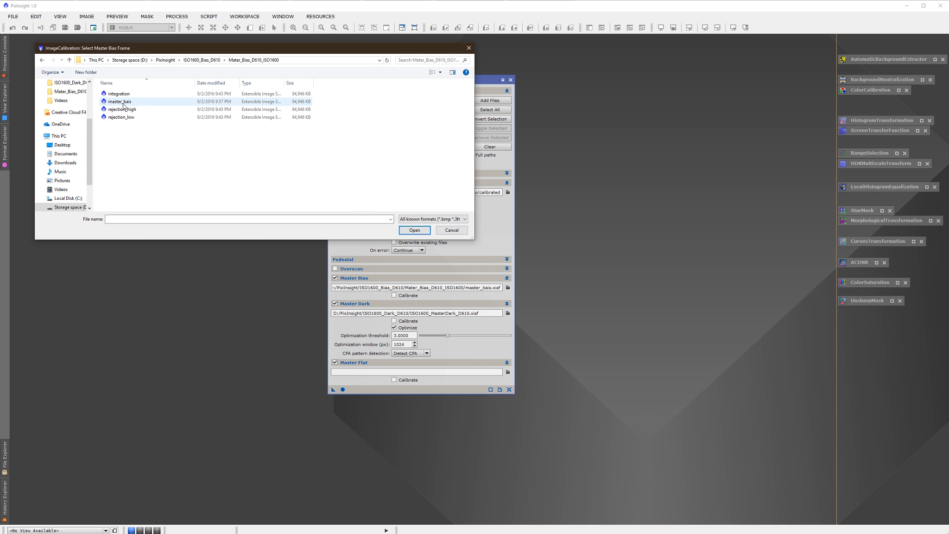
pyautogui.click(121, 102)
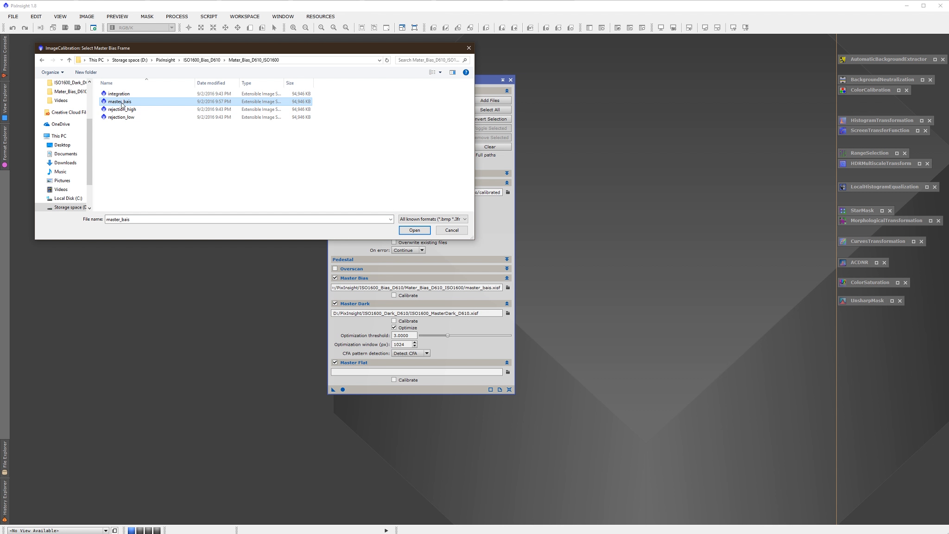
pyautogui.click(414, 230)
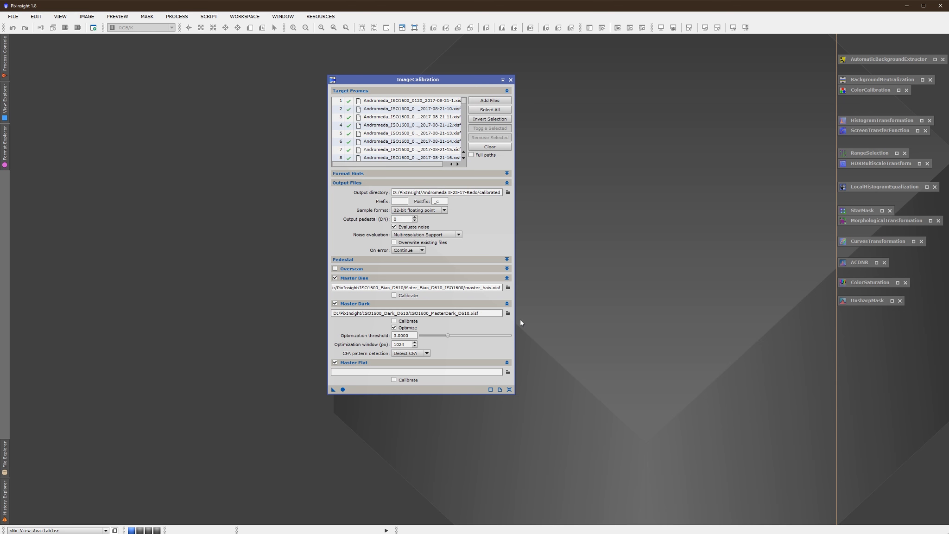
# Choose ISO1600_MasterDark_D610 from the ISO1600_Dark_D610 folder as the master dark frame for calibration
pyautogui.click(507, 313)
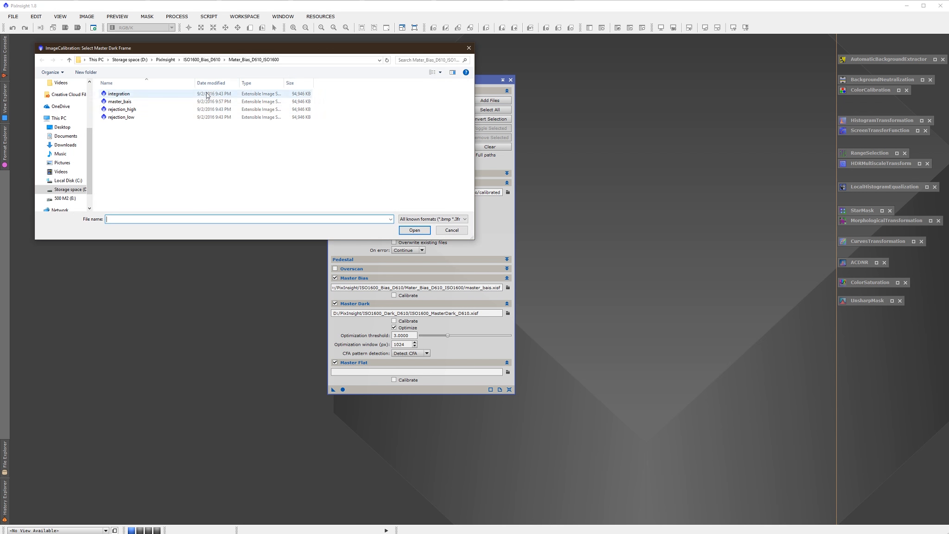
pyautogui.click(204, 60)
pyautogui.press('Return')
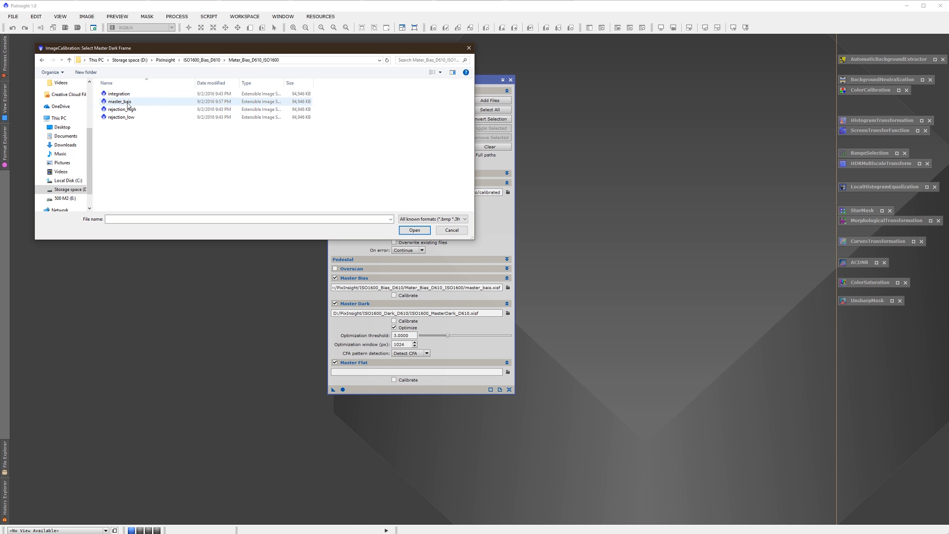
pyautogui.click(166, 60)
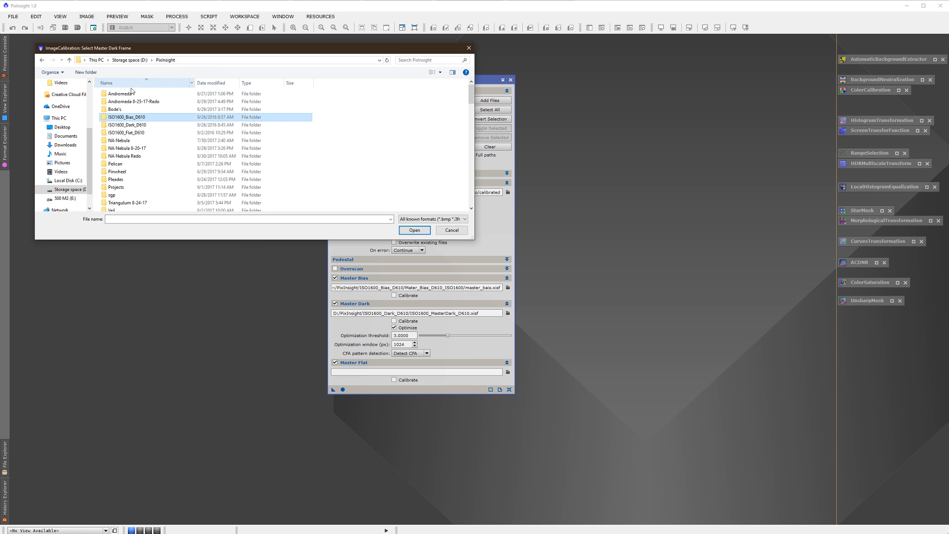
pyautogui.click(128, 125)
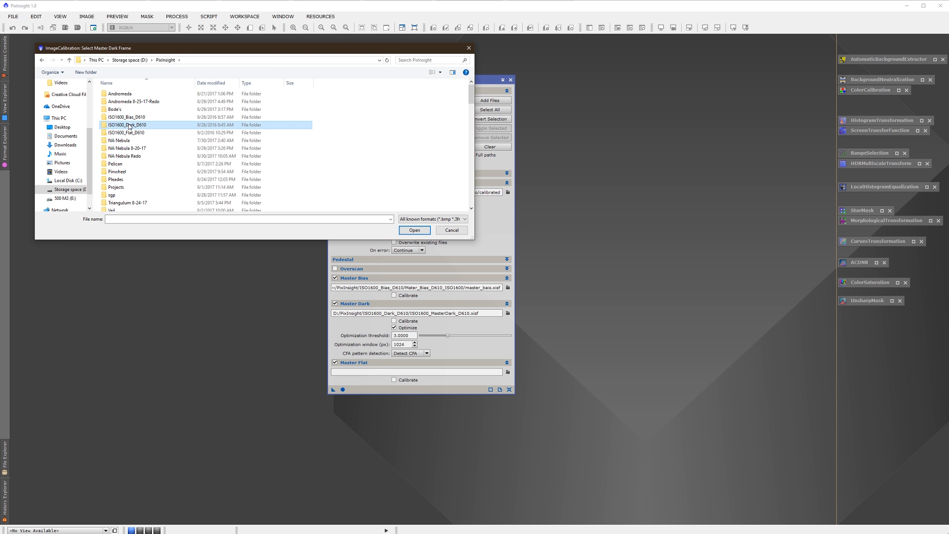
pyautogui.doubleClick(129, 126)
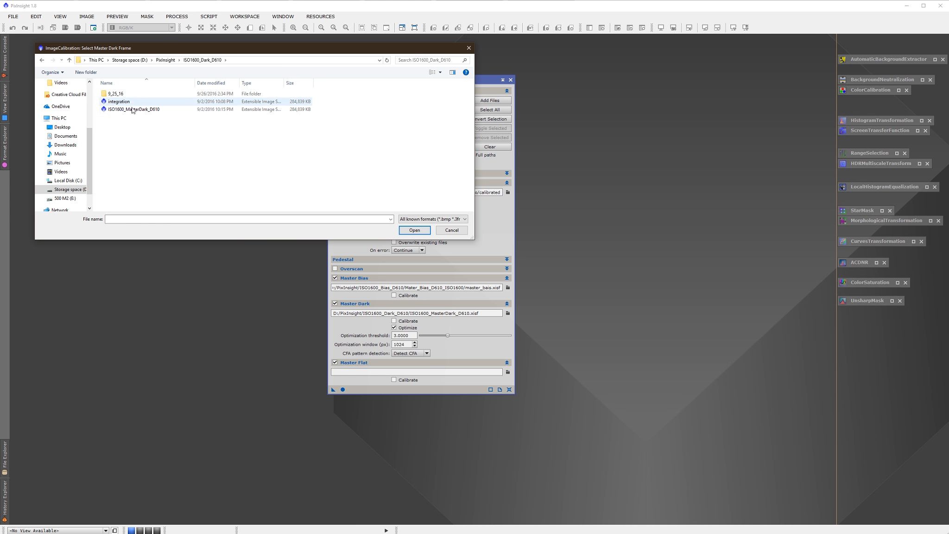
pyautogui.click(133, 109)
pyautogui.click(414, 231)
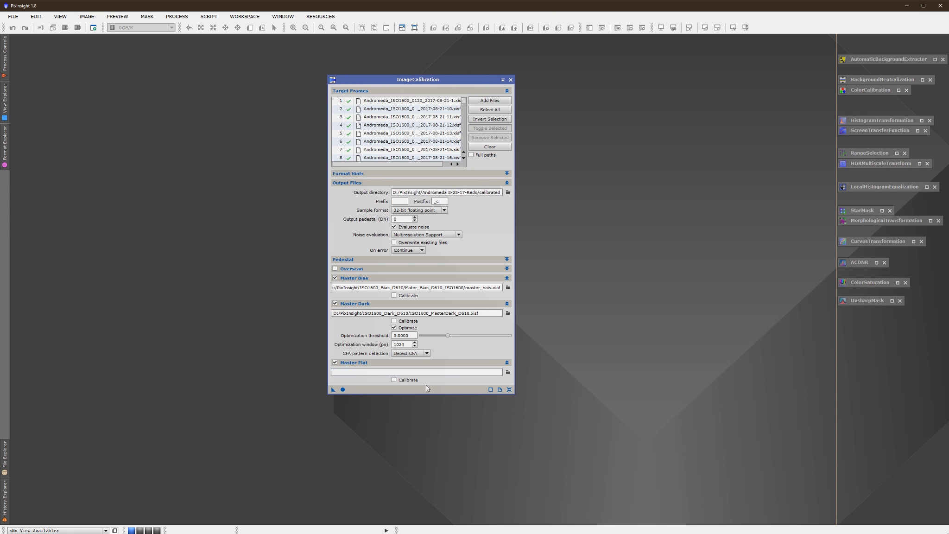
# Exclude the master flat from the calibration settings, then close the ImageCalibration process
pyautogui.click(335, 362)
pyautogui.moveTo(361, 81); pyautogui.dragTo(432, 70)
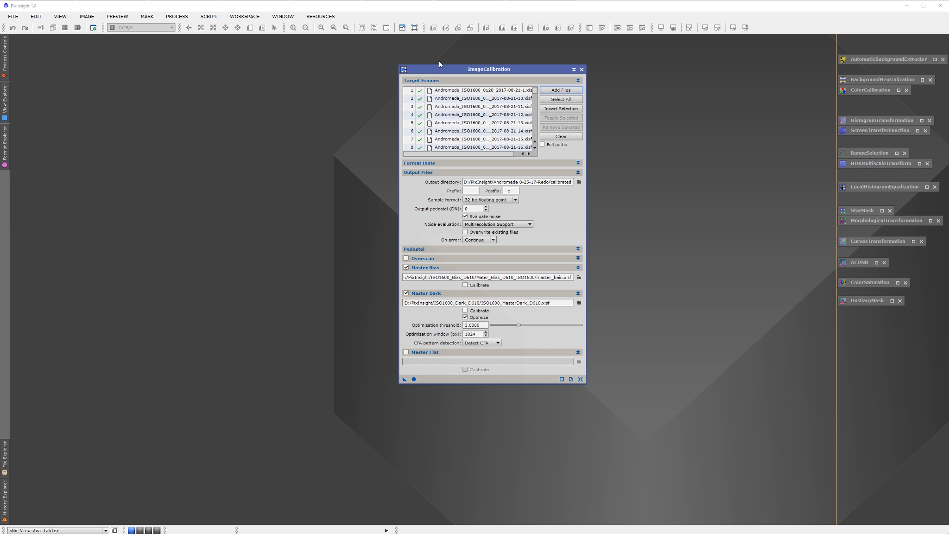
pyautogui.moveTo(449, 69); pyautogui.dragTo(401, 74)
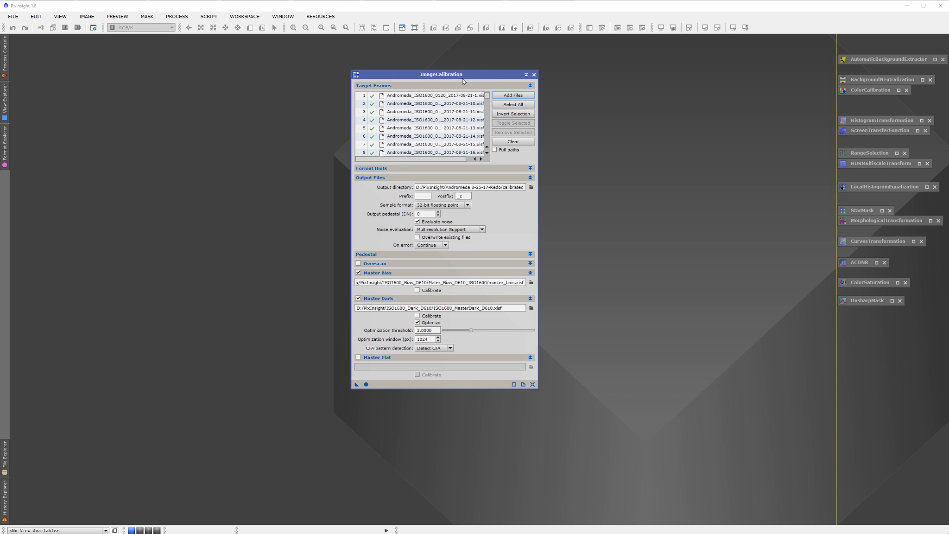
pyautogui.moveTo(462, 79); pyautogui.dragTo(506, 72)
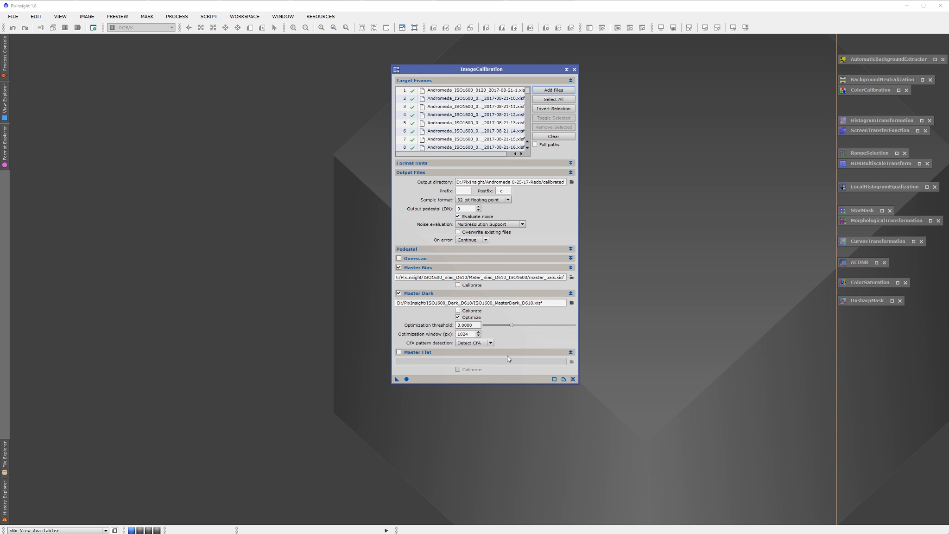
pyautogui.moveTo(480, 70); pyautogui.dragTo(493, 69)
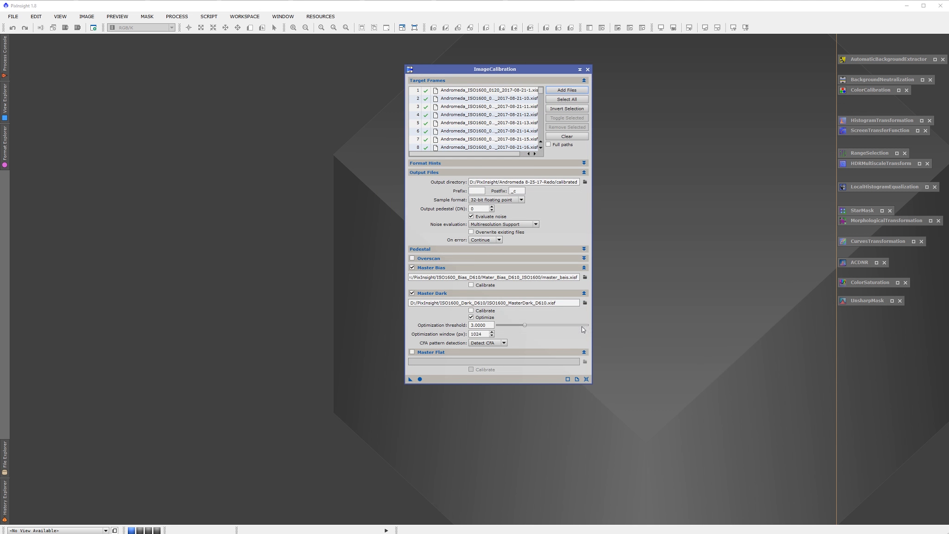
pyautogui.click(420, 380)
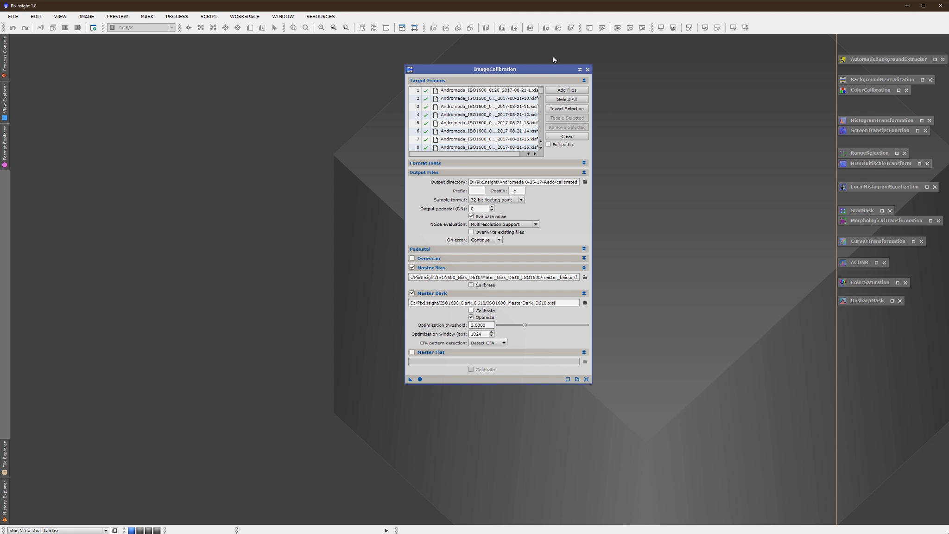
pyautogui.click(586, 70)
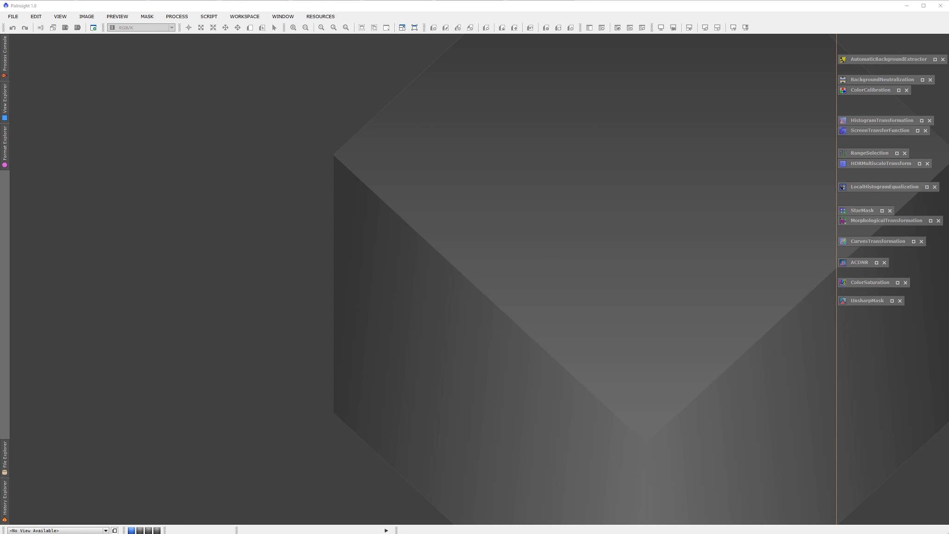
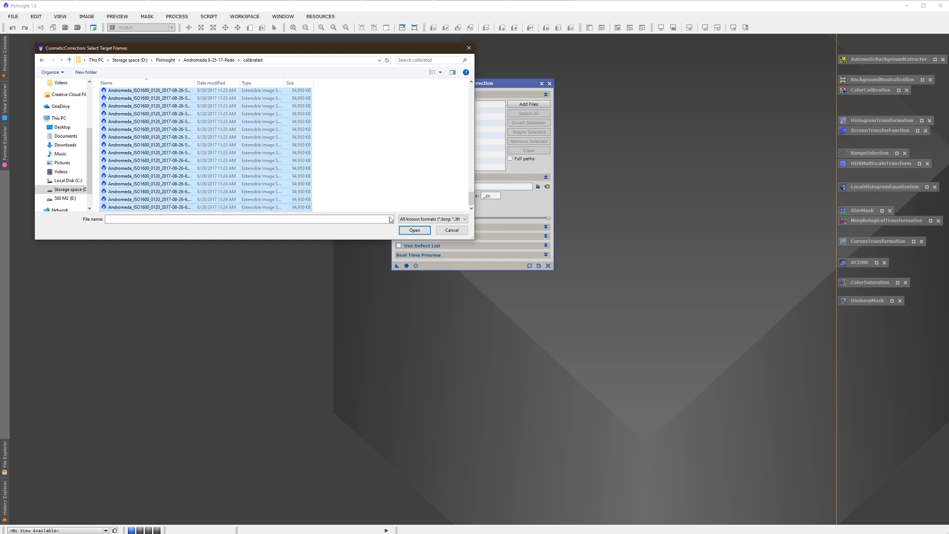
# Add the selected calibrated Andromeda frames to CosmeticCorrection and set its output directory to Cosmetically Corrected inside Andromeda 8-25-17-Redo
pyautogui.click(414, 230)
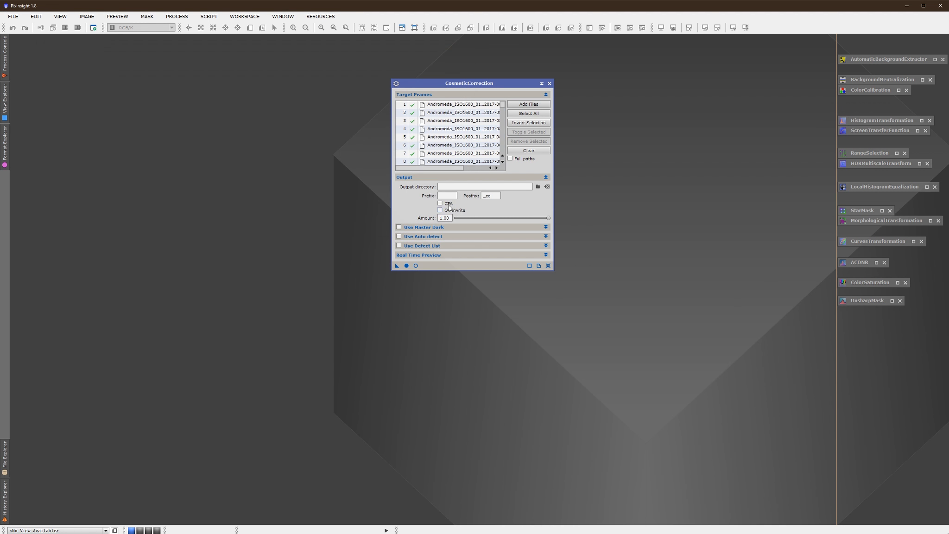
pyautogui.click(539, 187)
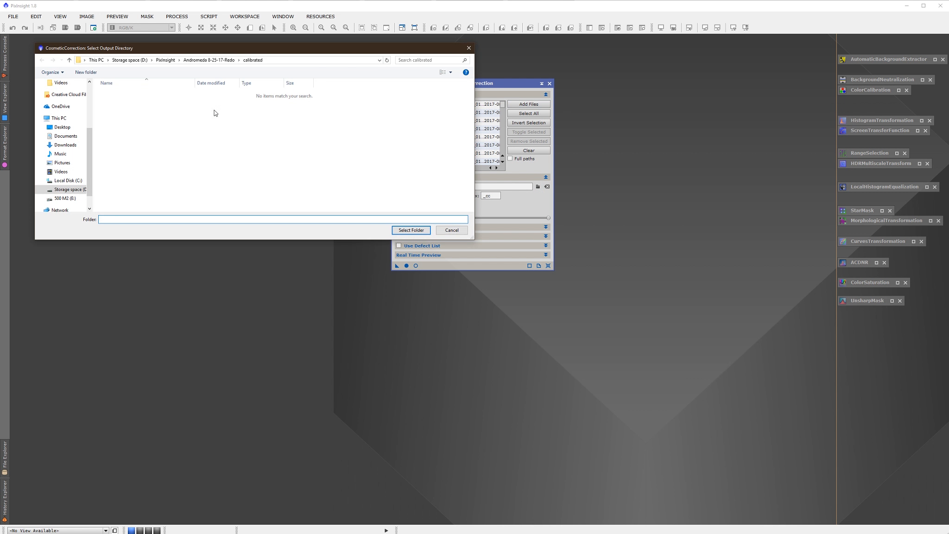
pyautogui.click(165, 60)
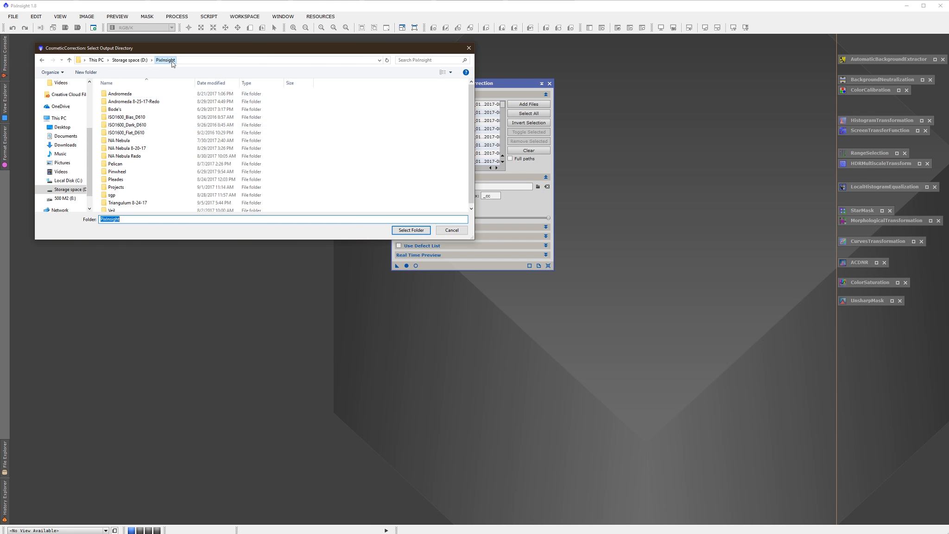
pyautogui.doubleClick(136, 103)
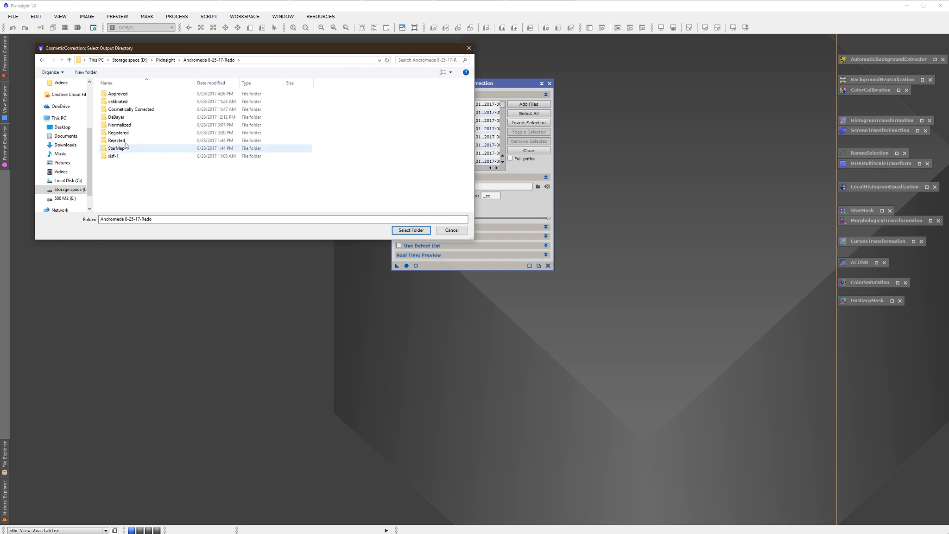
pyautogui.click(128, 110)
pyautogui.click(411, 231)
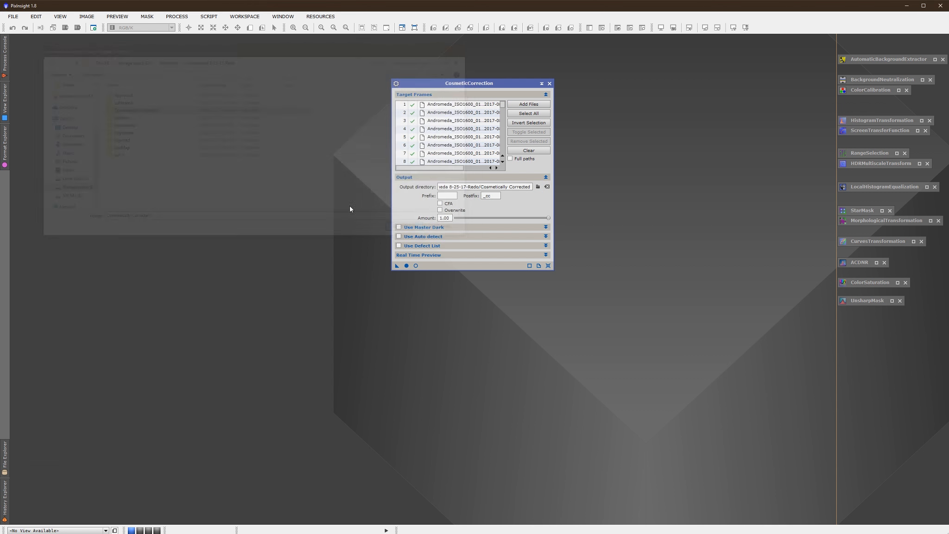
# Enable Use Master Dark in CosmeticCorrection and choose ISO1600_MasterDark_D610 from the ISO1600_Dark_D610 folder
pyautogui.click(546, 227)
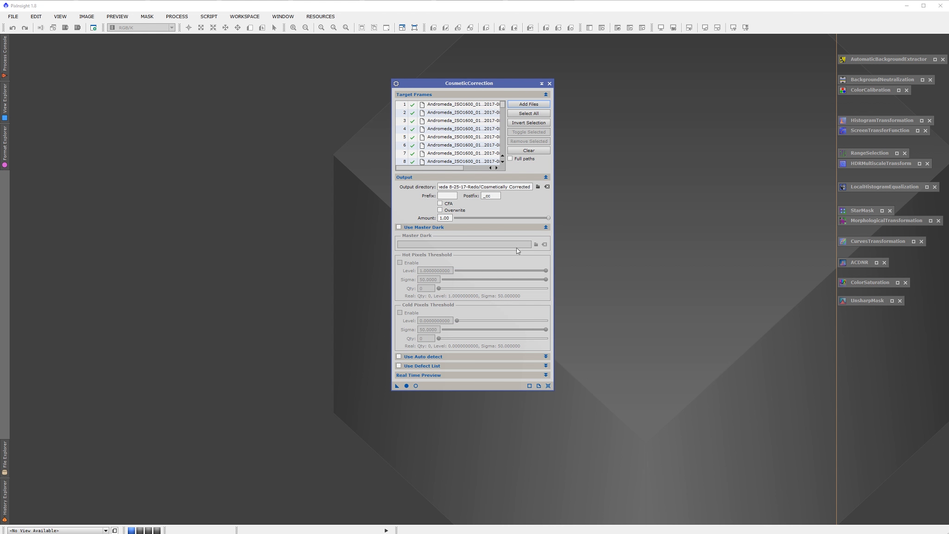
pyautogui.click(398, 227)
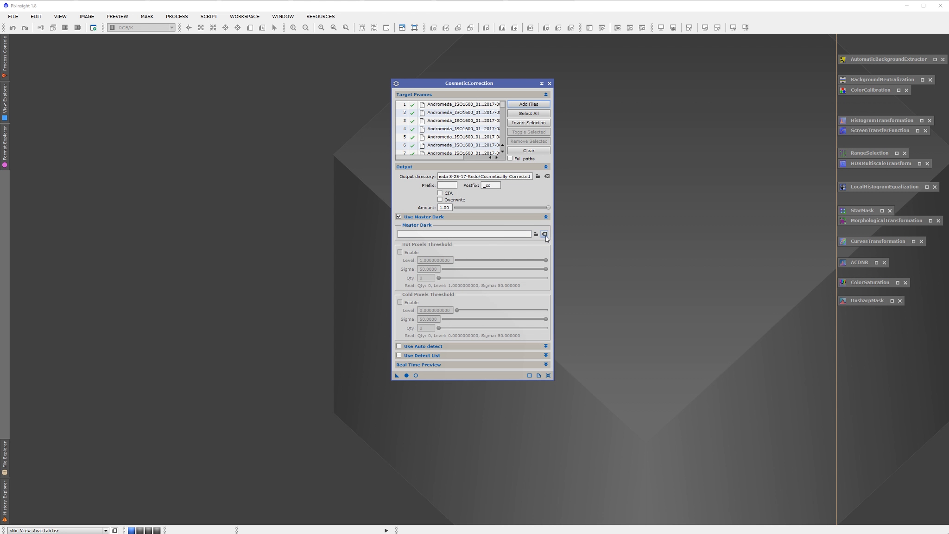
pyautogui.click(537, 234)
pyautogui.click(165, 60)
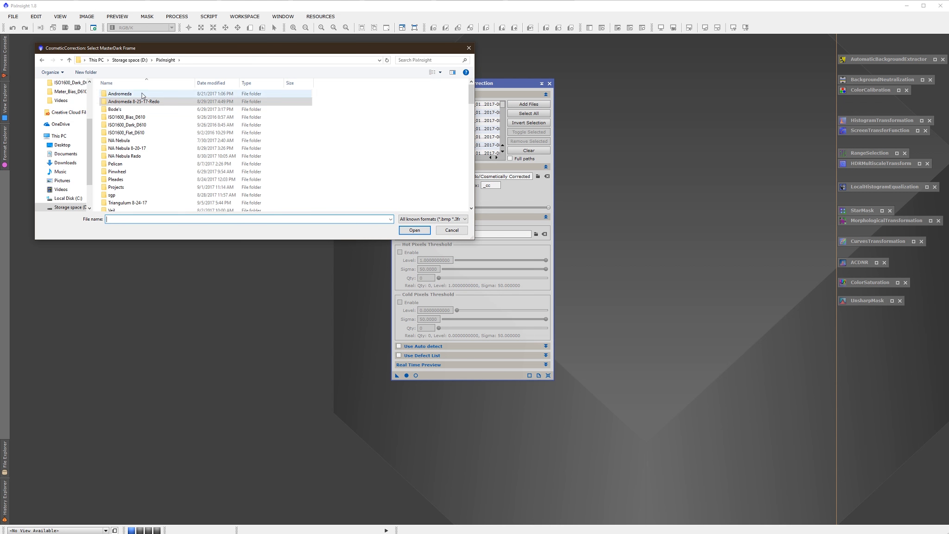
pyautogui.doubleClick(127, 124)
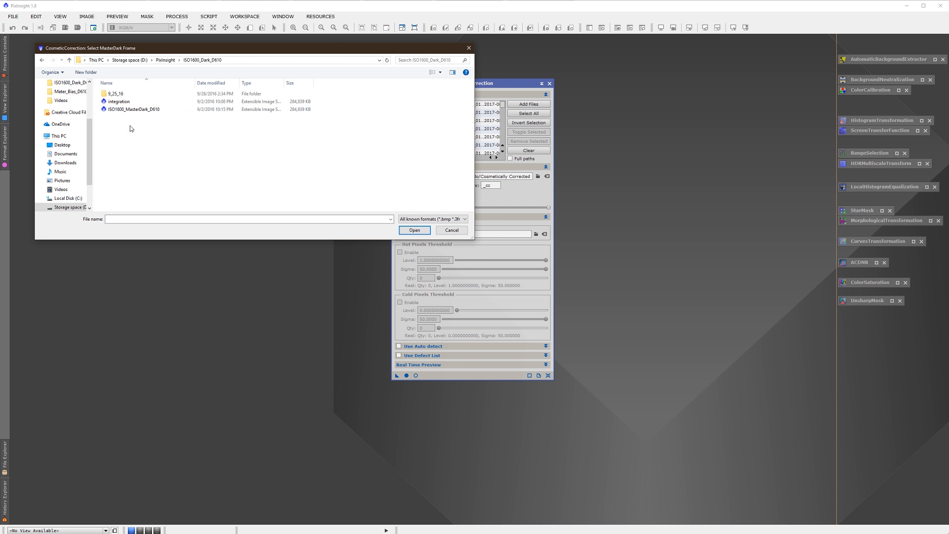
pyautogui.click(125, 109)
pyautogui.click(417, 231)
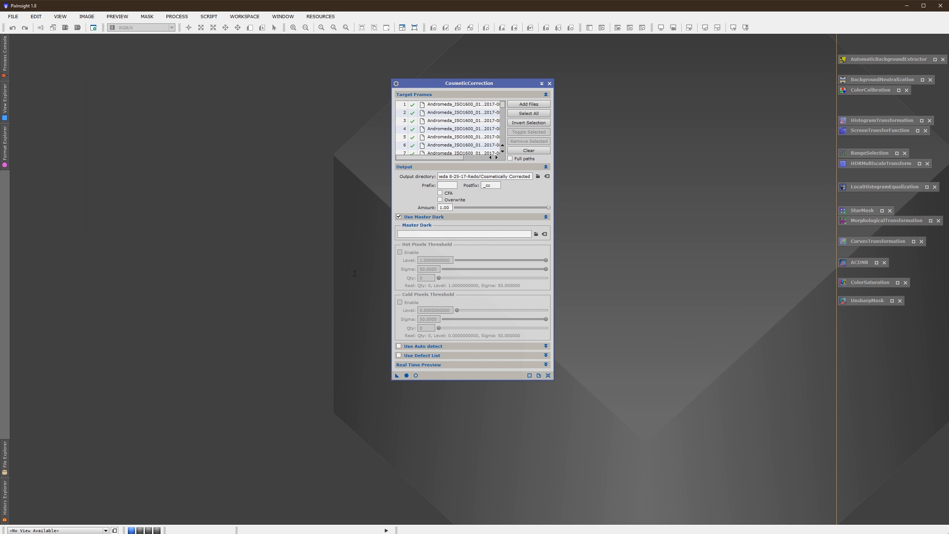
pyautogui.moveTo(455, 84); pyautogui.dragTo(602, 91)
pyautogui.doubleClick(587, 142)
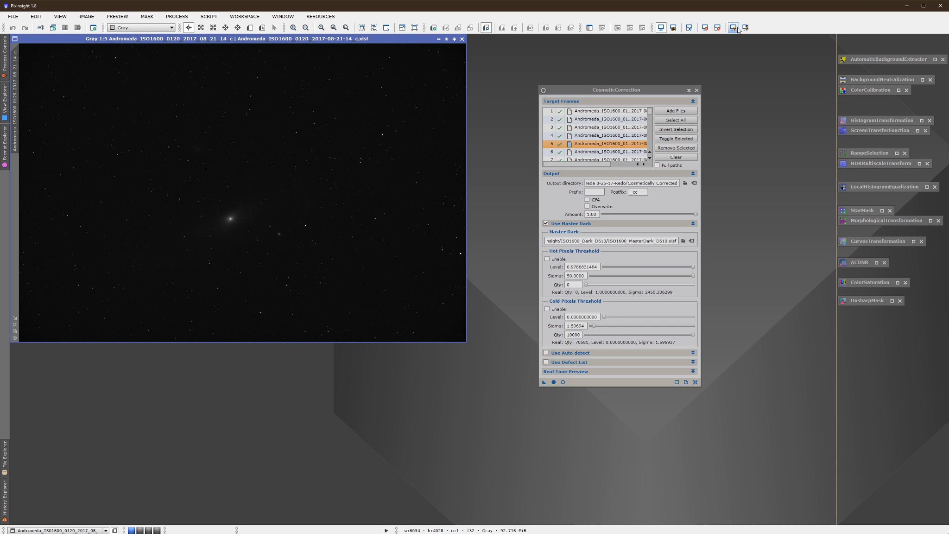
pyautogui.click(733, 29)
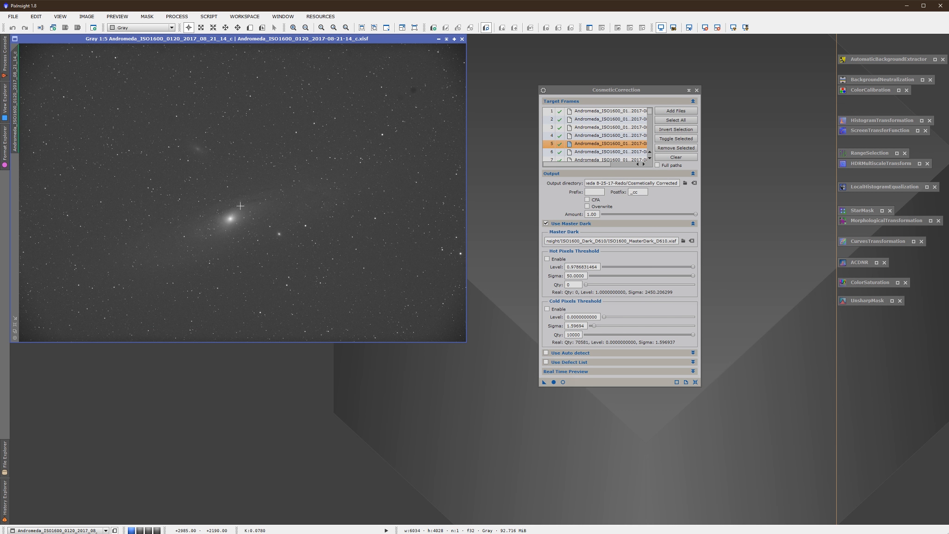
# Examine the stretched Andromeda frame up close in several areas for hot and cold pixels
pyautogui.scroll(7, 230, 227)
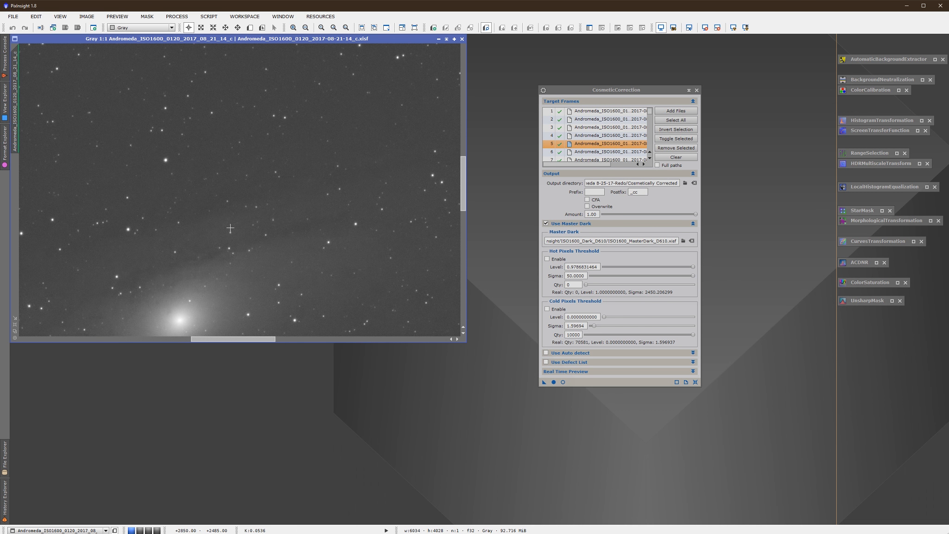
pyautogui.scroll(-1, 230, 228)
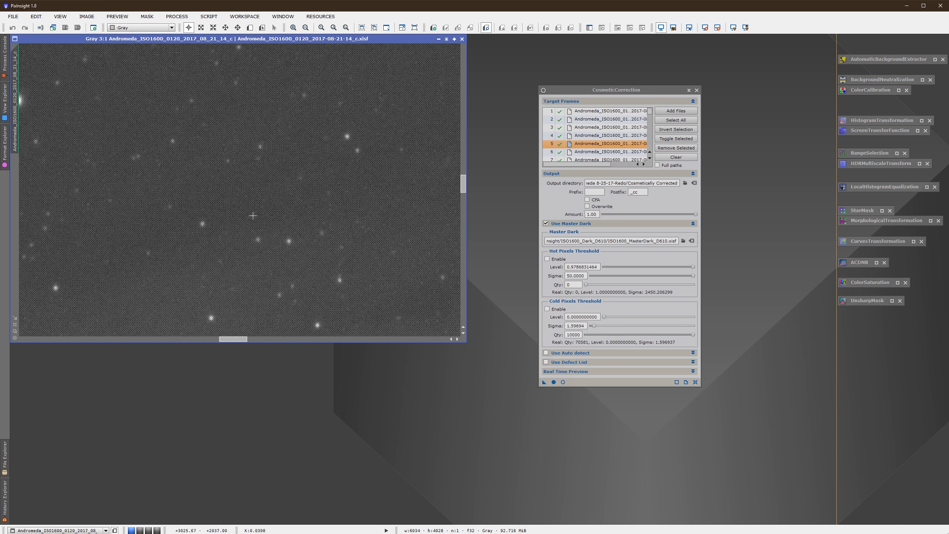
pyautogui.moveTo(463, 184)
pyautogui.mouseDown()
pyautogui.moveTo(466, 168)
pyautogui.moveTo(467, 190)
pyautogui.mouseUp()
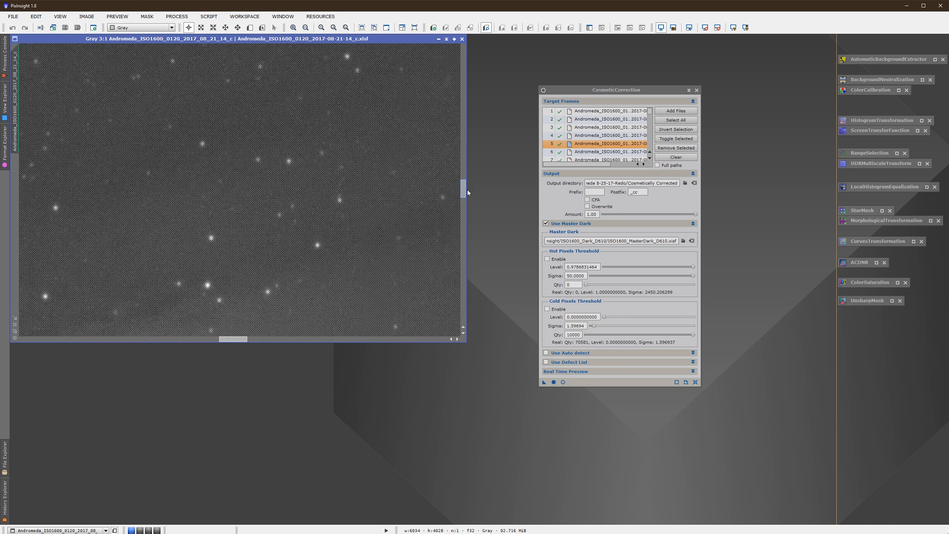
pyautogui.moveTo(238, 339); pyautogui.dragTo(275, 336)
pyautogui.scroll(-2, 260, 313)
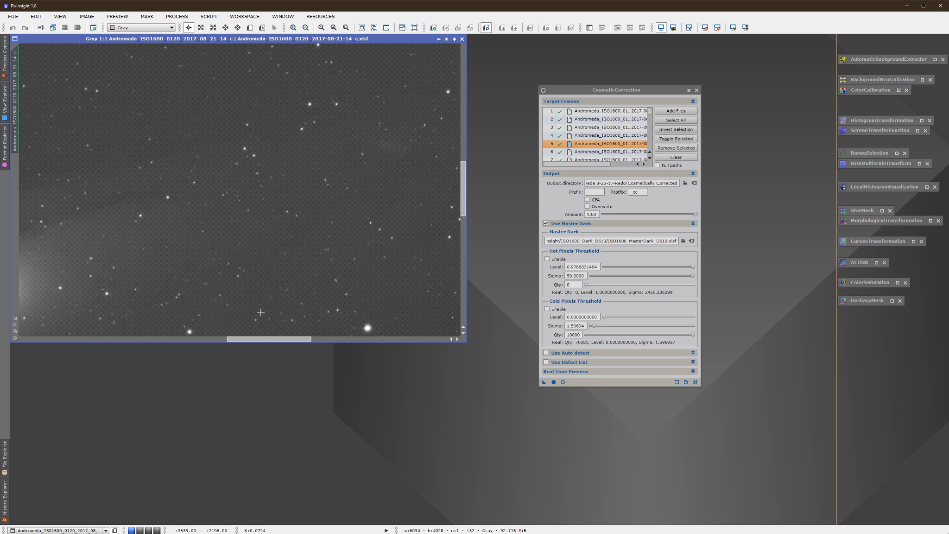
pyautogui.scroll(4, 260, 312)
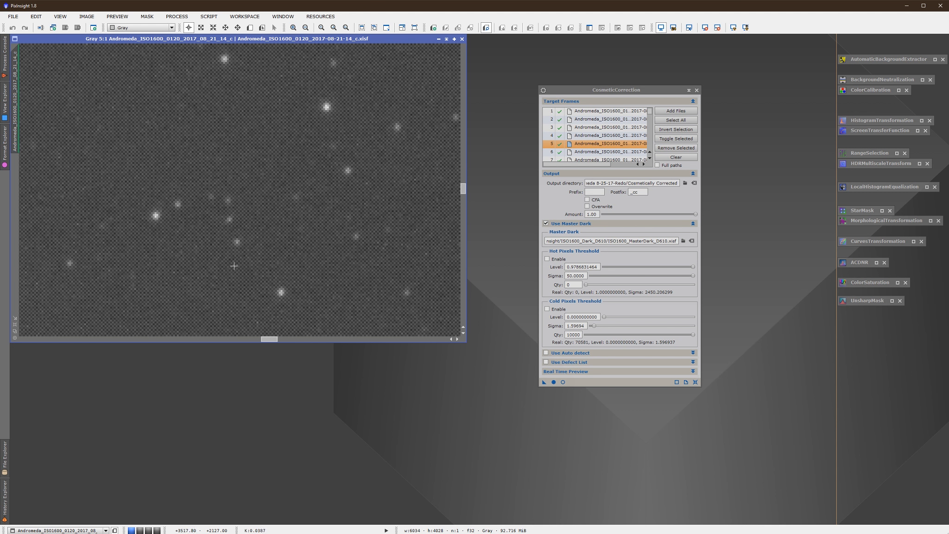
pyautogui.scroll(-4, 284, 271)
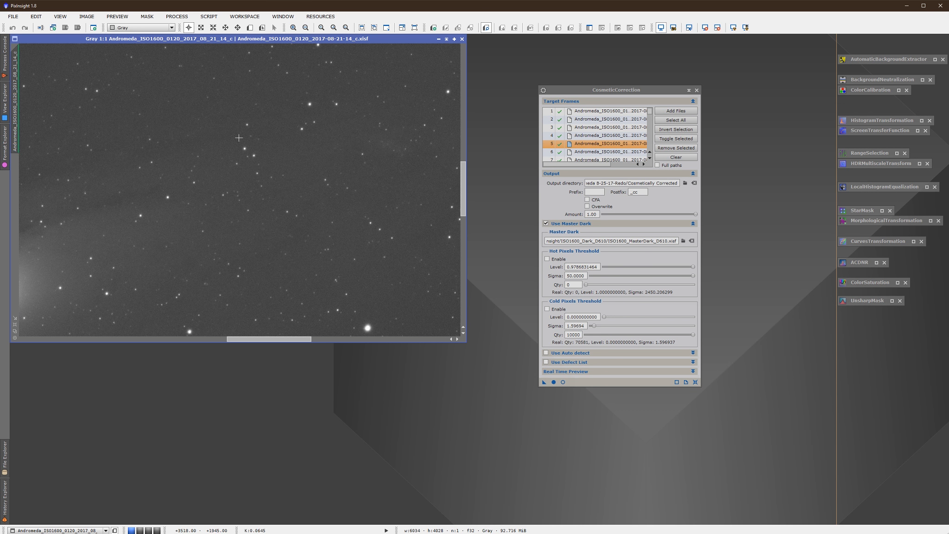
pyautogui.scroll(5, 219, 114)
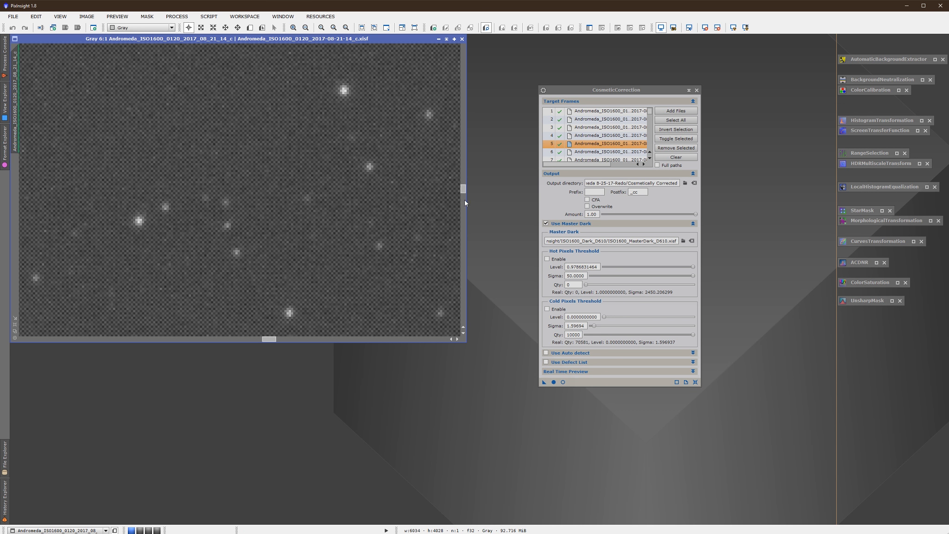
pyautogui.moveTo(463, 189); pyautogui.dragTo(462, 140)
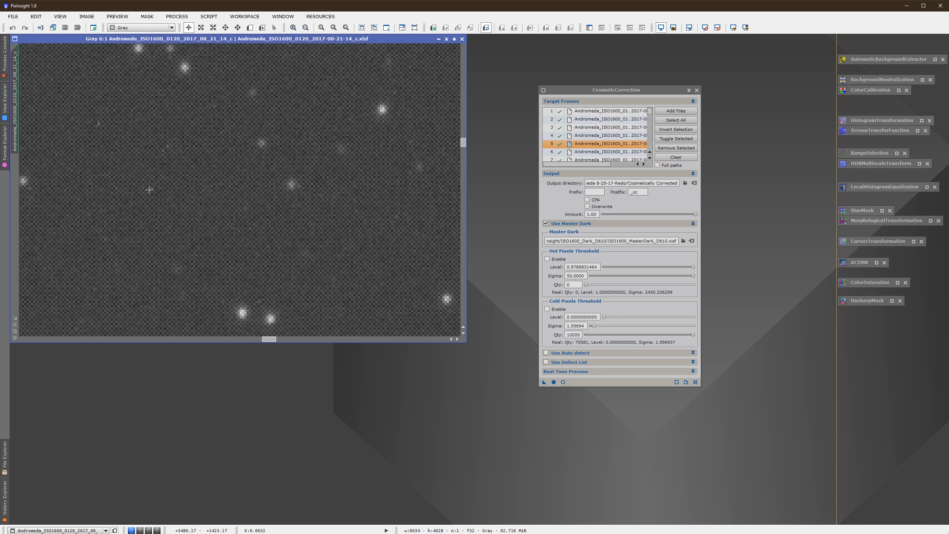
# Create a rectangular preview around the small group of faint stars near the middle of the visible 1:1 area of the frame
pyautogui.scroll(-5, 174, 193)
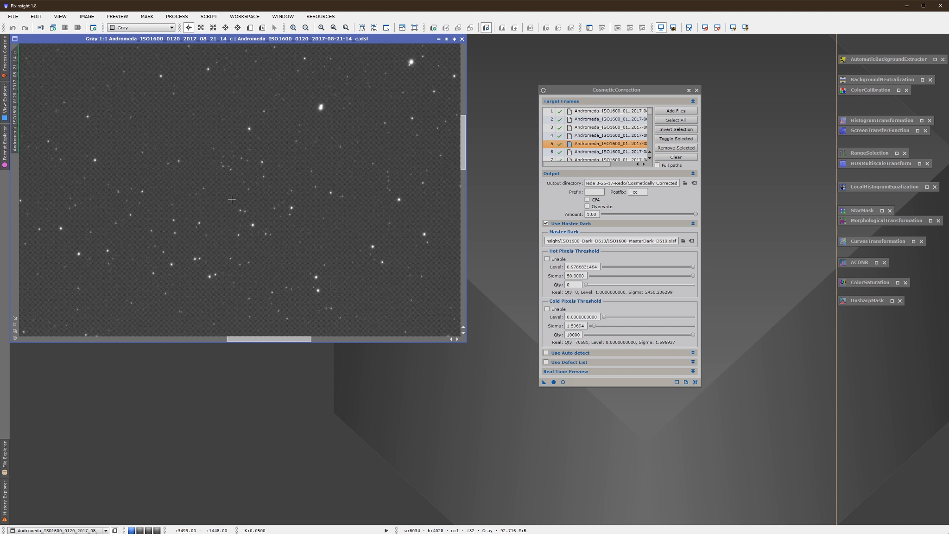
pyautogui.click(251, 28)
pyautogui.moveTo(194, 122); pyautogui.dragTo(295, 188)
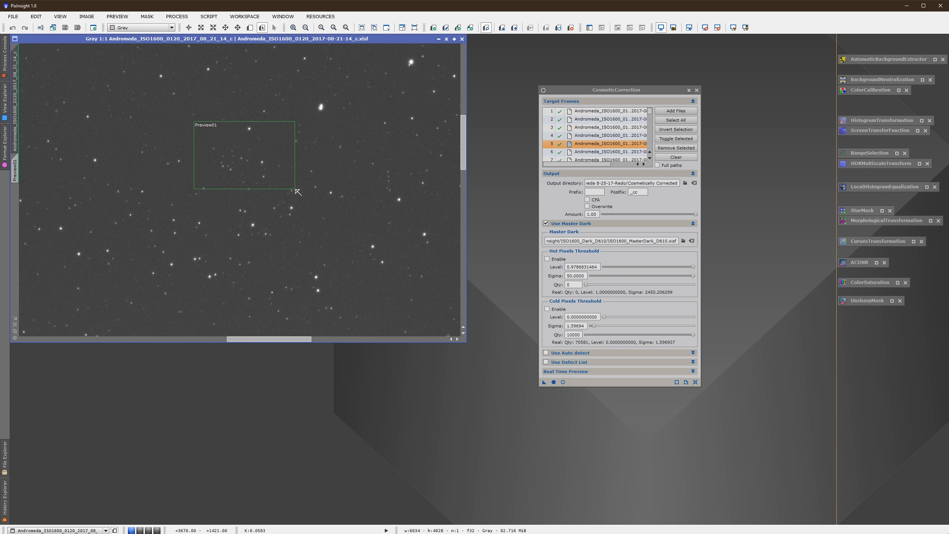
# View Preview01 of the Andromeda frame at 4:1 and start the CosmeticCorrection real-time preview on it
pyautogui.click(15, 170)
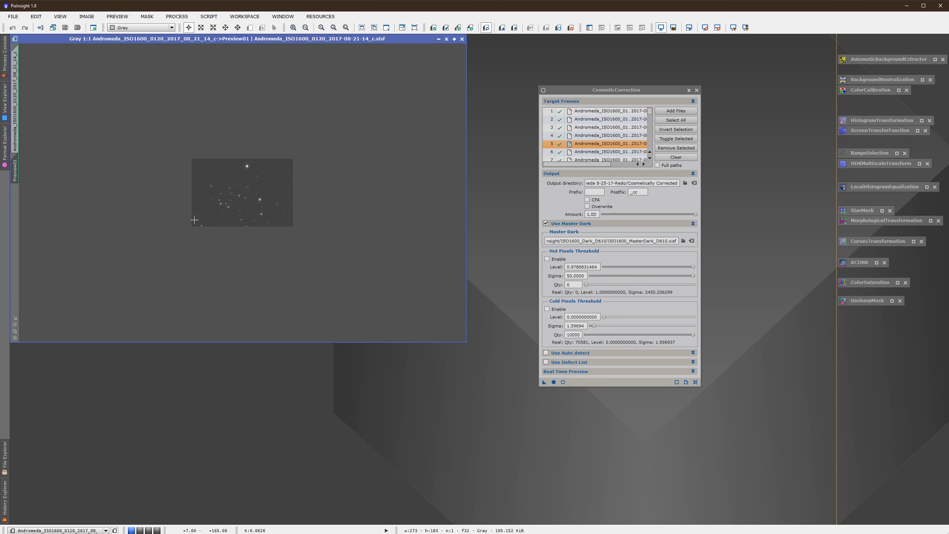
pyautogui.scroll(-1, 260, 205)
pyautogui.scroll(4, 262, 207)
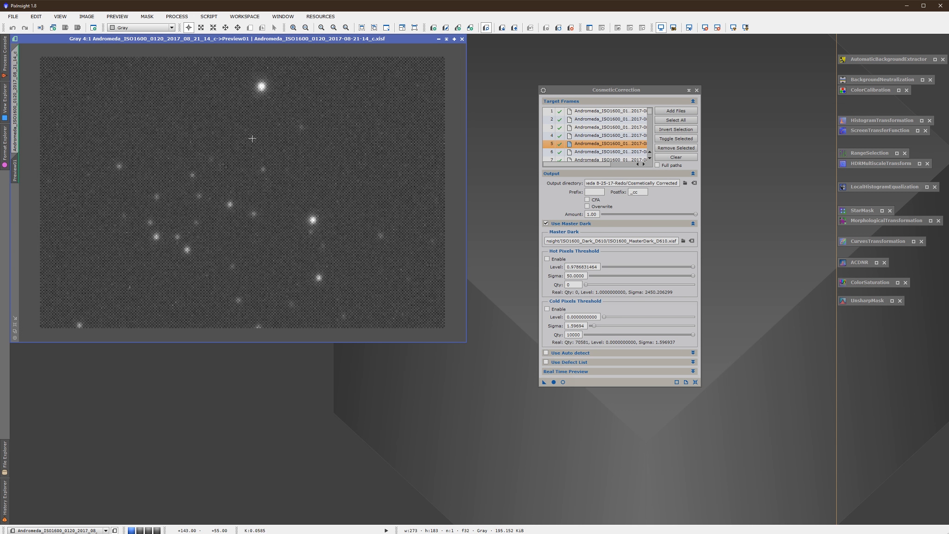
pyautogui.moveTo(632, 90); pyautogui.dragTo(645, 79)
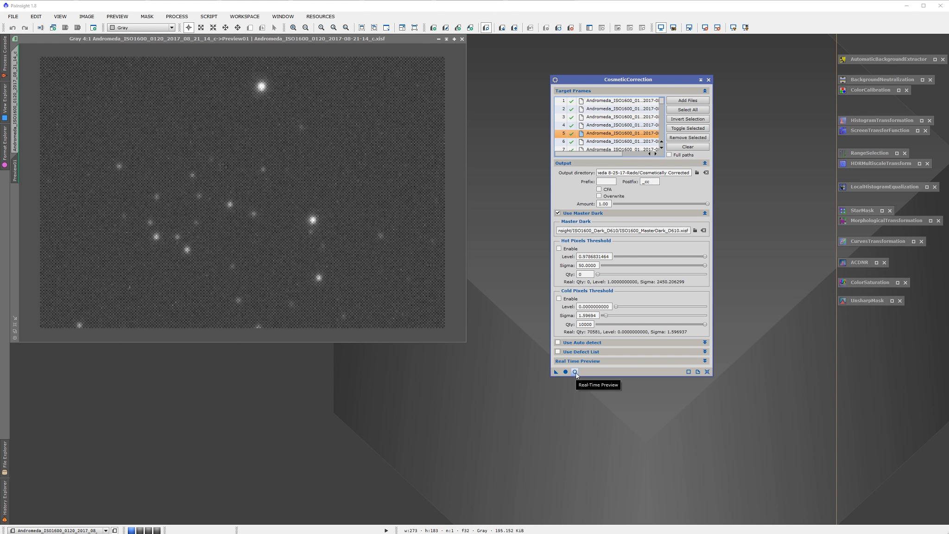
pyautogui.click(575, 371)
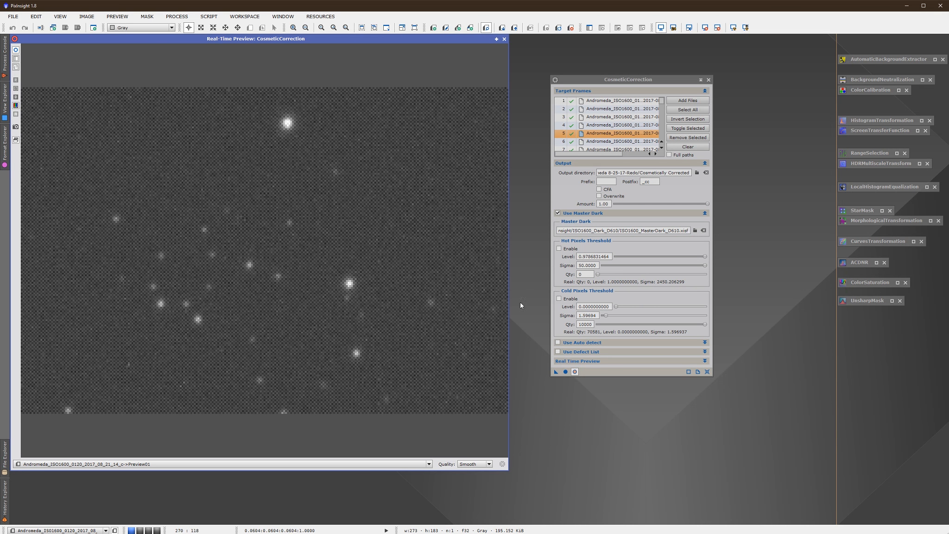
# Enable the hot pixels threshold in CosmeticCorrection and lower its sigma to about 1.284
pyautogui.click(559, 249)
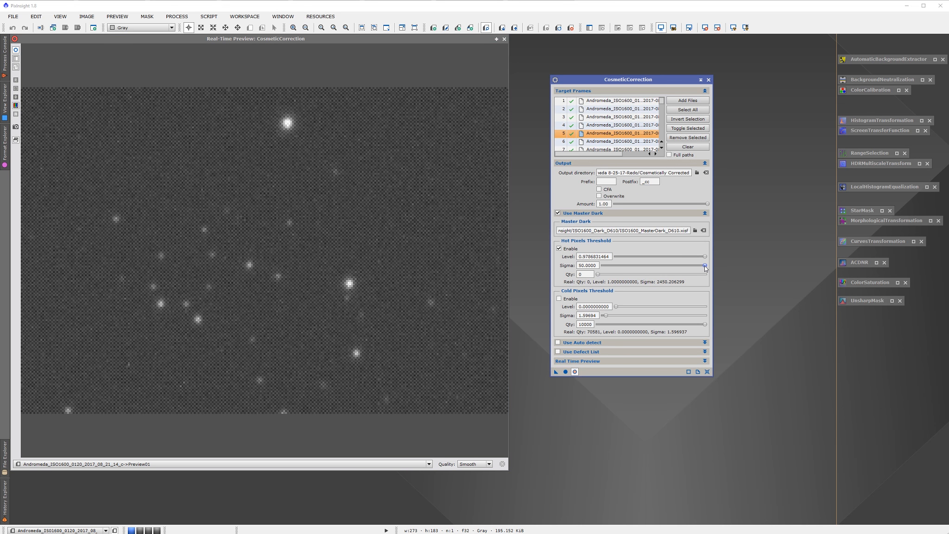
pyautogui.moveTo(704, 265); pyautogui.dragTo(606, 268)
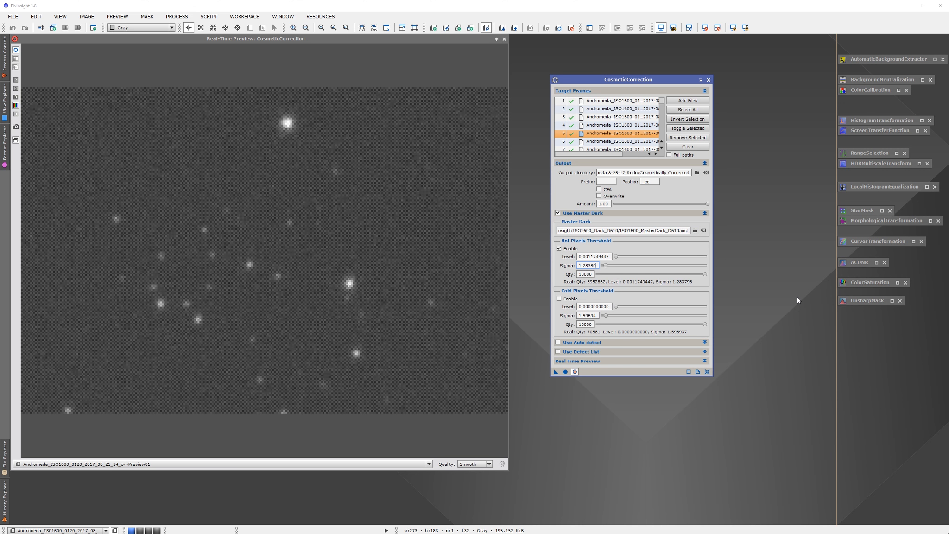
pyautogui.moveTo(602, 82); pyautogui.dragTo(631, 77)
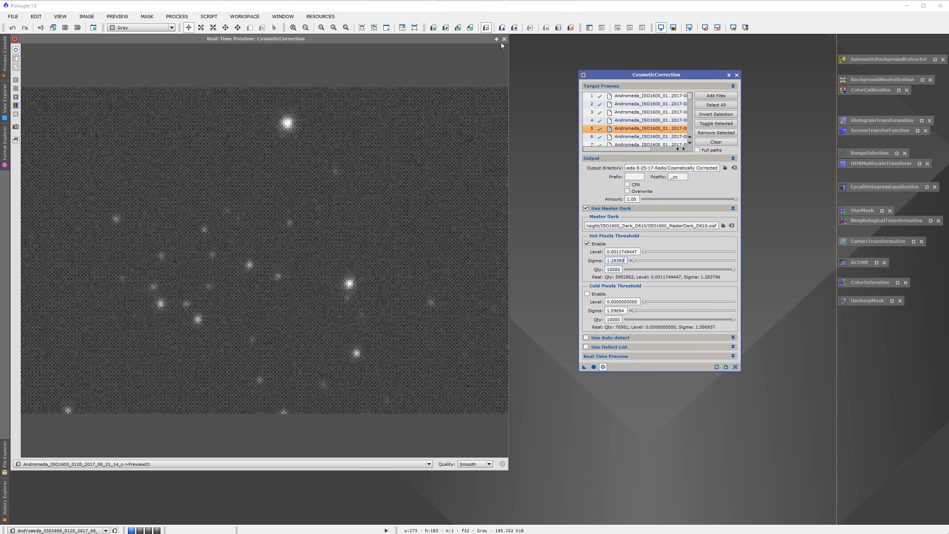
# Close the real-time preview, return to the whole Andromeda frame, and close that image
pyautogui.click(505, 38)
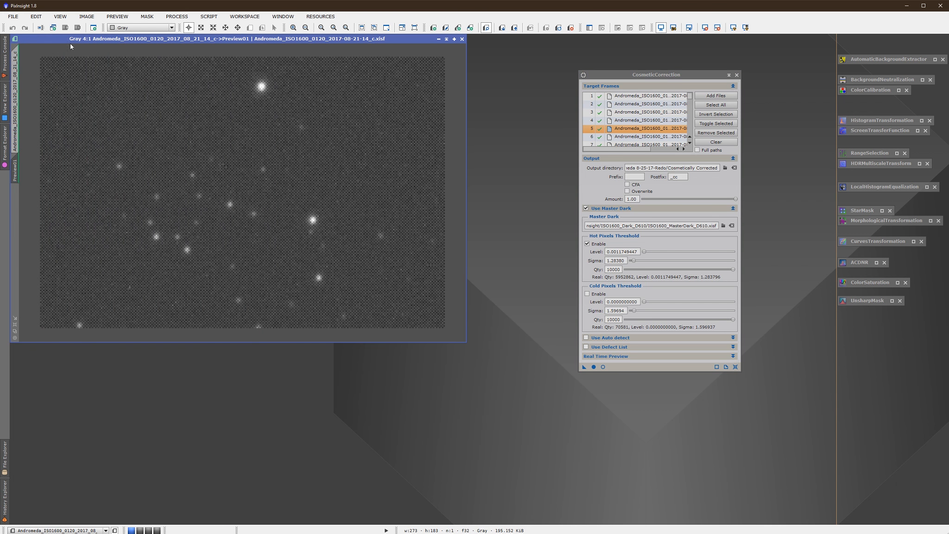
pyautogui.doubleClick(61, 38)
pyautogui.click(103, 139)
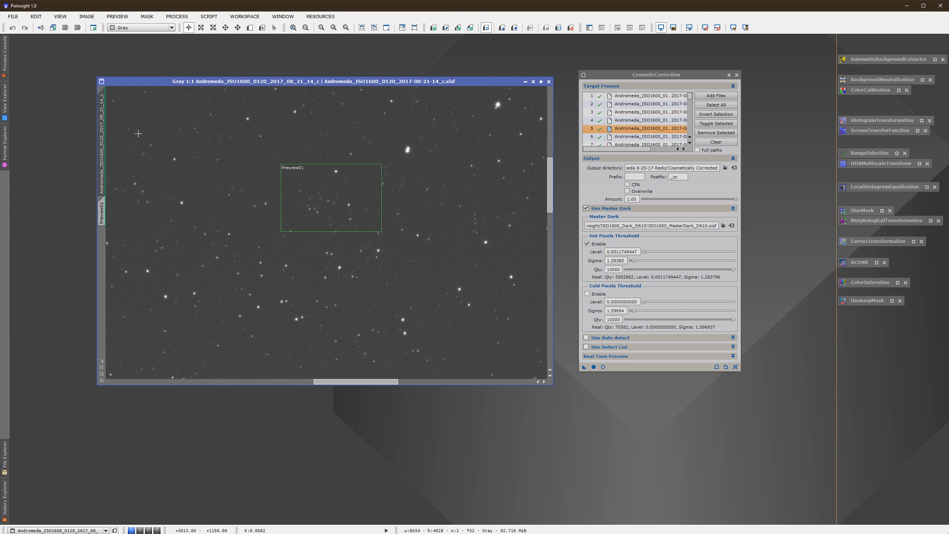
pyautogui.scroll(-3, 407, 320)
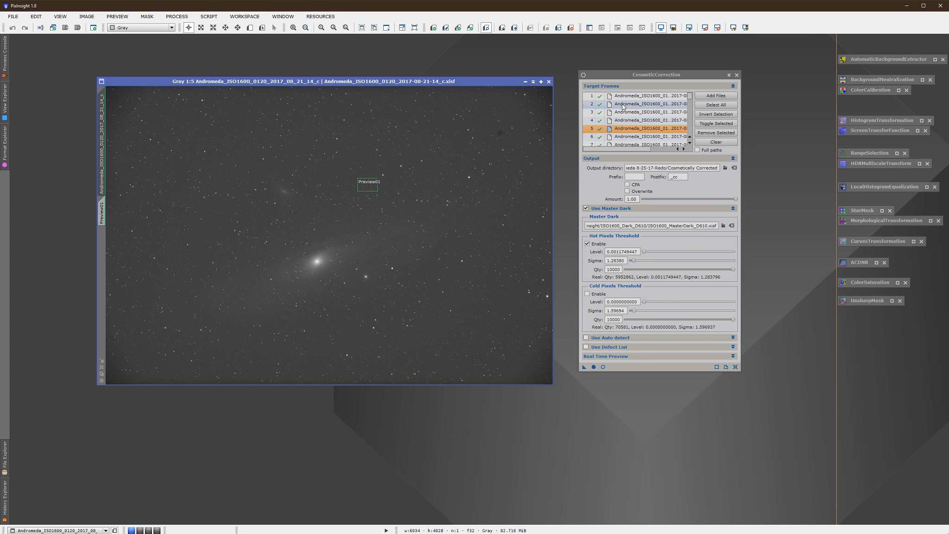
pyautogui.click(548, 82)
# Run CosmeticCorrection globally on the target frames, and abort the processing shortly after it starts
pyautogui.moveTo(621, 75); pyautogui.dragTo(551, 73)
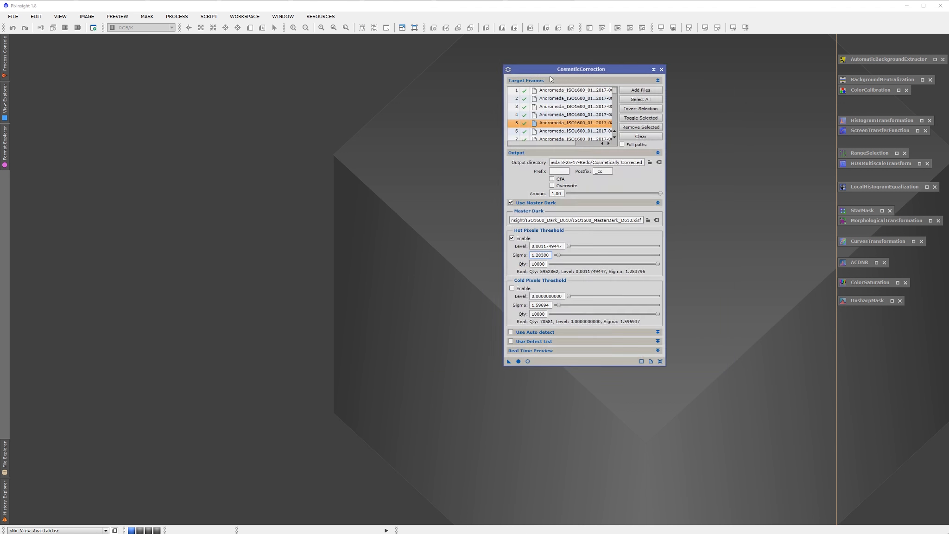
pyautogui.click(518, 362)
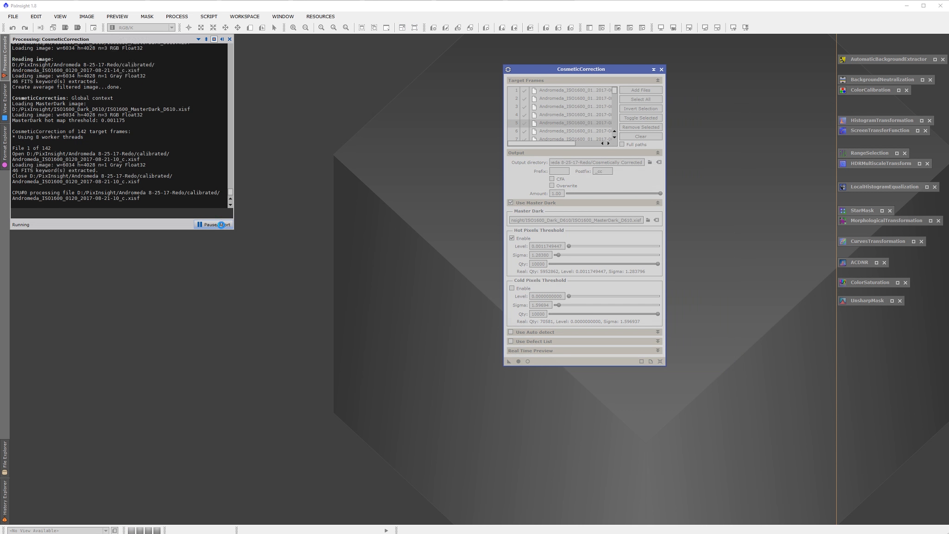
pyautogui.click(220, 224)
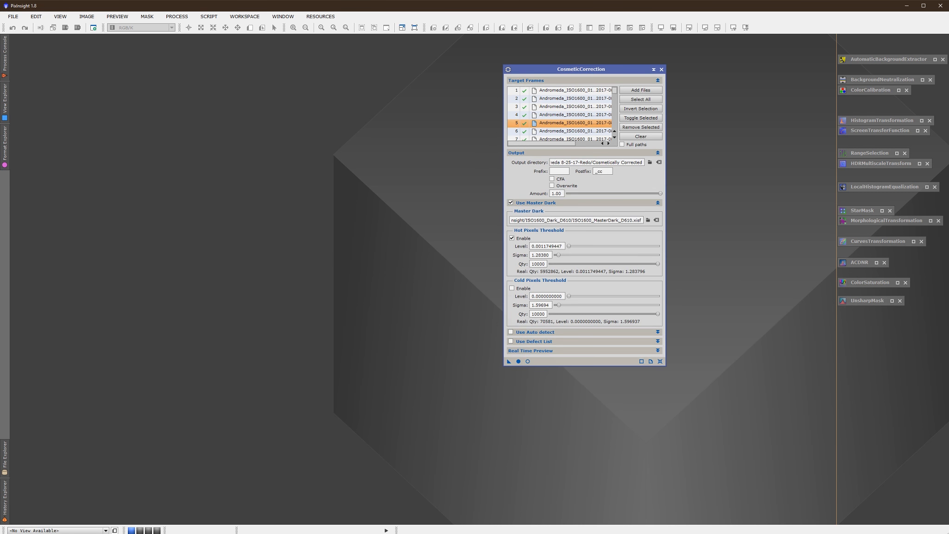
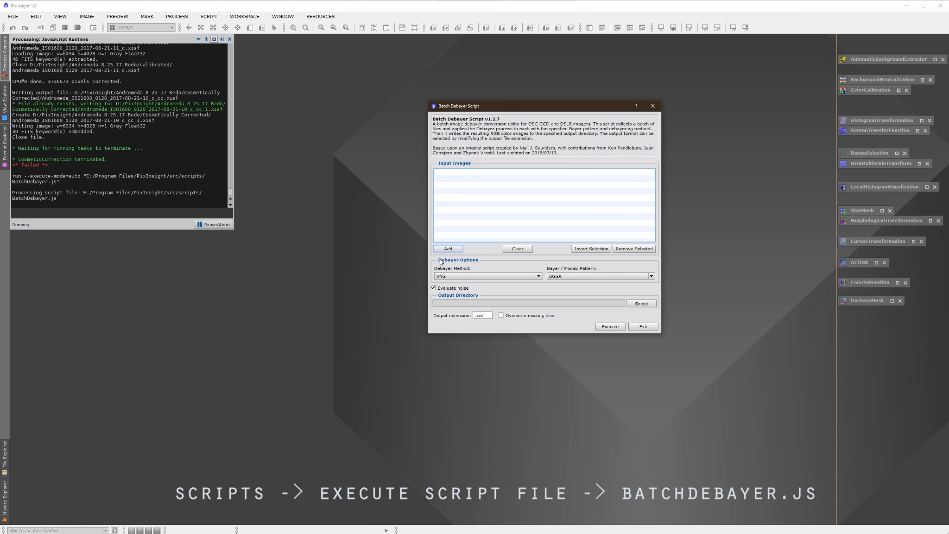
# Add all Andromeda frames from the Cosmetically Corrected folder in Andromeda 8-25-17-Redo to the Batch Debayer input images
pyautogui.click(448, 248)
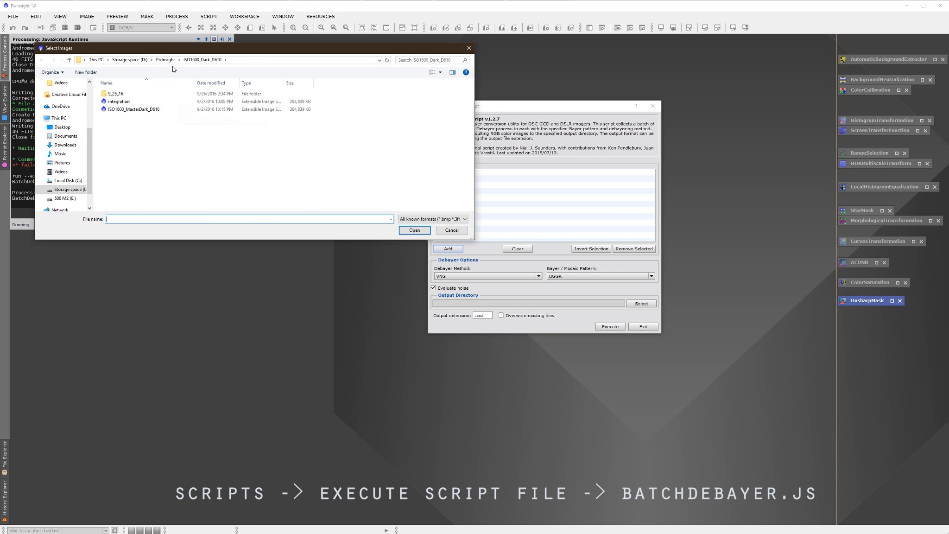
pyautogui.click(172, 61)
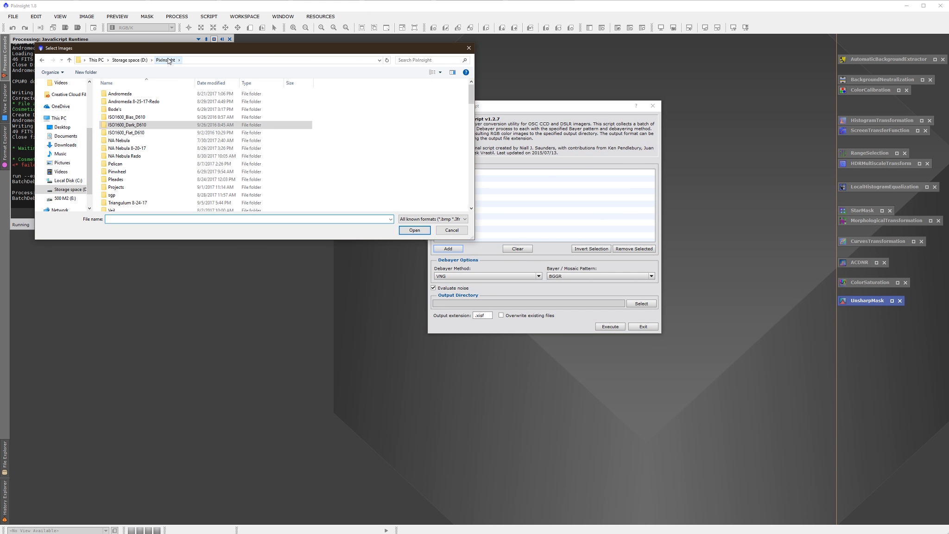
pyautogui.doubleClick(140, 102)
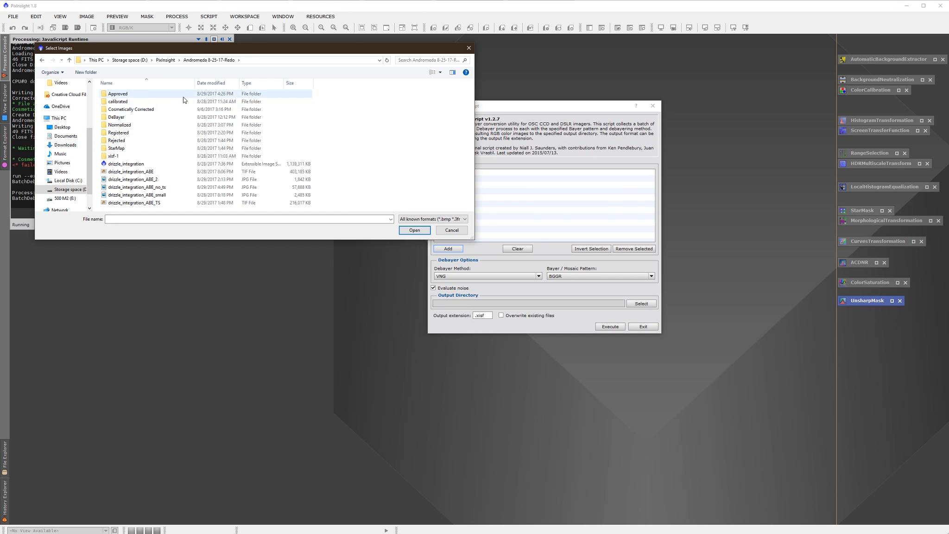
pyautogui.doubleClick(147, 111)
pyautogui.click(172, 94)
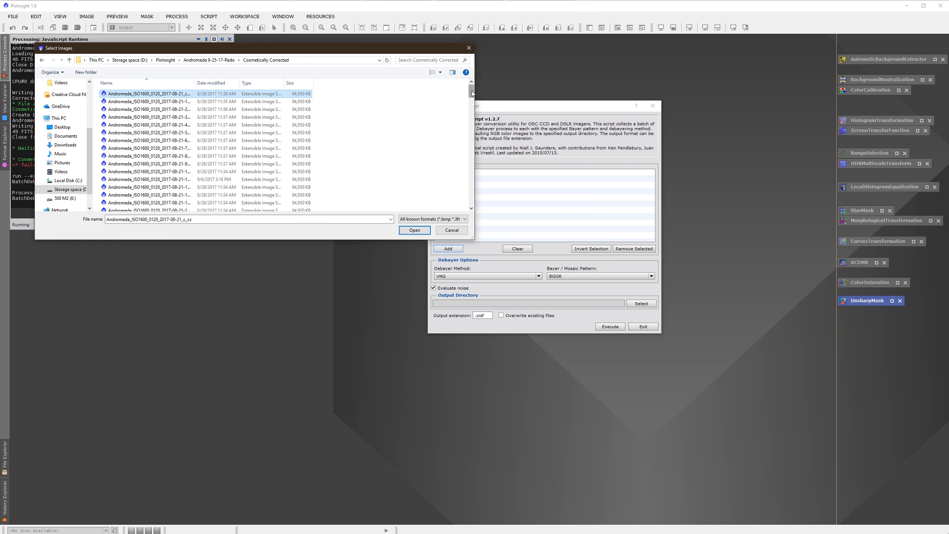
pyautogui.moveTo(471, 93); pyautogui.dragTo(466, 210)
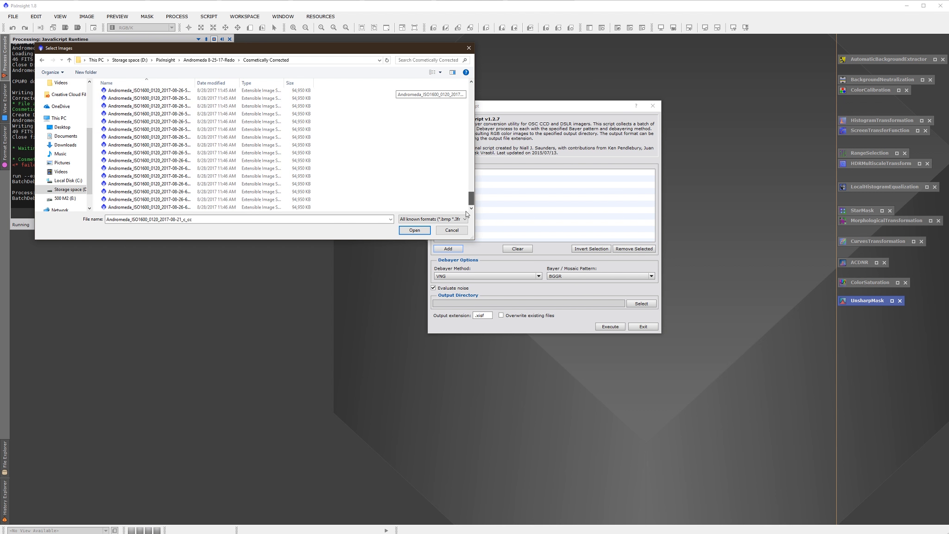
pyautogui.keyDown('shift'); pyautogui.click(217, 208); pyautogui.keyUp('shift')
pyautogui.click(414, 230)
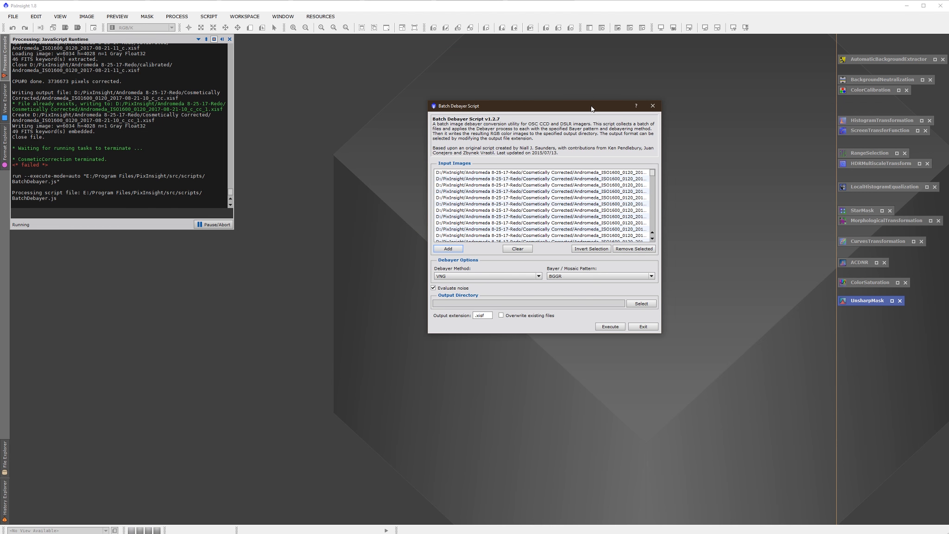
# Keep VNG as the debayer method and set the Bayer/mosaic pattern to RGGB
pyautogui.moveTo(592, 108); pyautogui.dragTo(604, 99)
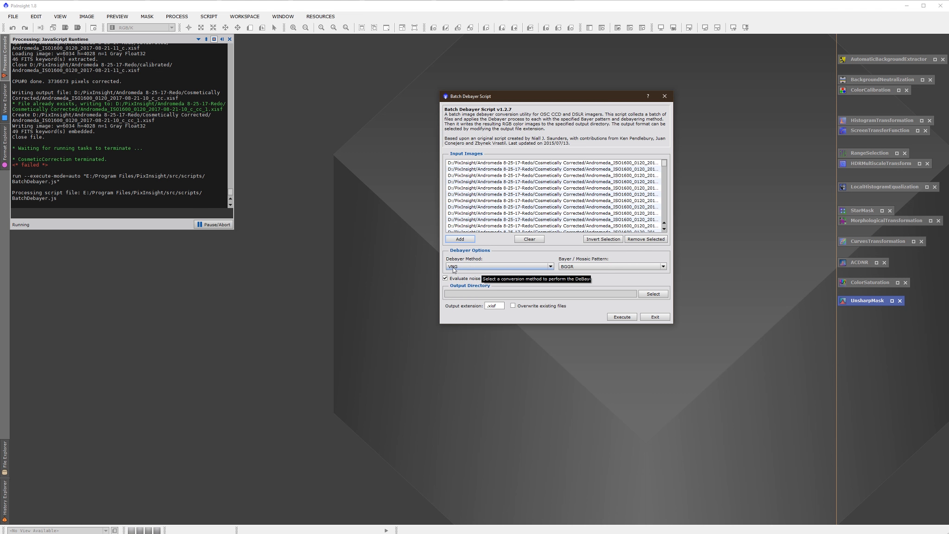
pyautogui.click(476, 267)
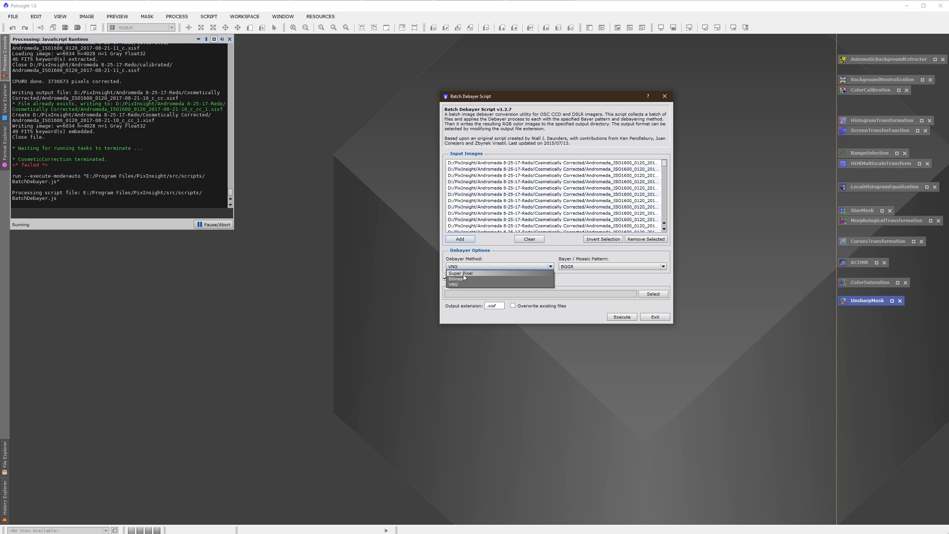
pyautogui.click(395, 268)
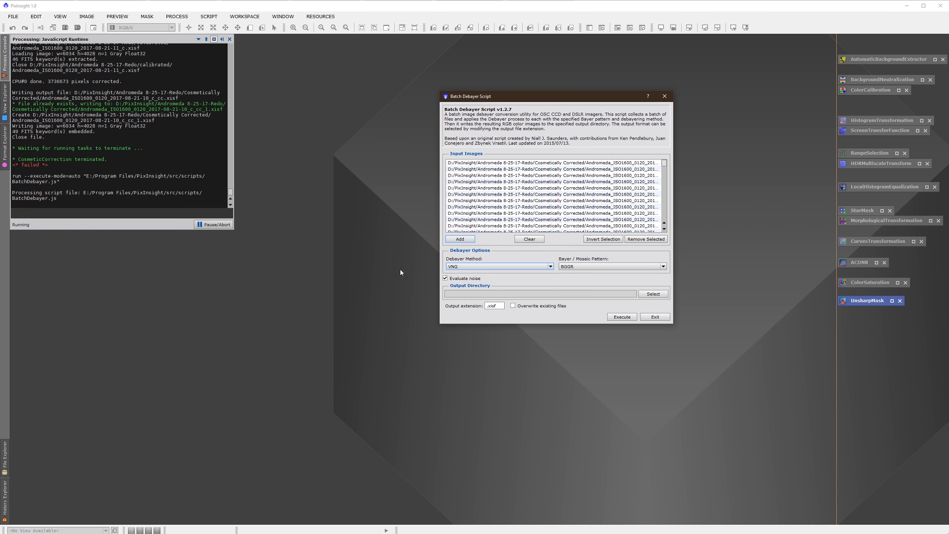
pyautogui.click(663, 267)
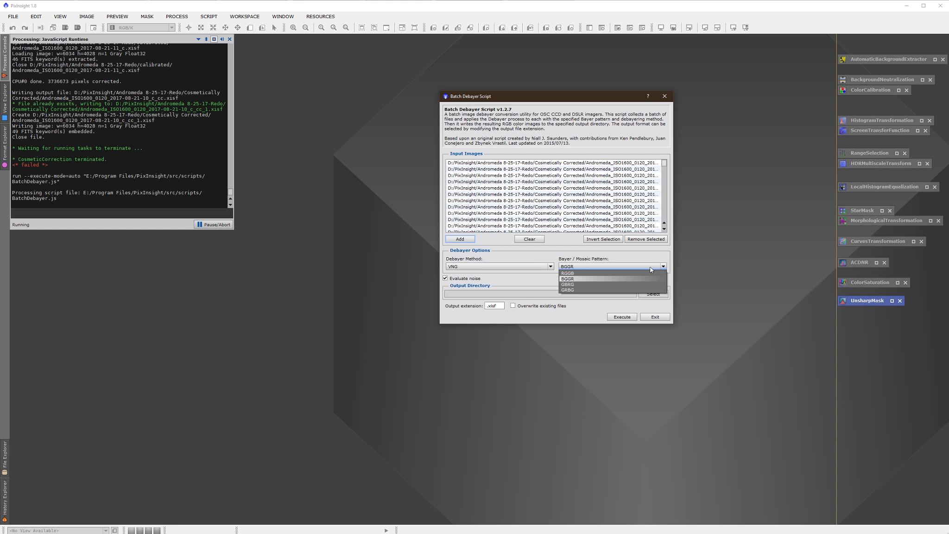
pyautogui.click(642, 273)
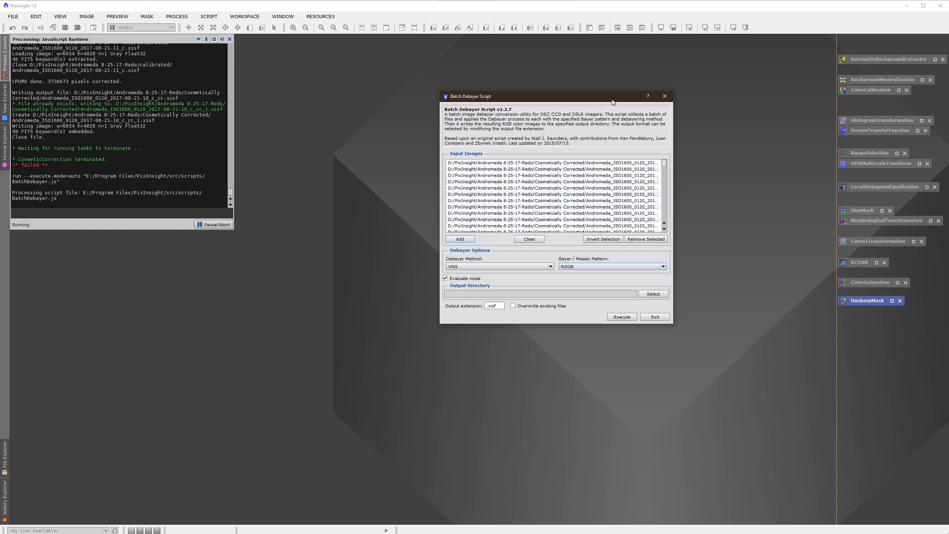
pyautogui.moveTo(612, 99); pyautogui.dragTo(617, 91)
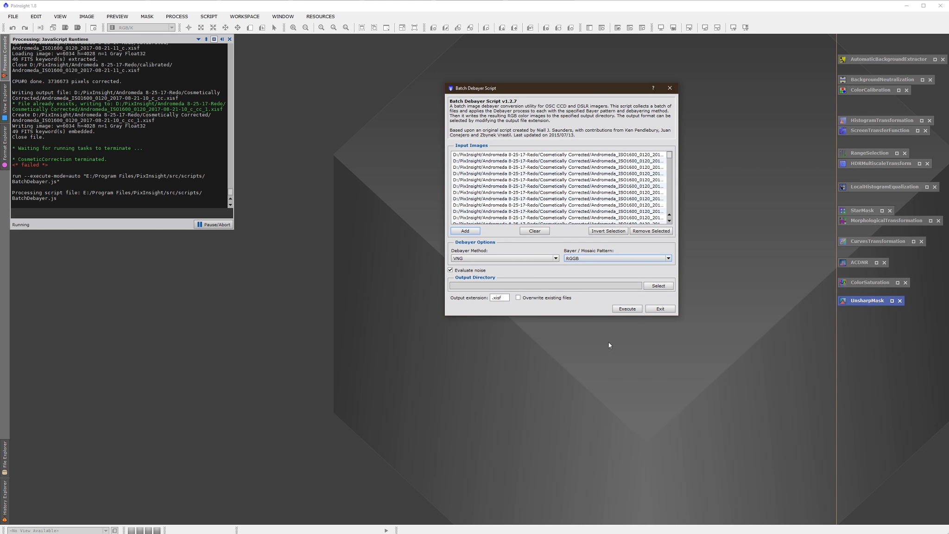
# Set the DeBayer folder in Andromeda 8-25-17-Redo as output directory and execute the batch debayering
pyautogui.click(659, 286)
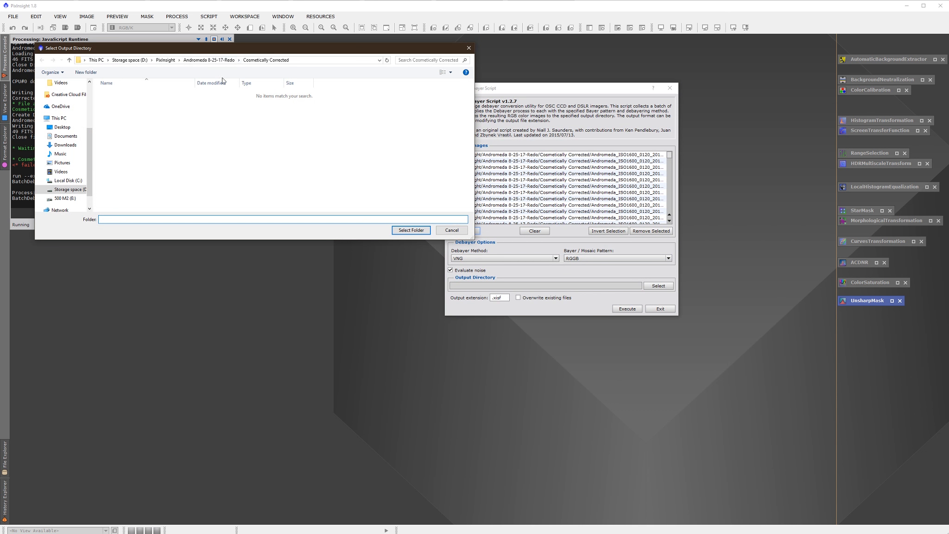
pyautogui.click(209, 60)
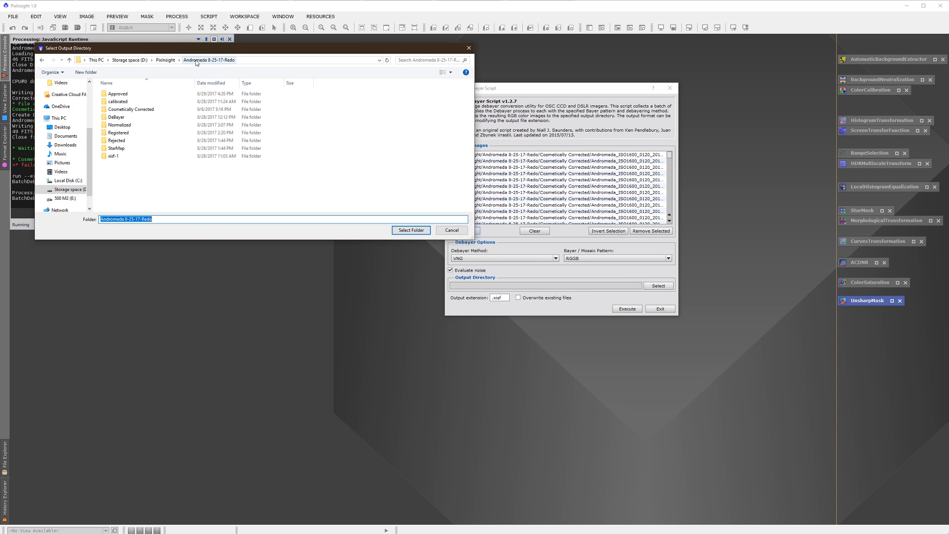
pyautogui.click(127, 119)
pyautogui.click(403, 230)
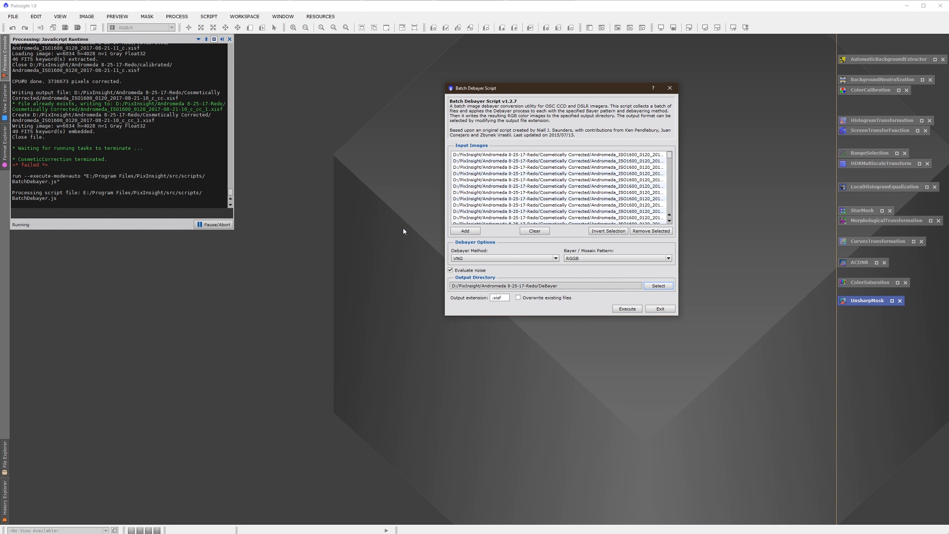
pyautogui.moveTo(583, 93); pyautogui.dragTo(596, 83)
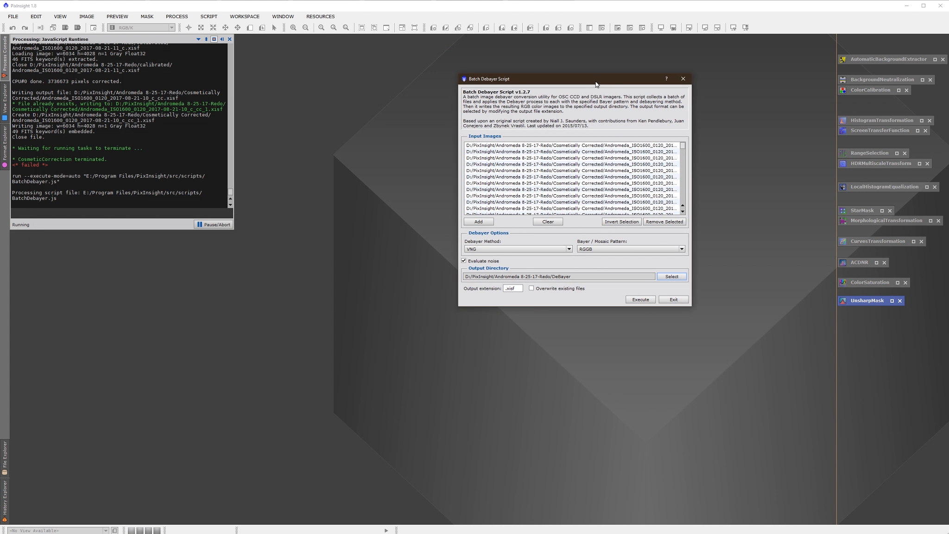
pyautogui.click(639, 299)
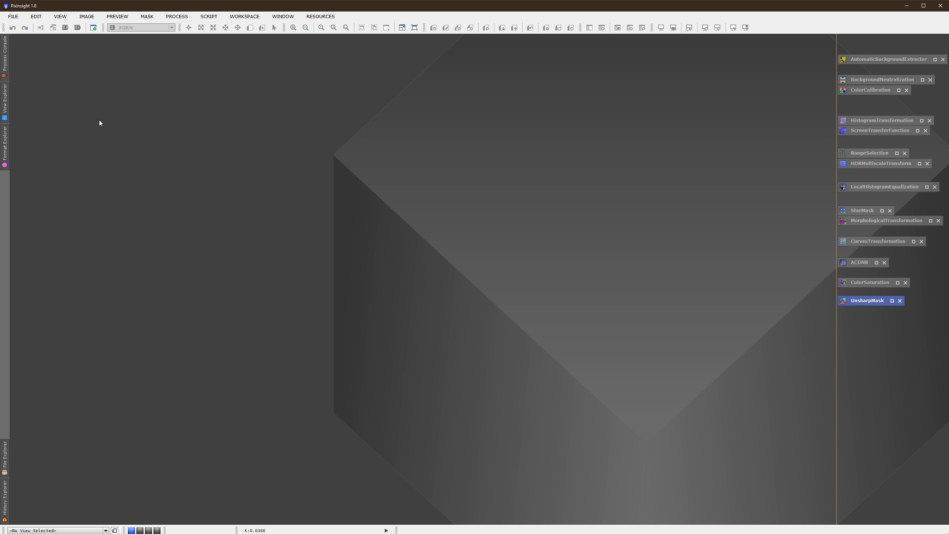
# Open the SubframeSelector batch processing script and place its window higher in the workspace
pyautogui.click(182, 17)
pyautogui.moveTo(201, 18)
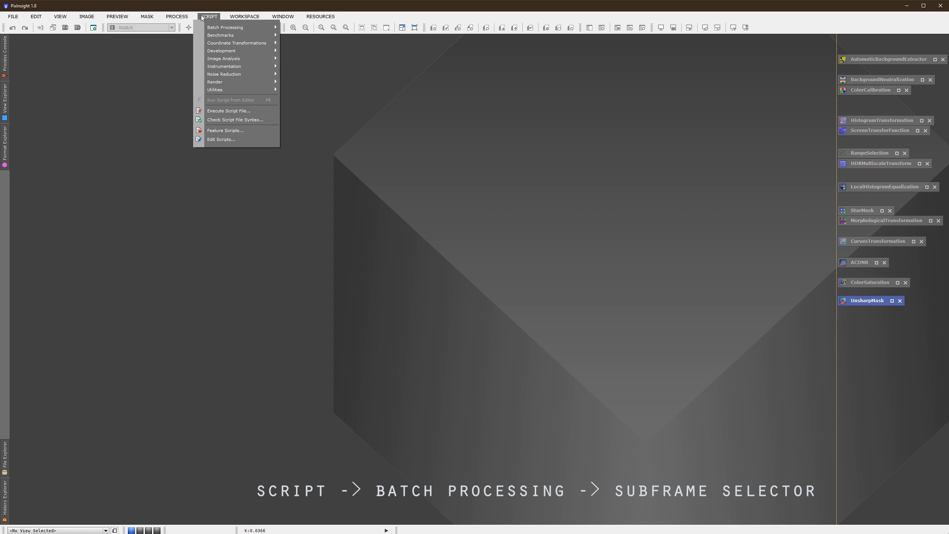
pyautogui.moveTo(232, 27)
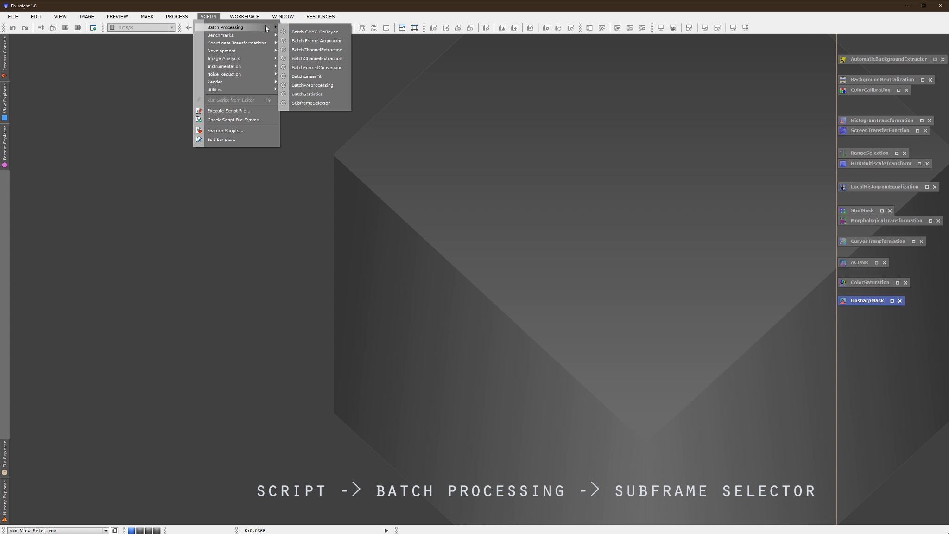
pyautogui.click(295, 102)
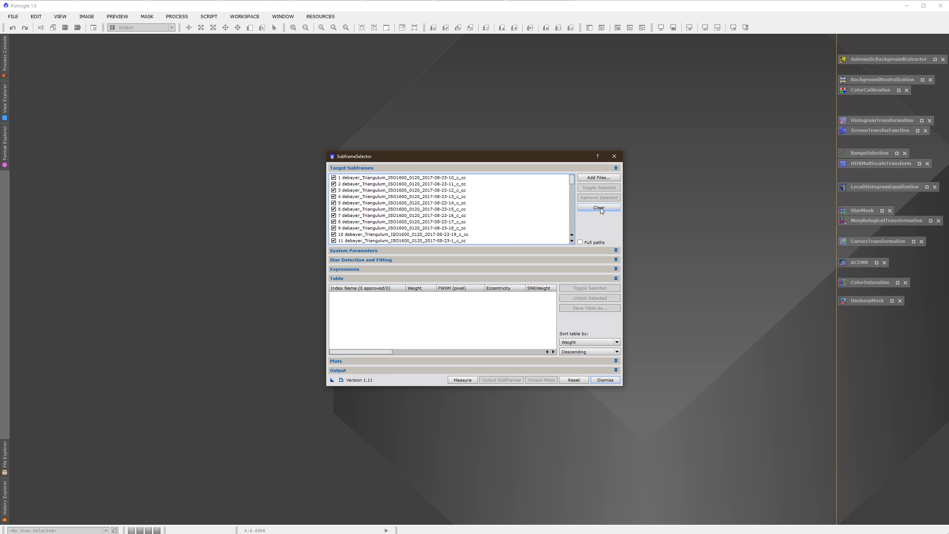
pyautogui.moveTo(552, 159); pyautogui.dragTo(559, 101)
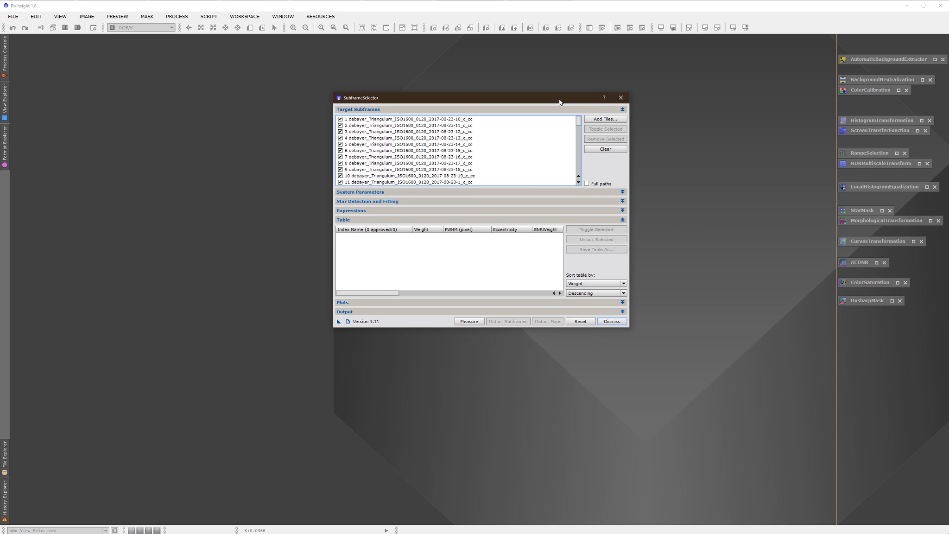
# Replace the Triangulum target subframes with all Andromeda frames from the DeBayer folder in Andromeda 8-25-17-Redo
pyautogui.click(613, 146)
pyautogui.moveTo(515, 97); pyautogui.dragTo(540, 75)
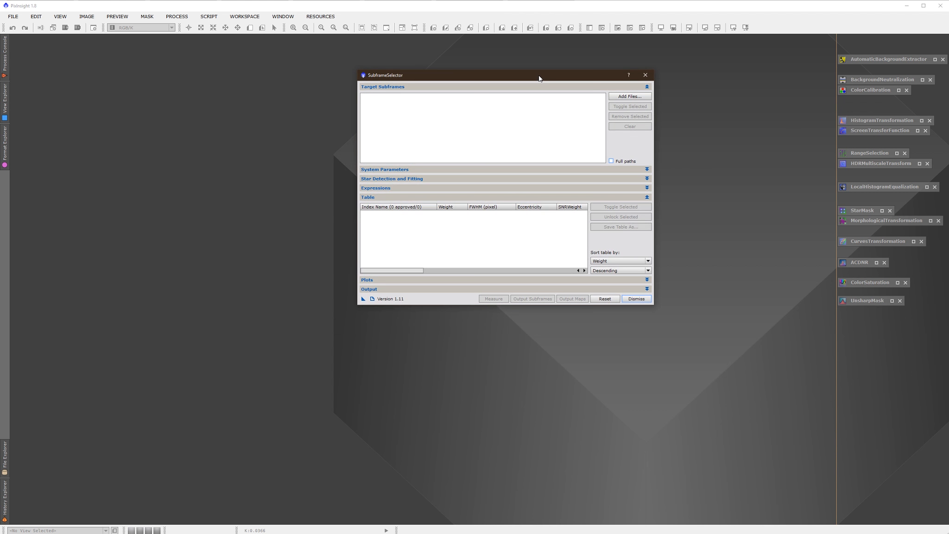
pyautogui.click(627, 96)
pyautogui.click(200, 60)
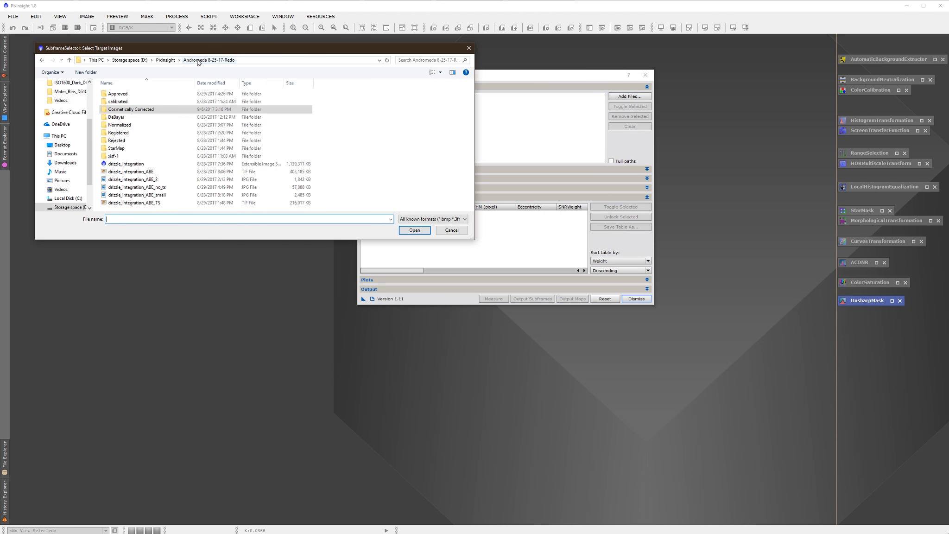
pyautogui.doubleClick(139, 120)
pyautogui.click(139, 95)
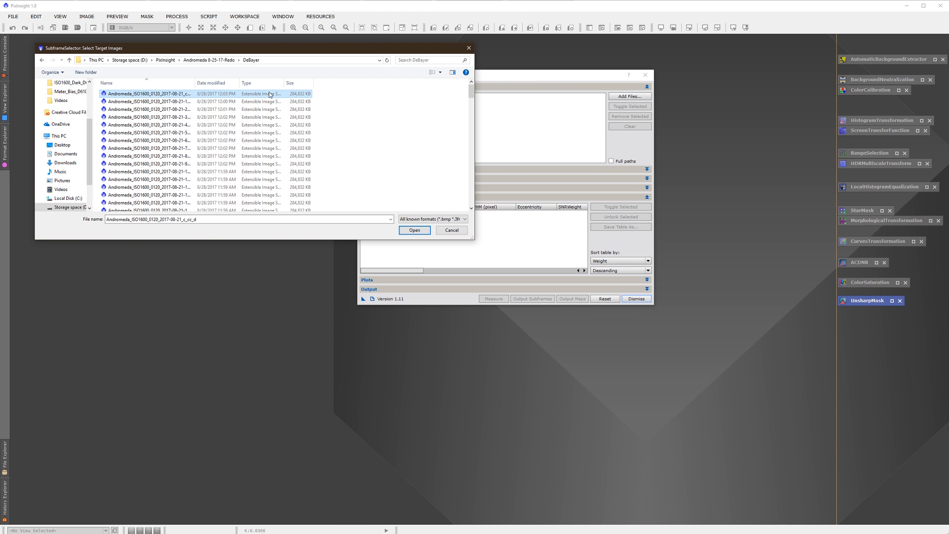
pyautogui.moveTo(471, 93); pyautogui.dragTo(470, 204)
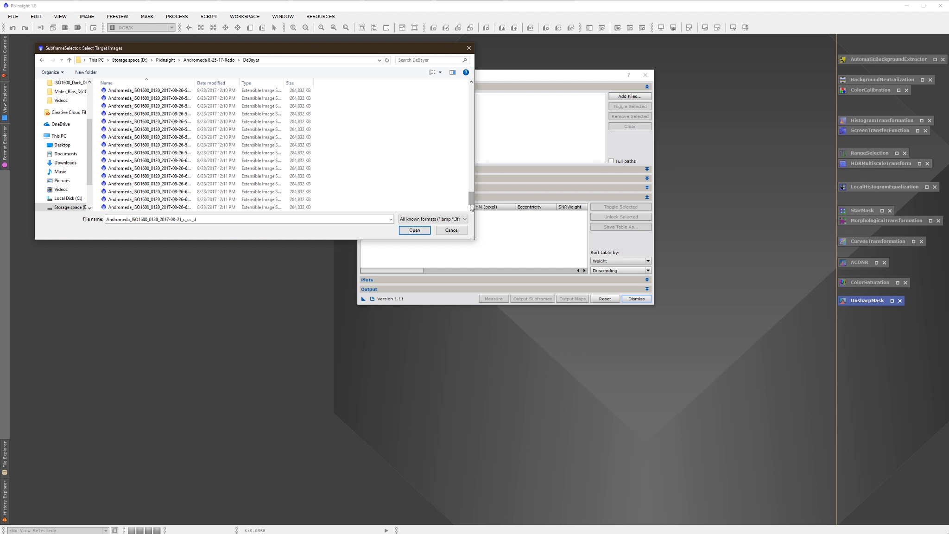
pyautogui.keyDown('shift'); pyautogui.click(250, 207); pyautogui.keyUp('shift')
pyautogui.click(414, 230)
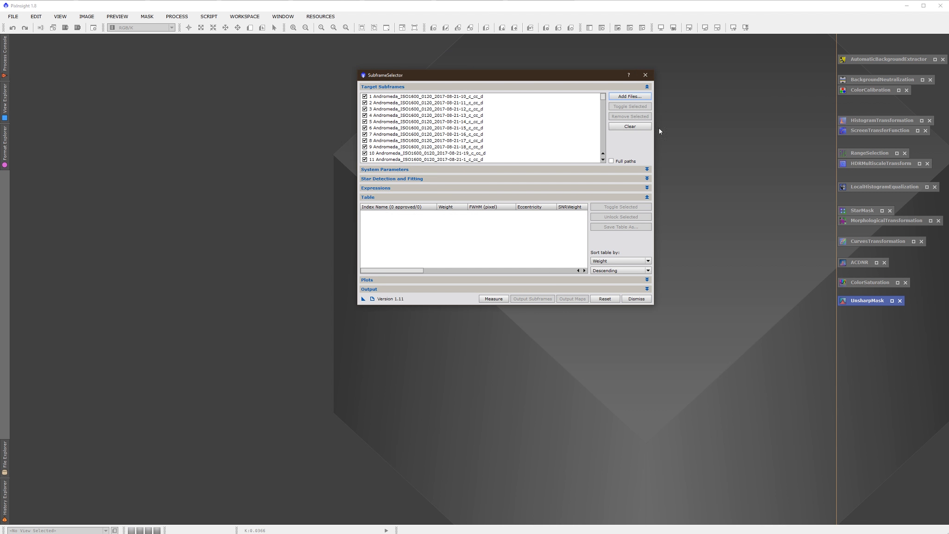
pyautogui.moveTo(594, 79); pyautogui.dragTo(576, 65)
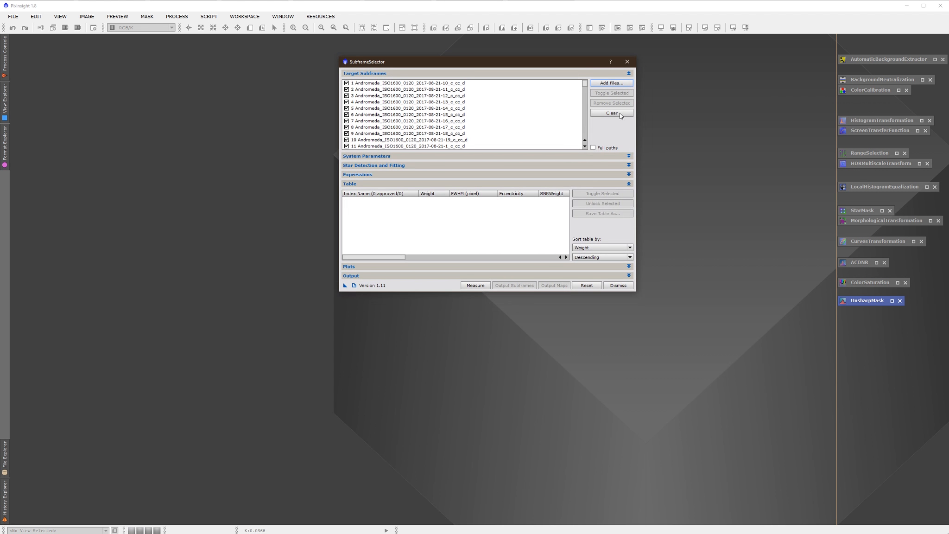
# Try the 14-bit camera resolution in the system parameters and return it to 16-bit [0, 65535]
pyautogui.click(629, 155)
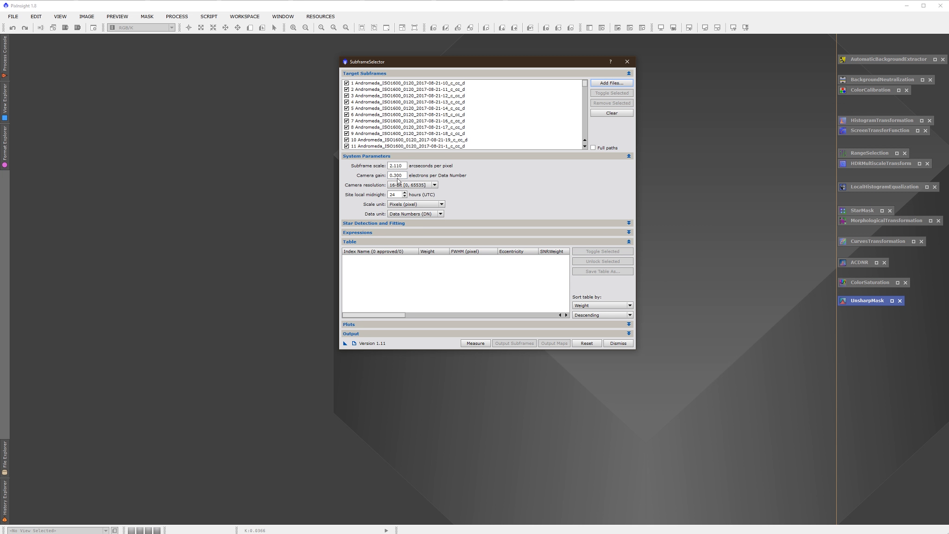
pyautogui.moveTo(352, 176)
pyautogui.click(435, 185)
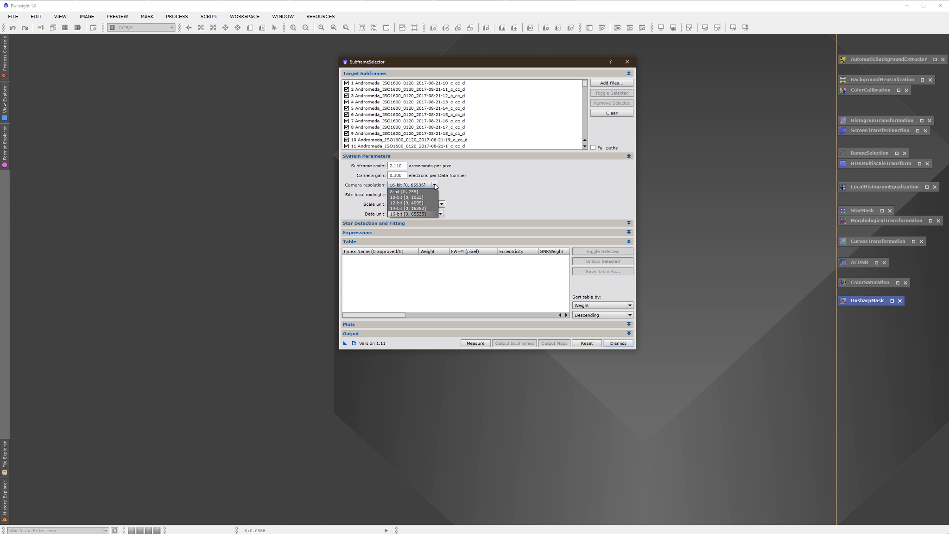
pyautogui.click(423, 209)
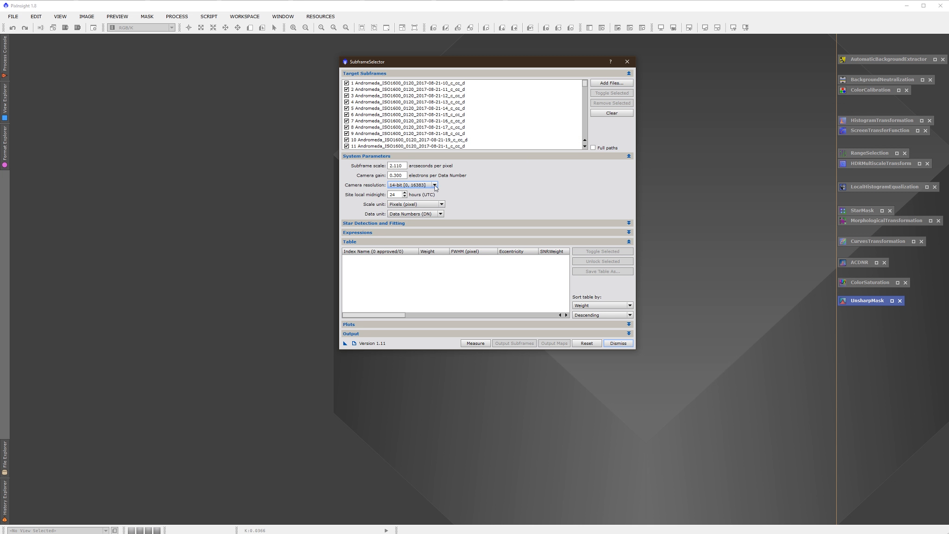
pyautogui.click(434, 185)
pyautogui.click(420, 214)
# Review the star detection and fitting settings and show the approval and weighting expressions
pyautogui.click(629, 223)
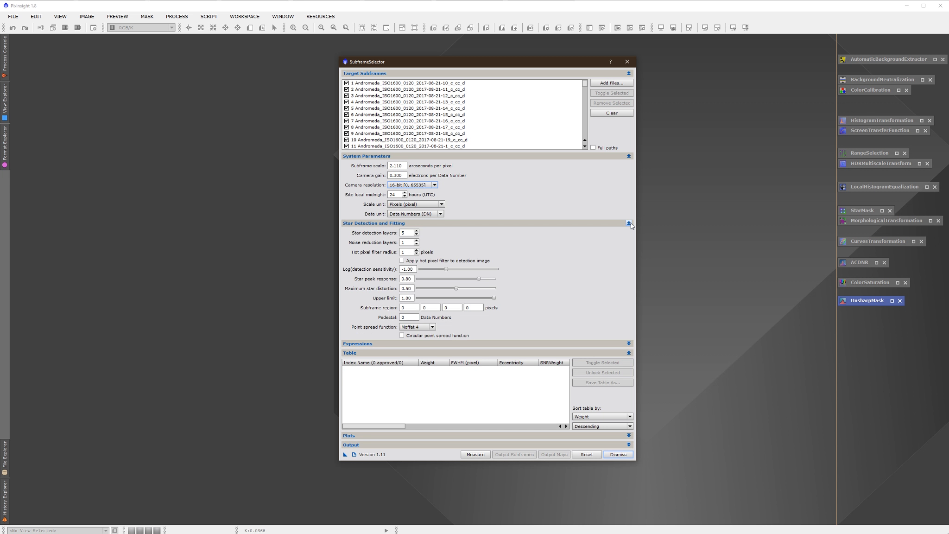
pyautogui.click(629, 156)
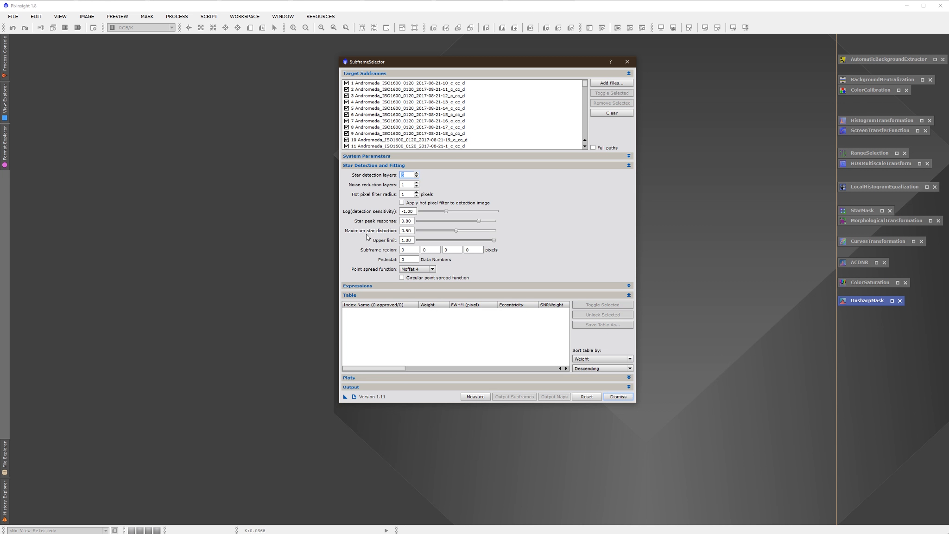
pyautogui.click(629, 165)
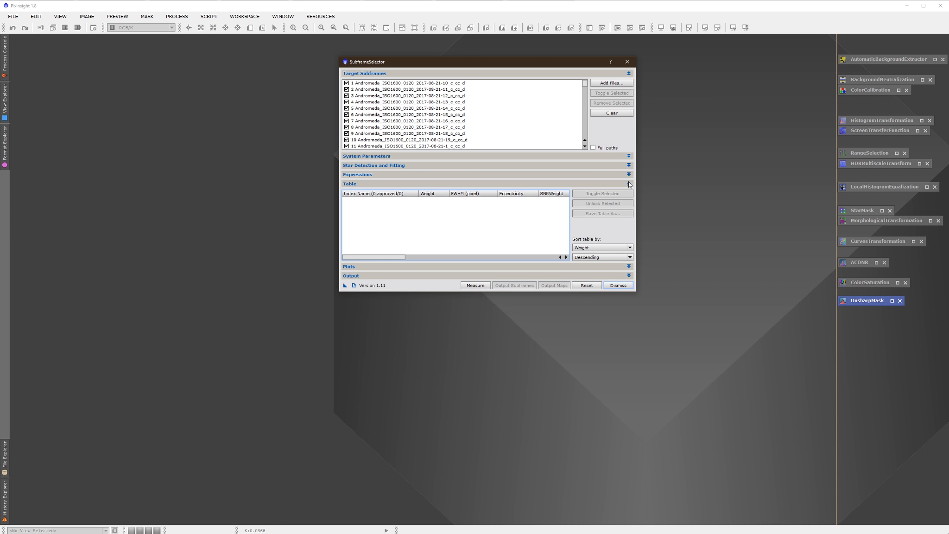
pyautogui.click(628, 175)
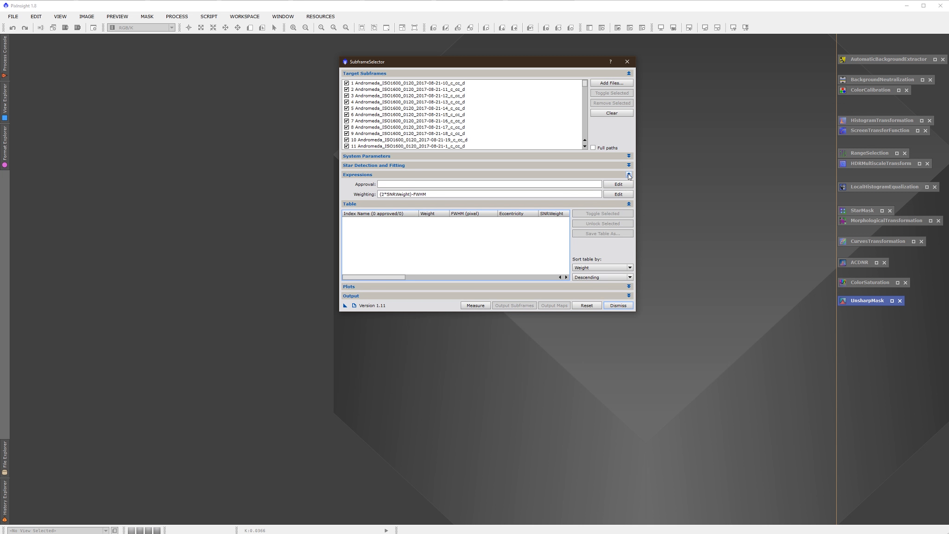
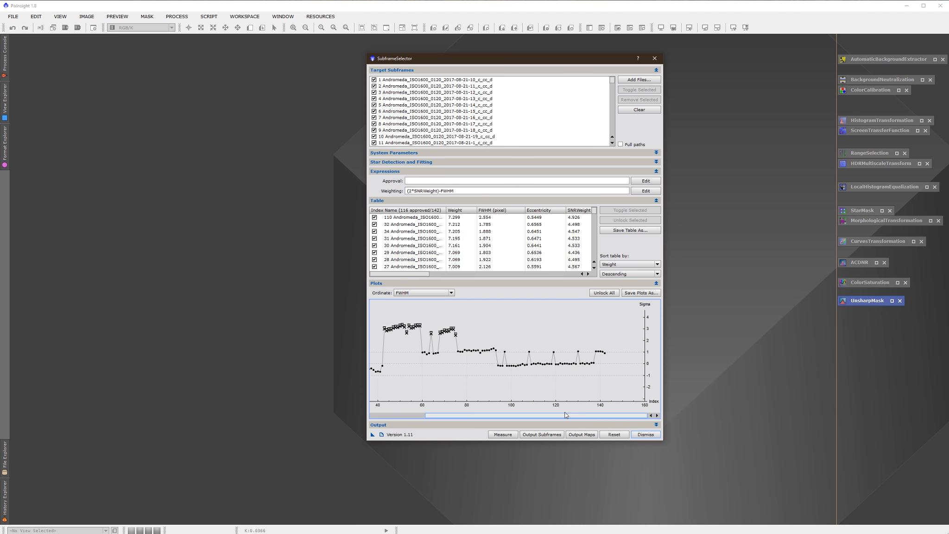
# Bring the start of the FWHM plot into view and show the output settings with the whole SubframeSelector window on screen
pyautogui.moveTo(565, 414); pyautogui.dragTo(484, 414)
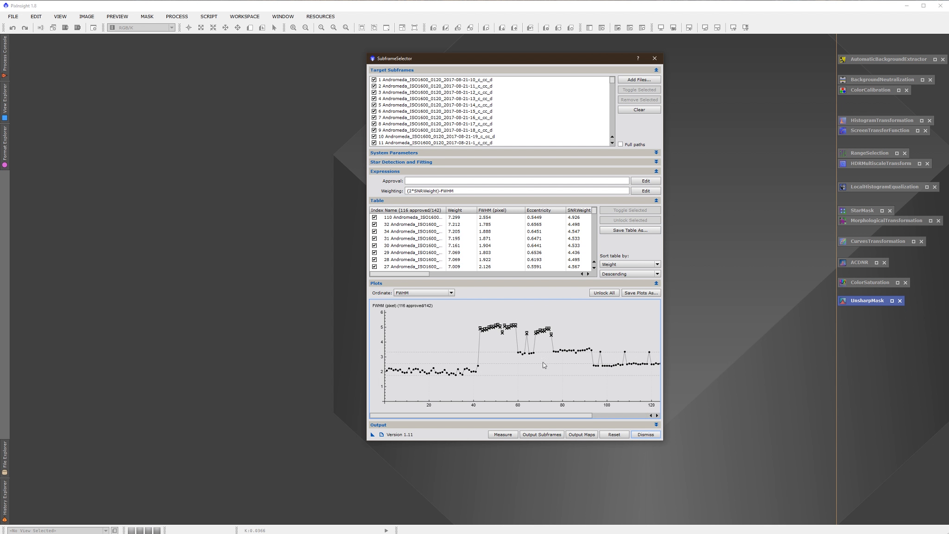
pyautogui.click(656, 424)
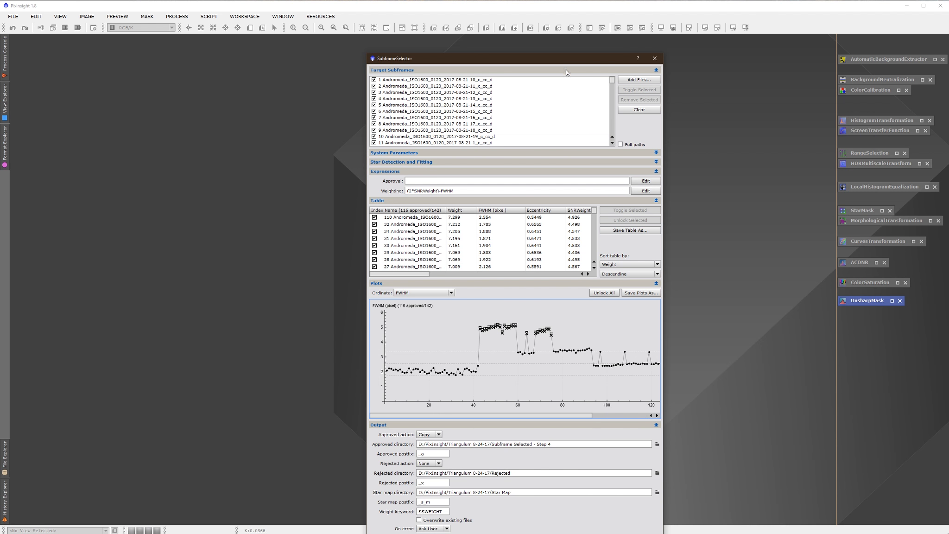
pyautogui.moveTo(563, 59); pyautogui.dragTo(563, 19)
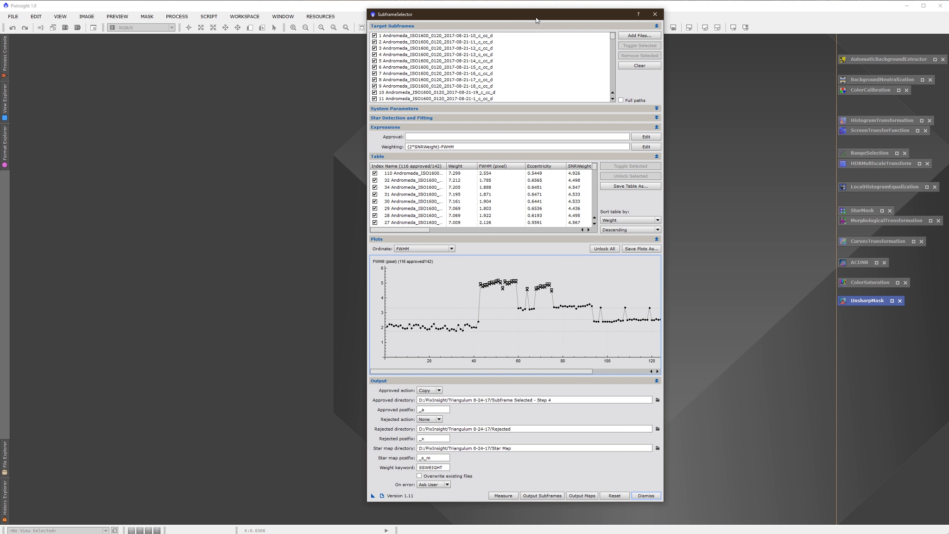
pyautogui.moveTo(536, 20); pyautogui.dragTo(544, 17)
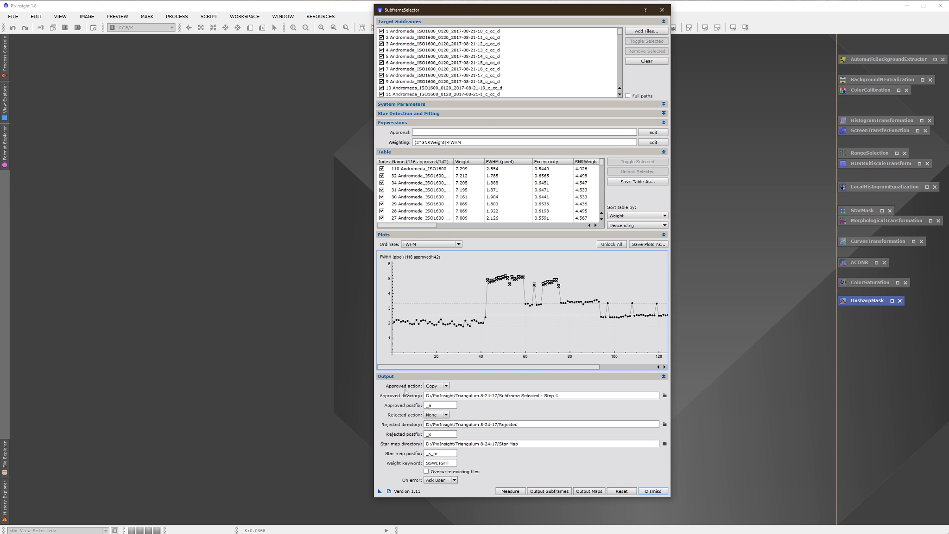
# Set the approved directory to the Approved folder in Andromeda 8-25-17-Redo
pyautogui.click(663, 396)
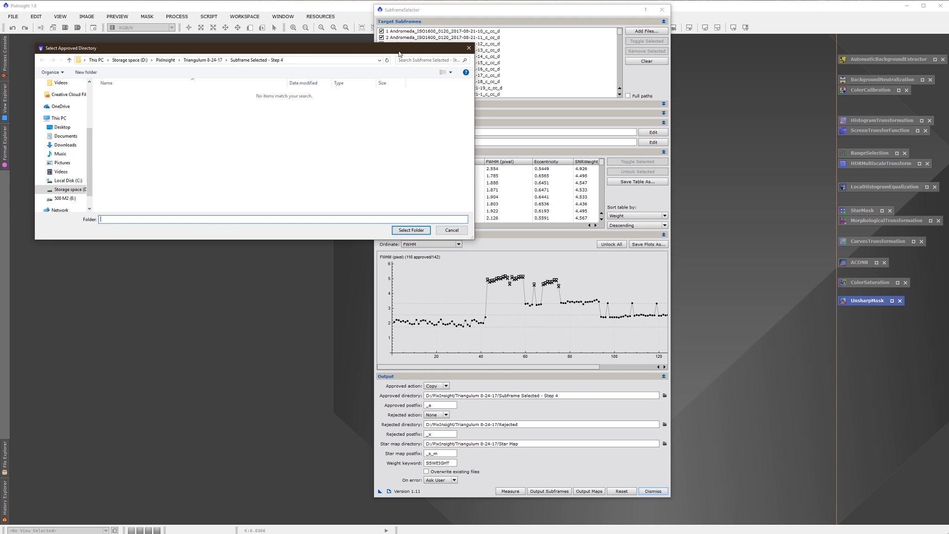
pyautogui.moveTo(398, 51); pyautogui.dragTo(412, 52)
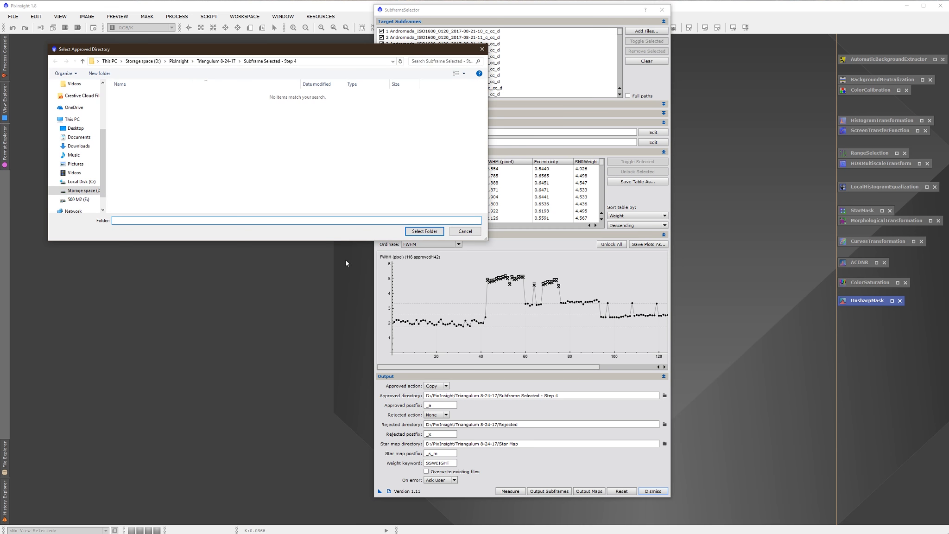
pyautogui.click(176, 61)
pyautogui.click(229, 103)
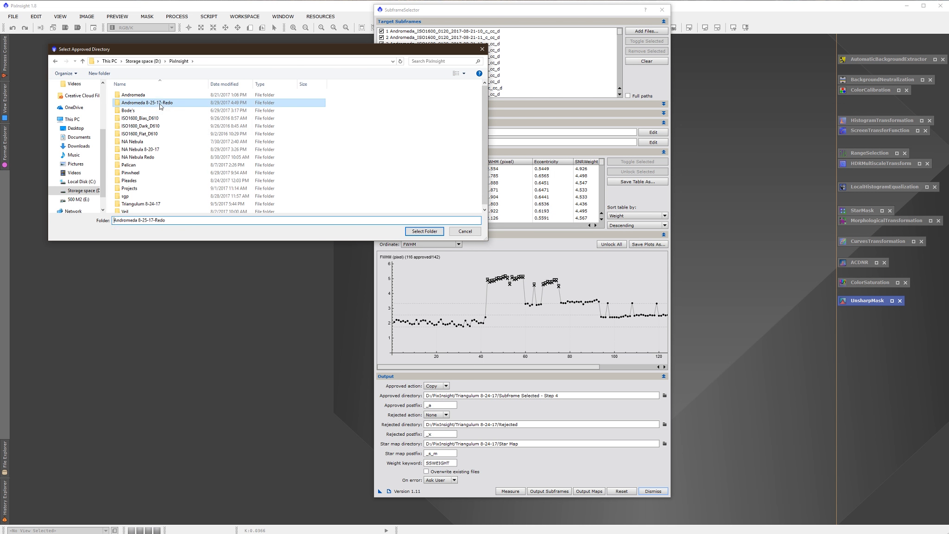
pyautogui.doubleClick(229, 103)
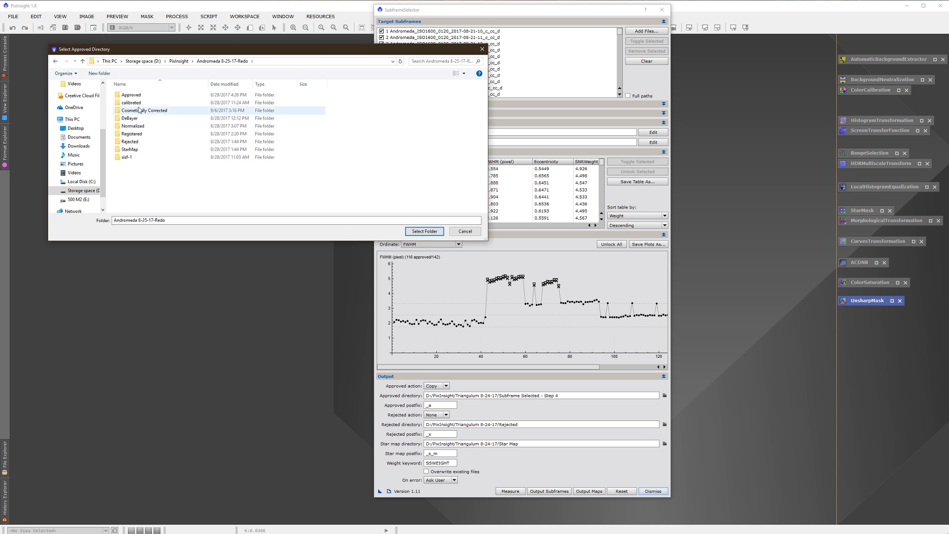
pyautogui.click(139, 98)
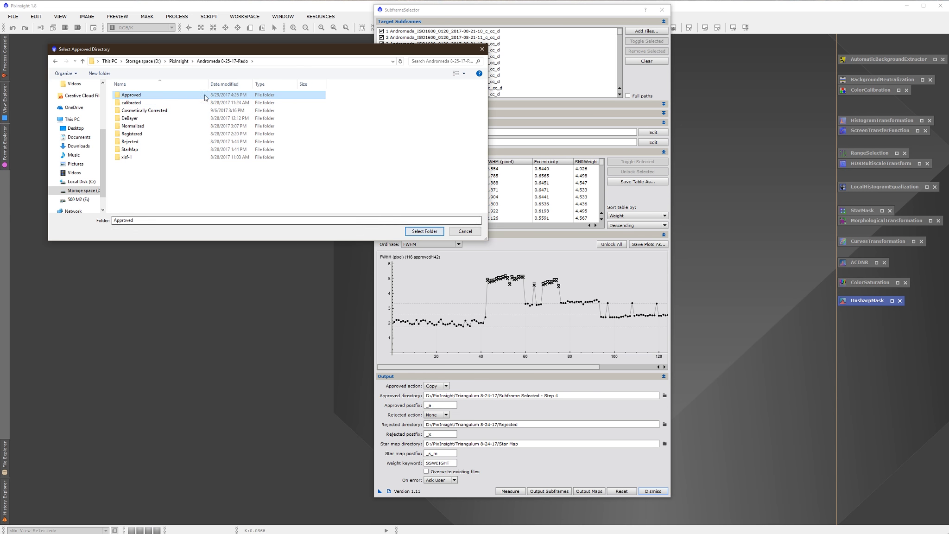
pyautogui.click(425, 231)
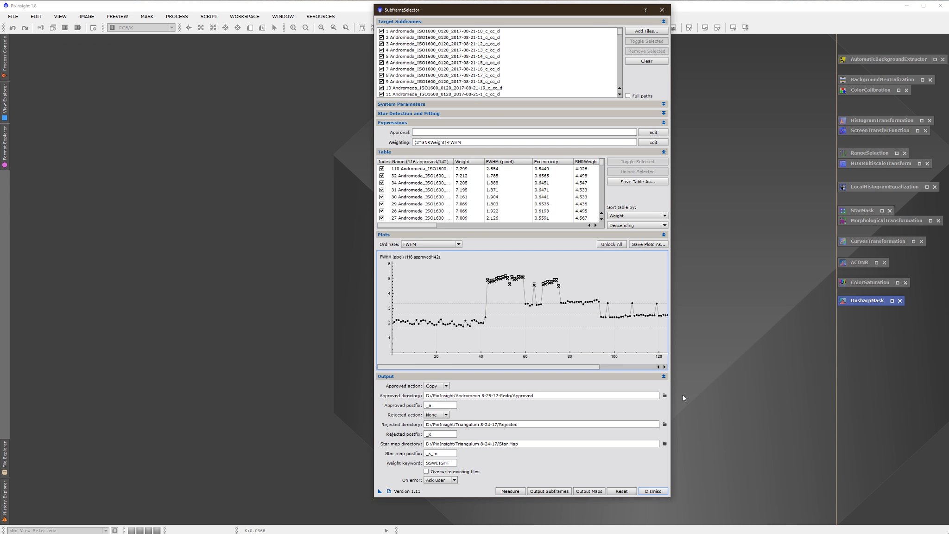
# Set the rejected directory to the Rejected folder in Andromeda 8-25-17-Redo
pyautogui.click(665, 424)
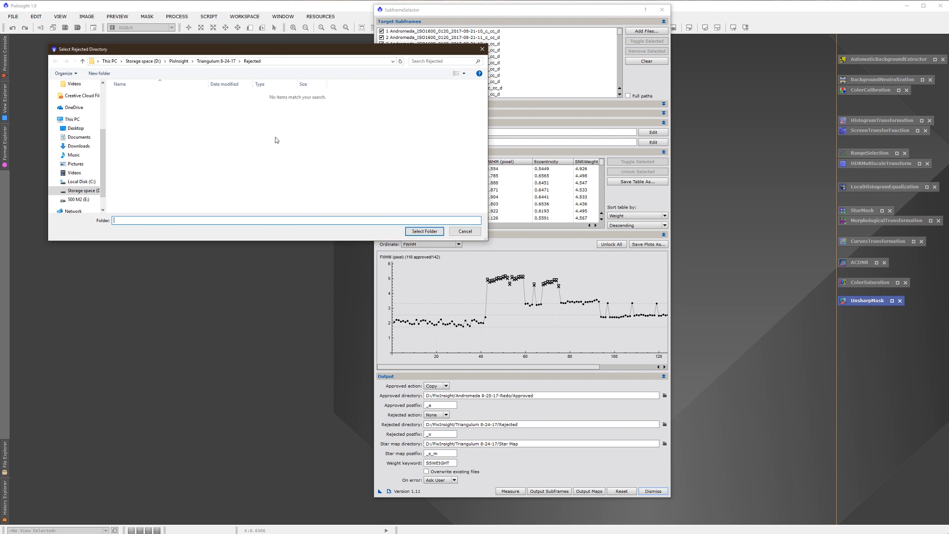
pyautogui.click(179, 61)
pyautogui.click(154, 103)
pyautogui.doubleClick(155, 103)
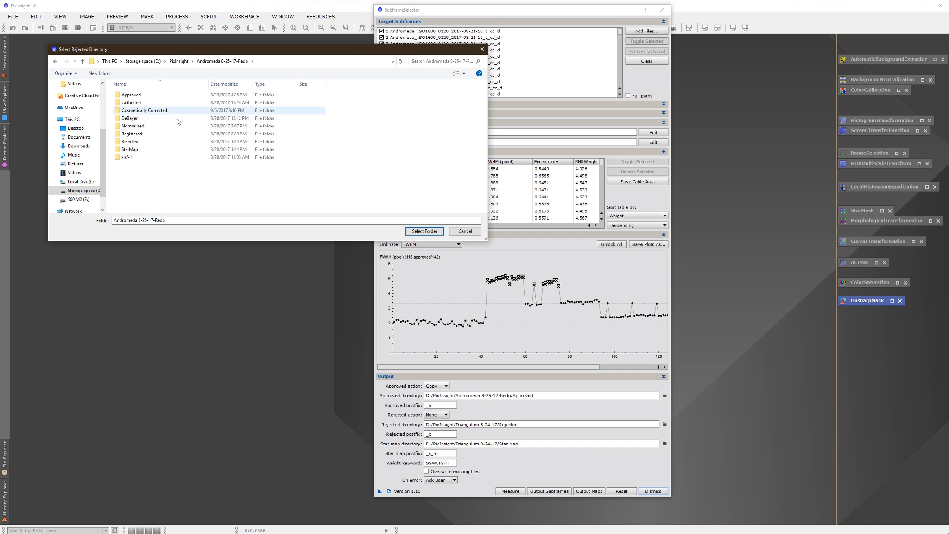
pyautogui.click(134, 141)
pyautogui.click(425, 231)
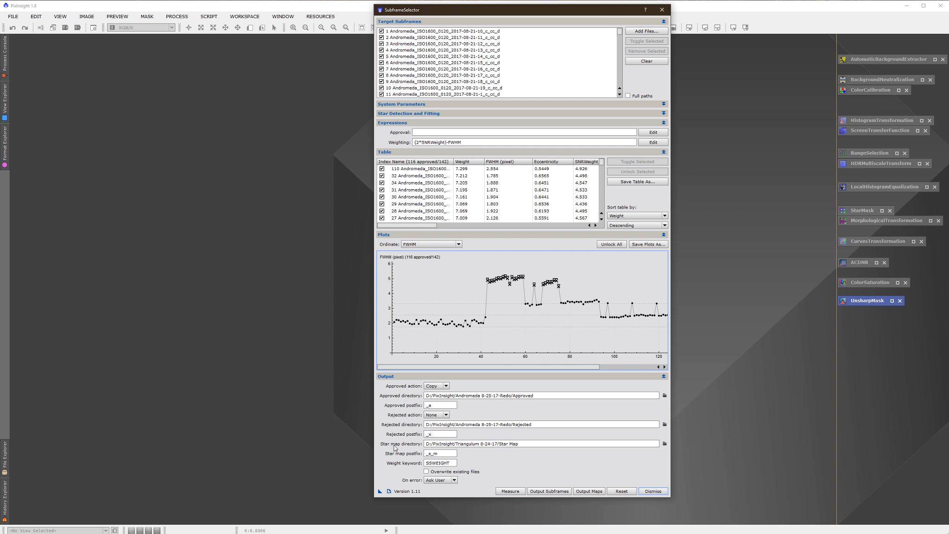
# Set the star map directory to the StarMap folder in Andromeda 8-25-17-Redo
pyautogui.click(665, 444)
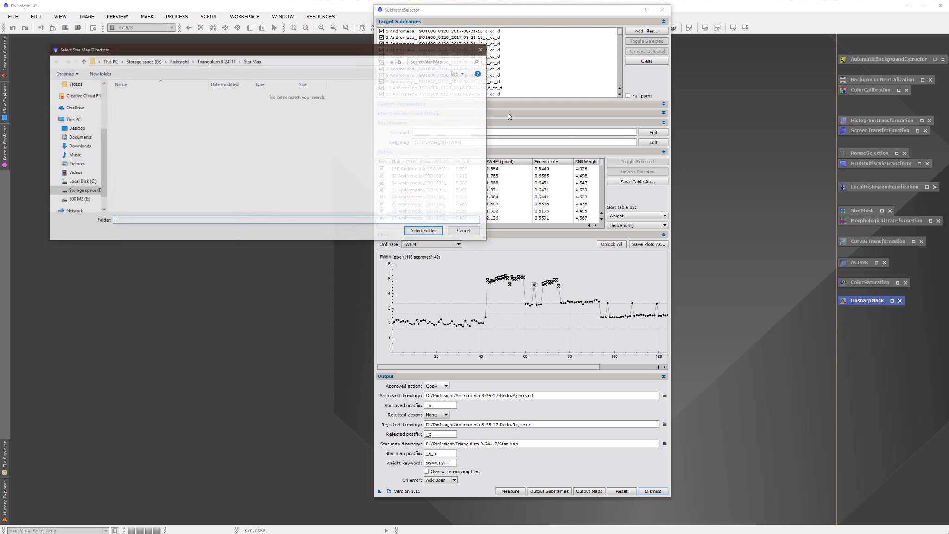
pyautogui.click(177, 62)
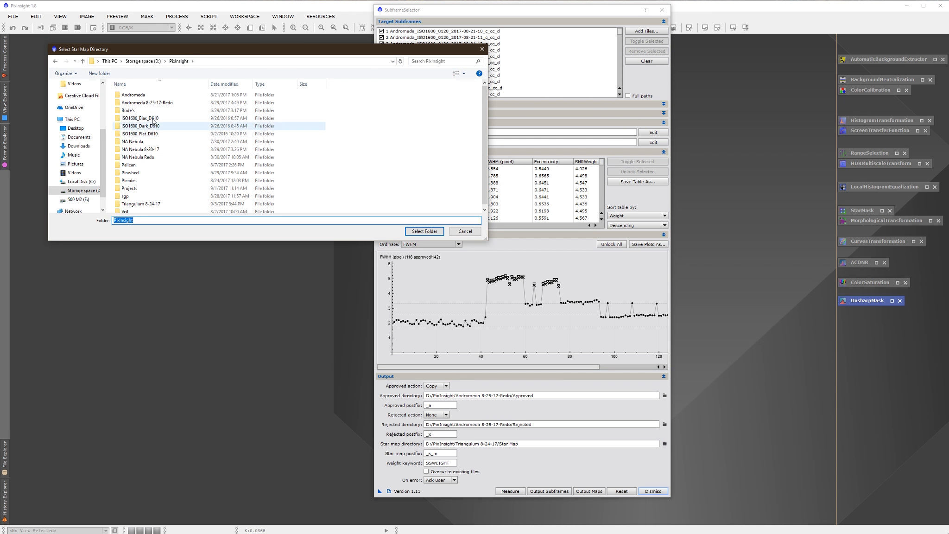
pyautogui.doubleClick(183, 104)
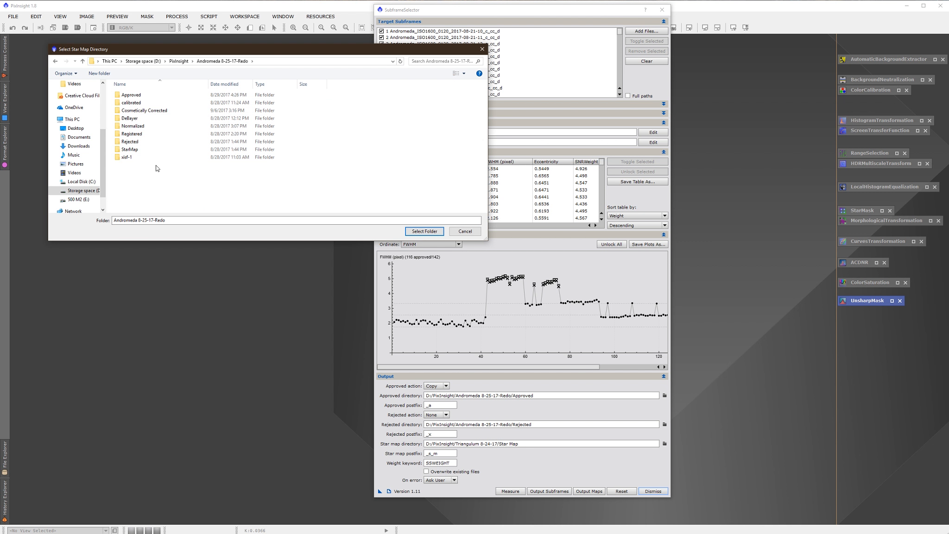
pyautogui.click(139, 149)
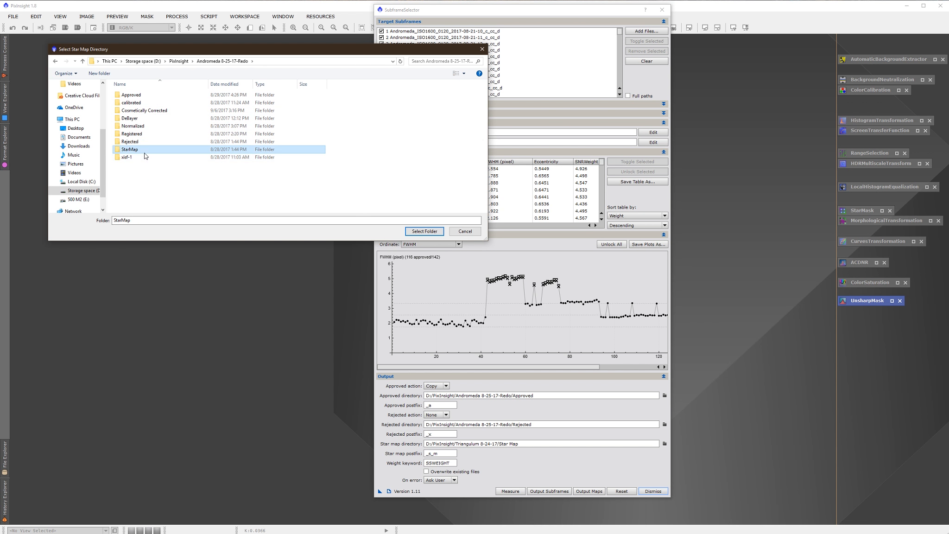
pyautogui.click(423, 231)
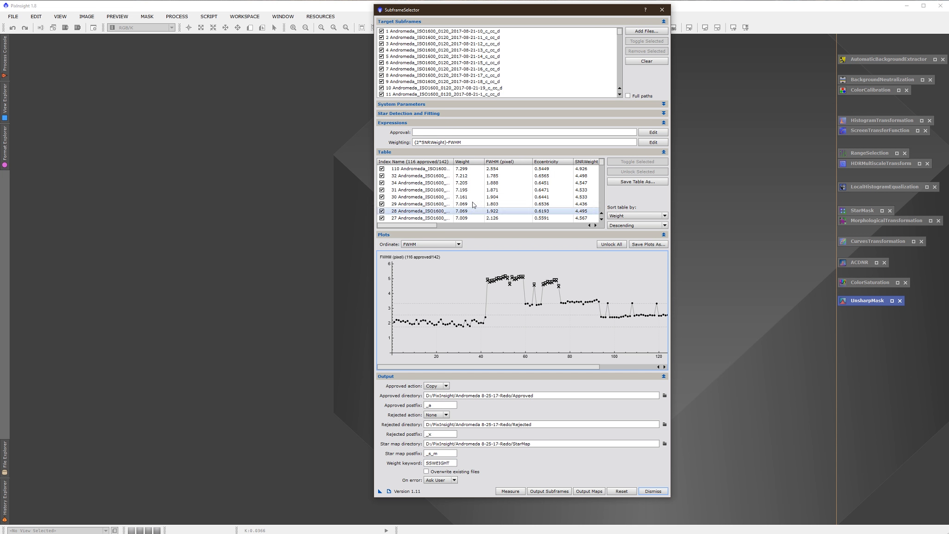
pyautogui.moveTo(565, 15); pyautogui.dragTo(528, 18)
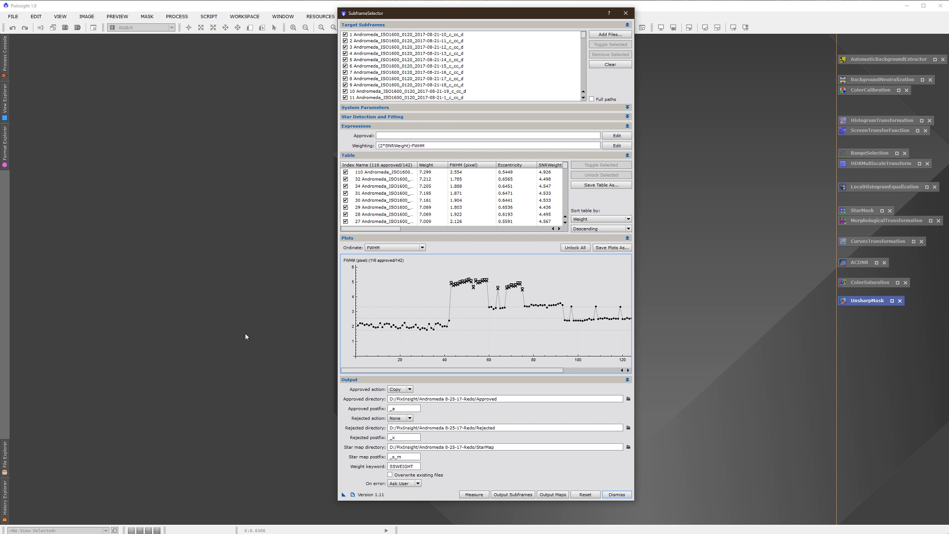
pyautogui.click(413, 469)
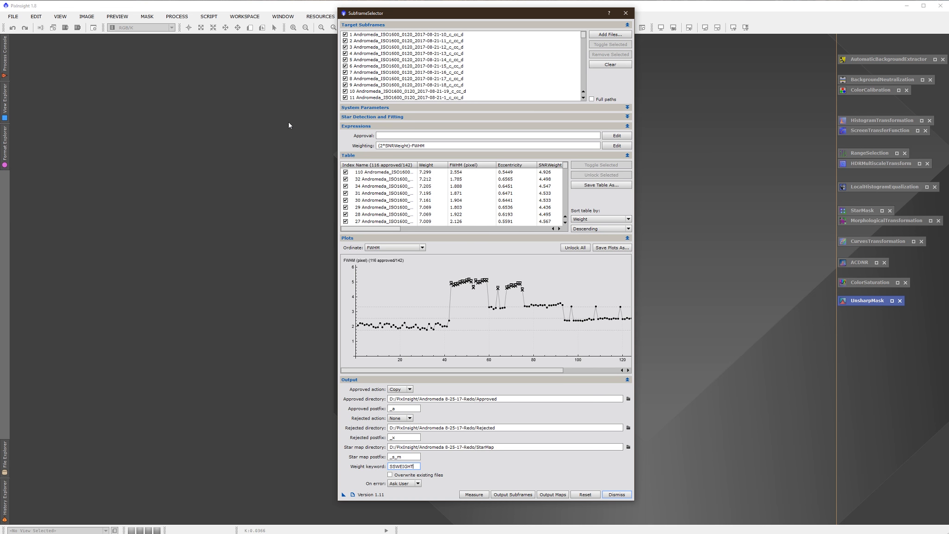
pyautogui.click(408, 79)
pyautogui.moveTo(417, 17); pyautogui.dragTo(464, 24)
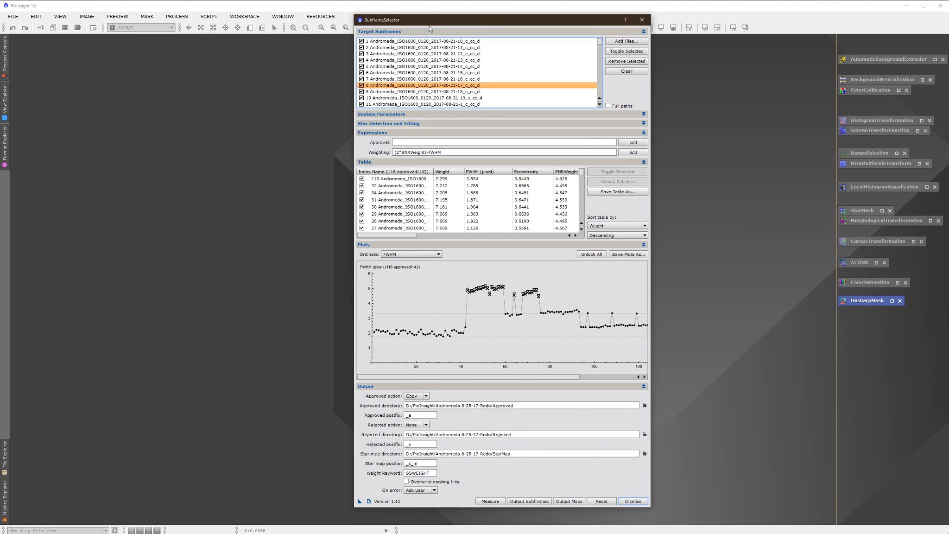
# Output the approved subframes from SubframeSelector using the configured directories and weighting
pyautogui.moveTo(429, 20); pyautogui.dragTo(459, 20)
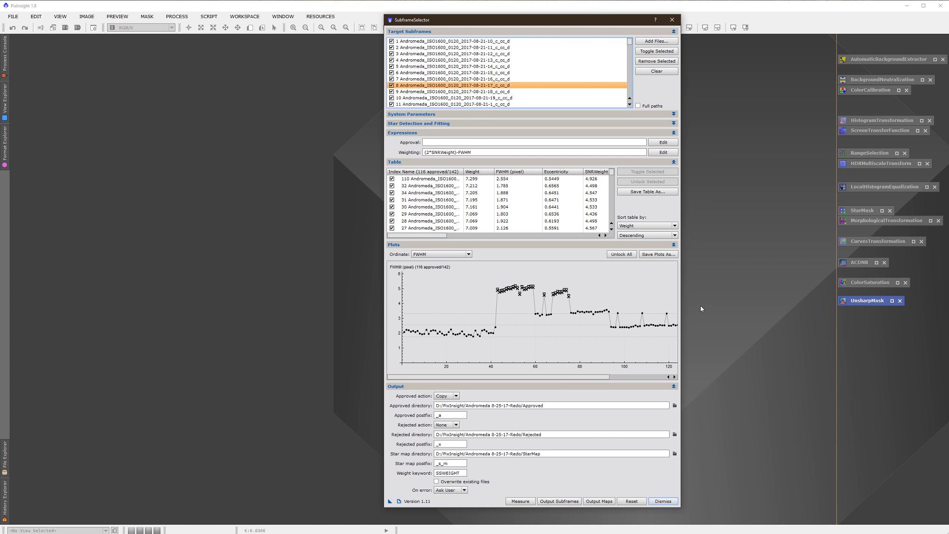
pyautogui.moveTo(592, 24); pyautogui.dragTo(604, 21)
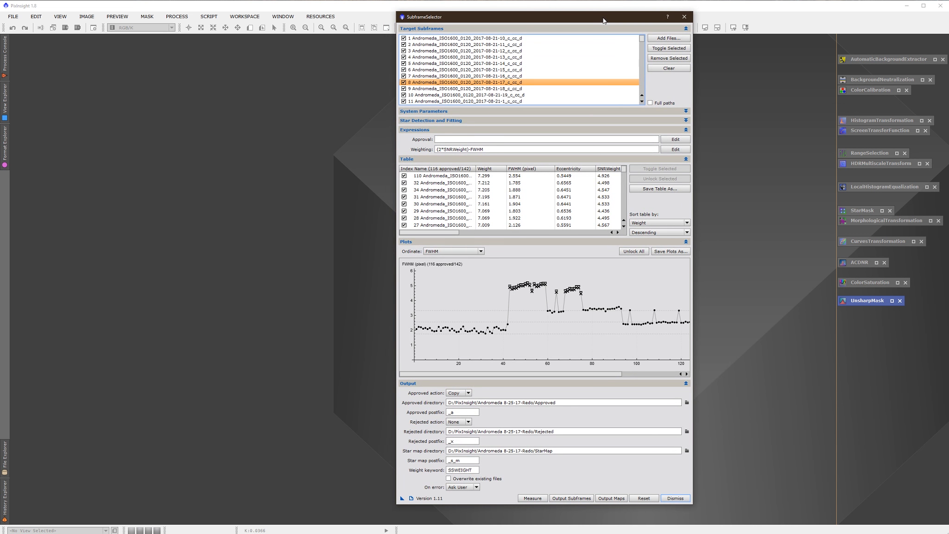
pyautogui.click(582, 499)
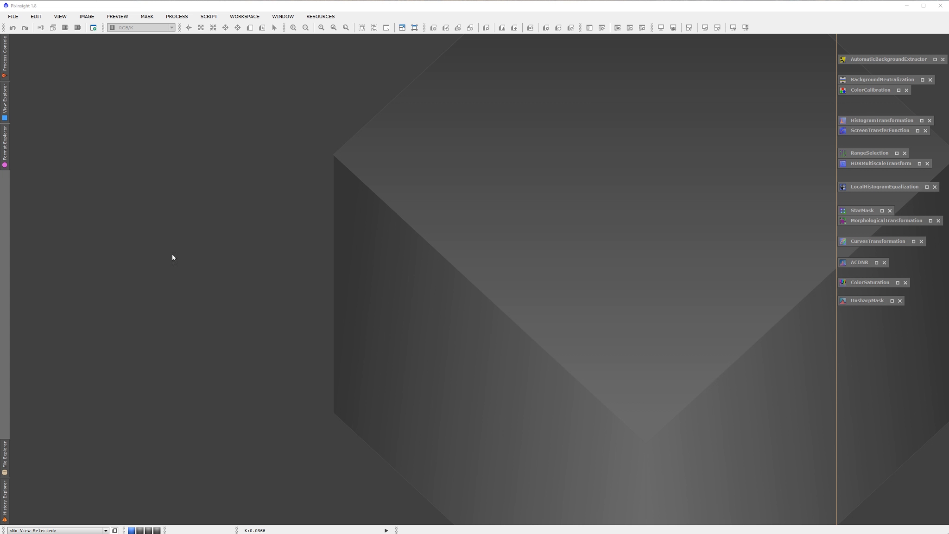
# Open the StarAlignment process and place its window in the middle of the workspace
pyautogui.click(178, 17)
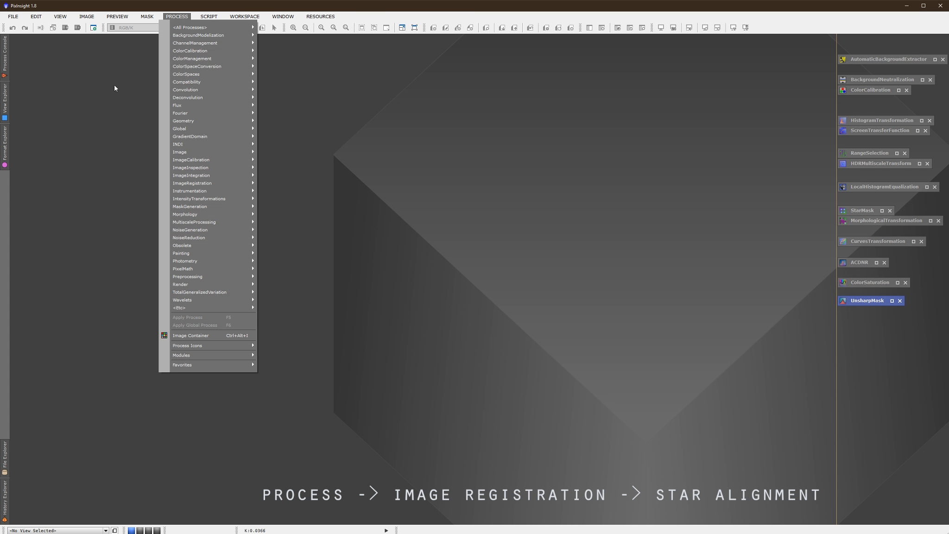
pyautogui.moveTo(200, 184)
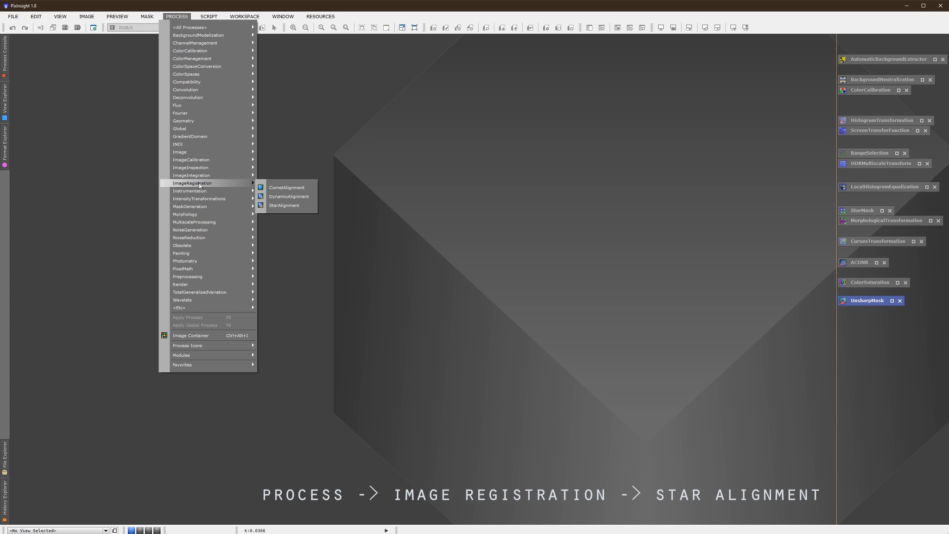
pyautogui.click(288, 206)
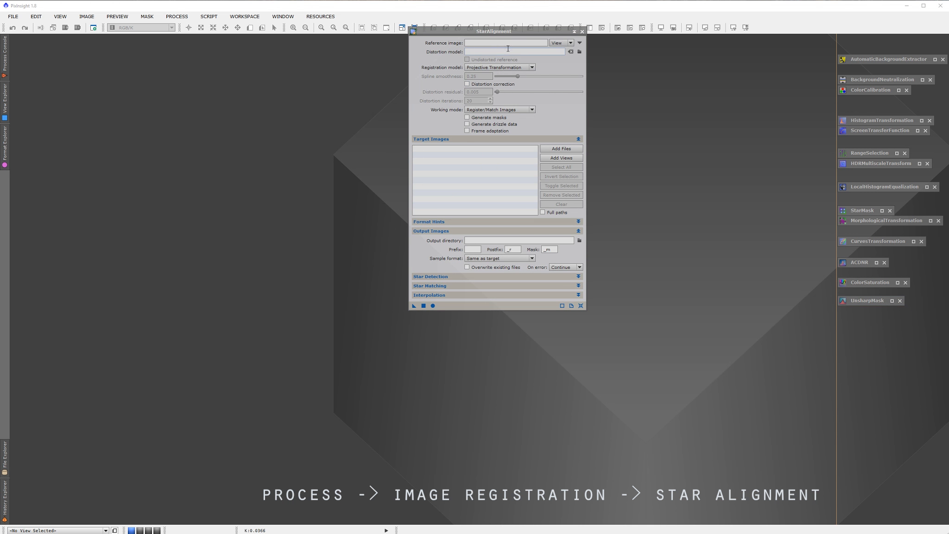
pyautogui.moveTo(511, 29); pyautogui.dragTo(618, 78)
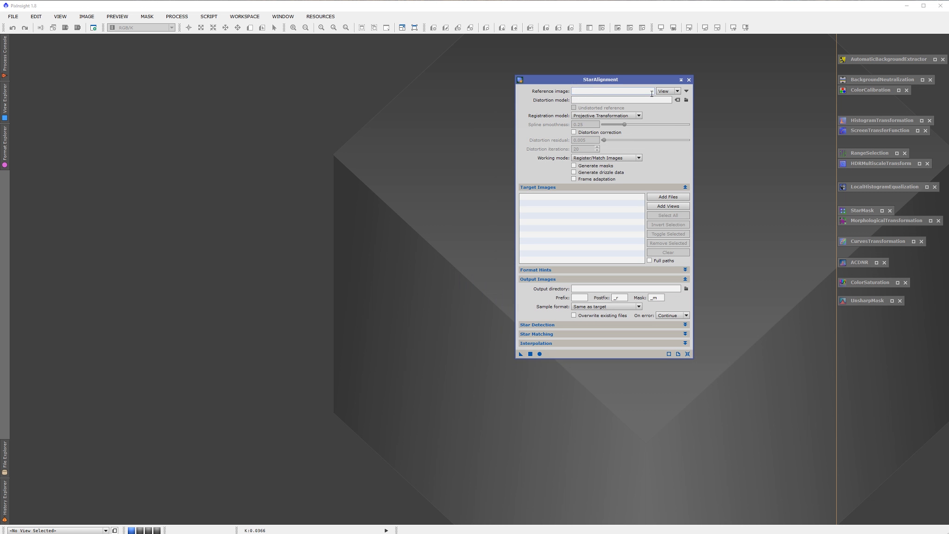
pyautogui.click(677, 91)
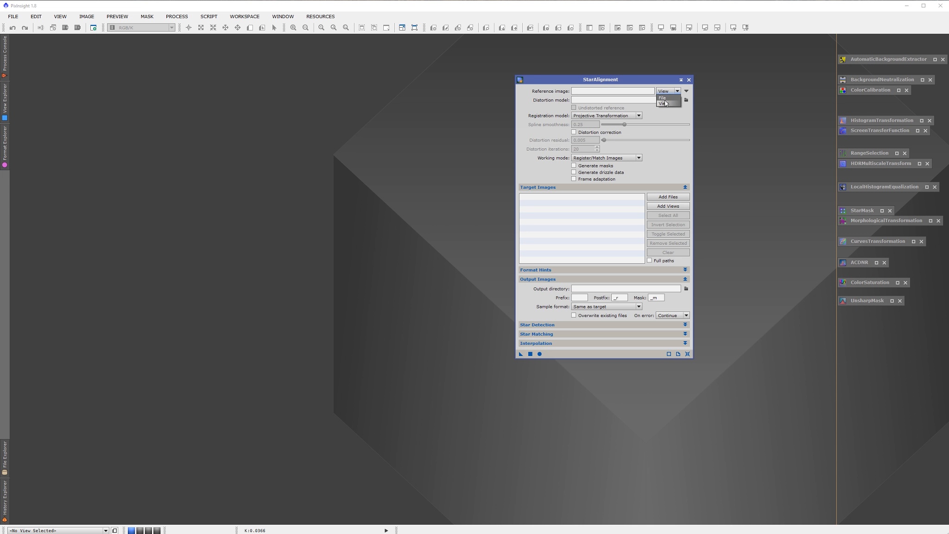
pyautogui.click(667, 104)
pyautogui.click(686, 91)
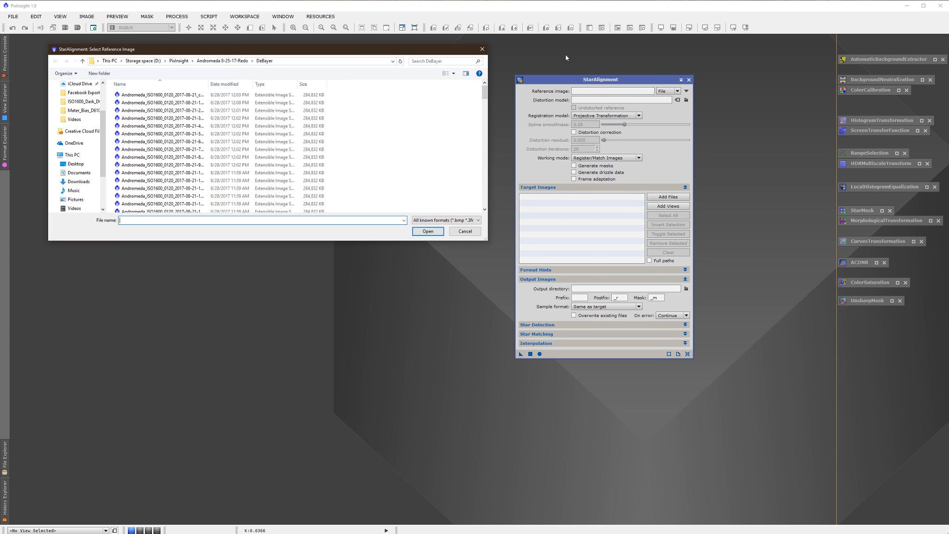
pyautogui.moveTo(207, 83); pyautogui.dragTo(324, 85)
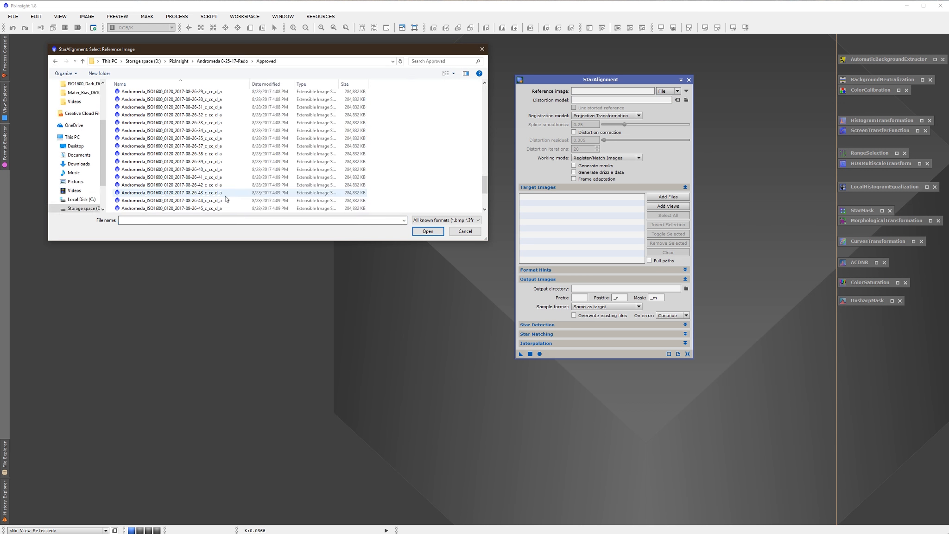
pyautogui.click(217, 178)
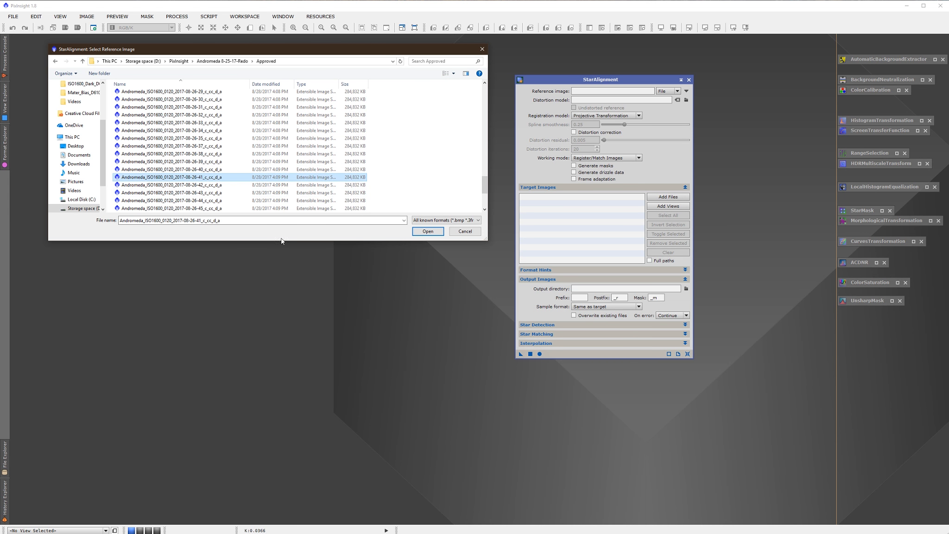
pyautogui.click(428, 231)
# Enable generation of drizzle data in StarAlignment
pyautogui.moveTo(564, 82); pyautogui.dragTo(441, 92)
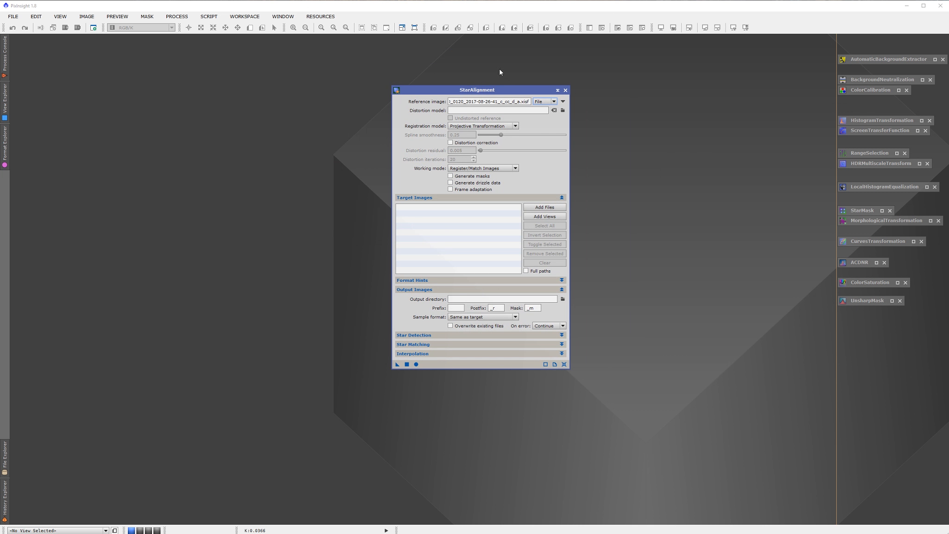
pyautogui.moveTo(496, 91); pyautogui.dragTo(544, 79)
pyautogui.click(473, 172)
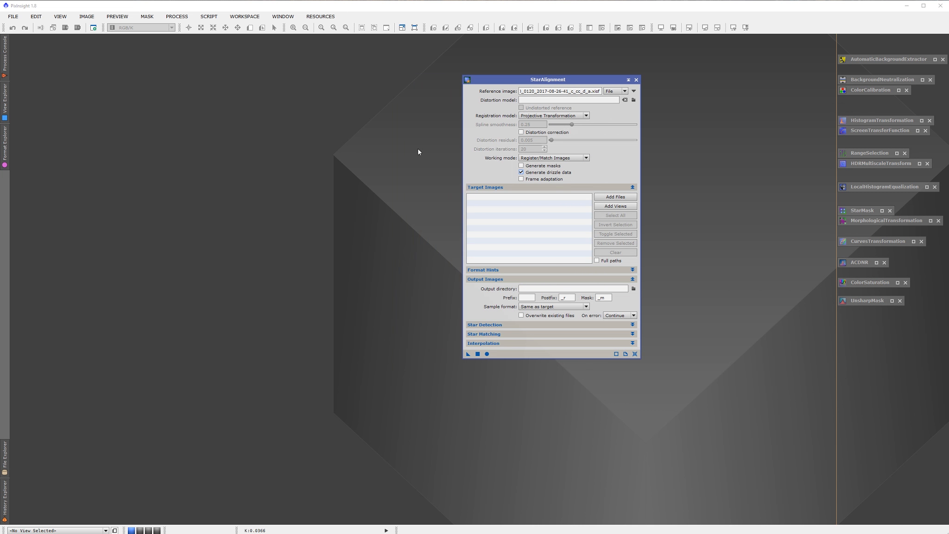
pyautogui.click(615, 196)
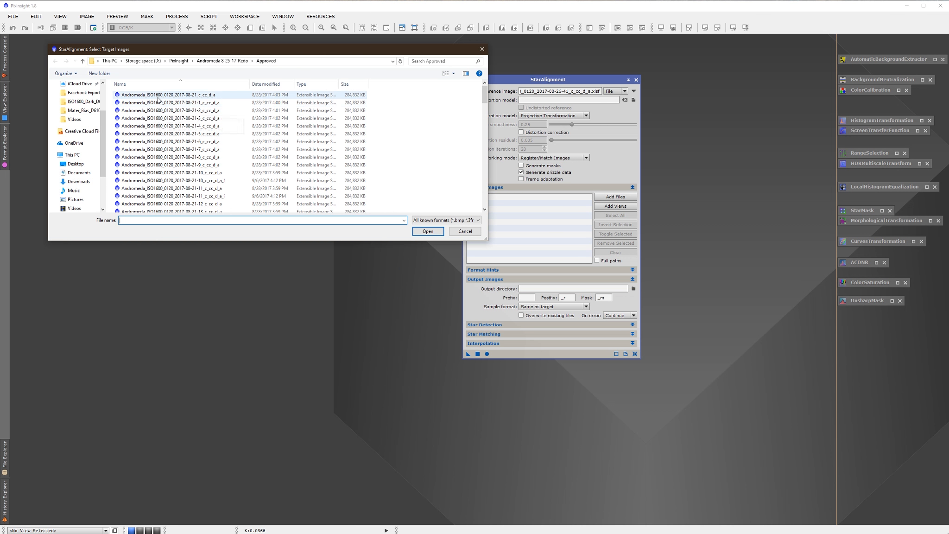
pyautogui.click(213, 94)
pyautogui.scroll(-20, 216, 168)
pyautogui.scroll(-7, 215, 168)
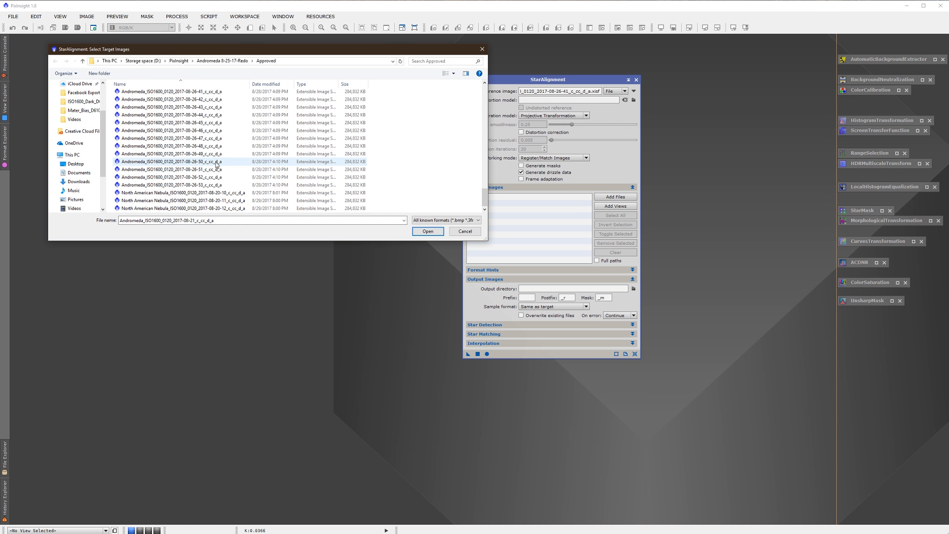
pyautogui.keyDown('shift'); pyautogui.click(214, 185); pyautogui.keyUp('shift')
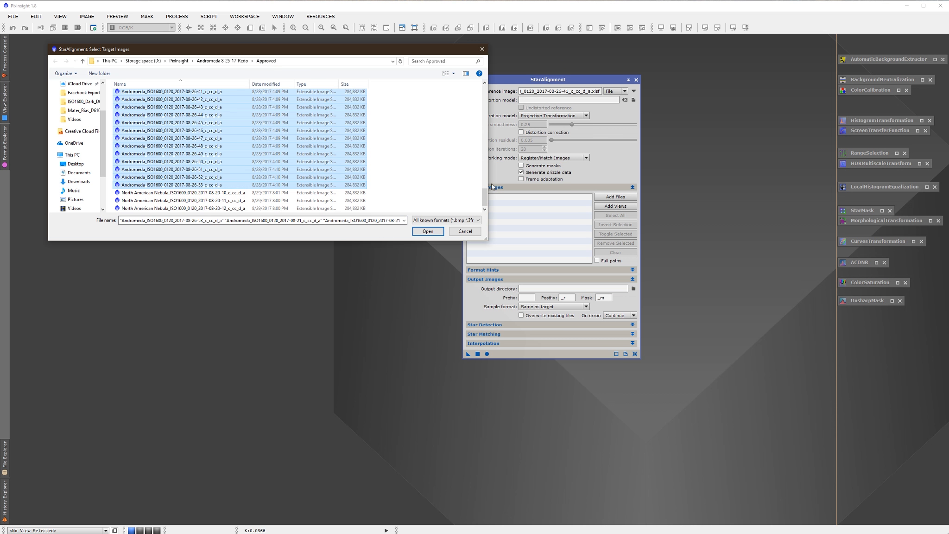
pyautogui.moveTo(484, 193); pyautogui.dragTo(484, 93)
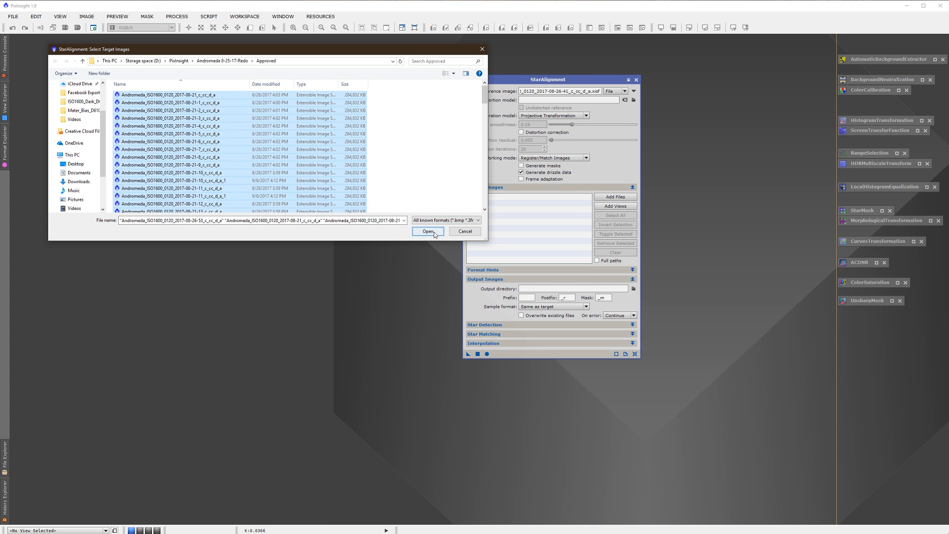
pyautogui.click(428, 231)
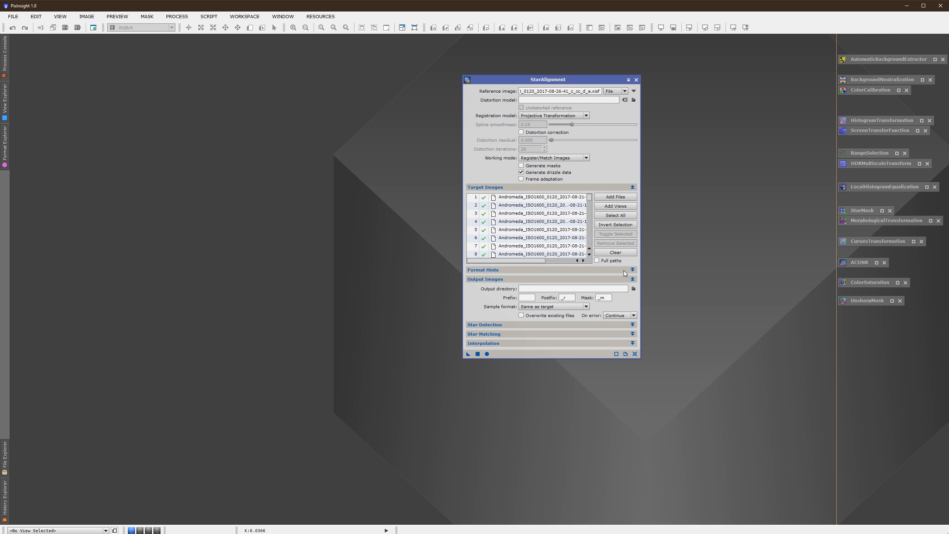
# Set the StarAlignment output directory to the Registered folder in Andromeda 8-25-17-Redo
pyautogui.click(633, 288)
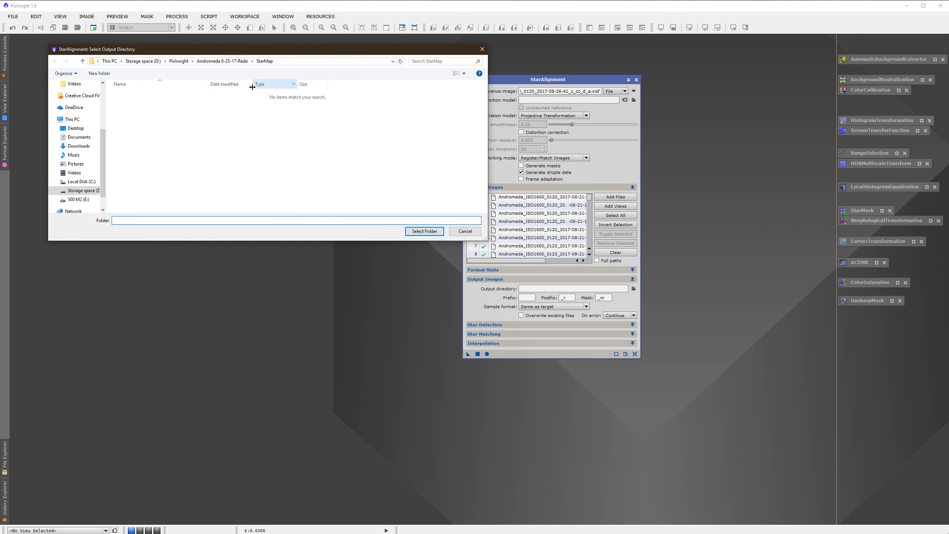
pyautogui.click(230, 61)
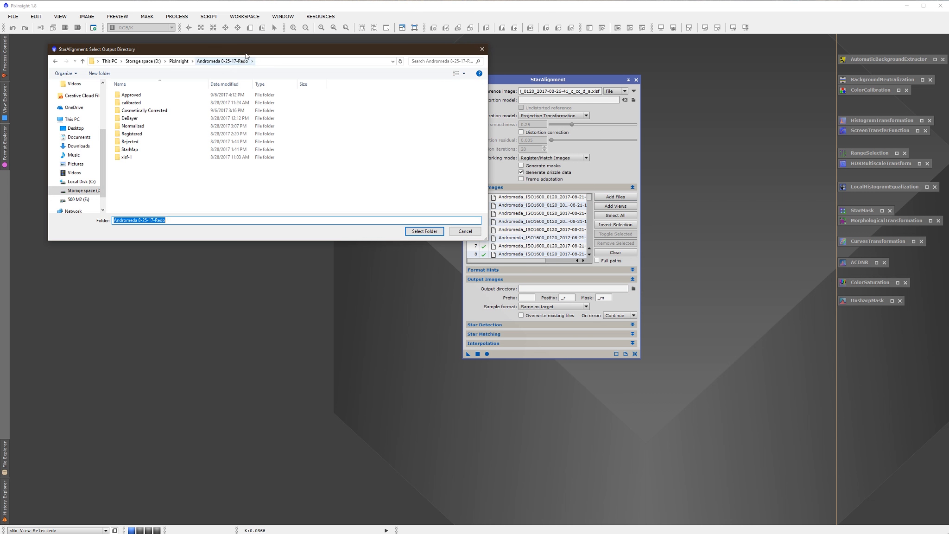
pyautogui.click(167, 133)
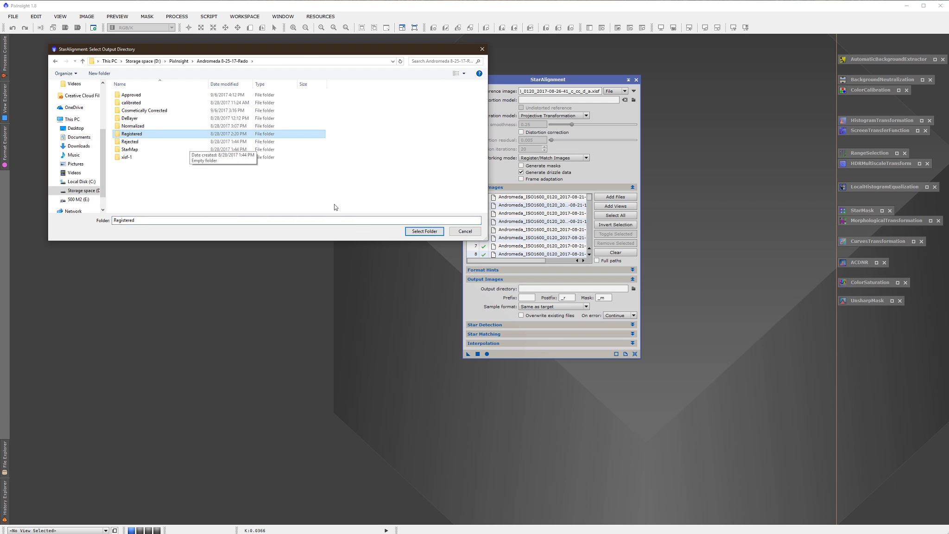
pyautogui.click(424, 231)
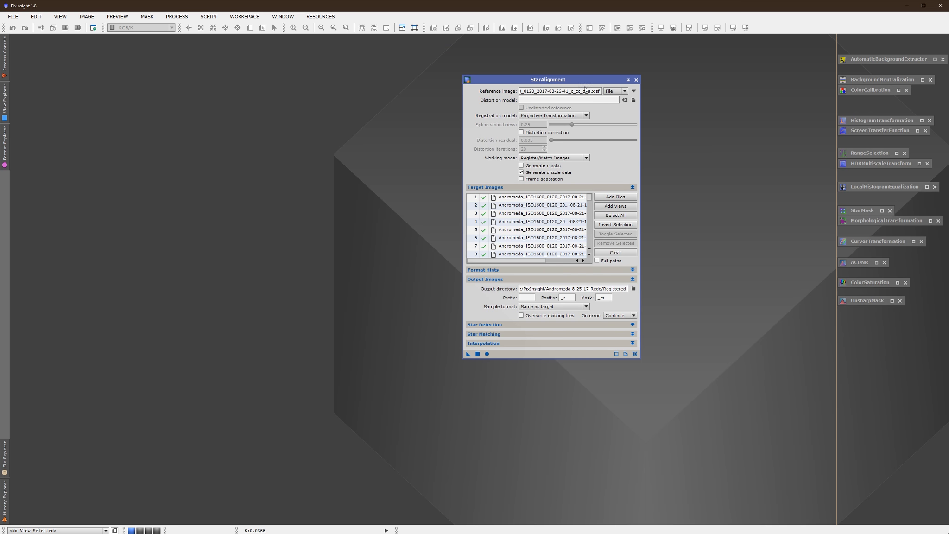
# Review the Star Detection and Star Matching settings with the file sections collapsed, and run StarAlignment on the target images
pyautogui.moveTo(585, 82); pyautogui.dragTo(594, 67)
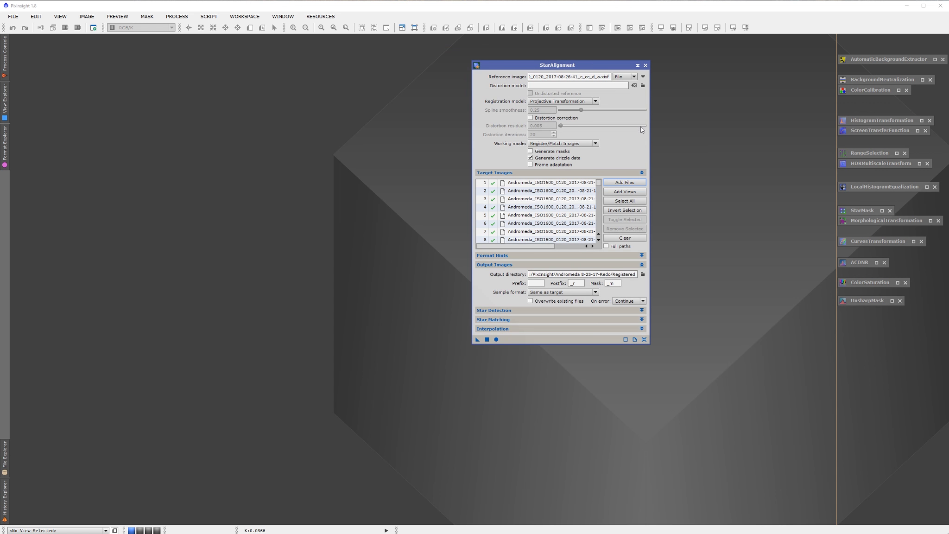
pyautogui.click(642, 172)
pyautogui.click(641, 192)
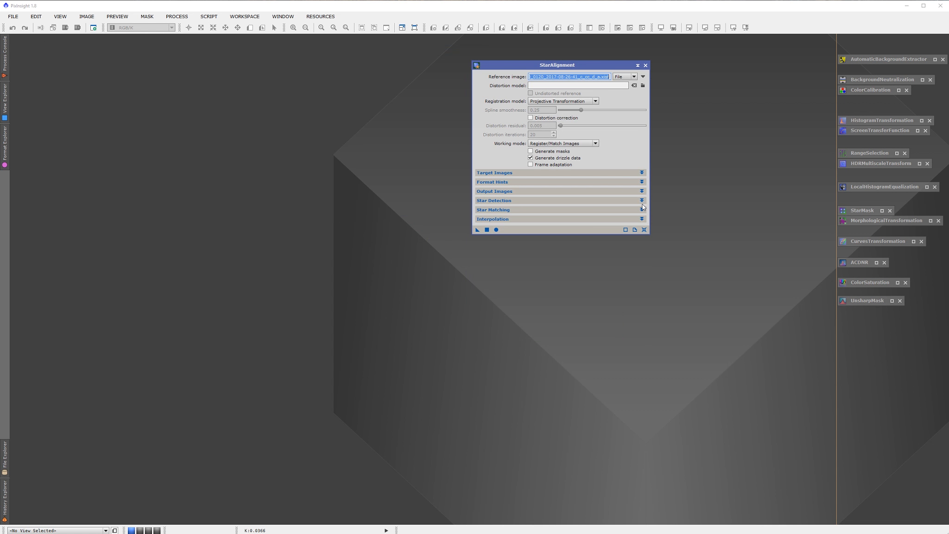
pyautogui.click(641, 201)
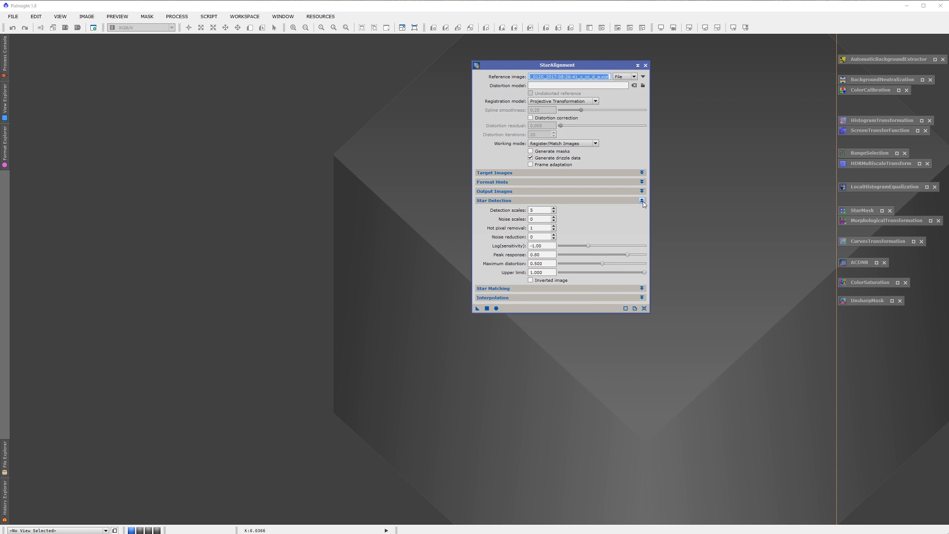
pyautogui.click(642, 288)
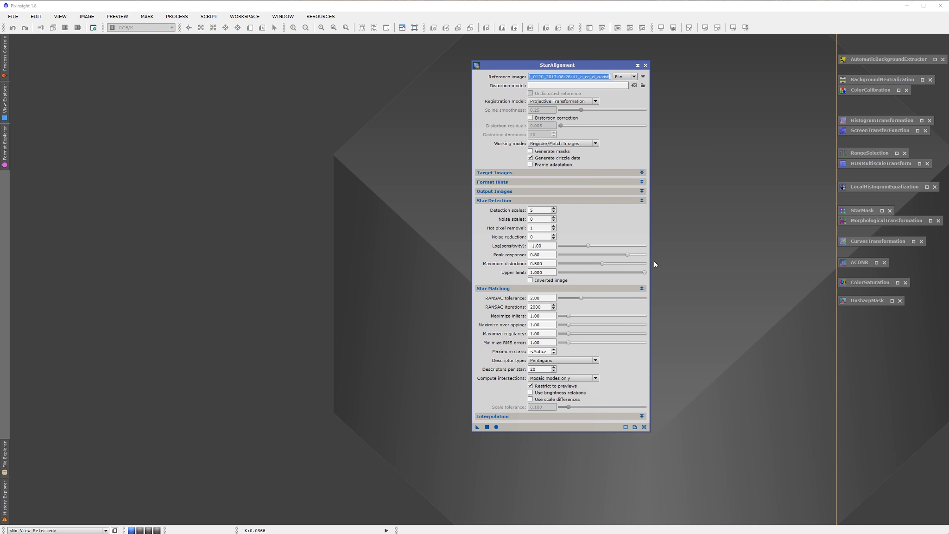
pyautogui.moveTo(597, 67); pyautogui.dragTo(622, 61)
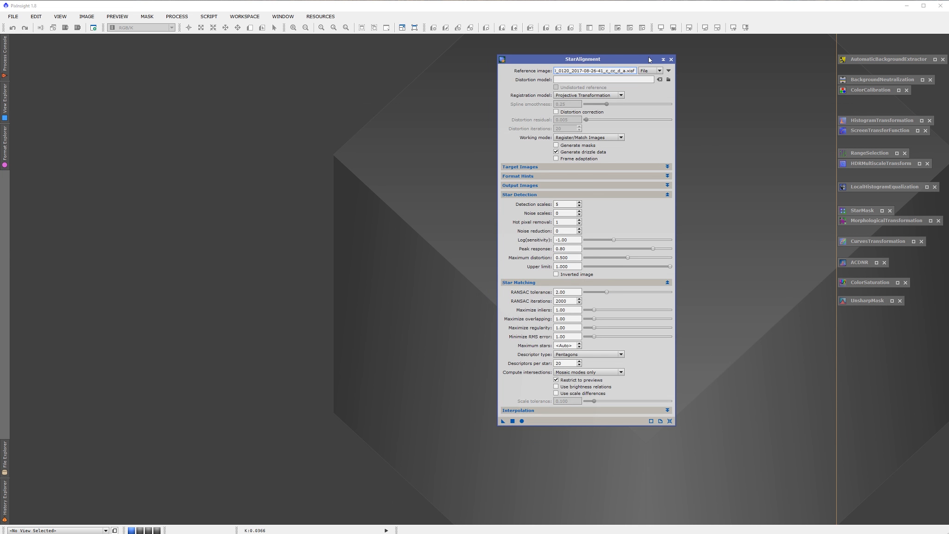
pyautogui.click(522, 421)
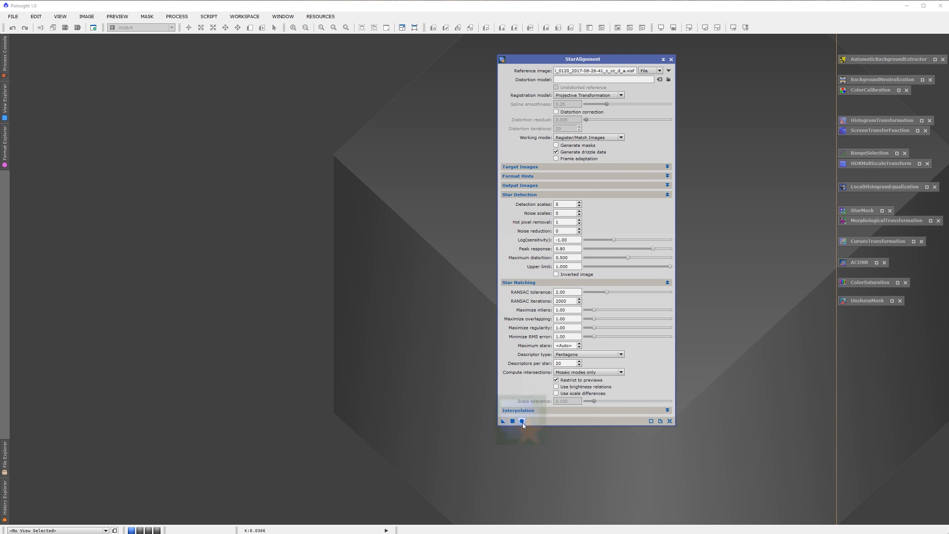
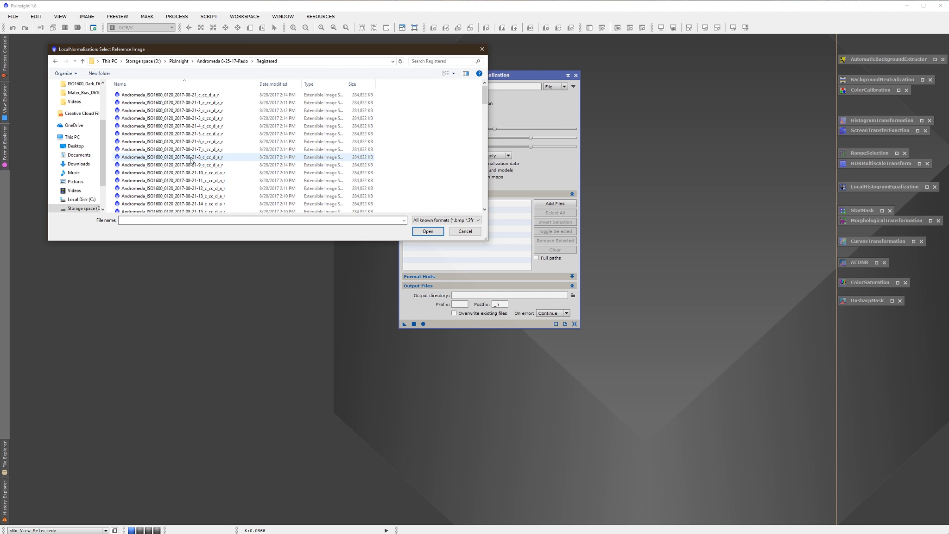
pyautogui.scroll(-20, 190, 160)
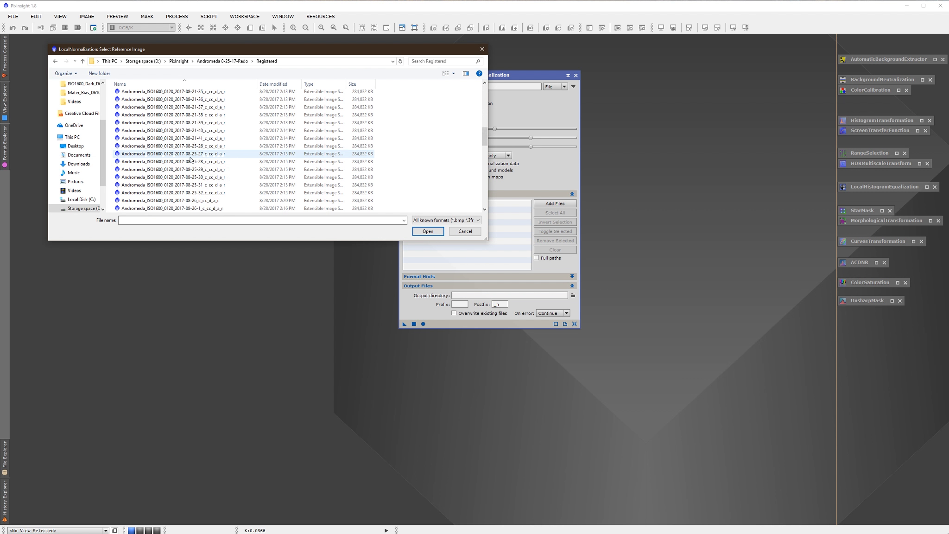
pyautogui.scroll(-6, 190, 158)
pyautogui.click(185, 208)
pyautogui.click(428, 230)
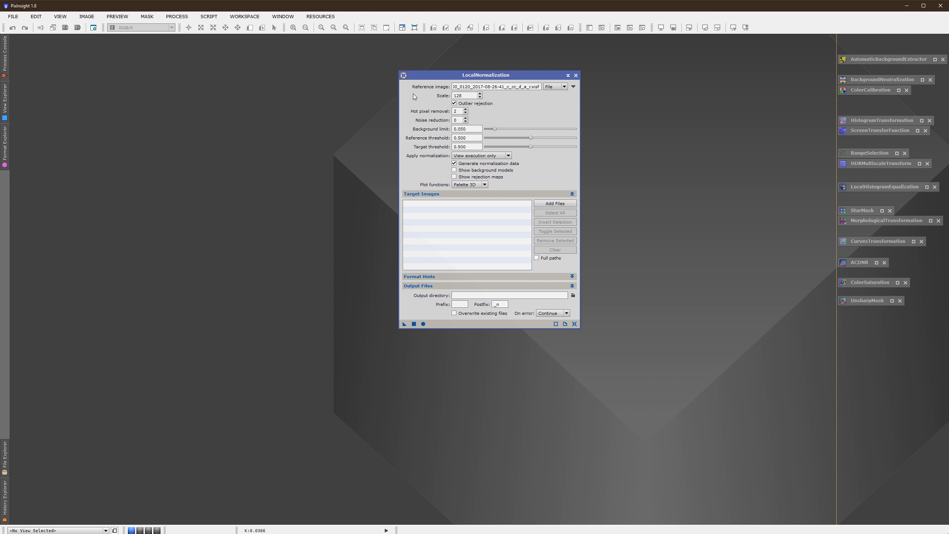
pyautogui.moveTo(414, 96)
pyautogui.moveTo(463, 95)
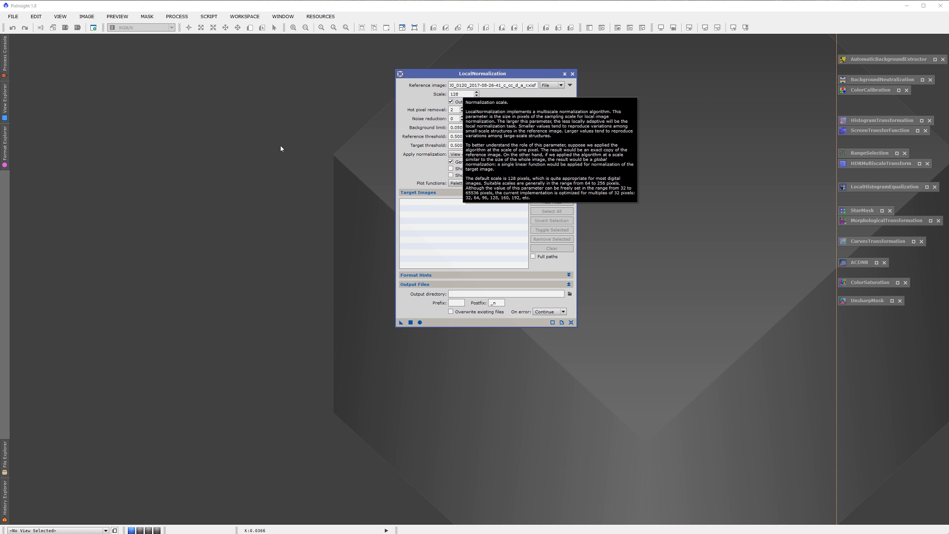
pyautogui.click(557, 202)
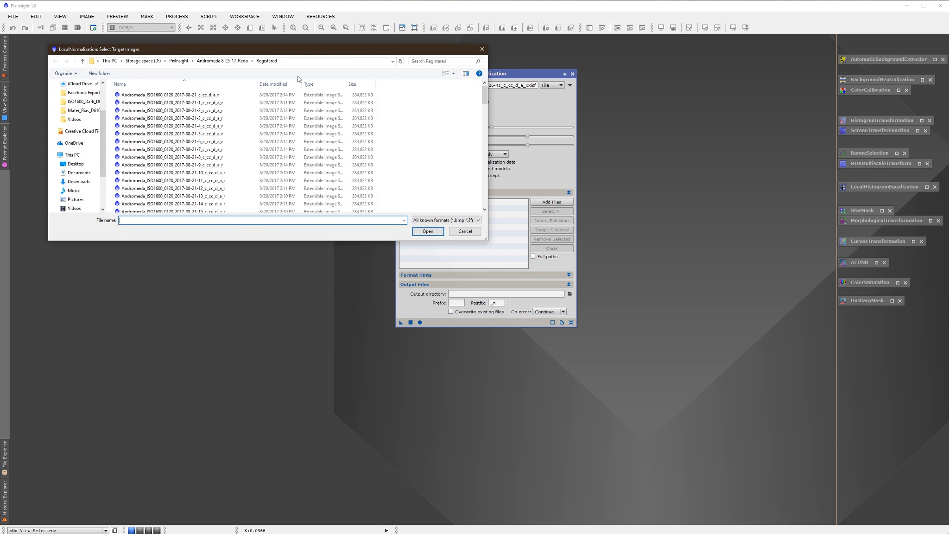
pyautogui.click(196, 95)
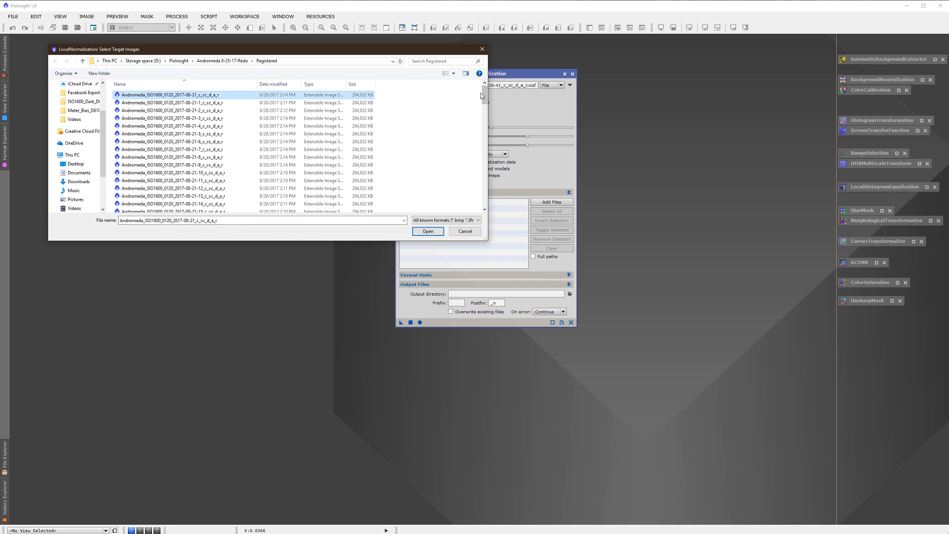
pyautogui.moveTo(373, 46); pyautogui.dragTo(345, 47)
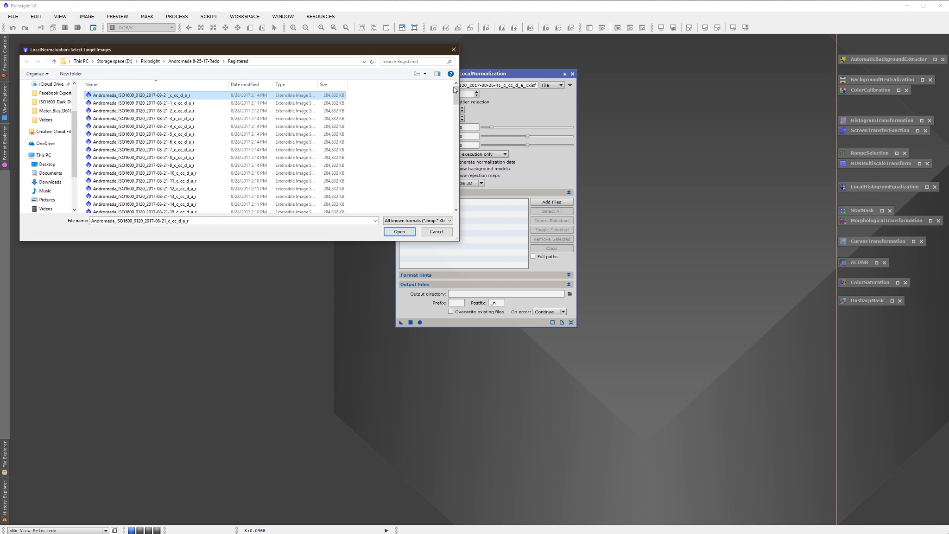
pyautogui.moveTo(456, 97); pyautogui.dragTo(460, 201)
pyautogui.keyDown('shift'); pyautogui.click(272, 209); pyautogui.keyUp('shift')
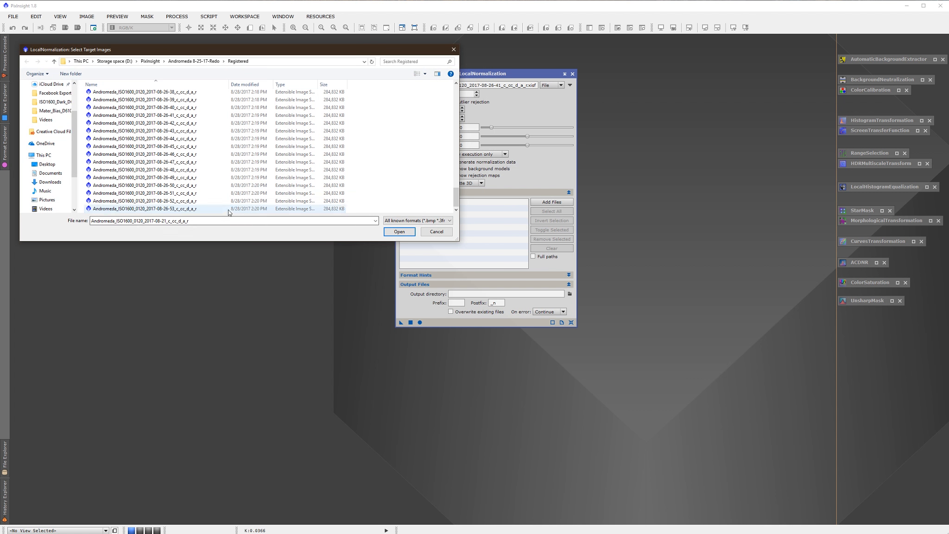
pyautogui.click(385, 232)
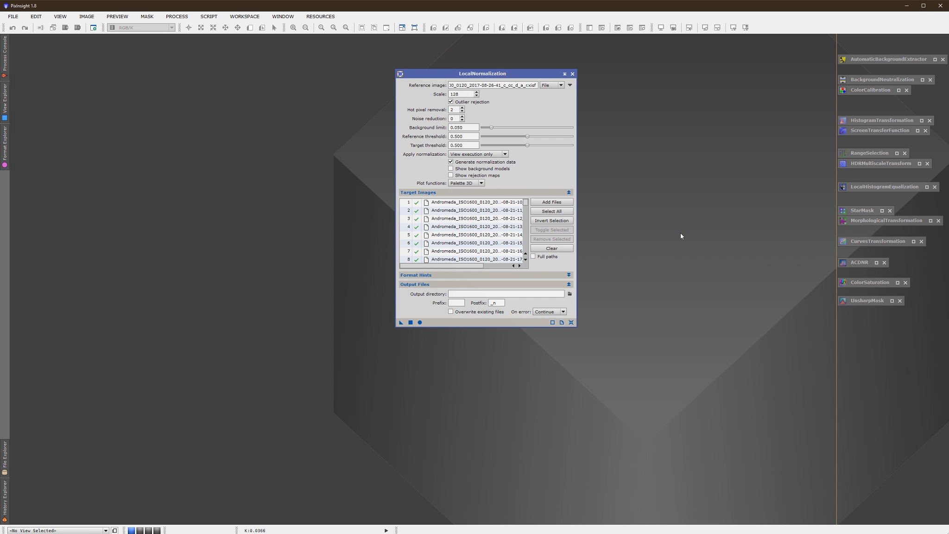
# Set the LocalNormalization output directory to the Normalized folder in Andromeda 8-25-17-Redo and run the process on all target images
pyautogui.click(570, 294)
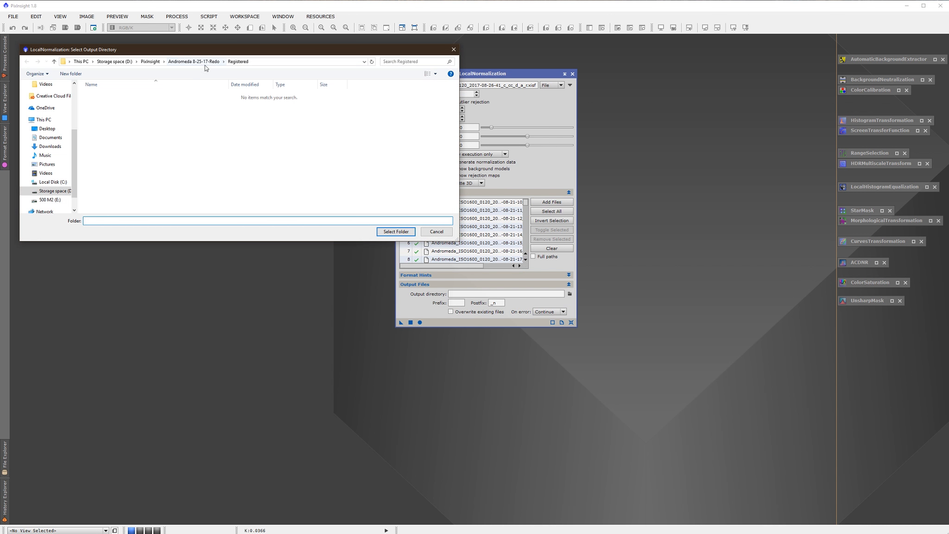
pyautogui.click(187, 61)
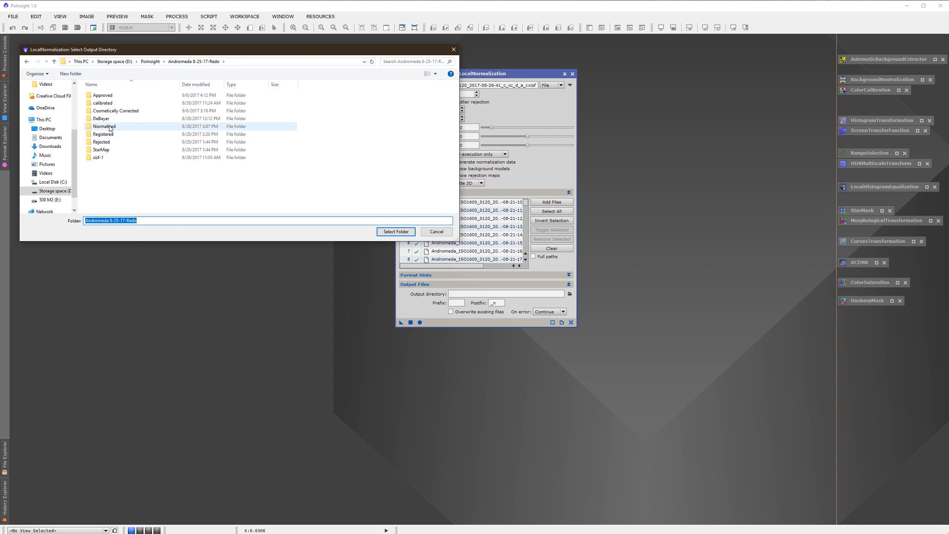
pyautogui.click(137, 126)
pyautogui.click(395, 231)
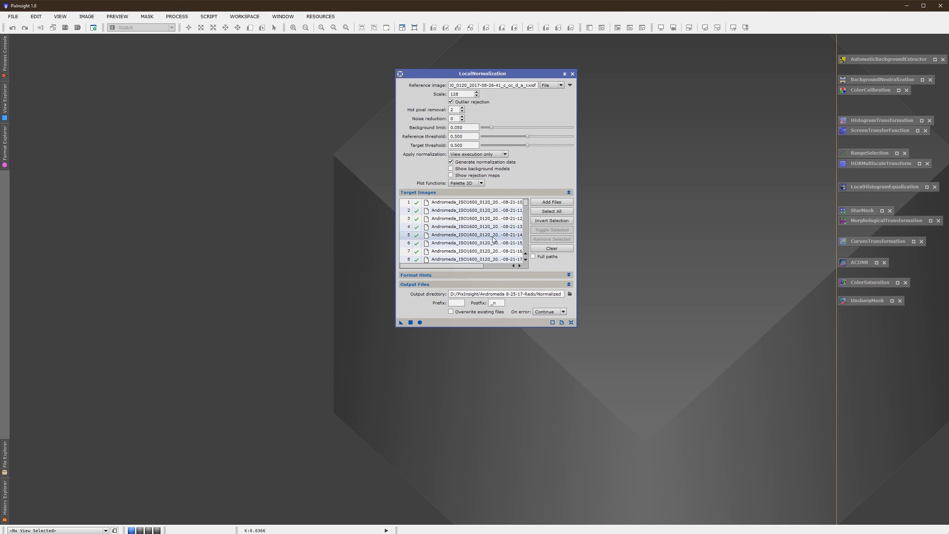
pyautogui.moveTo(510, 72); pyautogui.dragTo(525, 68)
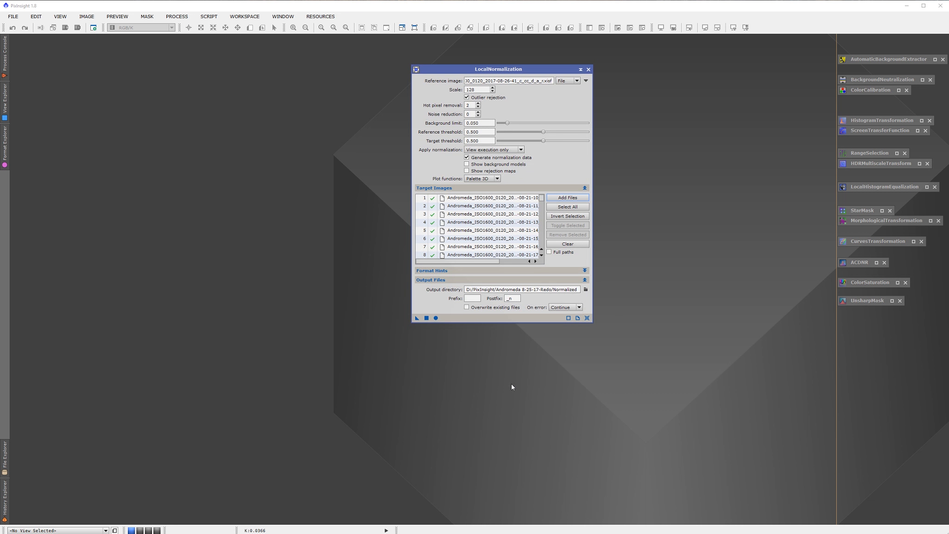
pyautogui.click(436, 318)
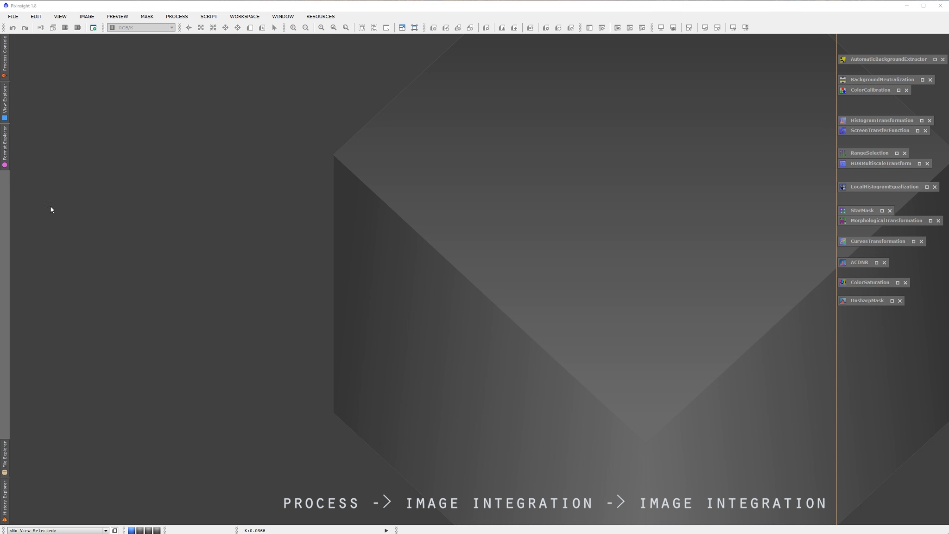
# Open the ImageIntegration process and add all the Andromeda frames from the Registered folder as input images
pyautogui.click(177, 17)
pyautogui.moveTo(187, 180)
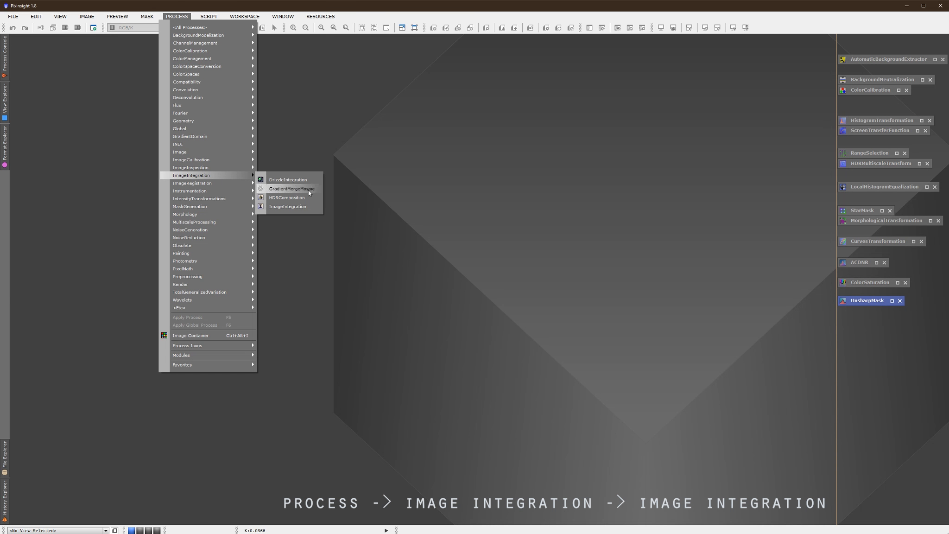
pyautogui.click(306, 212)
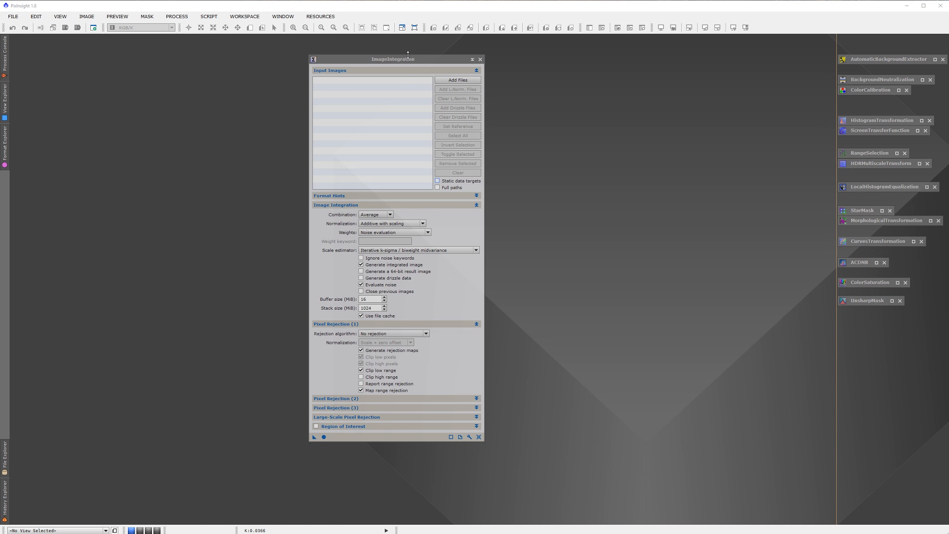
pyautogui.moveTo(408, 55); pyautogui.dragTo(562, 59)
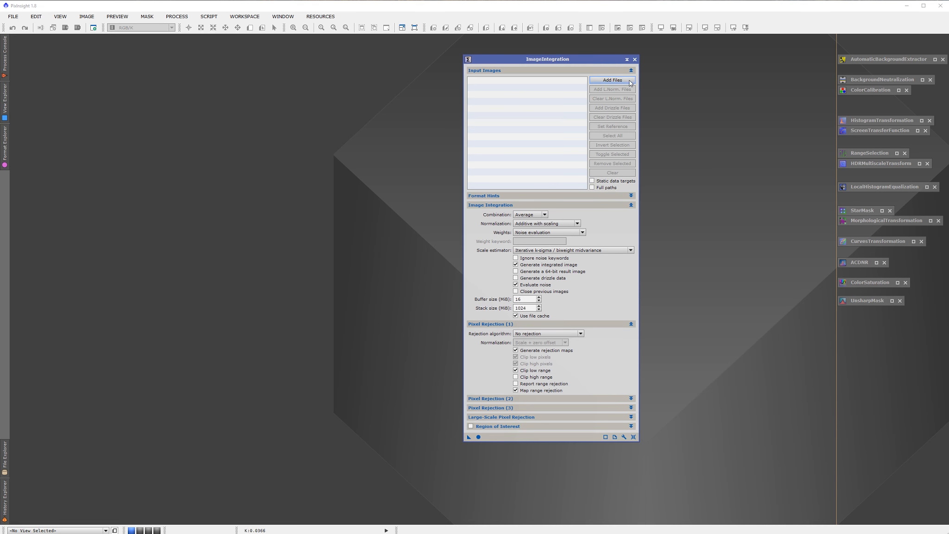
pyautogui.click(611, 80)
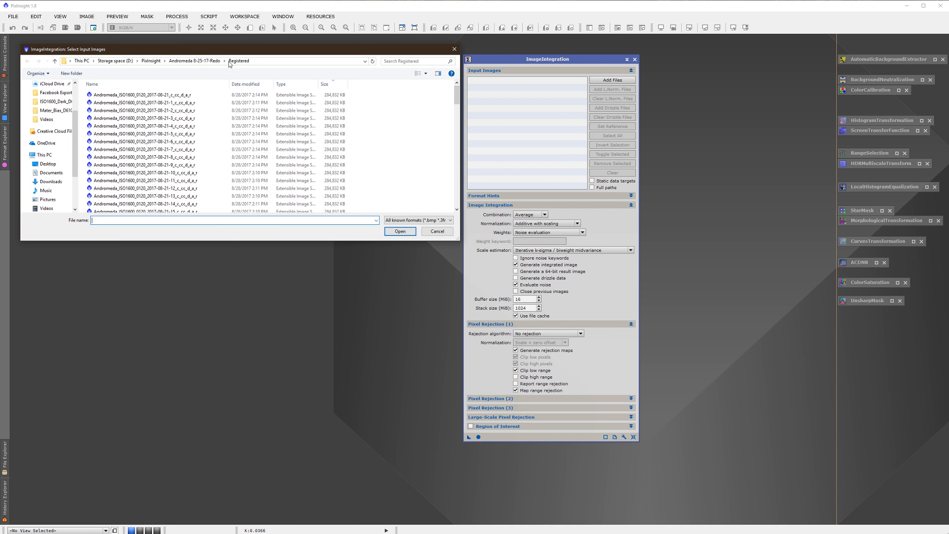
pyautogui.click(165, 96)
pyautogui.moveTo(456, 95); pyautogui.dragTo(454, 209)
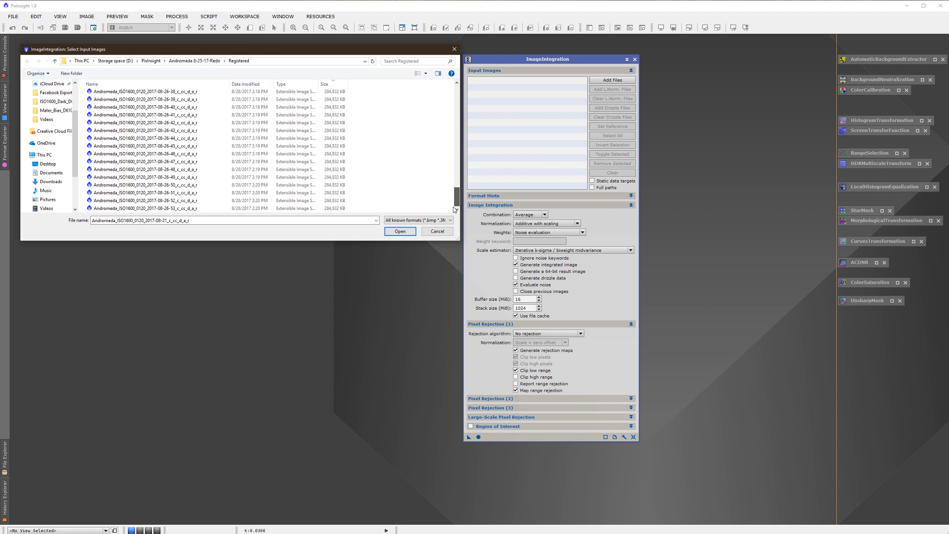
pyautogui.keyDown('shift'); pyautogui.click(172, 209); pyautogui.keyUp('shift')
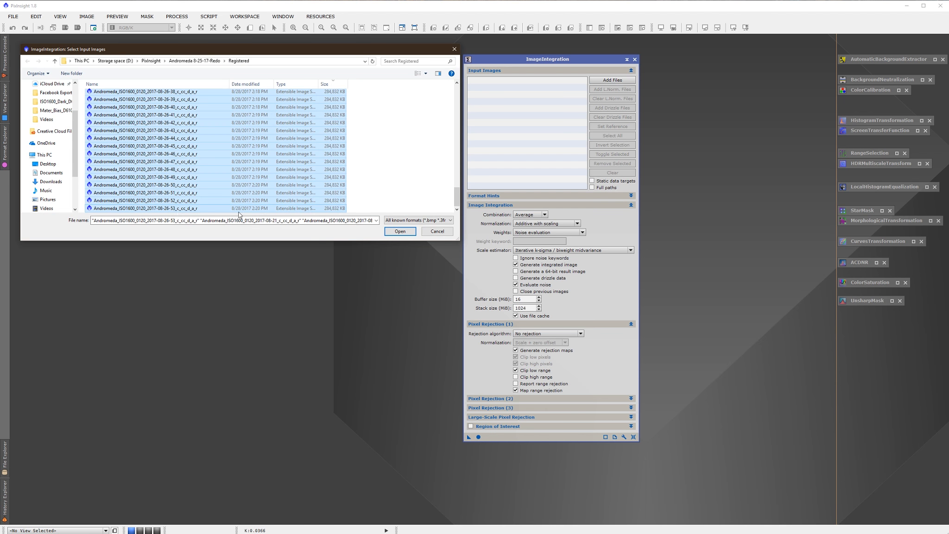
pyautogui.click(395, 234)
# Attach all local normalization data files from the Normalized folder in Andromeda 8-25-17-Redo to the ImageIntegration input images
pyautogui.click(612, 90)
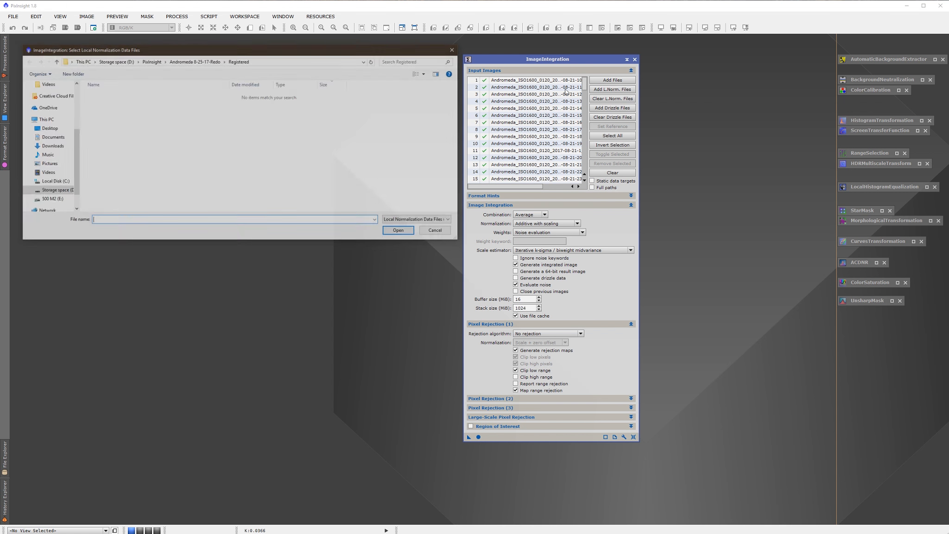
pyautogui.click(152, 62)
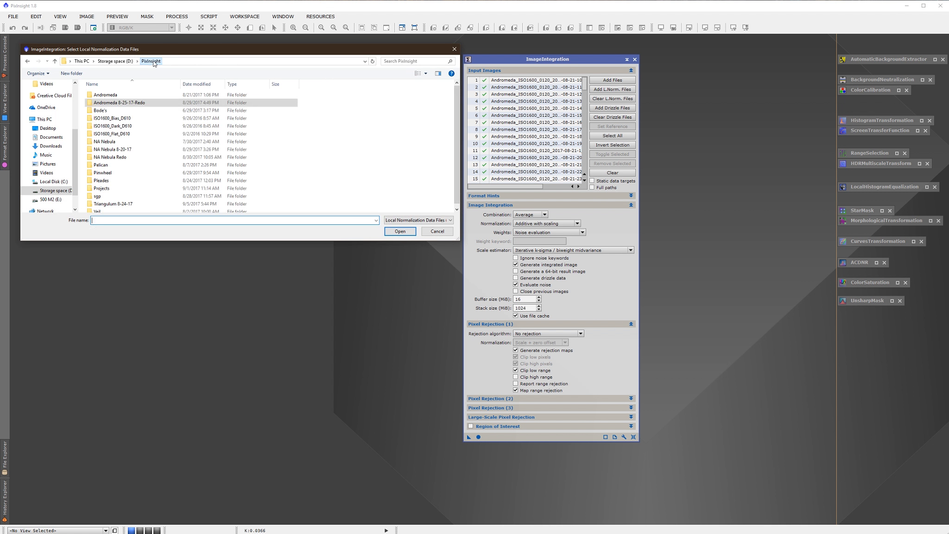
pyautogui.doubleClick(131, 103)
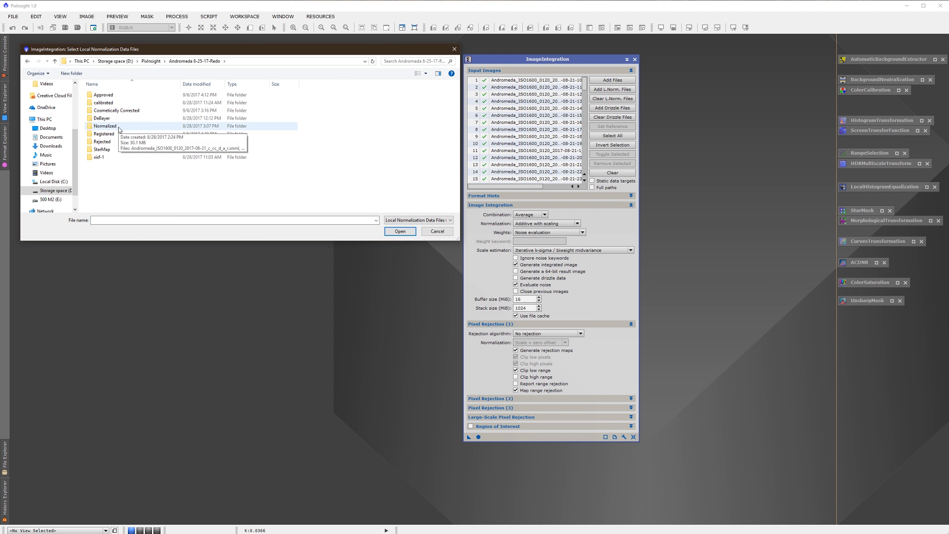
pyautogui.doubleClick(105, 126)
pyautogui.click(134, 94)
pyautogui.moveTo(457, 93); pyautogui.dragTo(457, 203)
pyautogui.keyDown('shift'); pyautogui.click(243, 208); pyautogui.keyUp('shift')
pyautogui.click(400, 231)
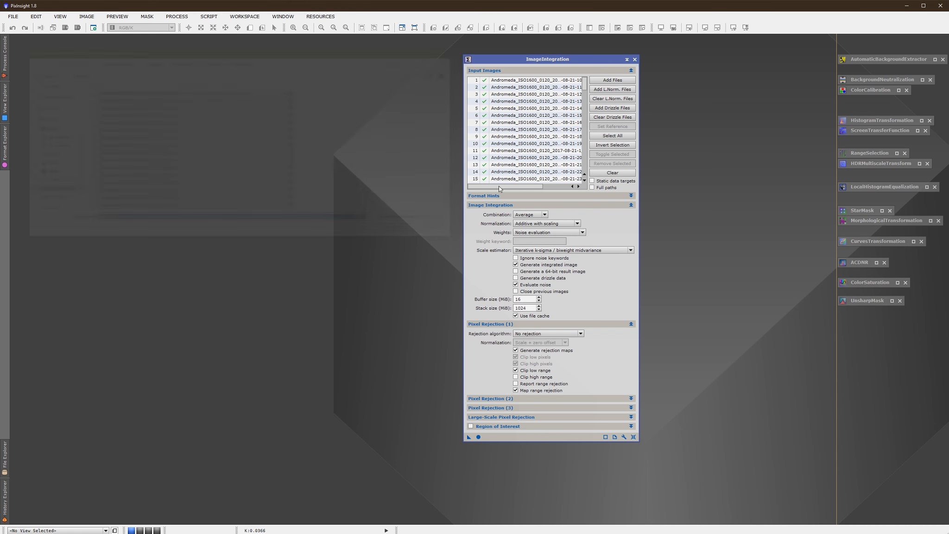
# Attach all the .xdrz drizzle data files from the Registered folder to the ImageIntegration input images
pyautogui.click(608, 108)
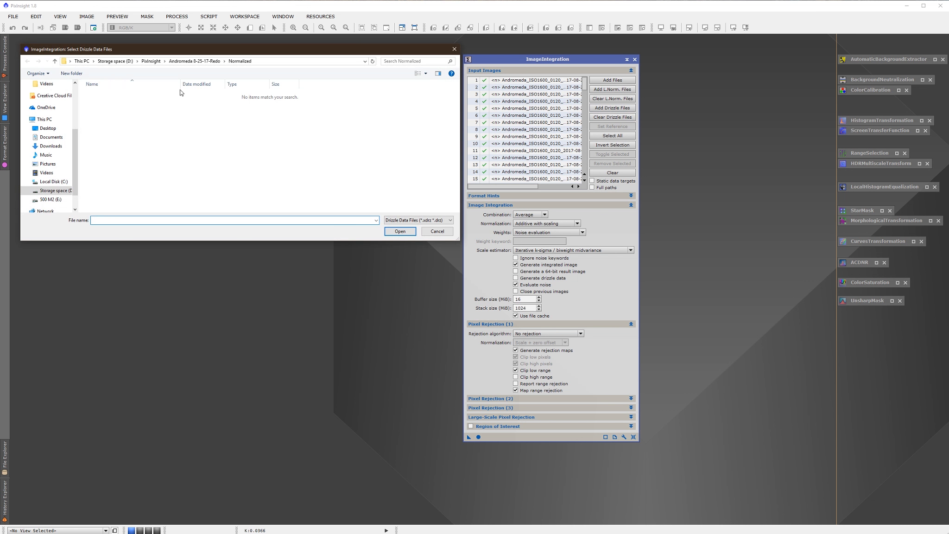
pyautogui.click(194, 61)
pyautogui.doubleClick(116, 136)
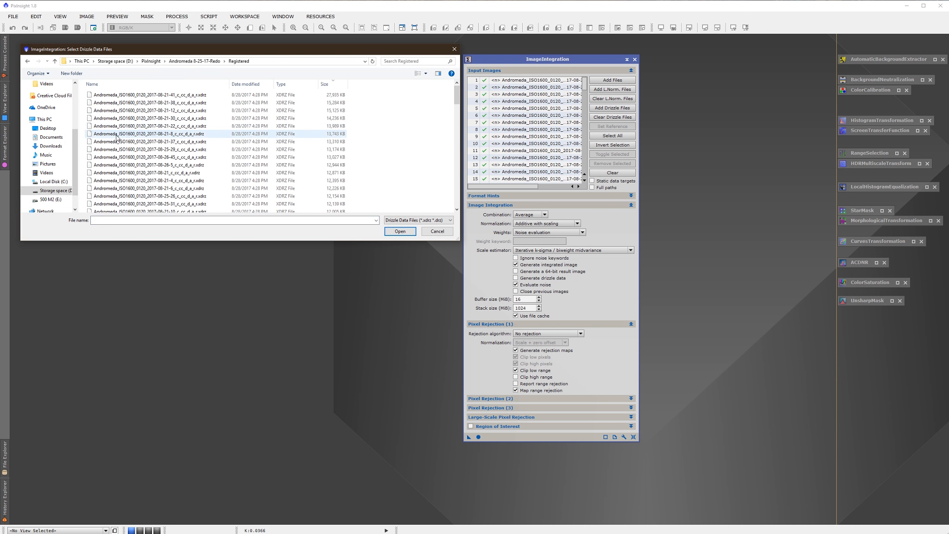
pyautogui.click(221, 95)
pyautogui.moveTo(458, 98); pyautogui.dragTo(360, 214)
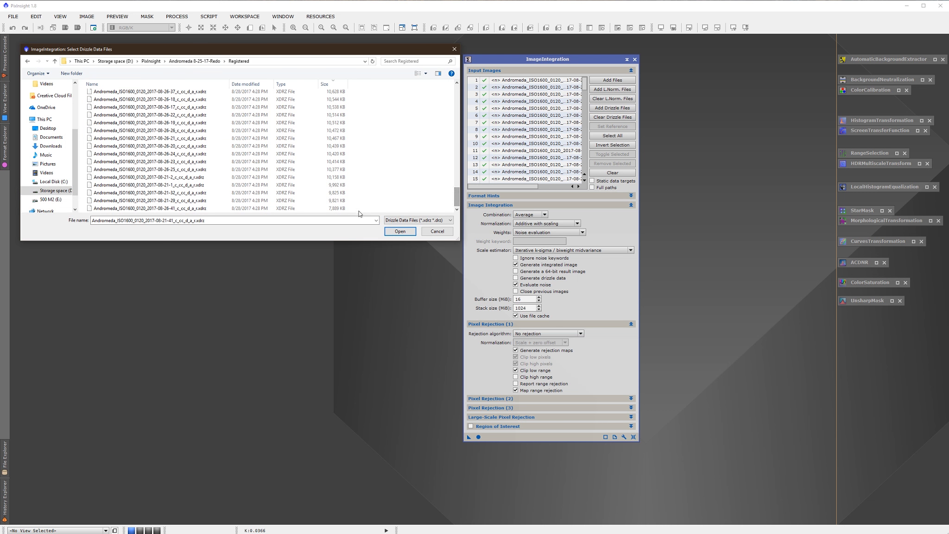
pyautogui.hotkey('ctrl', 'a')
pyautogui.click(400, 232)
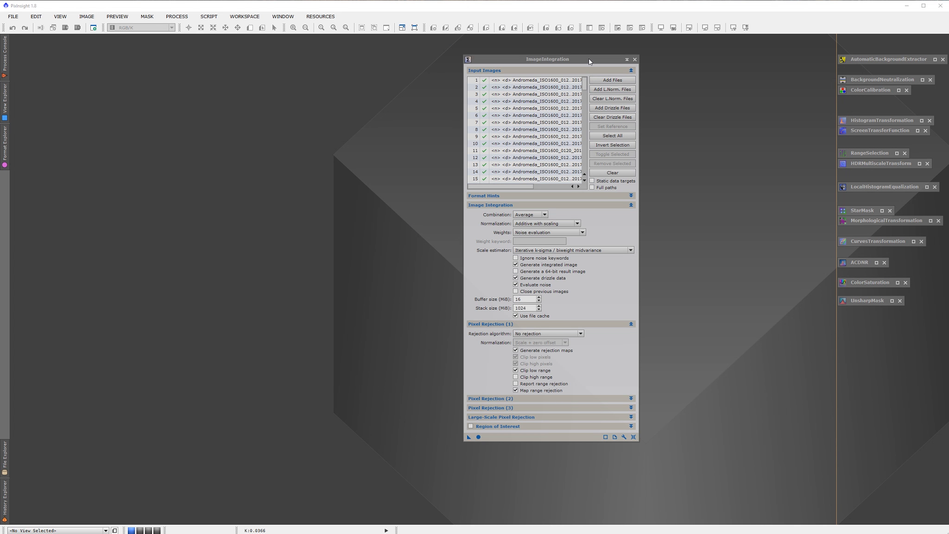
# Set the ImageIntegration pixel rejection algorithm to Linear Fit Clipping
pyautogui.moveTo(588, 59); pyautogui.dragTo(560, 54)
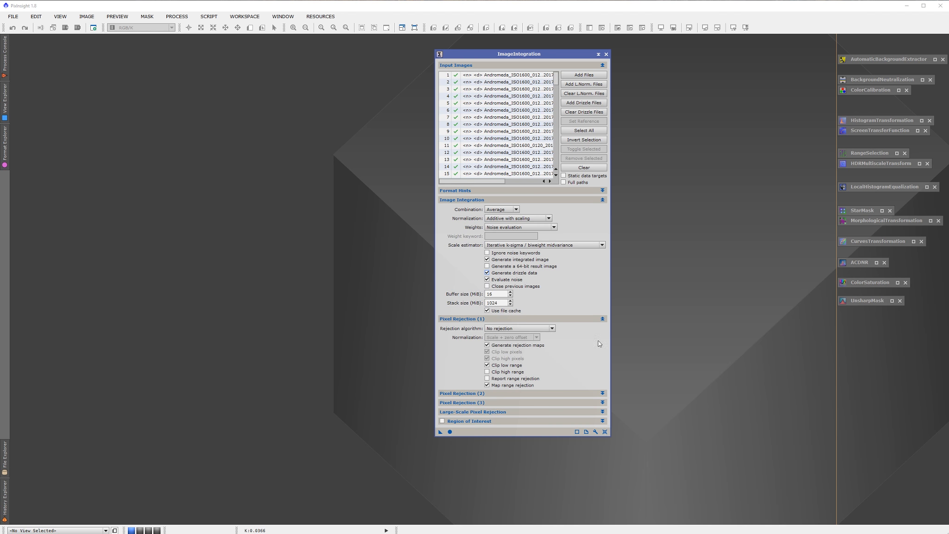
pyautogui.moveTo(490, 54); pyautogui.dragTo(505, 49)
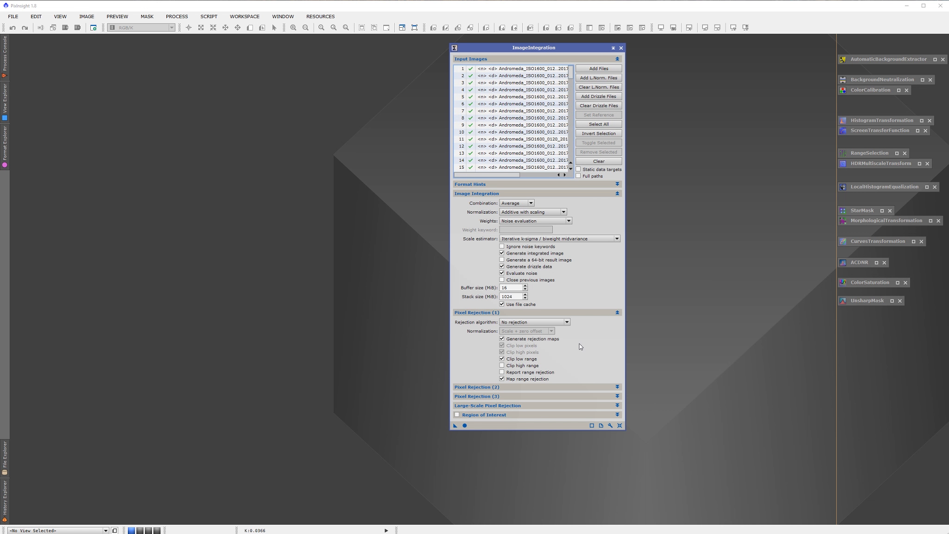
pyautogui.click(568, 323)
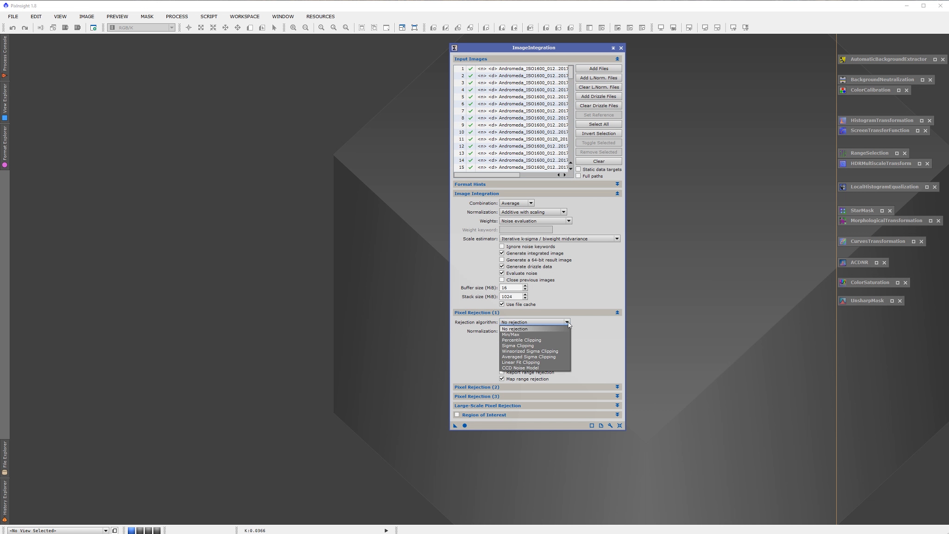
pyautogui.click(517, 362)
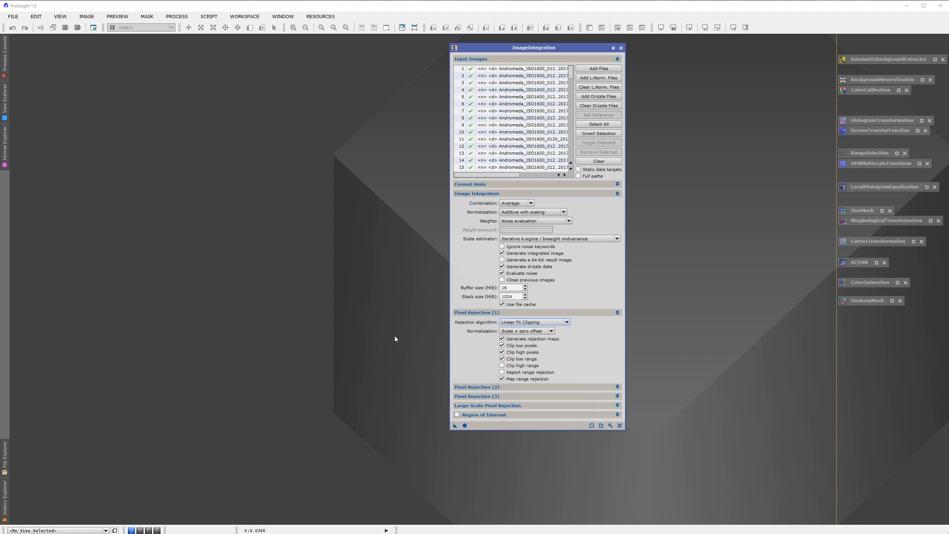
pyautogui.click(568, 324)
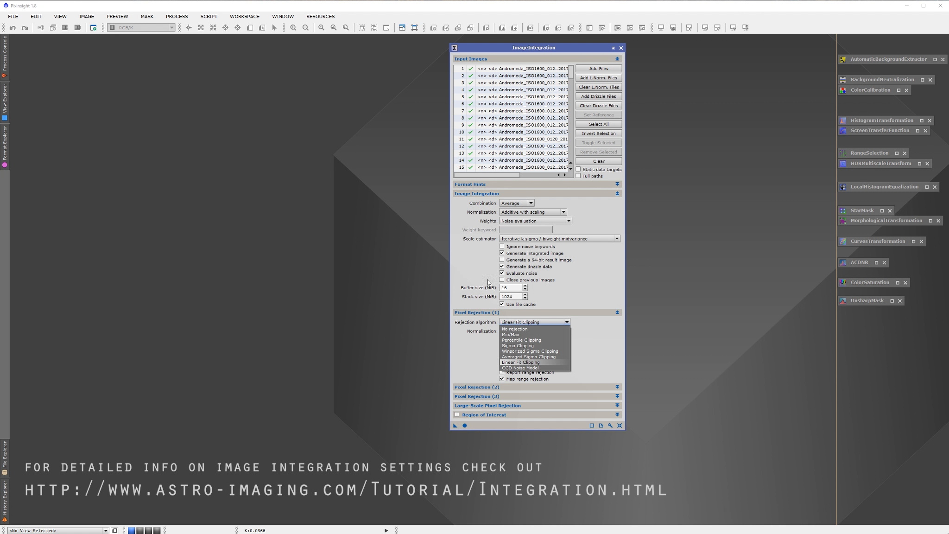
pyautogui.click(399, 318)
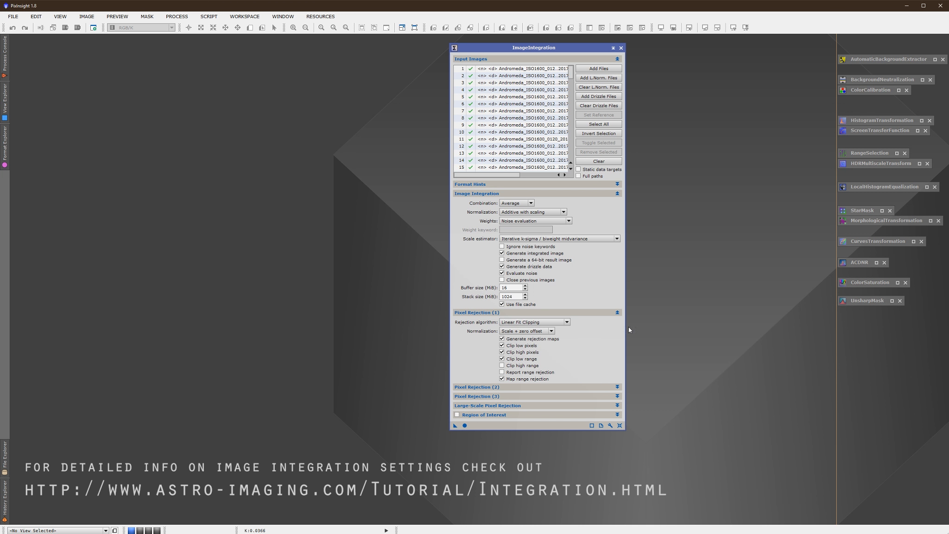
# Review the linear fit rejection limits, the large-scale pixel rejection options and the region of interest settings, leaving the pixel rejection sections collapsed
pyautogui.click(615, 388)
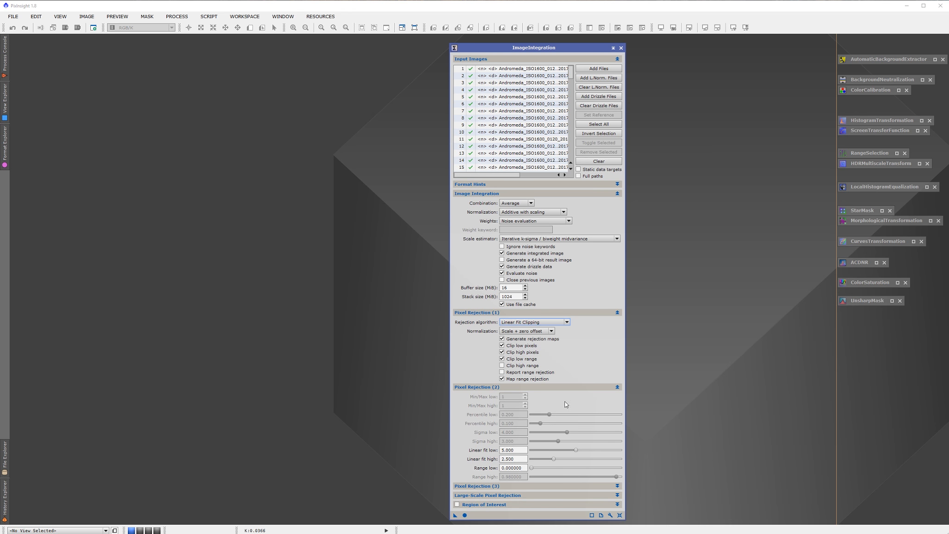
pyautogui.click(616, 387)
pyautogui.click(618, 312)
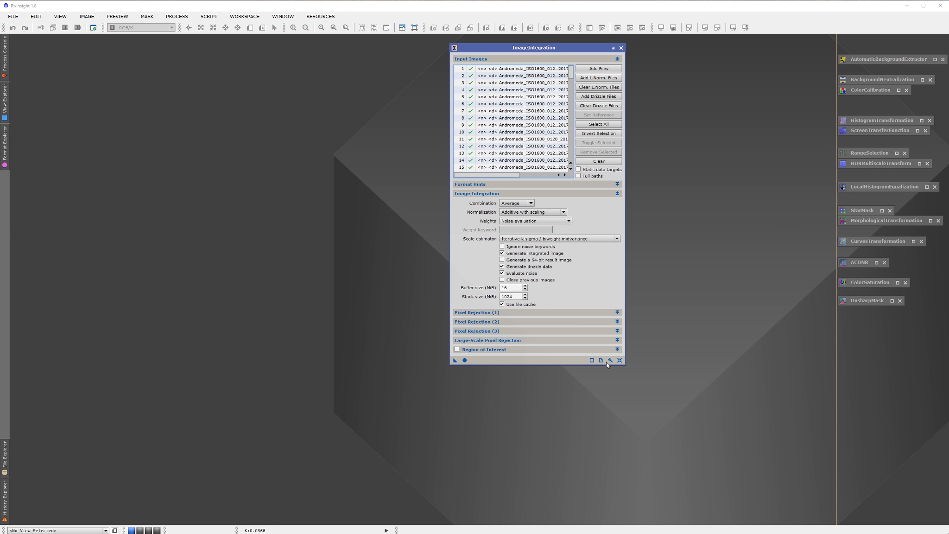
pyautogui.click(617, 341)
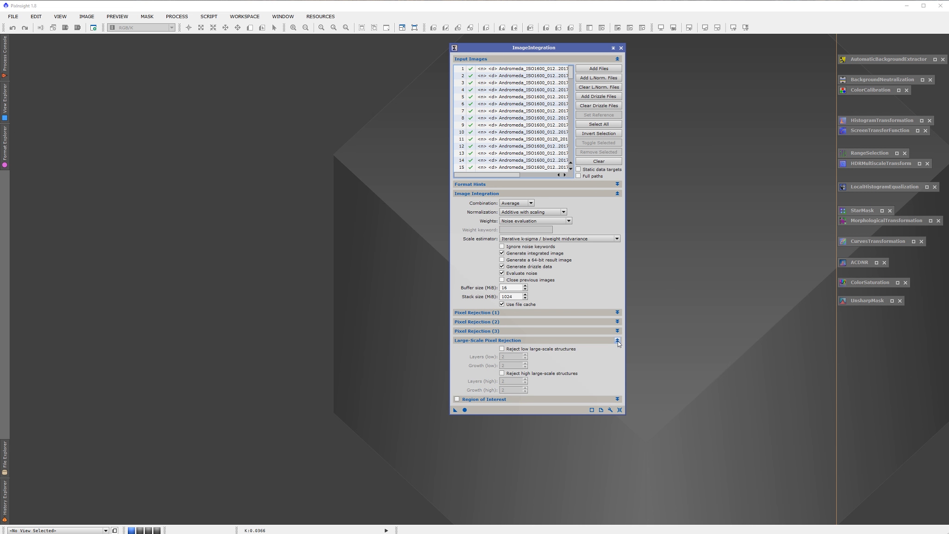
pyautogui.click(618, 340)
pyautogui.click(617, 350)
pyautogui.click(617, 350)
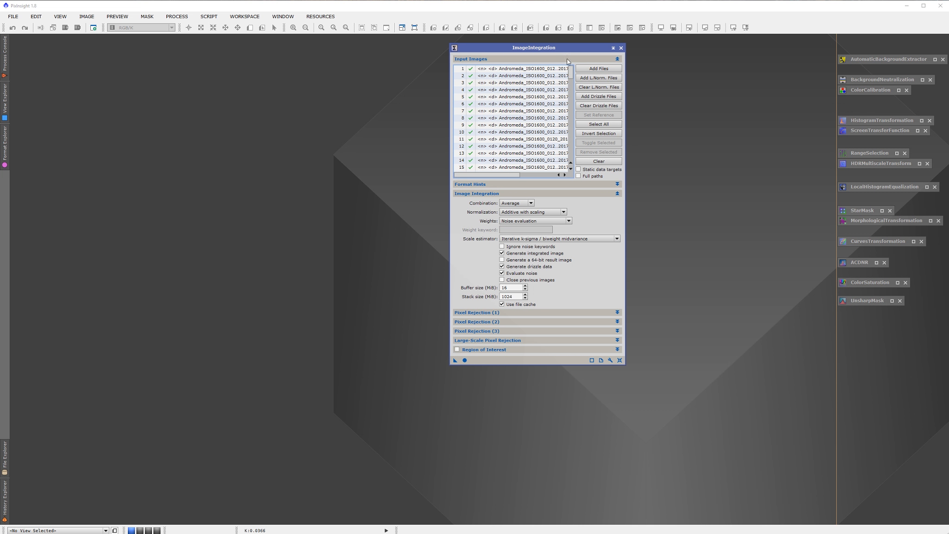
pyautogui.moveTo(564, 49); pyautogui.dragTo(585, 61)
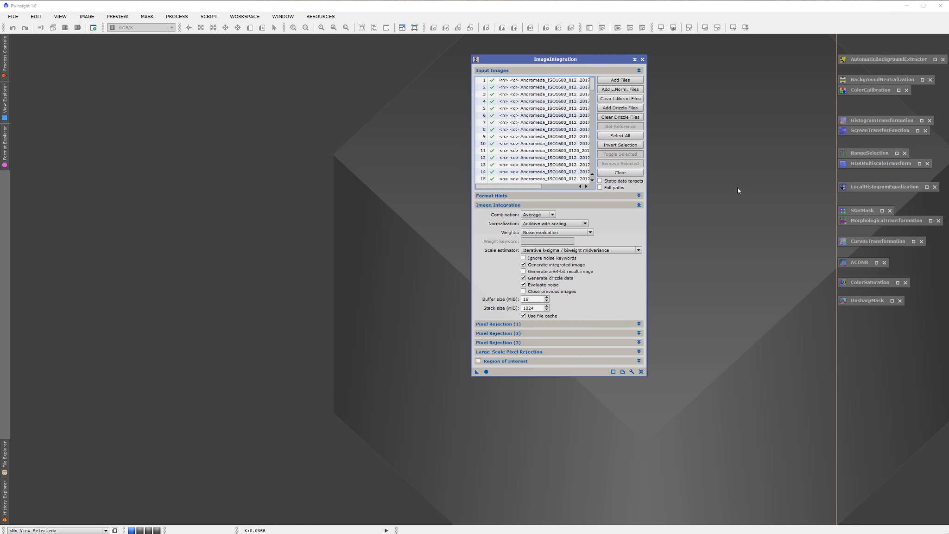
# Run ImageIntegration on the registered frames and spread out the process window and the resulting image windows
pyautogui.click(487, 372)
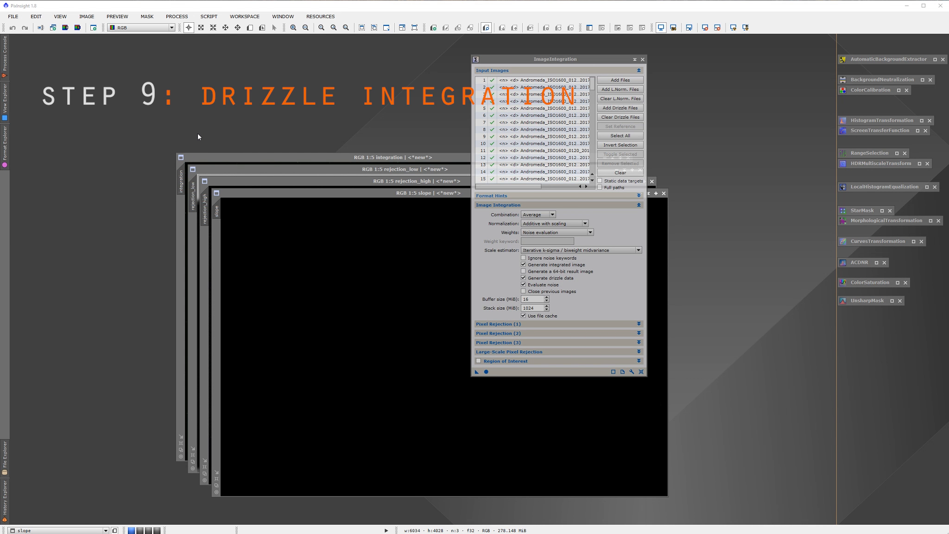
pyautogui.moveTo(525, 58); pyautogui.dragTo(695, 49)
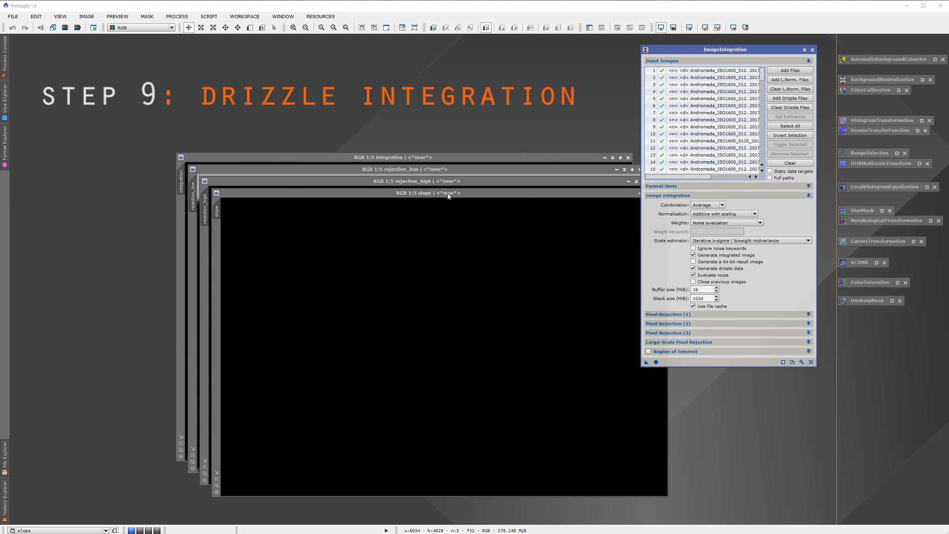
pyautogui.moveTo(448, 196); pyautogui.dragTo(425, 202)
pyautogui.moveTo(421, 159); pyautogui.dragTo(284, 50)
# Auto-stretch the display of the rejection_low map for inspection and close it
pyautogui.click(513, 169)
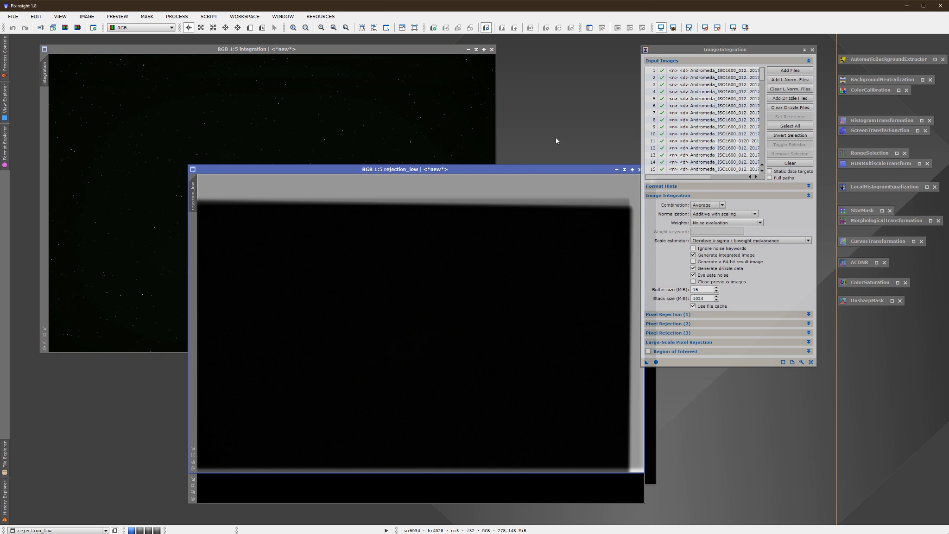
pyautogui.moveTo(533, 170); pyautogui.dragTo(498, 103)
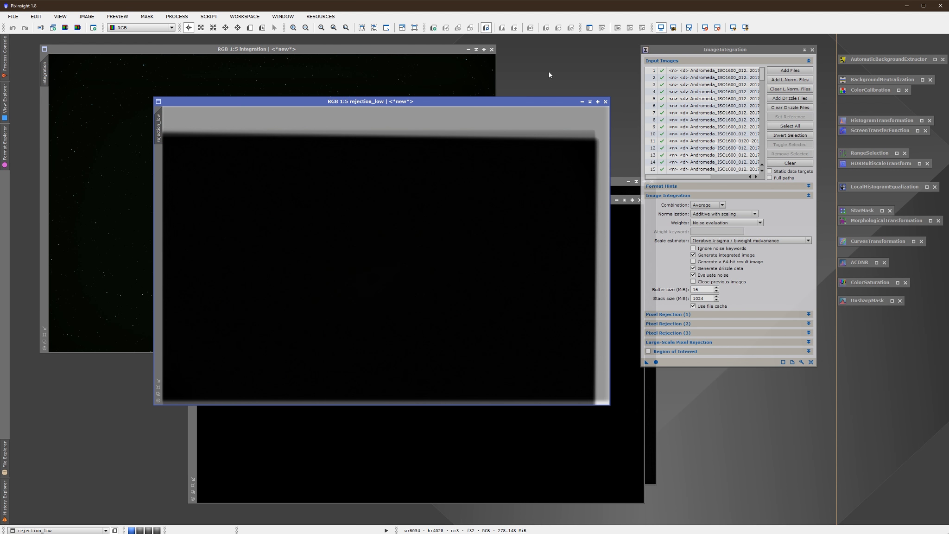
pyautogui.click(733, 28)
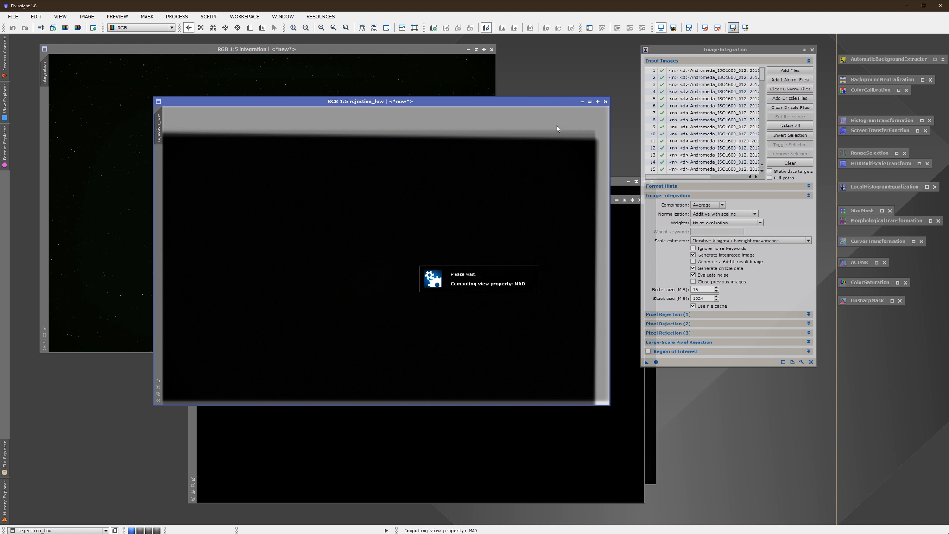
pyautogui.click(606, 101)
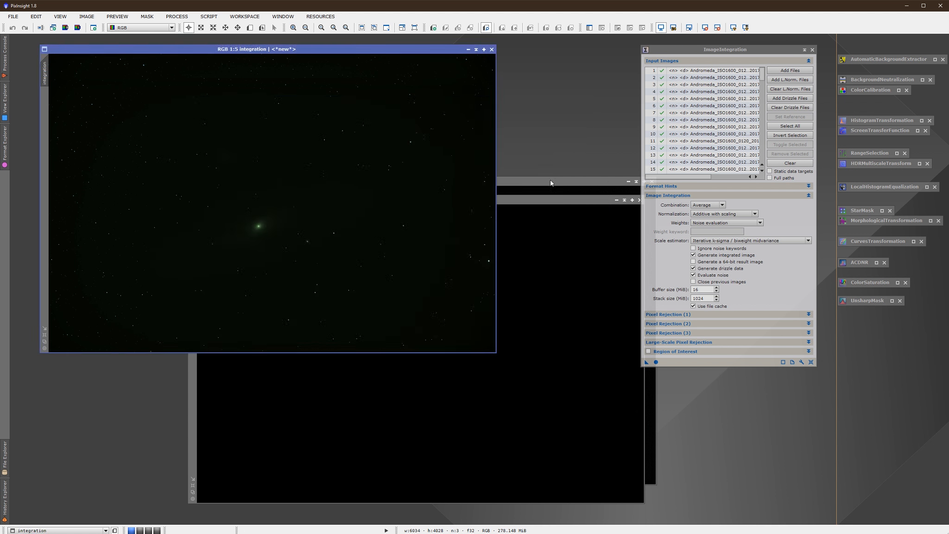
# Auto-stretch the slope map, check it against the first pixel rejection settings, and close the map
pyautogui.click(529, 201)
pyautogui.moveTo(529, 203); pyautogui.dragTo(486, 140)
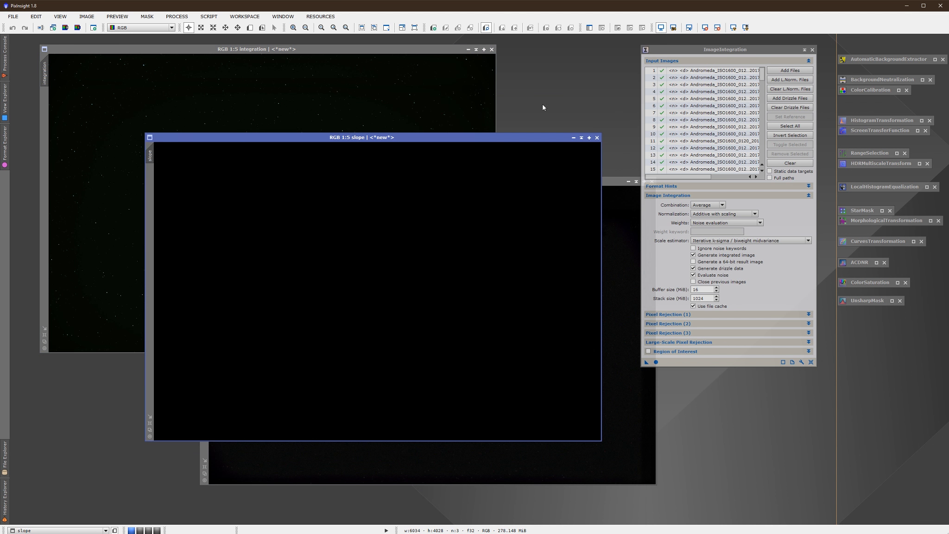
pyautogui.click(733, 28)
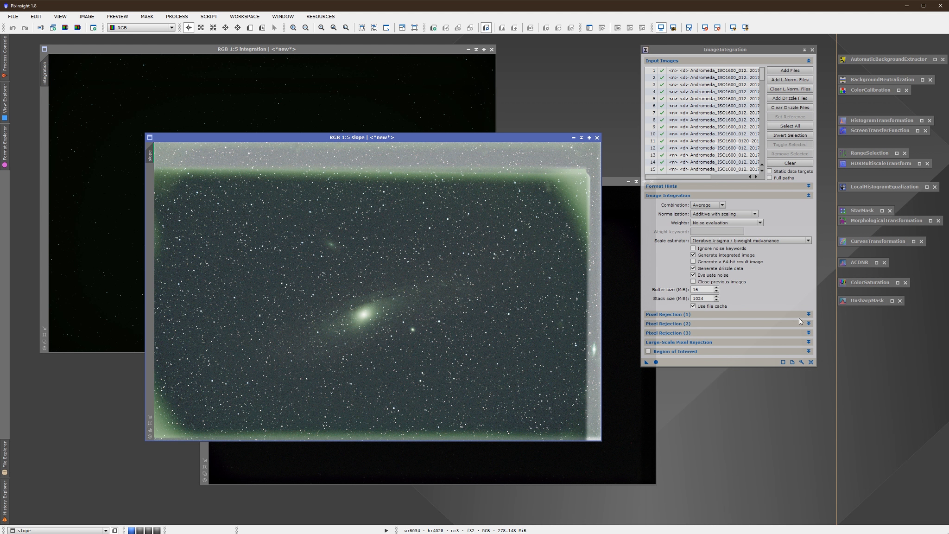
pyautogui.click(809, 314)
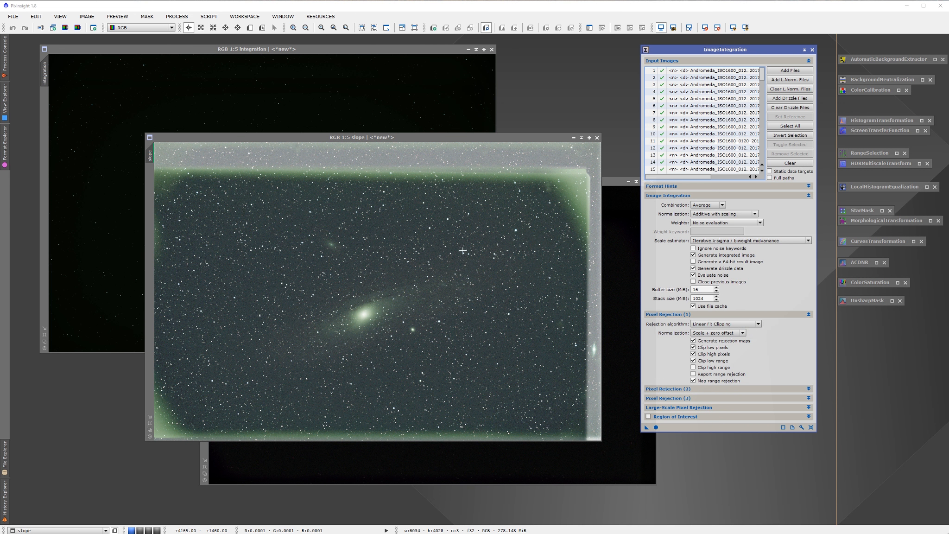
pyautogui.moveTo(446, 138); pyautogui.dragTo(422, 121)
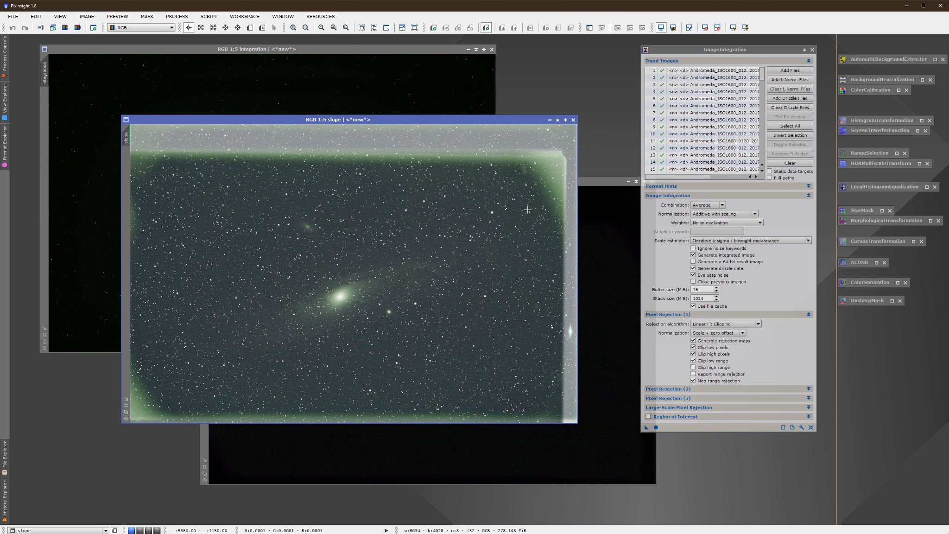
pyautogui.moveTo(533, 120)
pyautogui.mouseDown()
pyautogui.moveTo(512, 120)
pyautogui.moveTo(535, 121)
pyautogui.mouseUp()
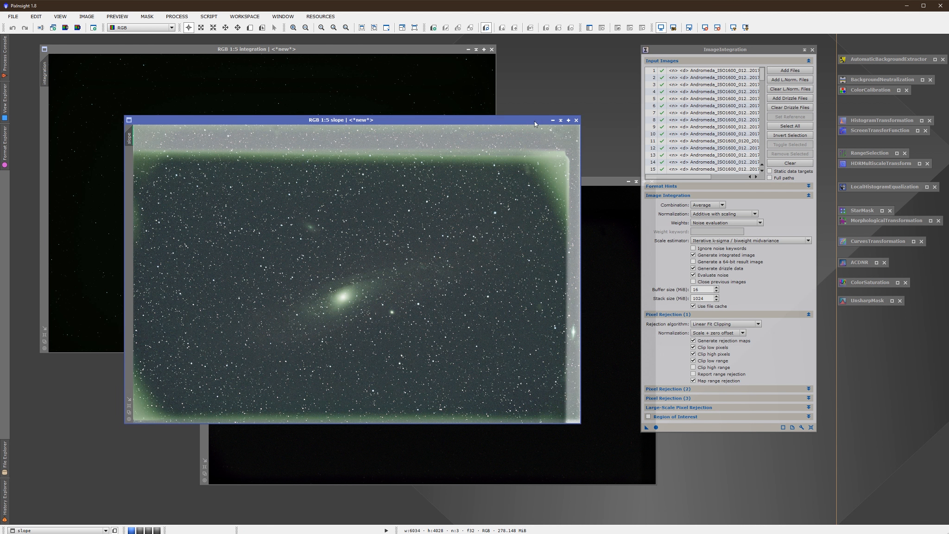
pyautogui.click(577, 121)
# Auto-stretch the rejection_high map to examine the rejected high pixels and close it
pyautogui.click(564, 182)
pyautogui.doubleClick(520, 182)
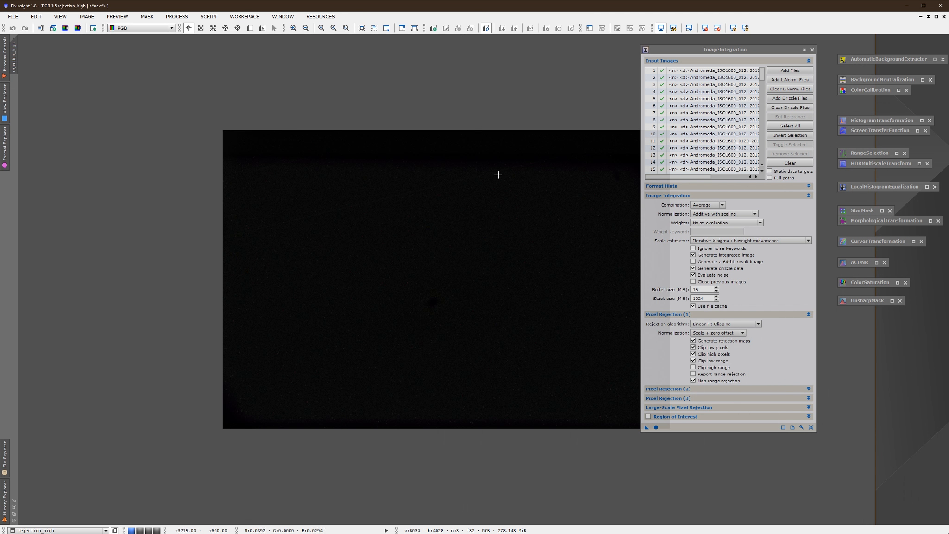
pyautogui.click(936, 17)
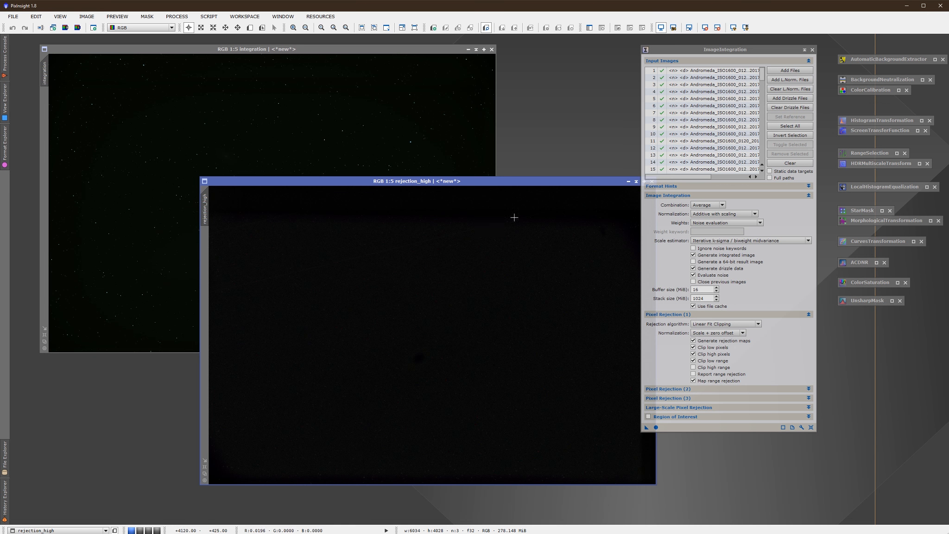
pyautogui.moveTo(498, 182); pyautogui.dragTo(461, 181)
pyautogui.click(733, 27)
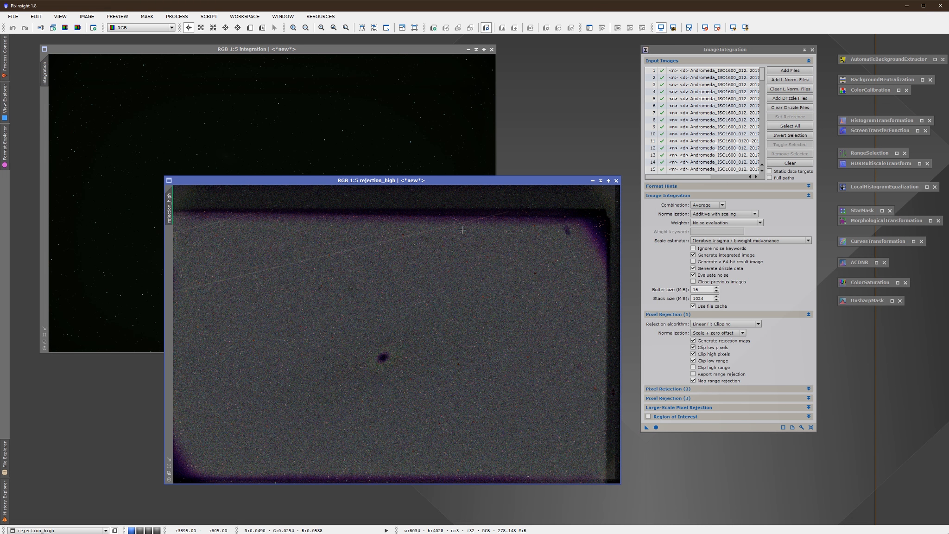
pyautogui.click(616, 180)
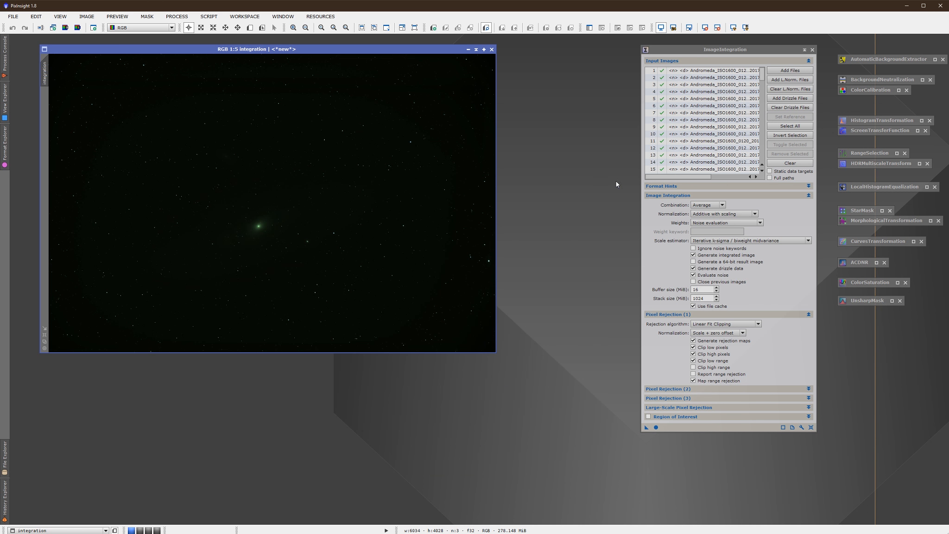
# Auto-stretch the integration image in an enlarged window and inspect the galaxy and stars up close
pyautogui.moveTo(402, 49); pyautogui.dragTo(438, 70)
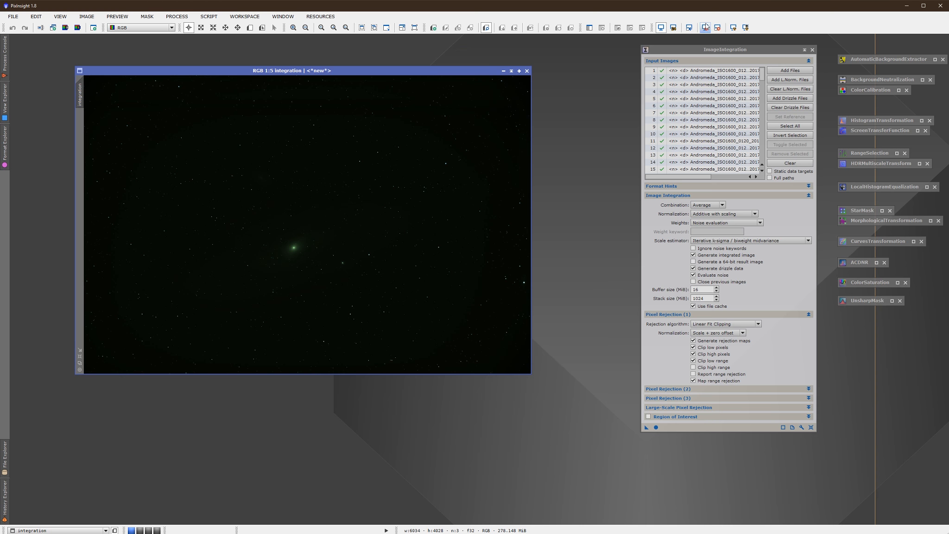
pyautogui.click(733, 27)
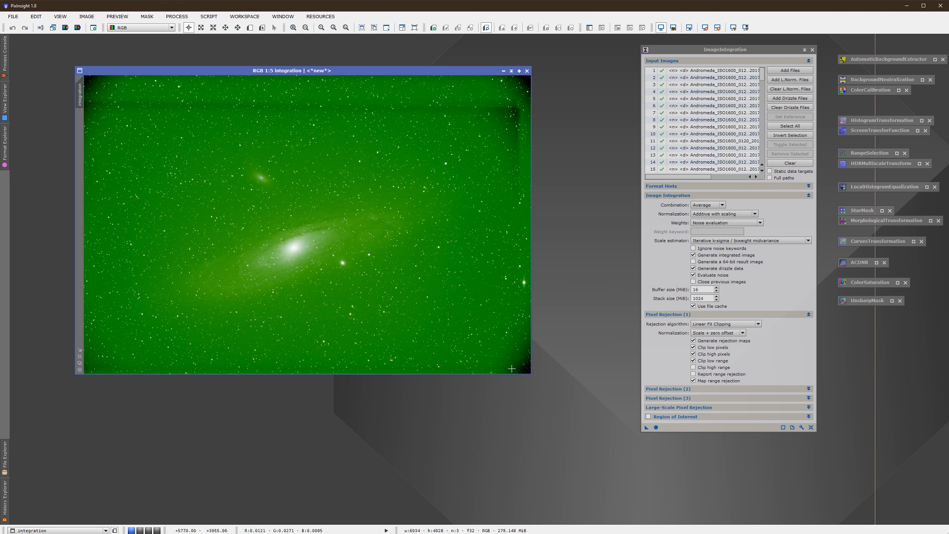
pyautogui.moveTo(529, 374); pyautogui.dragTo(561, 418)
pyautogui.scroll(7, 330, 300)
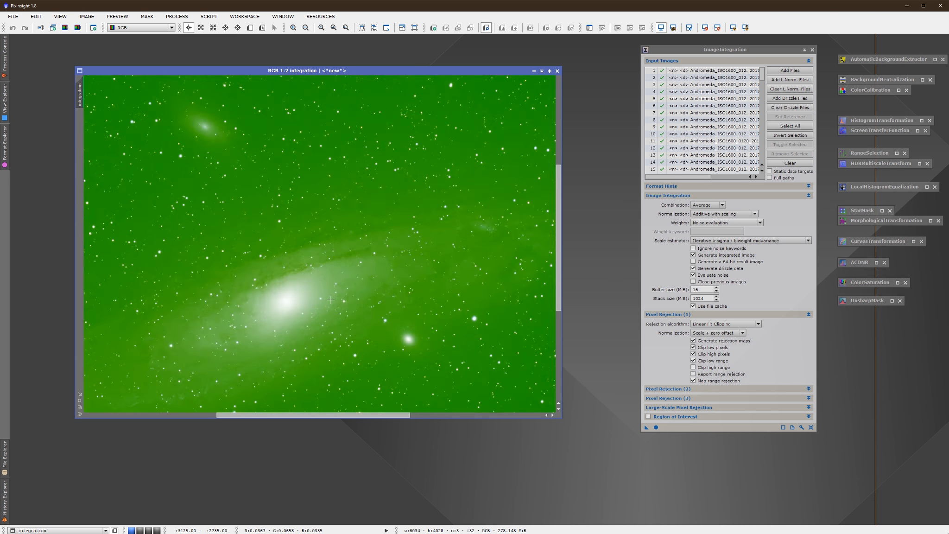
pyautogui.scroll(3, 330, 300)
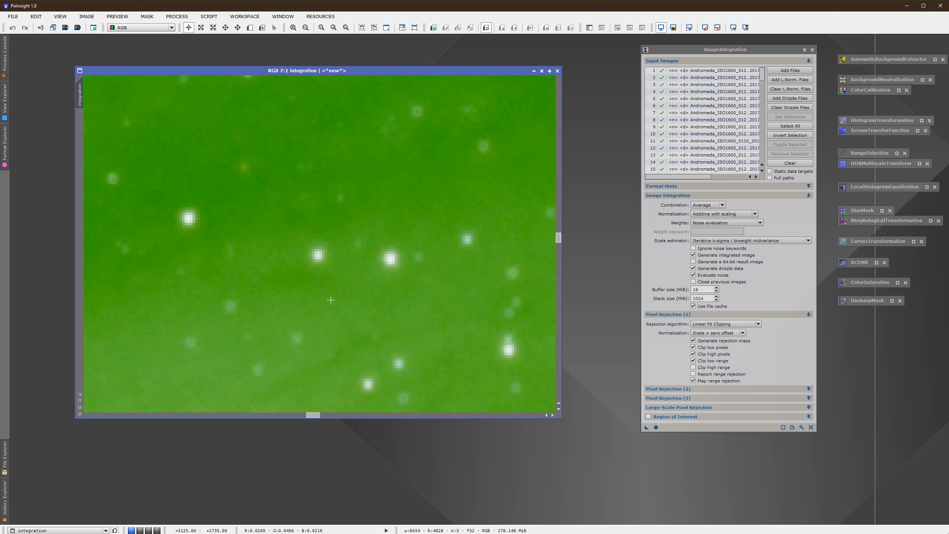
pyautogui.scroll(-11, 238, 278)
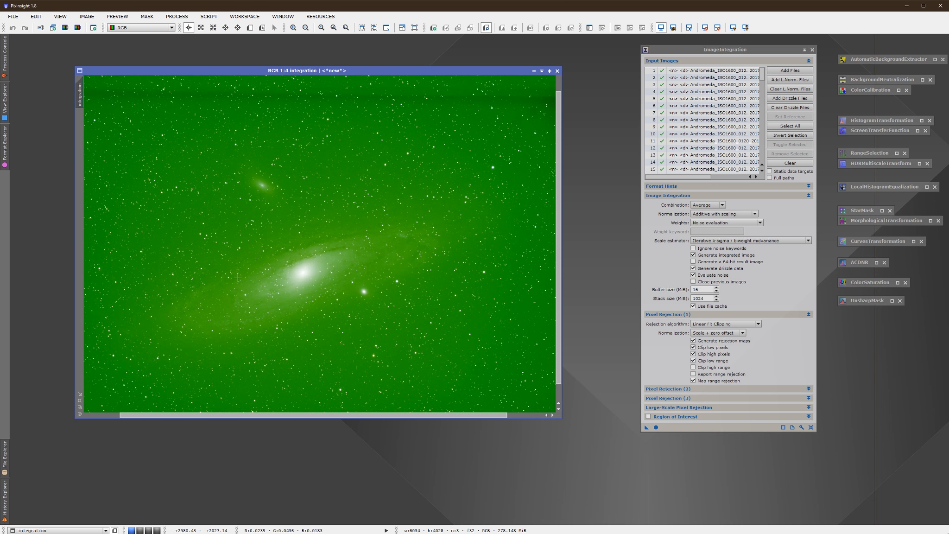
pyautogui.scroll(2, 238, 278)
pyautogui.scroll(-1, 238, 277)
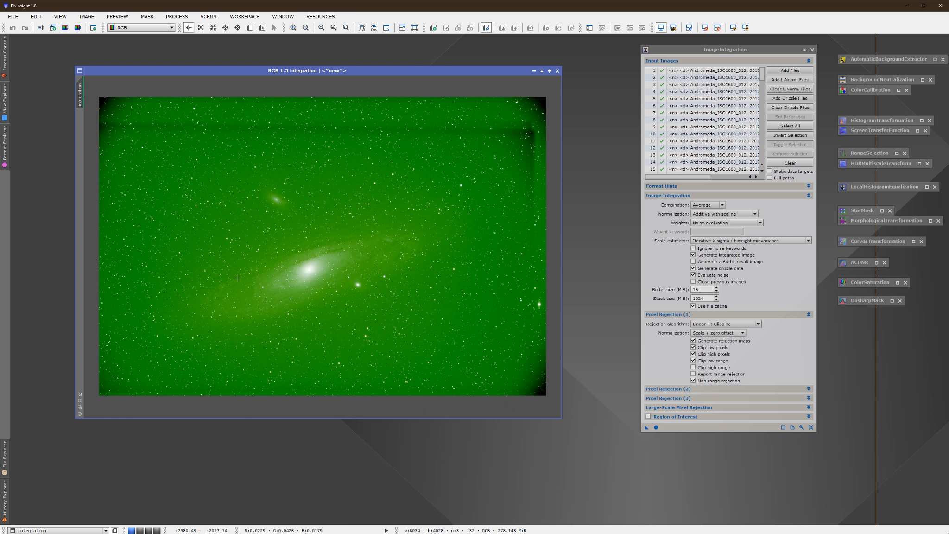
# Move the integration image out of the way and close the ImageIntegration process
pyautogui.moveTo(364, 71); pyautogui.dragTo(306, 47)
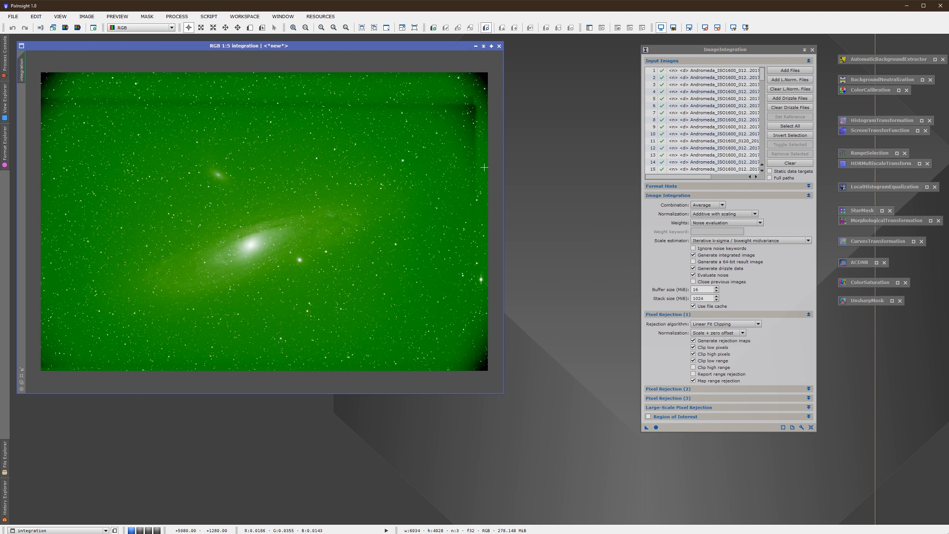
pyautogui.moveTo(731, 50); pyautogui.dragTo(666, 49)
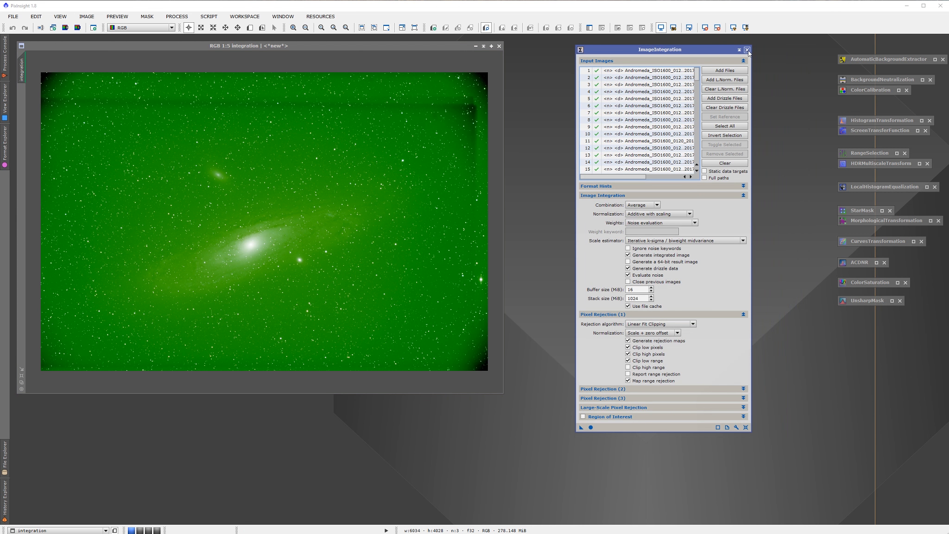
pyautogui.click(747, 50)
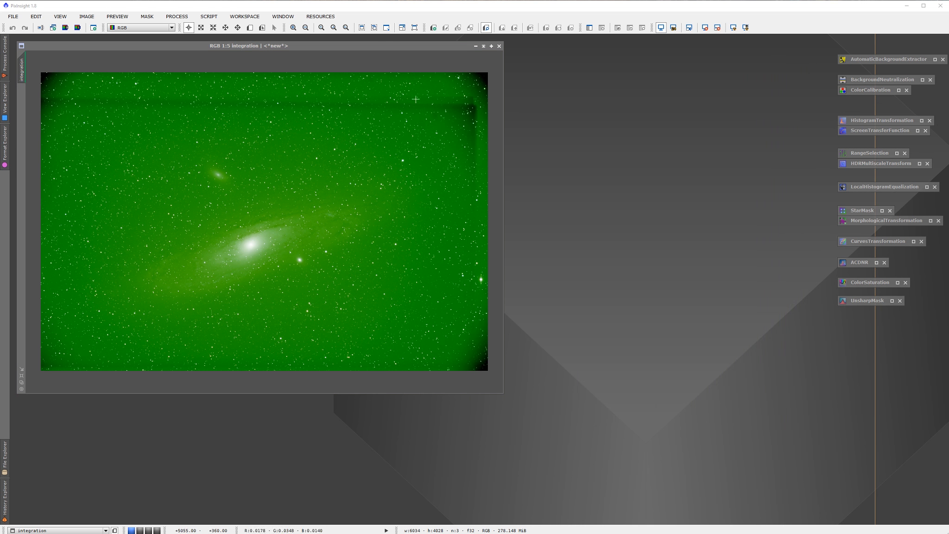
# Open the DrizzleIntegration process
pyautogui.click(177, 17)
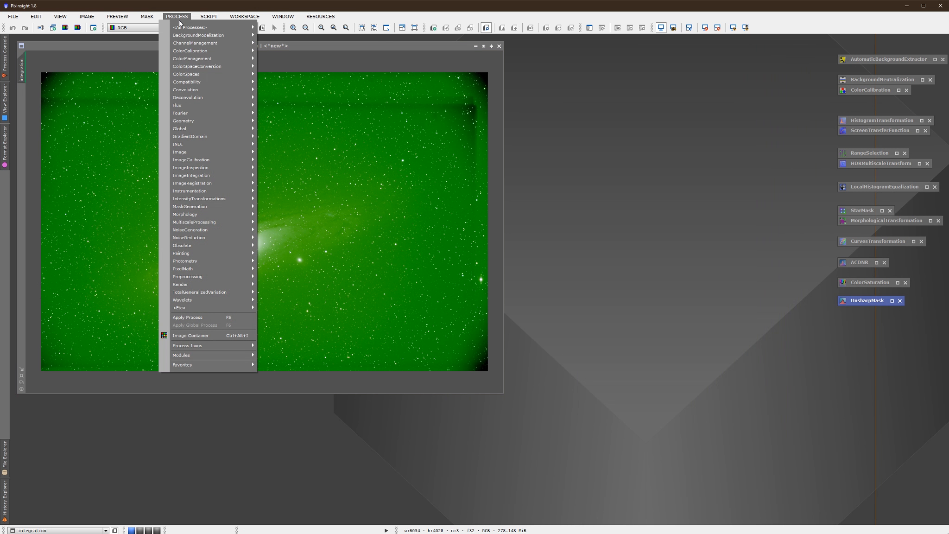
pyautogui.moveTo(181, 178)
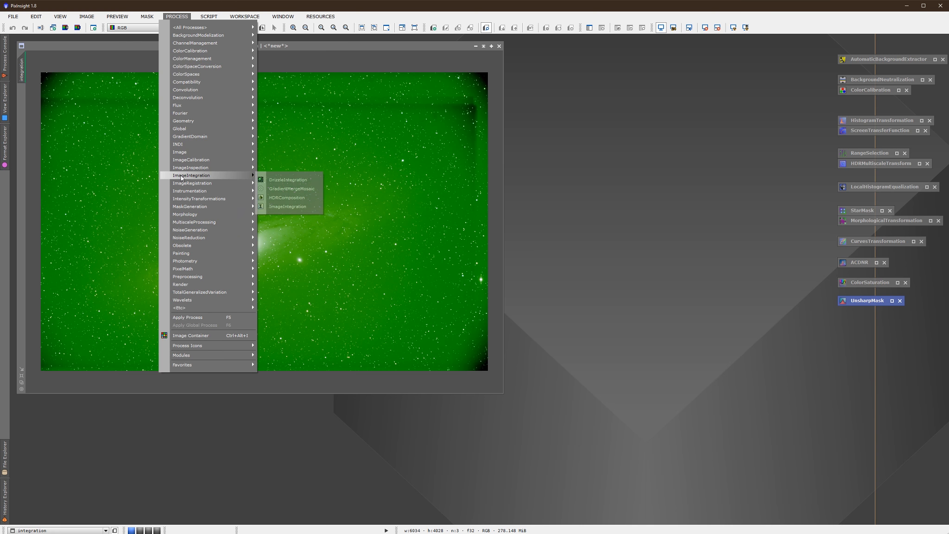
# Open DrizzleIntegration and load all the Andromeda .xdrz drizzle data files from the Registered folder
pyautogui.click(286, 179)
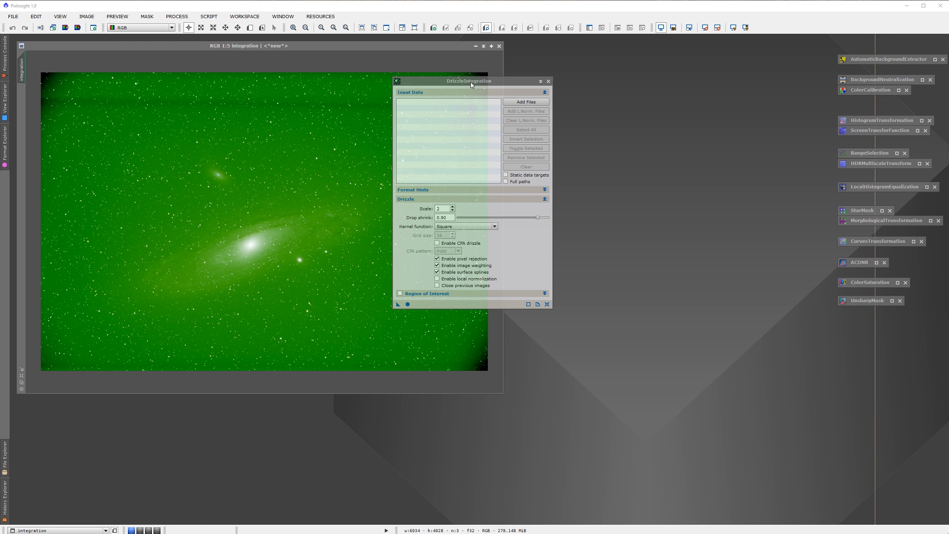
pyautogui.moveTo(470, 82); pyautogui.dragTo(654, 91)
pyautogui.click(692, 112)
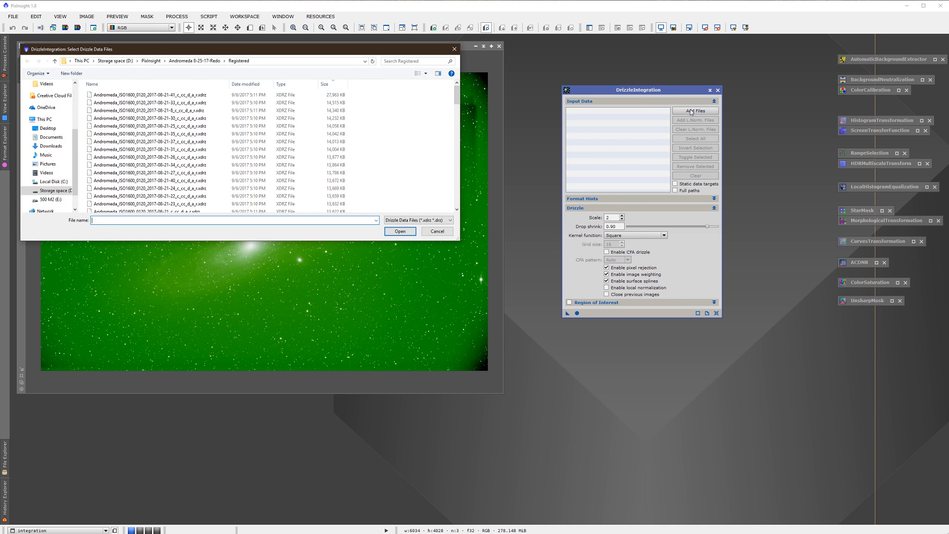
pyautogui.click(304, 95)
pyautogui.moveTo(456, 93); pyautogui.dragTo(456, 197)
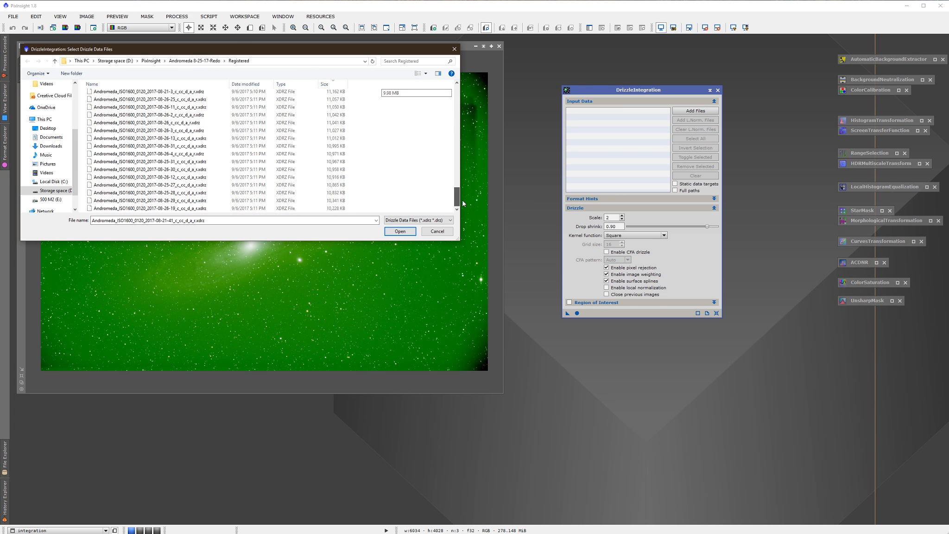
pyautogui.keyDown('shift'); pyautogui.click(313, 210); pyautogui.keyUp('shift')
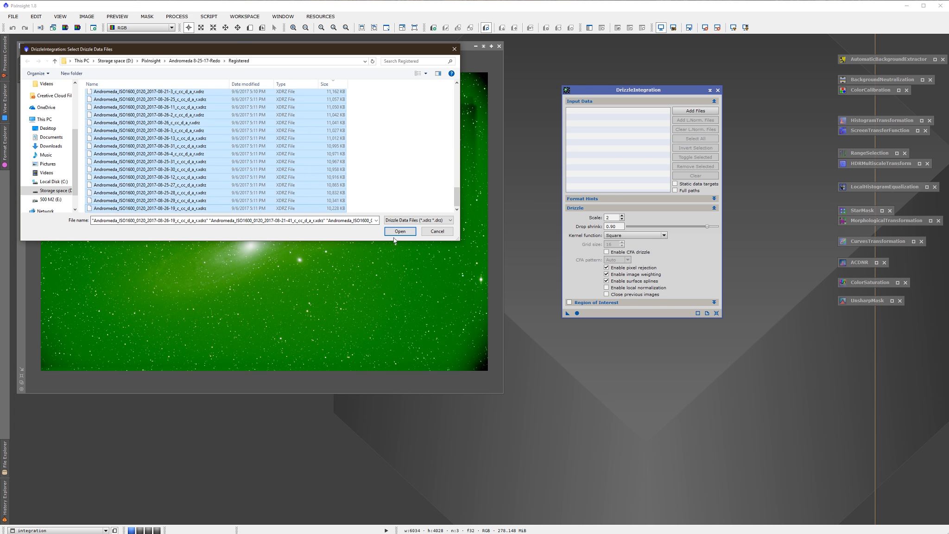
pyautogui.click(400, 231)
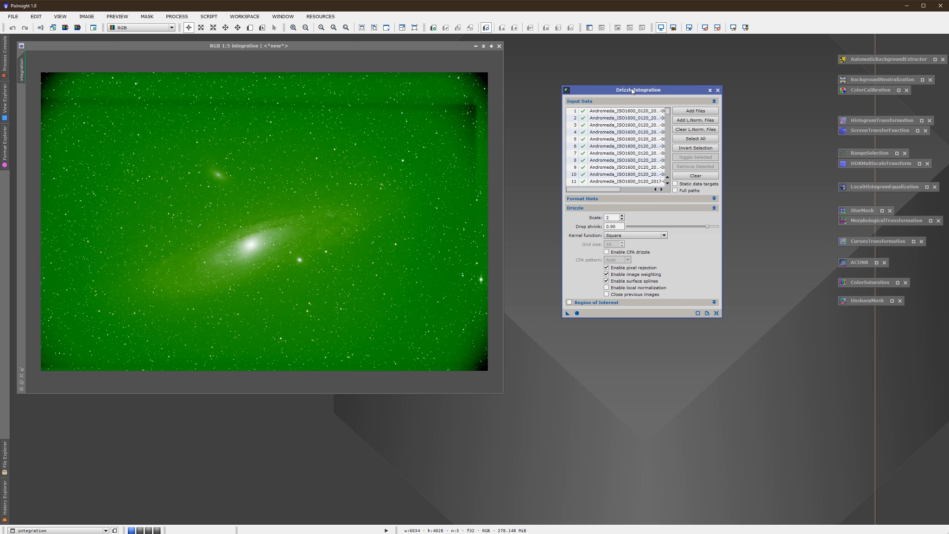
# Run DrizzleIntegration on the loaded files with scale 2, drop shrink 0.90 and the square kernel
pyautogui.moveTo(633, 91); pyautogui.dragTo(653, 78)
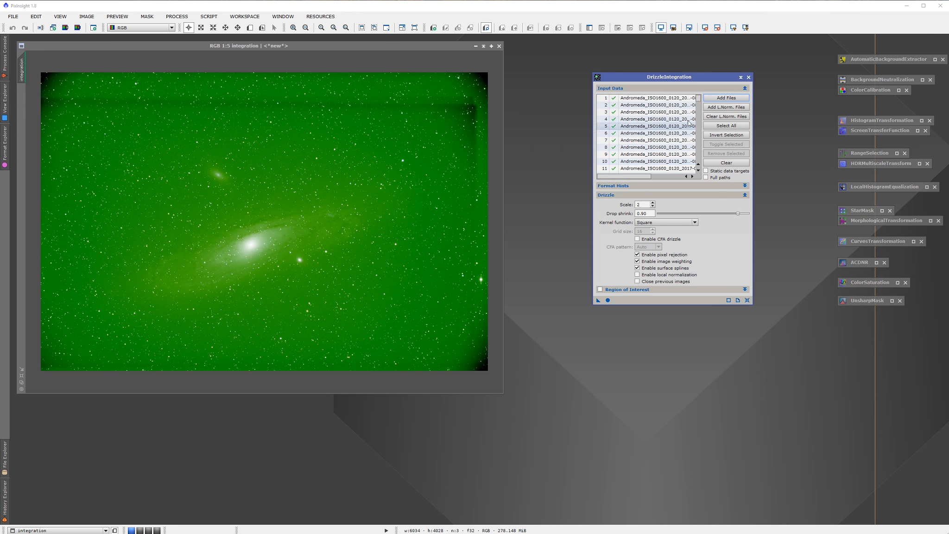
pyautogui.moveTo(695, 79); pyautogui.dragTo(677, 71)
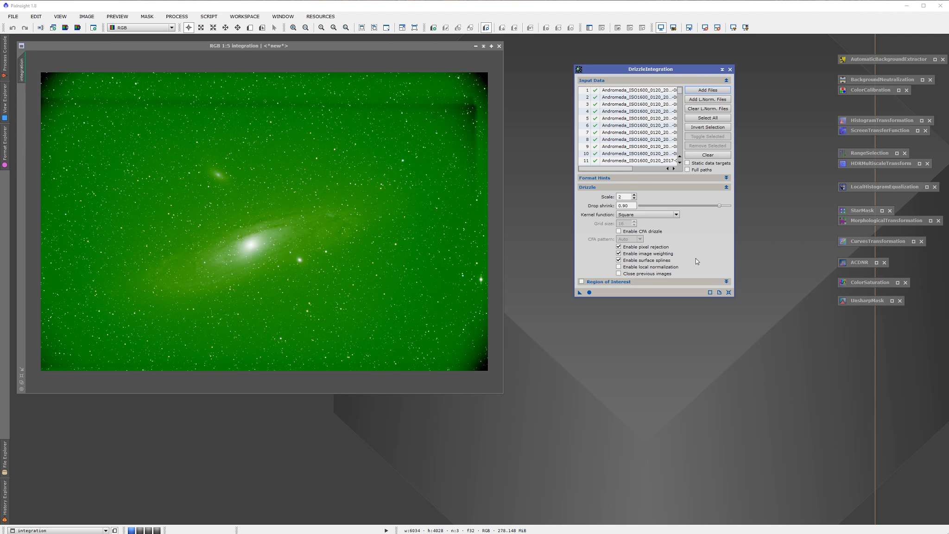
pyautogui.moveTo(686, 69); pyautogui.dragTo(733, 67)
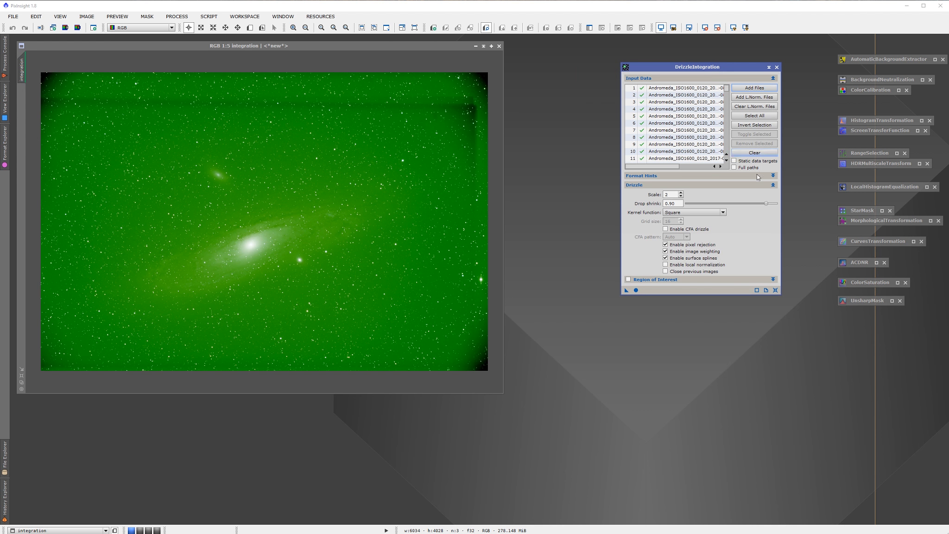
pyautogui.click(636, 290)
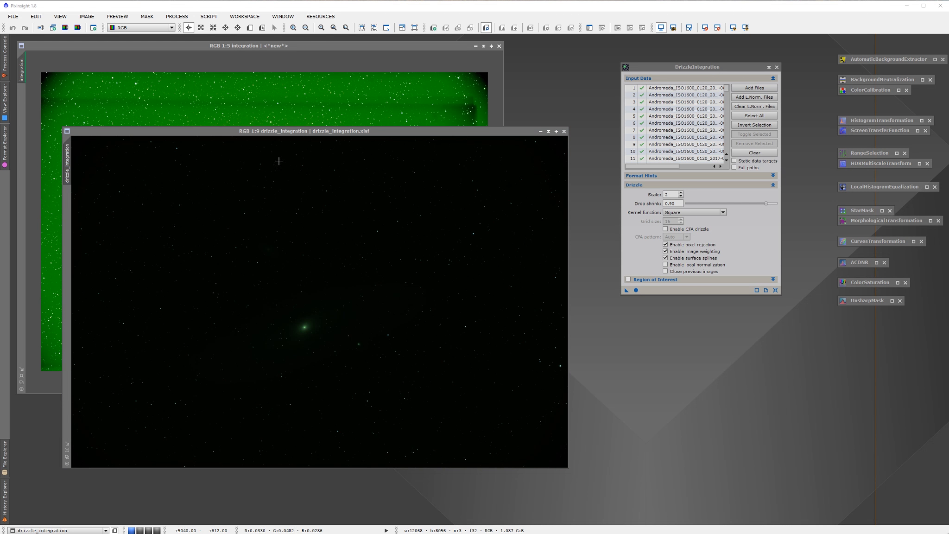
# Auto-stretch the display of the drizzle_integration image, close DrizzleIntegration and place the image beside the original integration
pyautogui.click(733, 28)
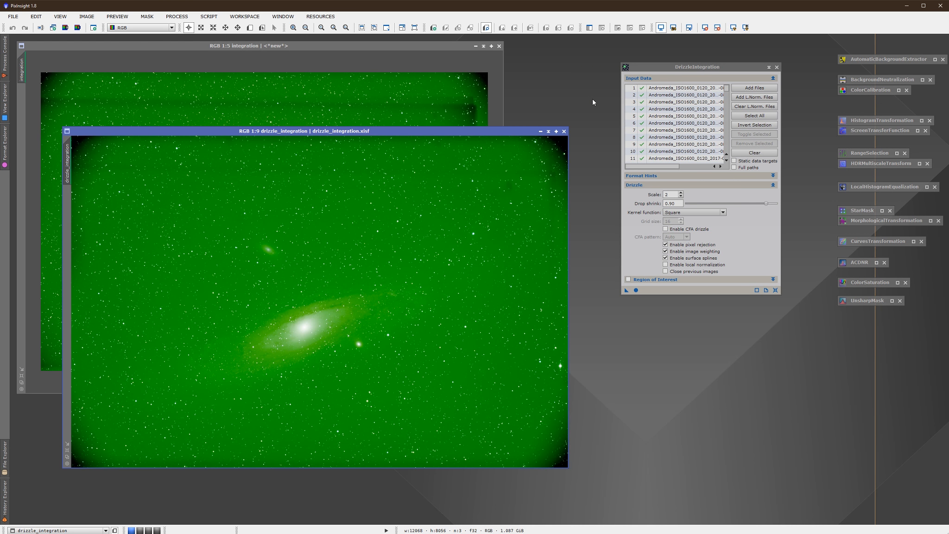
pyautogui.click(776, 68)
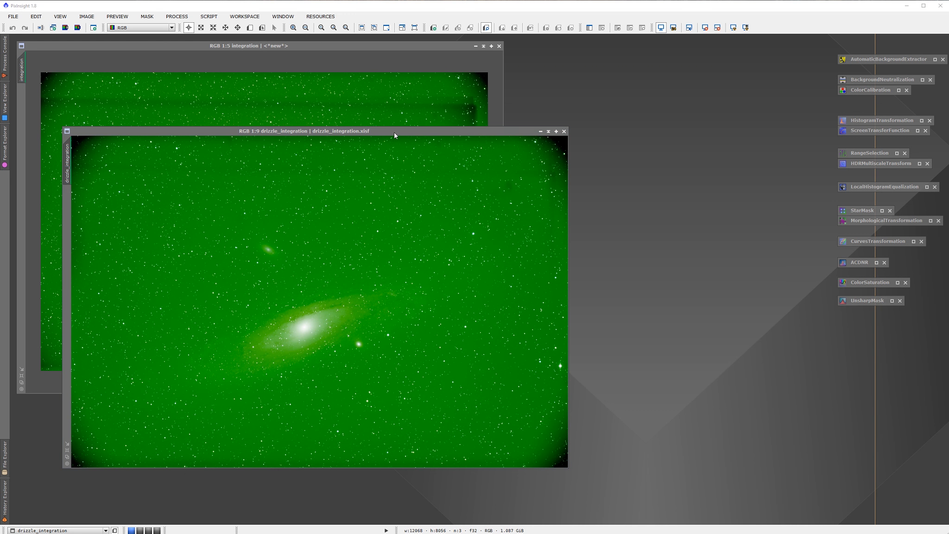
pyautogui.moveTo(395, 131); pyautogui.dragTo(700, 54)
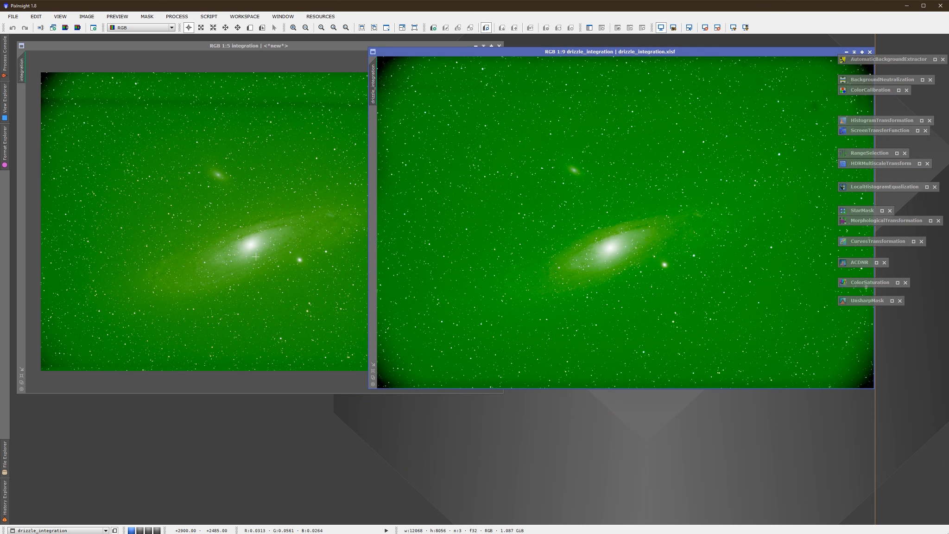
# Examine the stars around the galaxy core in the original integration image at 3:1 magnification
pyautogui.scroll(-1, 249, 267)
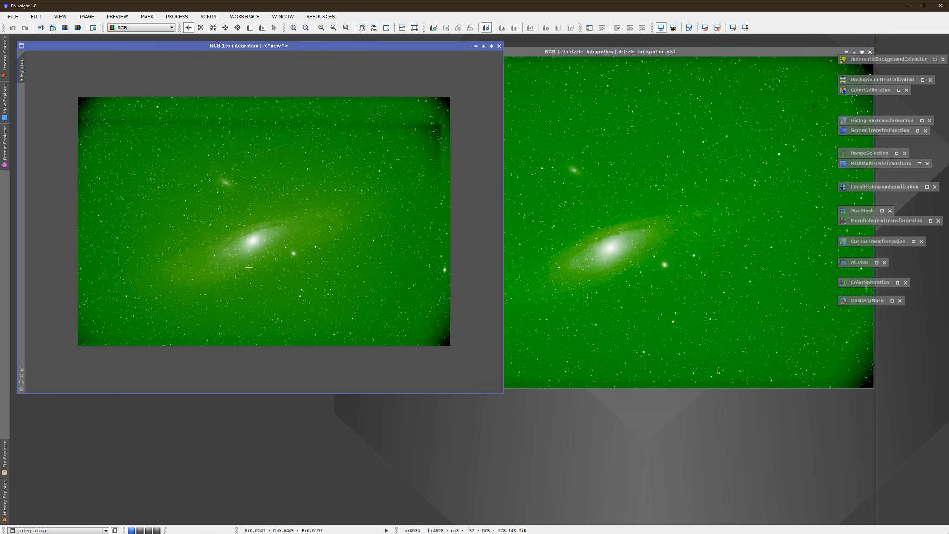
pyautogui.scroll(8, 249, 268)
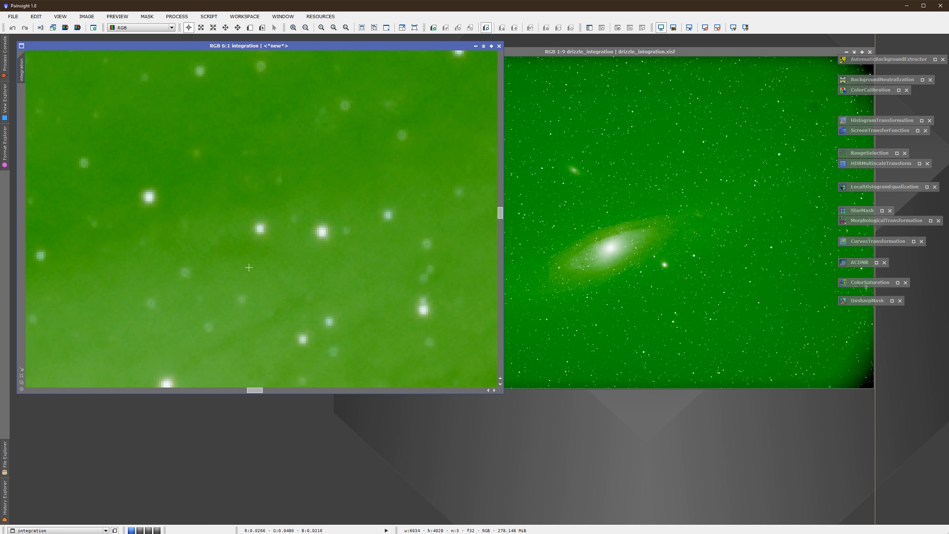
pyautogui.scroll(-3, 249, 267)
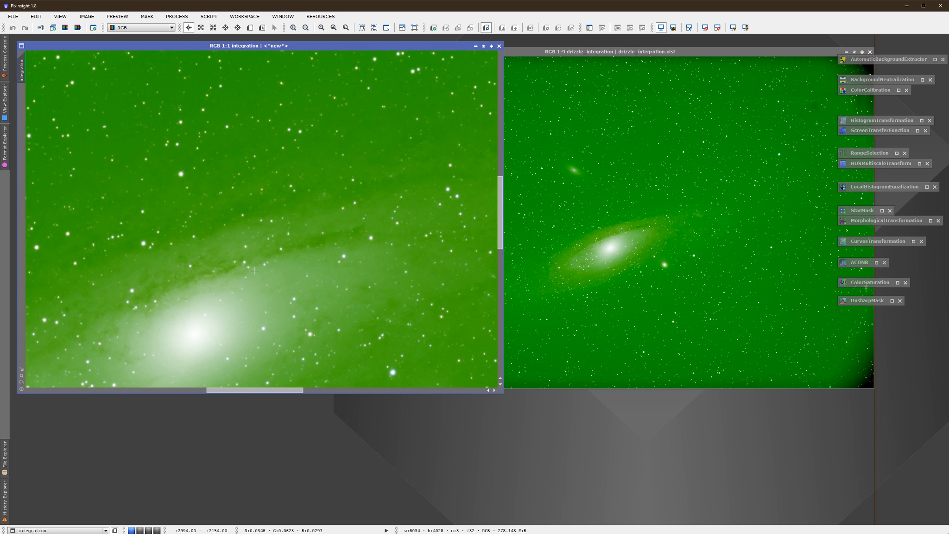
pyautogui.scroll(2, 200, 334)
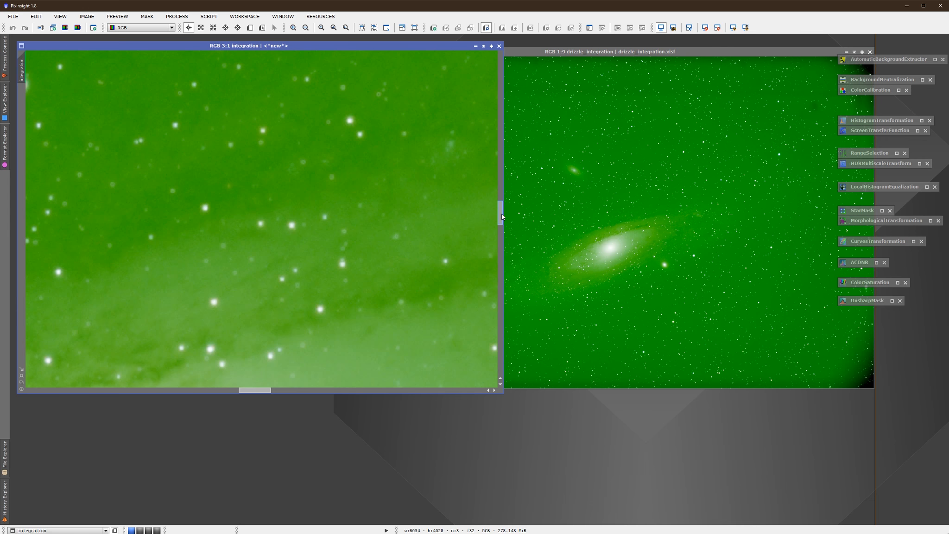
pyautogui.moveTo(500, 213); pyautogui.dragTo(499, 239)
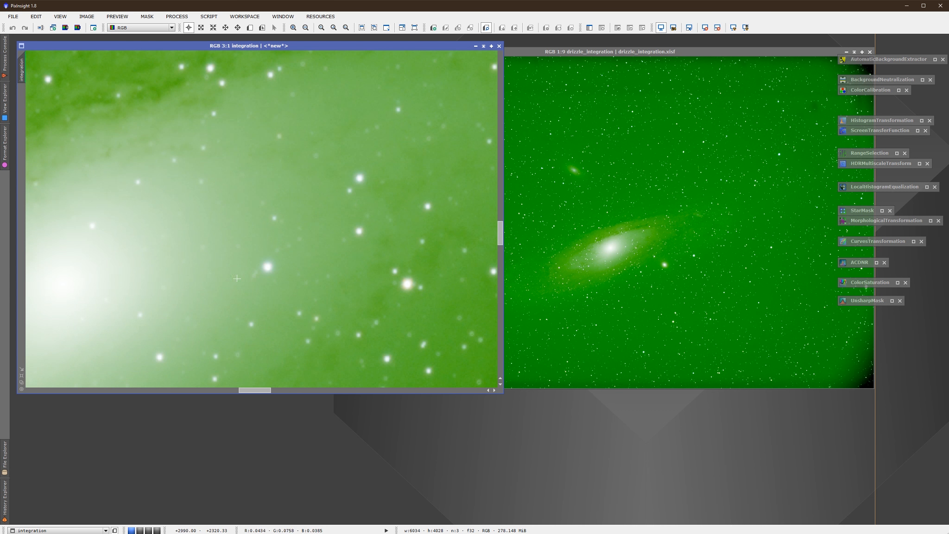
pyautogui.scroll(1, 261, 269)
pyautogui.scroll(-1, 244, 288)
# Examine the same star field beside the galaxy core in the drizzle_integration image at 3:1 magnification
pyautogui.click(620, 254)
pyautogui.scroll(7, 619, 257)
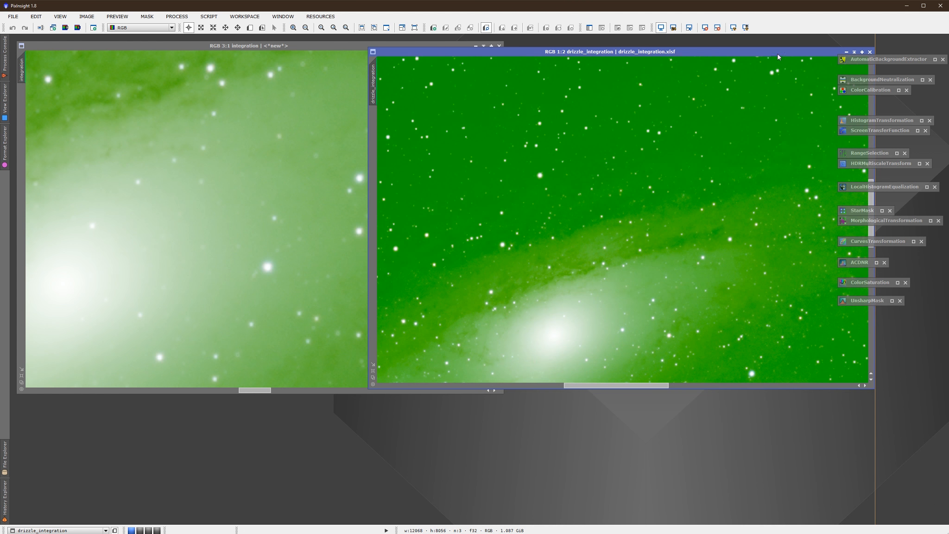
pyautogui.moveTo(778, 52); pyautogui.dragTo(664, 56)
pyautogui.scroll(-1, 758, 214)
pyautogui.scroll(-3, 758, 214)
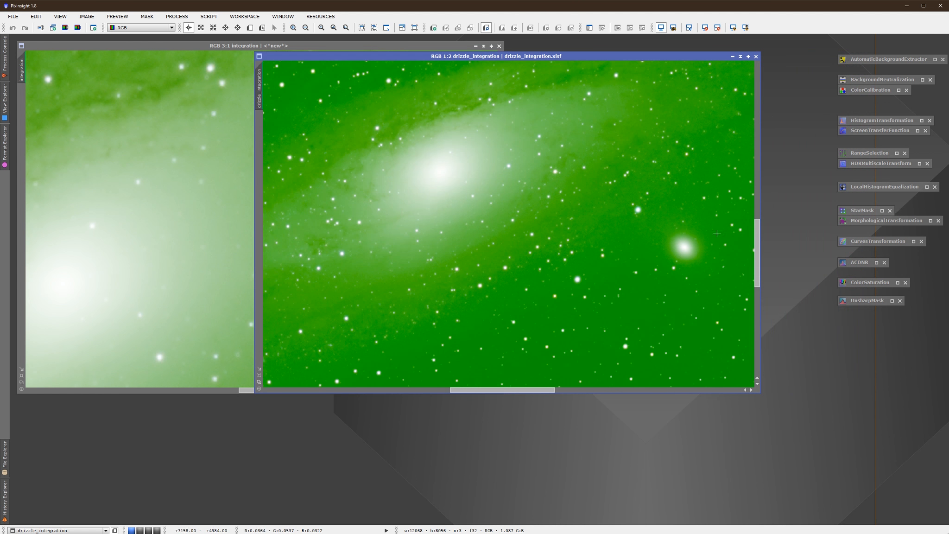
pyautogui.scroll(3, 506, 191)
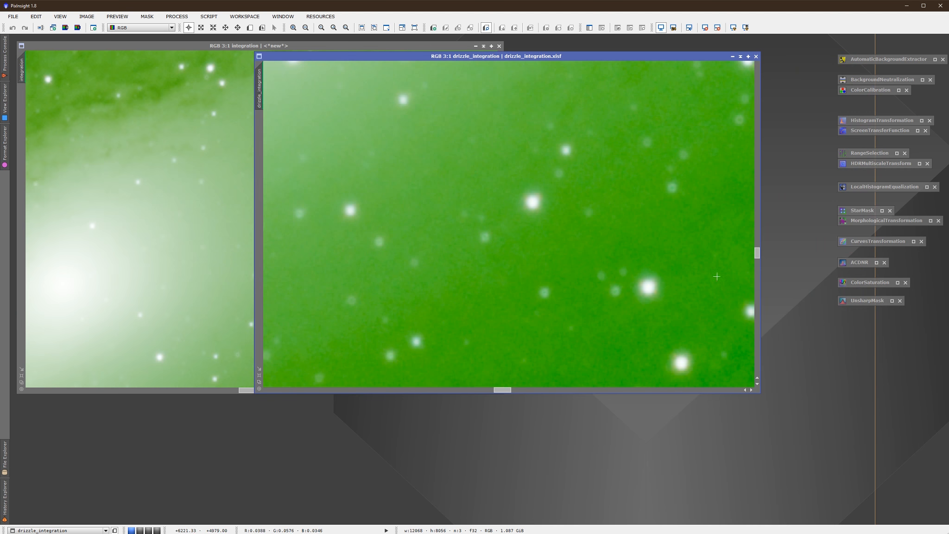
pyautogui.scroll(3, 753, 242)
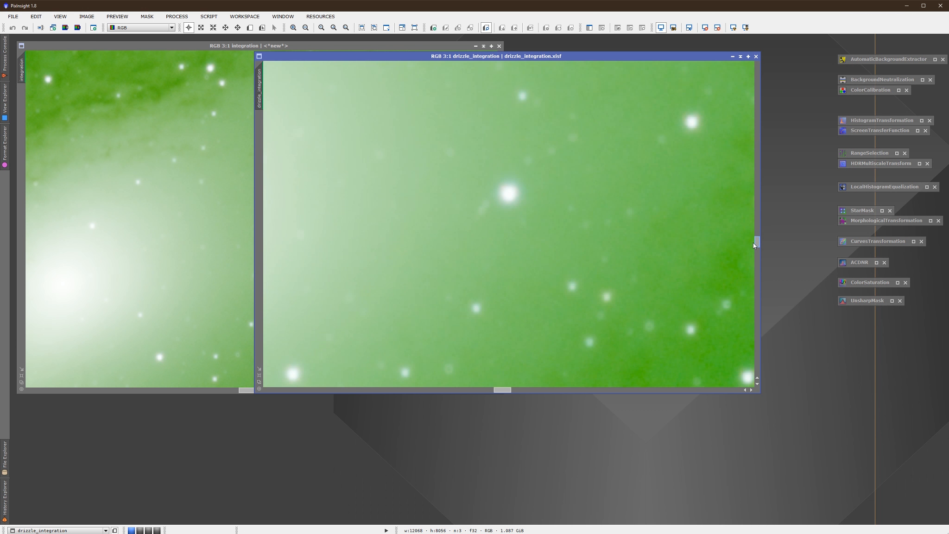
pyautogui.moveTo(502, 390); pyautogui.dragTo(497, 389)
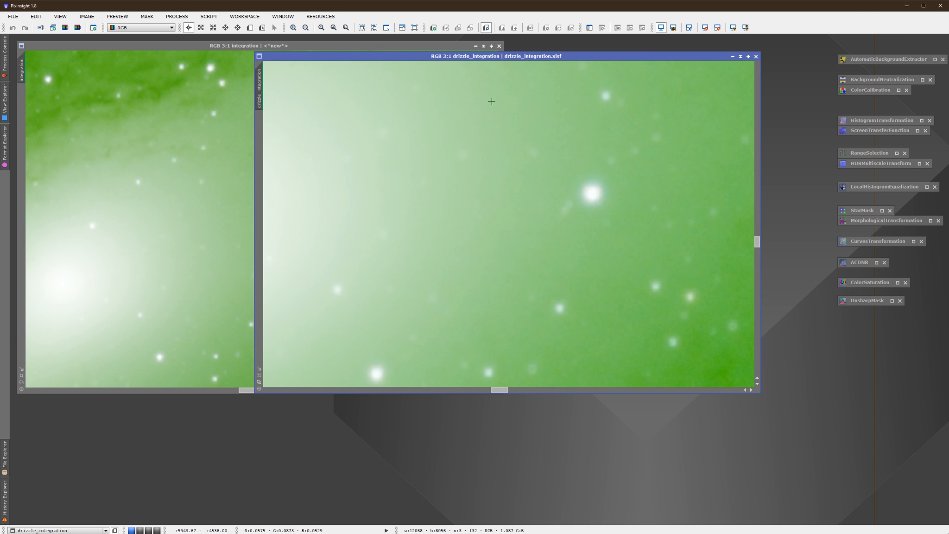
# Compare the bright star beside the galaxy core in the original and drizzled images, both at 6:1 magnification
pyautogui.moveTo(496, 57); pyautogui.dragTo(560, 57)
pyautogui.click(278, 279)
pyautogui.scroll(3, 278, 280)
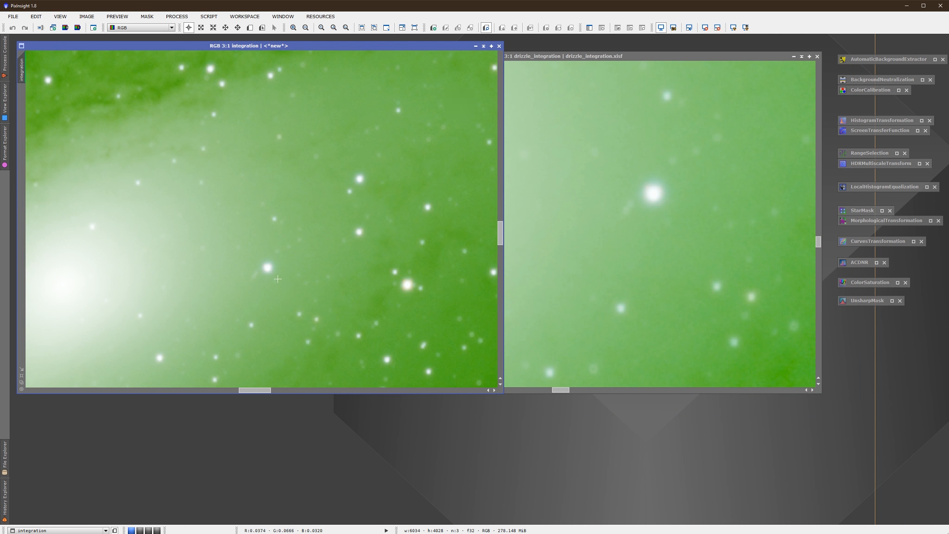
pyautogui.moveTo(500, 234); pyautogui.dragTo(502, 238)
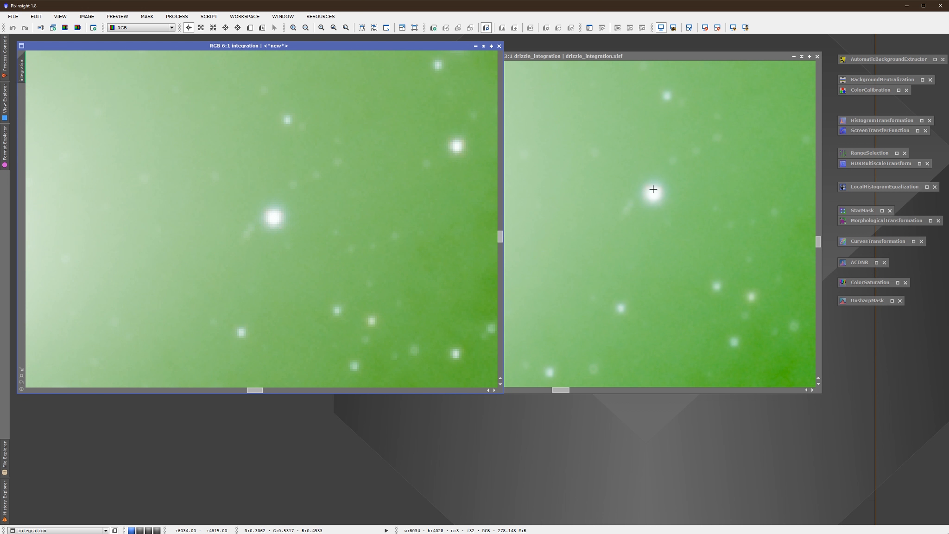
pyautogui.scroll(-1, 689, 207)
pyautogui.scroll(1, 688, 207)
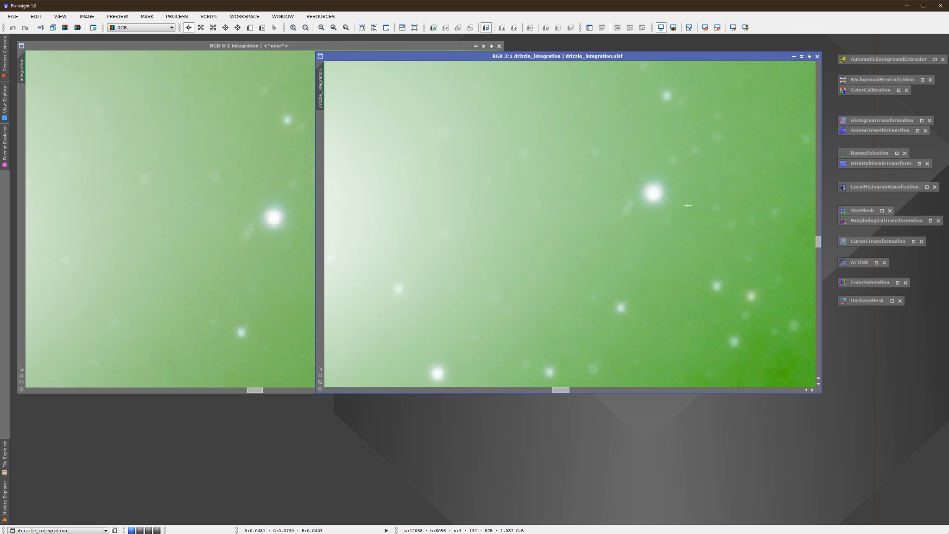
pyautogui.scroll(2, 686, 207)
pyautogui.scroll(1, 685, 207)
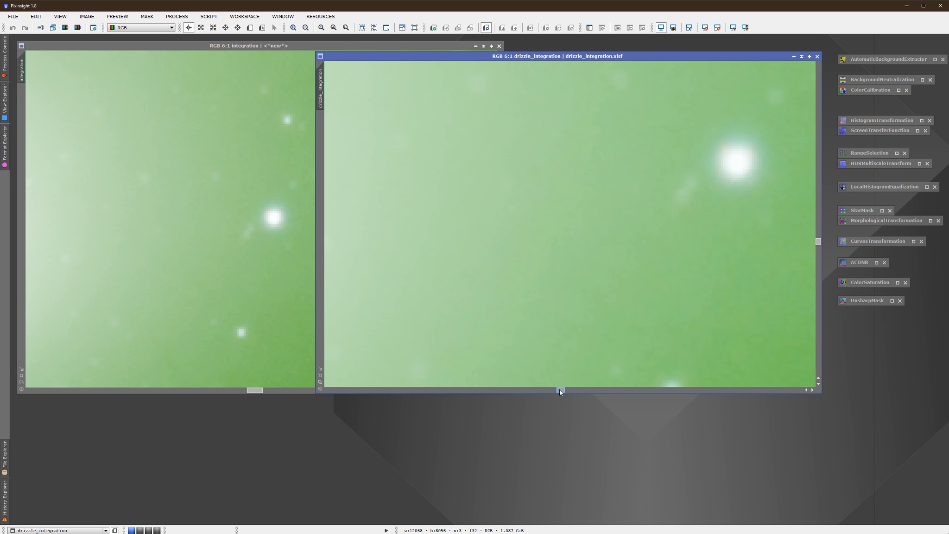
pyautogui.moveTo(561, 392); pyautogui.dragTo(562, 389)
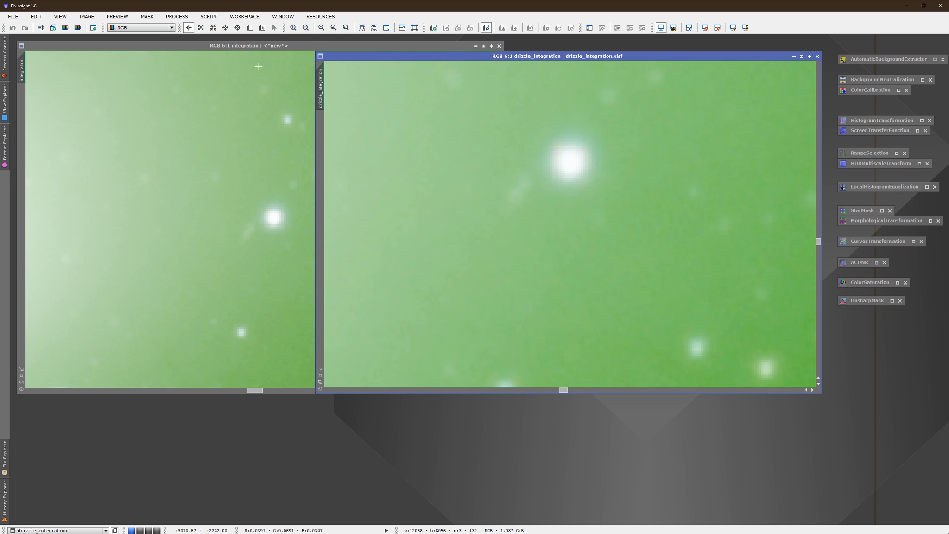
# Inspect the bright star's pixelation in the original integration image at 12:1 against the drizzled image at 6:1
pyautogui.click(303, 44)
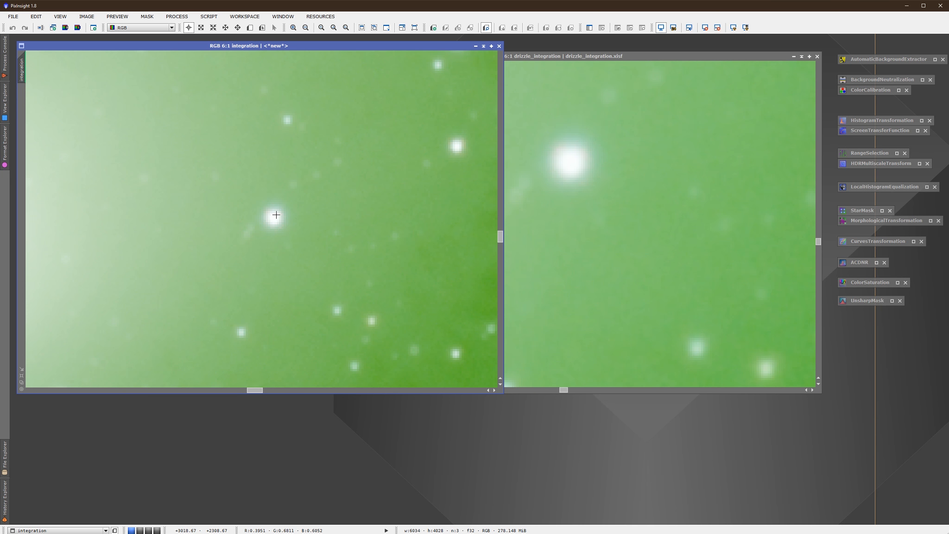
pyautogui.scroll(1, 276, 215)
pyautogui.scroll(5, 276, 215)
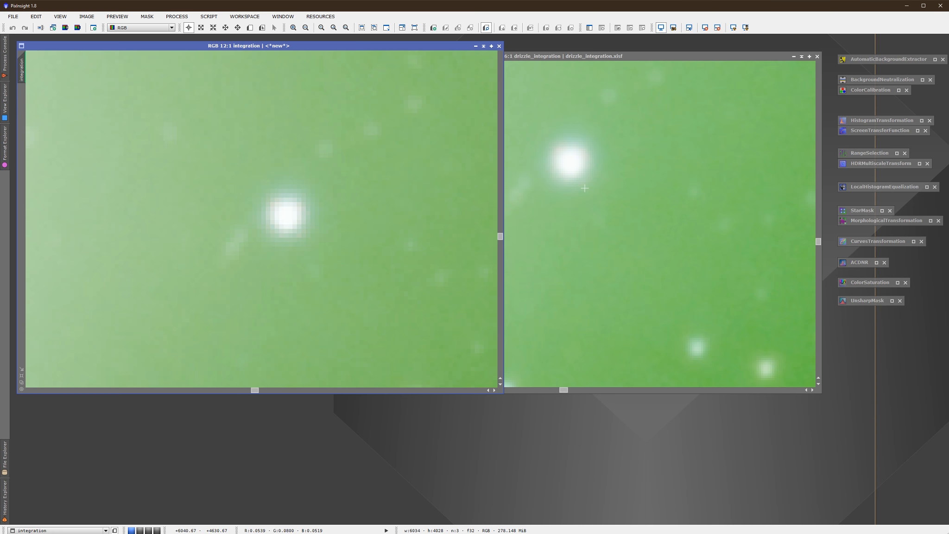
# Show the whole drizzle_integration image and close the original integration image, keeping only the drizzled one open
pyautogui.click(521, 194)
pyautogui.scroll(-10, 520, 195)
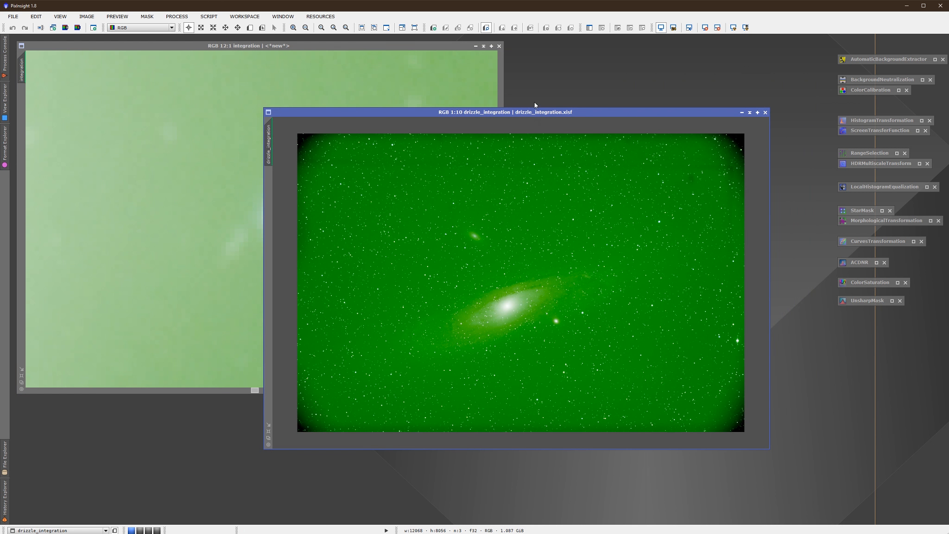
pyautogui.moveTo(537, 114); pyautogui.dragTo(562, 96)
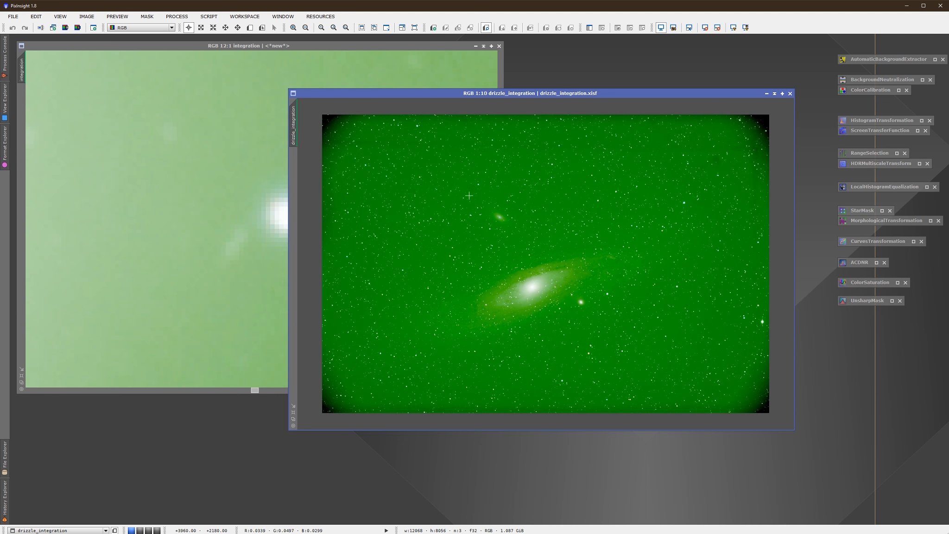
pyautogui.click(418, 46)
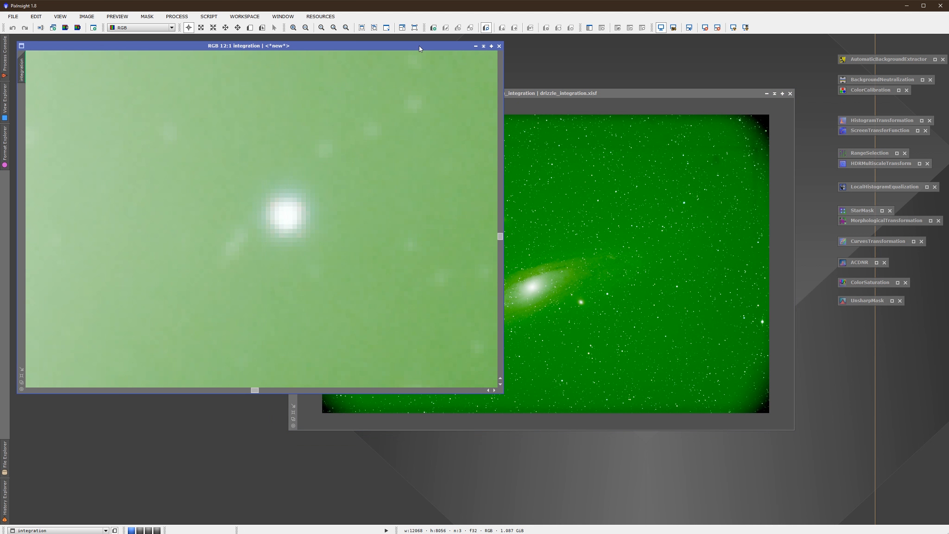
pyautogui.click(499, 46)
pyautogui.moveTo(501, 93); pyautogui.dragTo(371, 99)
# Examine the galaxy core and surrounding dust lanes in the drizzle_integration image at 1:2 magnification
pyautogui.scroll(3, 448, 286)
pyautogui.scroll(5, 447, 286)
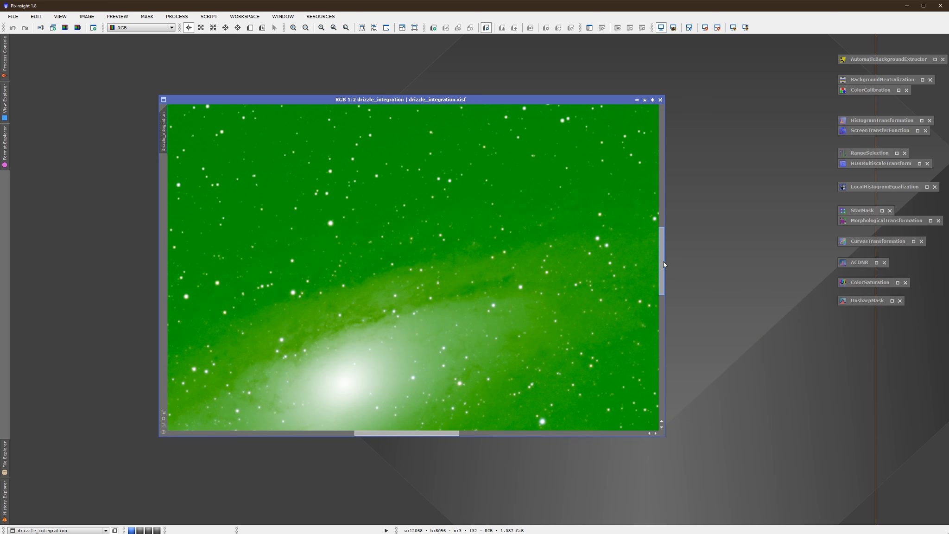
pyautogui.moveTo(662, 261); pyautogui.dragTo(668, 286)
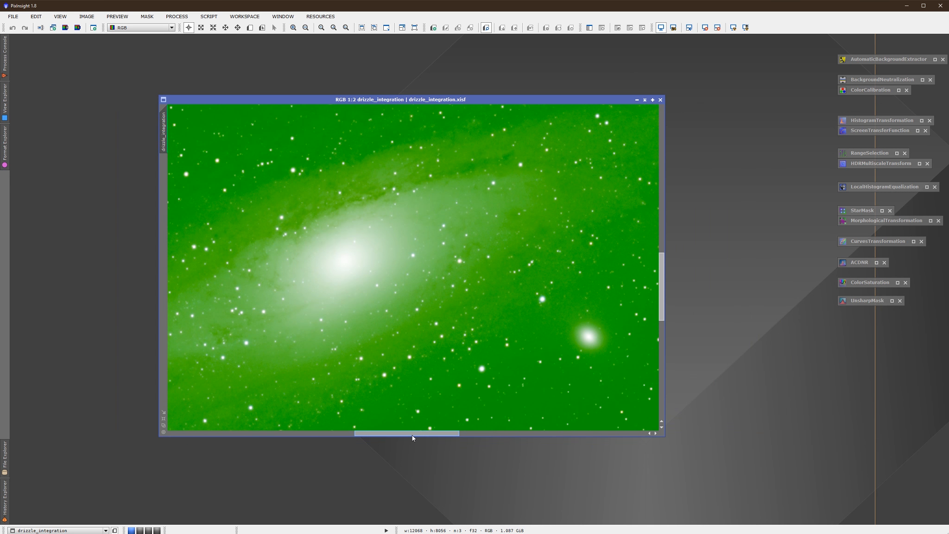
pyautogui.moveTo(412, 435)
pyautogui.mouseDown()
pyautogui.moveTo(422, 435)
pyautogui.moveTo(403, 432)
pyautogui.mouseUp()
pyautogui.scroll(2, 416, 371)
pyautogui.scroll(-8, 416, 371)
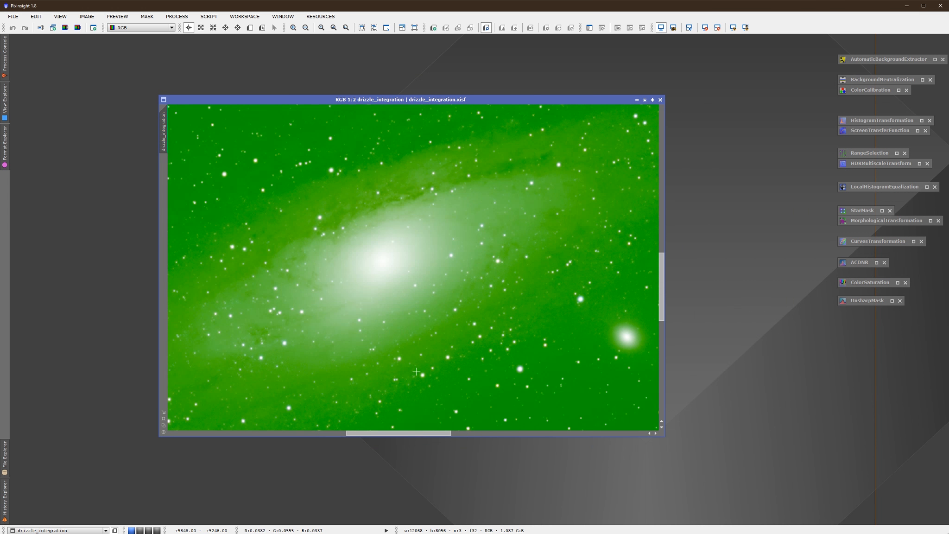
# Crop the drizzle_integration image around the galaxies to 8410 × 6020 pixels with DynamicCrop, excluding the dark corners, and close the process
pyautogui.scroll(-1, 416, 371)
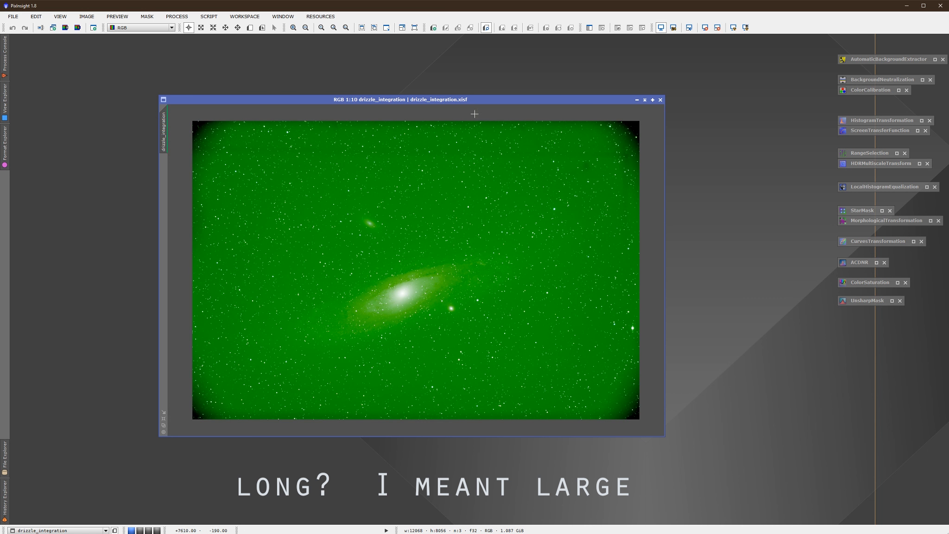
pyautogui.moveTo(480, 101); pyautogui.dragTo(465, 85)
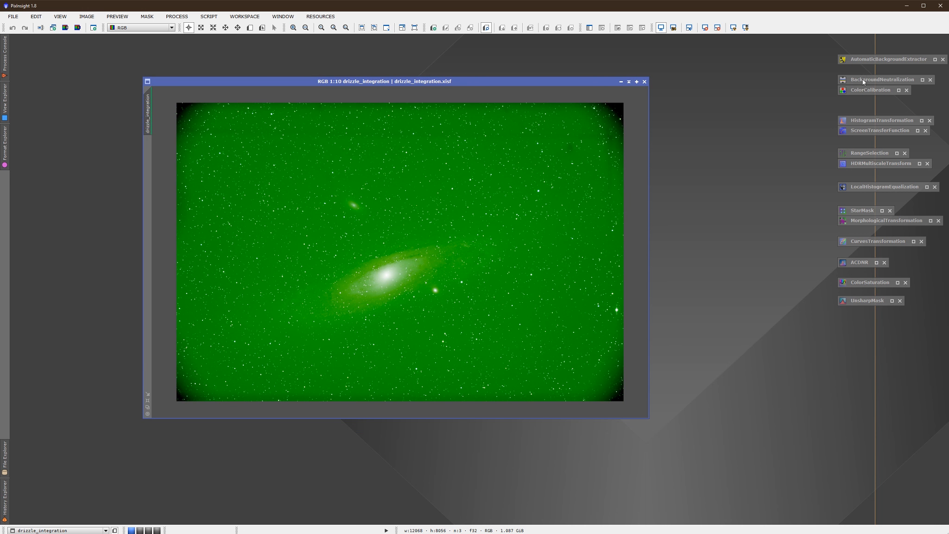
pyautogui.click(183, 19)
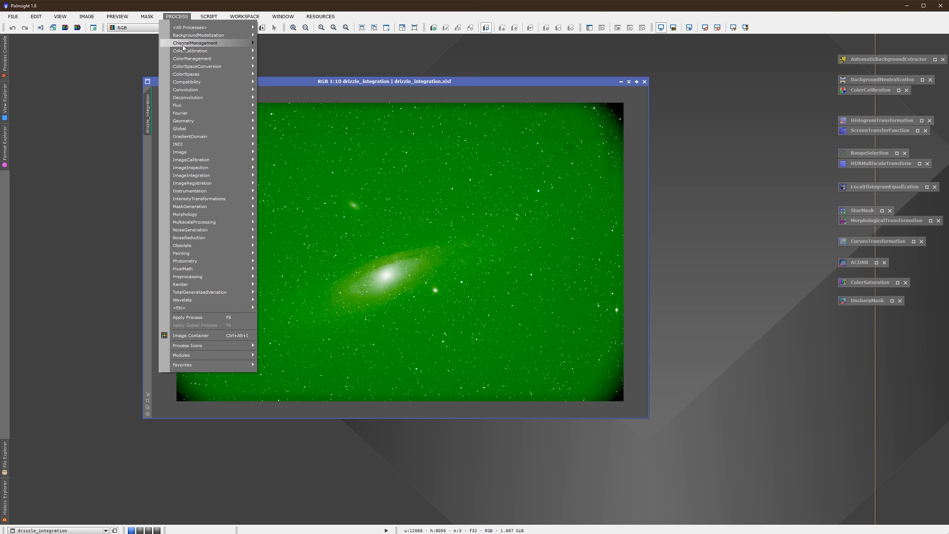
pyautogui.moveTo(243, 121)
pyautogui.click(285, 142)
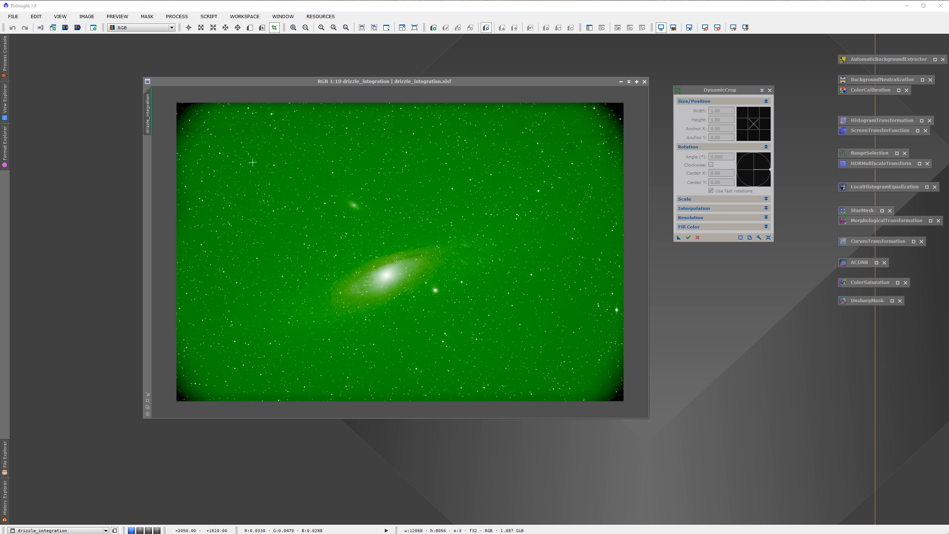
pyautogui.moveTo(252, 162); pyautogui.dragTo(564, 387)
pyautogui.moveTo(529, 344); pyautogui.dragTo(507, 344)
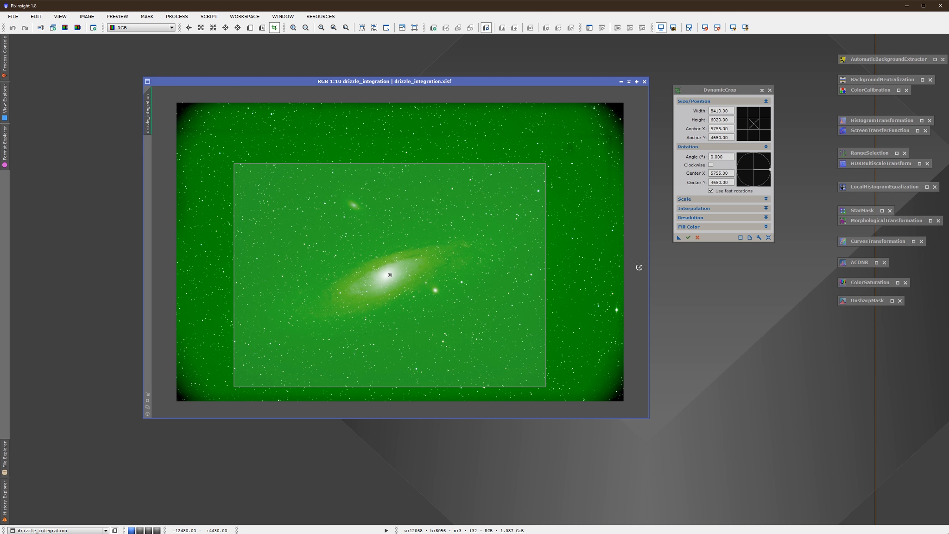
pyautogui.click(688, 237)
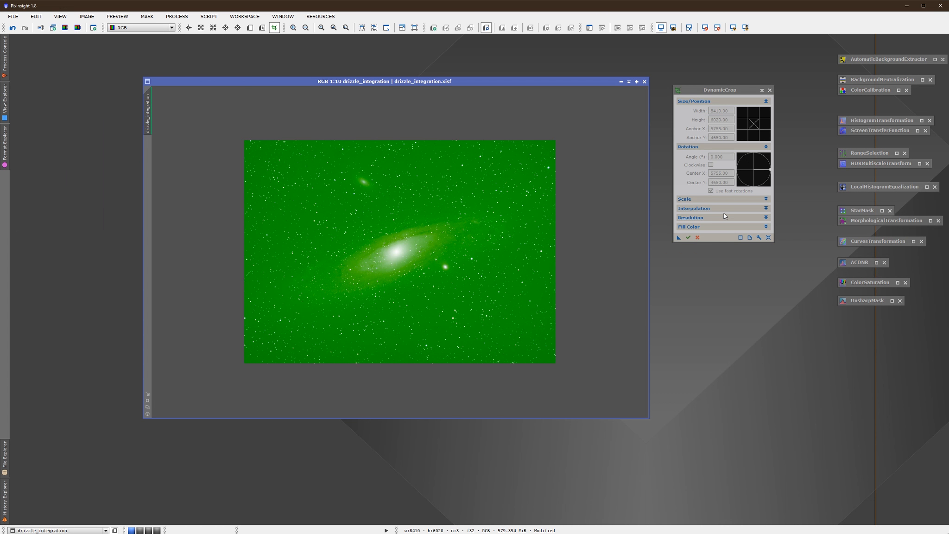
pyautogui.click(761, 90)
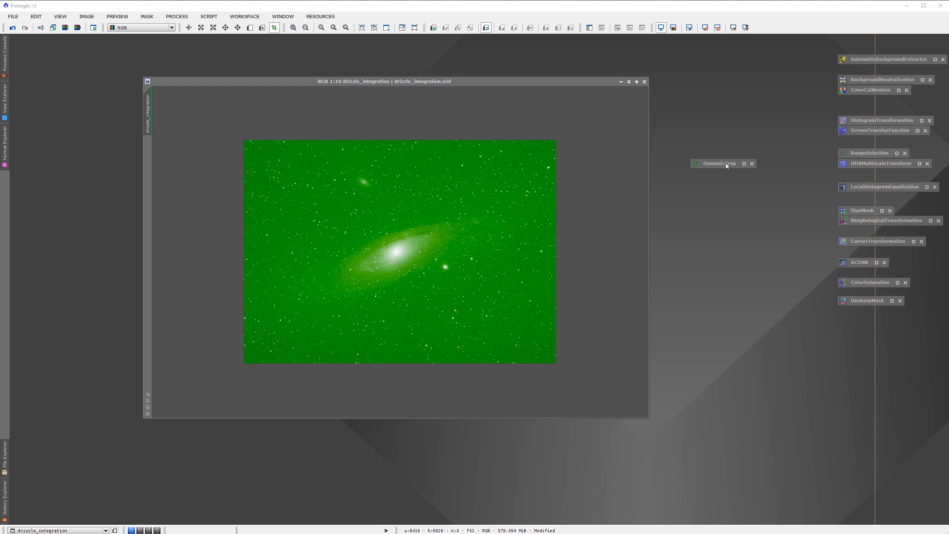
pyautogui.moveTo(726, 165); pyautogui.dragTo(629, 53)
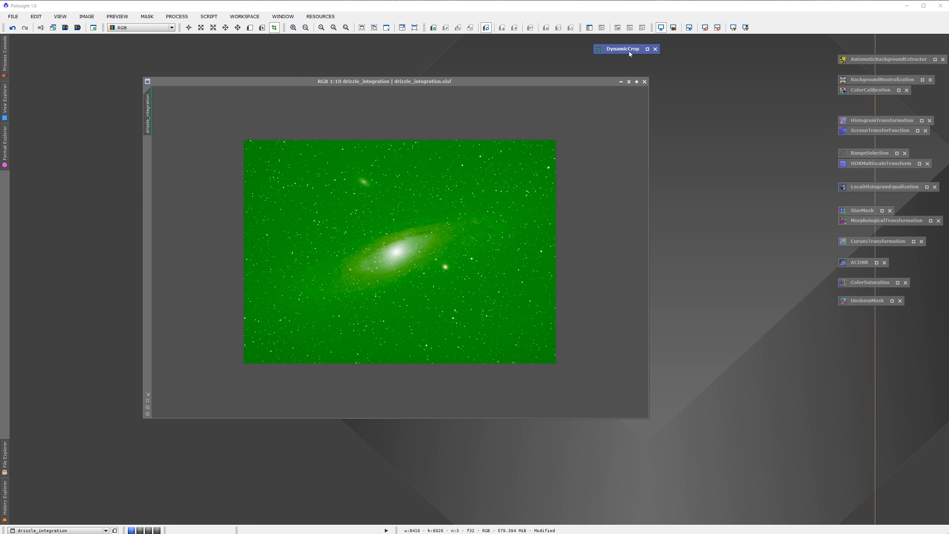
pyautogui.click(655, 48)
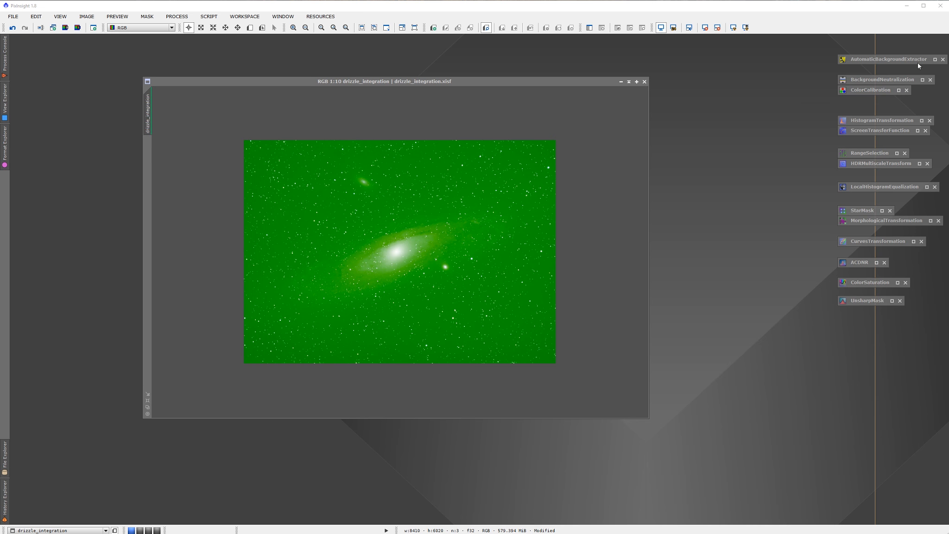
# Open AutomaticBackgroundExtractor beside the image and show only its Target Image Correction settings
pyautogui.moveTo(919, 58)
pyautogui.mouseDown()
pyautogui.moveTo(897, 67)
pyautogui.moveTo(897, 51)
pyautogui.moveTo(911, 52)
pyautogui.mouseUp()
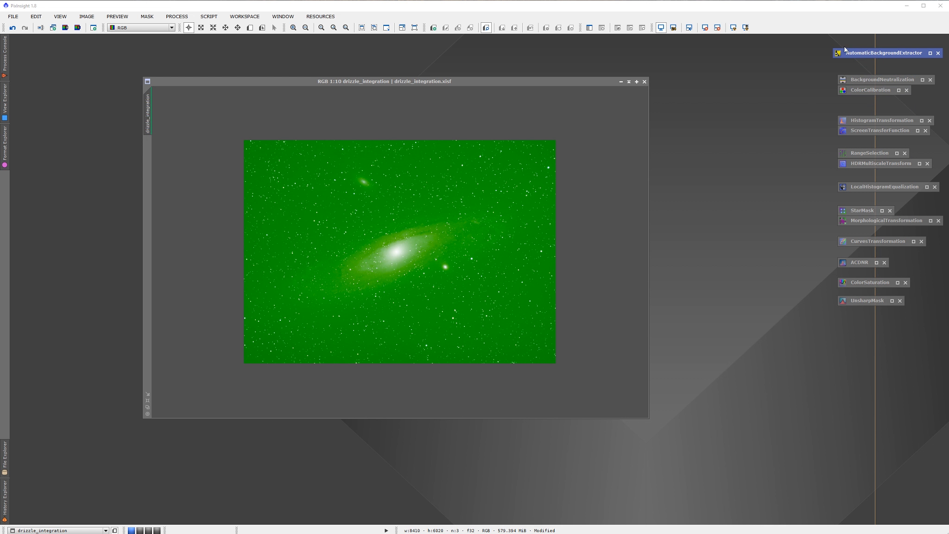
pyautogui.moveTo(849, 57); pyautogui.dragTo(851, 56)
pyautogui.moveTo(865, 54); pyautogui.dragTo(857, 55)
pyautogui.click(929, 53)
pyautogui.moveTo(706, 161); pyautogui.dragTo(772, 104)
pyautogui.click(441, 281)
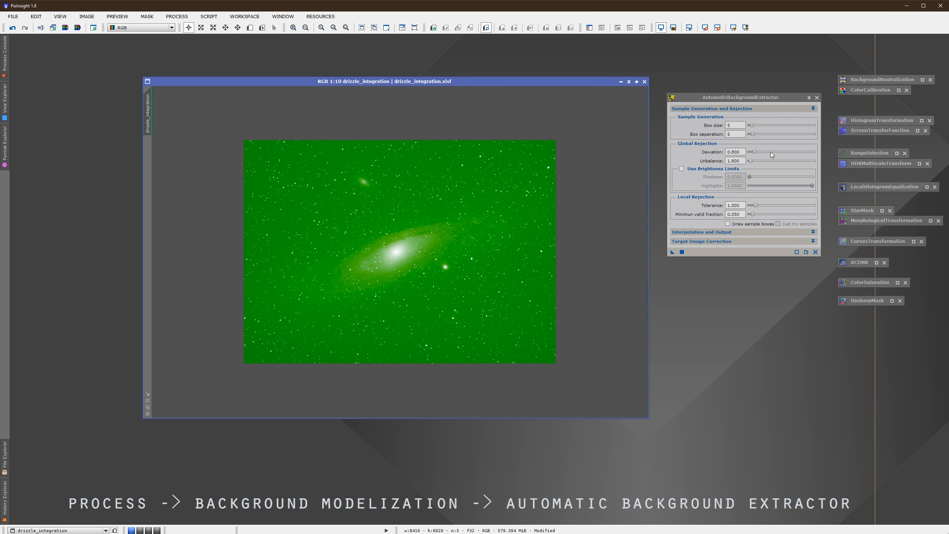
pyautogui.moveTo(763, 95); pyautogui.dragTo(762, 74)
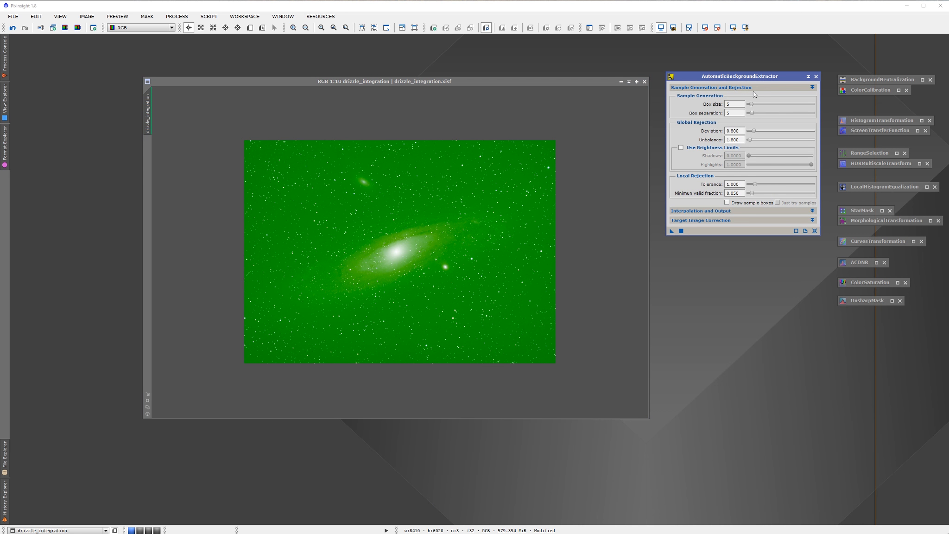
pyautogui.click(812, 87)
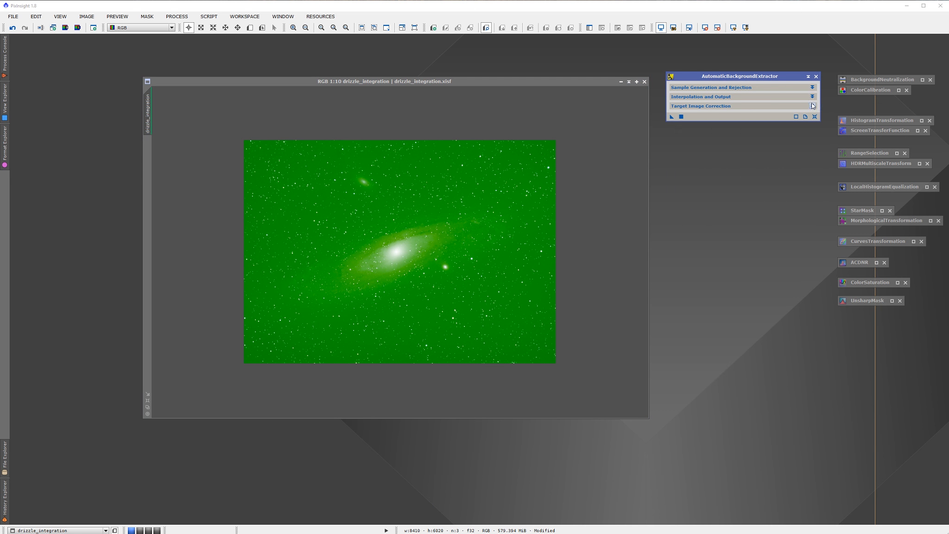
pyautogui.click(812, 97)
pyautogui.click(813, 97)
pyautogui.click(813, 107)
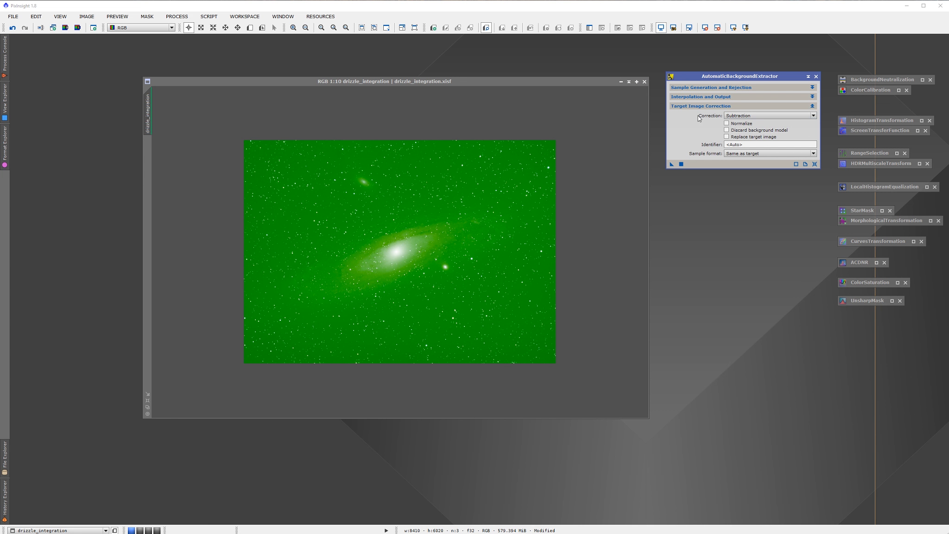
# Set the background correction to Subtraction and run AutomaticBackgroundExtractor on the drizzle_integration image
pyautogui.click(741, 116)
pyautogui.click(745, 123)
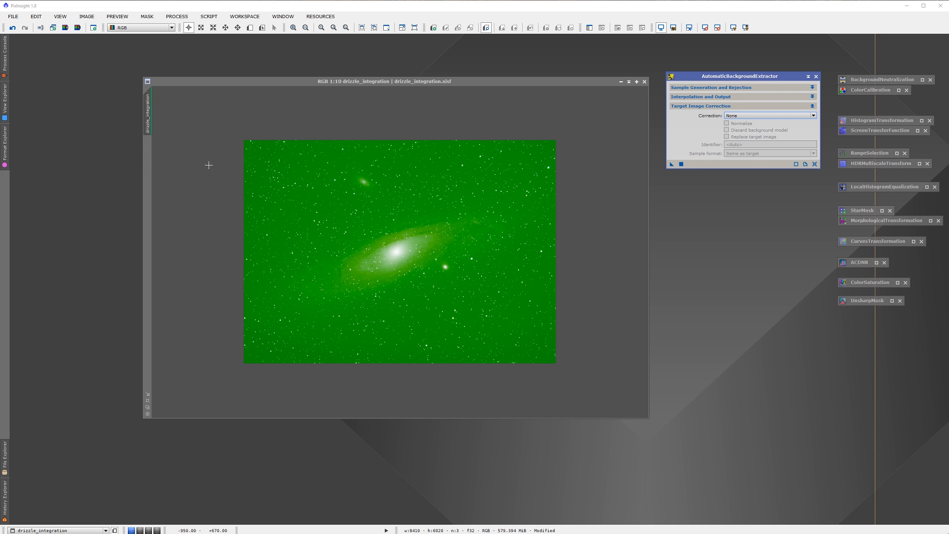
pyautogui.click(755, 116)
pyautogui.click(750, 129)
pyautogui.moveTo(671, 166); pyautogui.dragTo(418, 237)
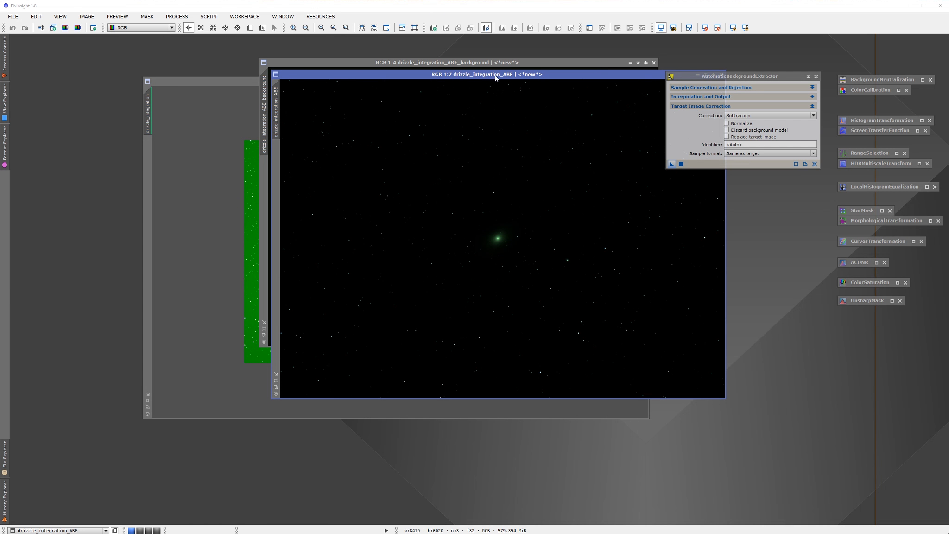
# Close the extracted background model image and apply an automatic screen stretch to drizzle_integration_ABE
pyautogui.click(495, 64)
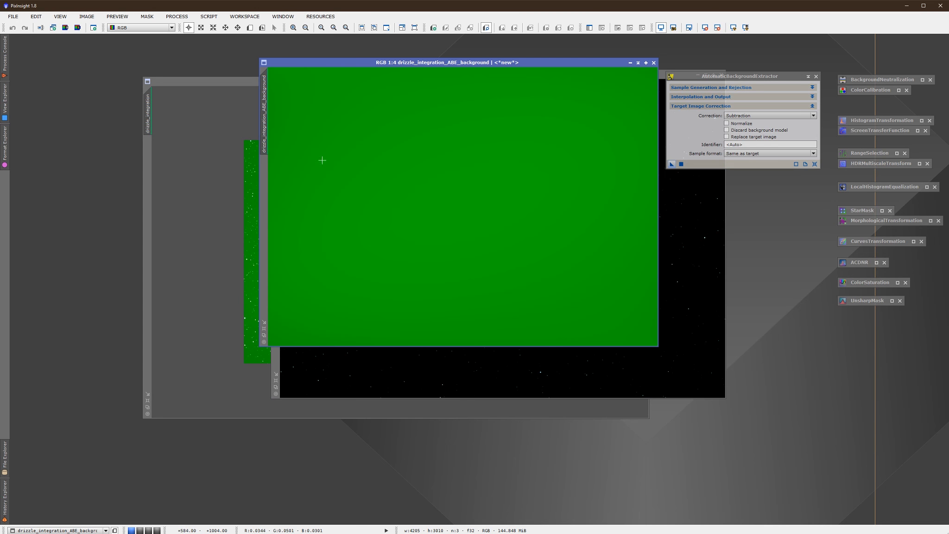
pyautogui.click(654, 63)
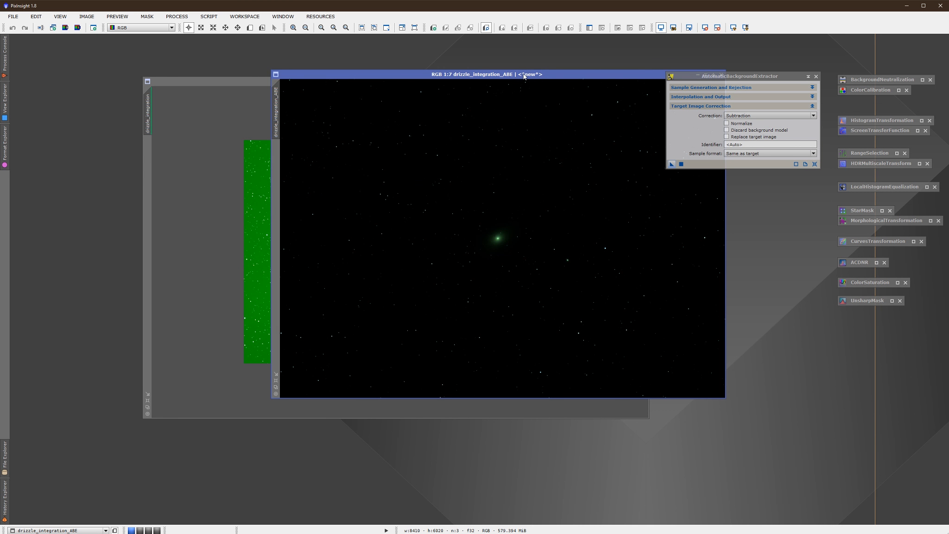
pyautogui.moveTo(523, 76); pyautogui.dragTo(468, 91)
pyautogui.click(733, 27)
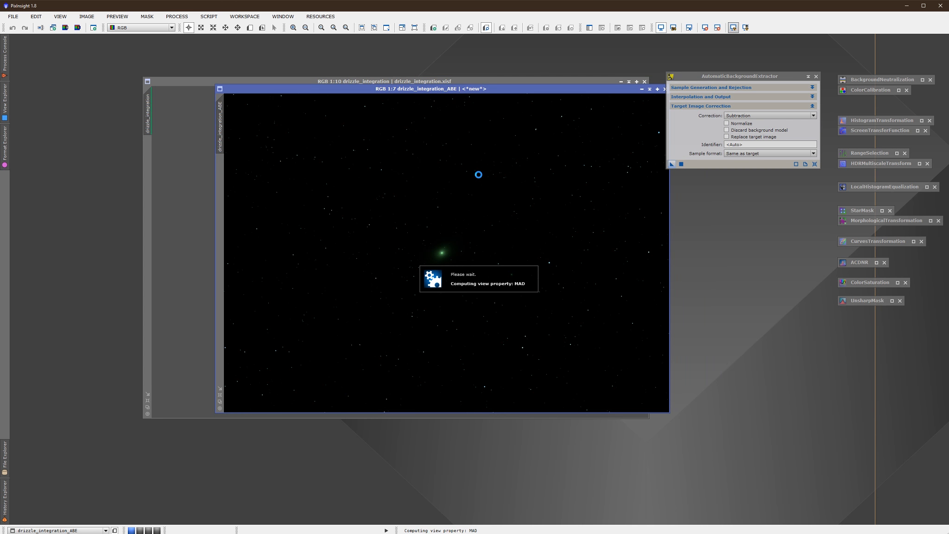
pyautogui.scroll(1, 478, 174)
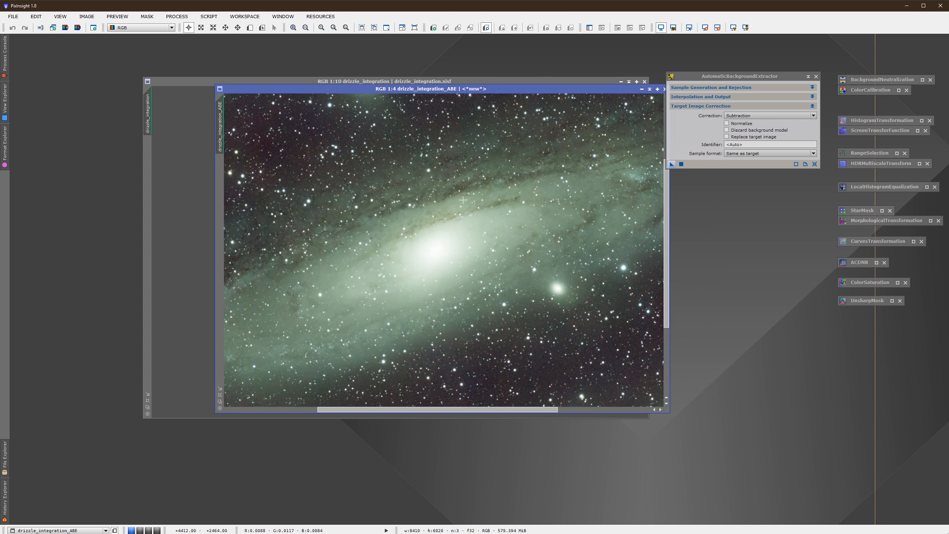
pyautogui.scroll(-2, 463, 200)
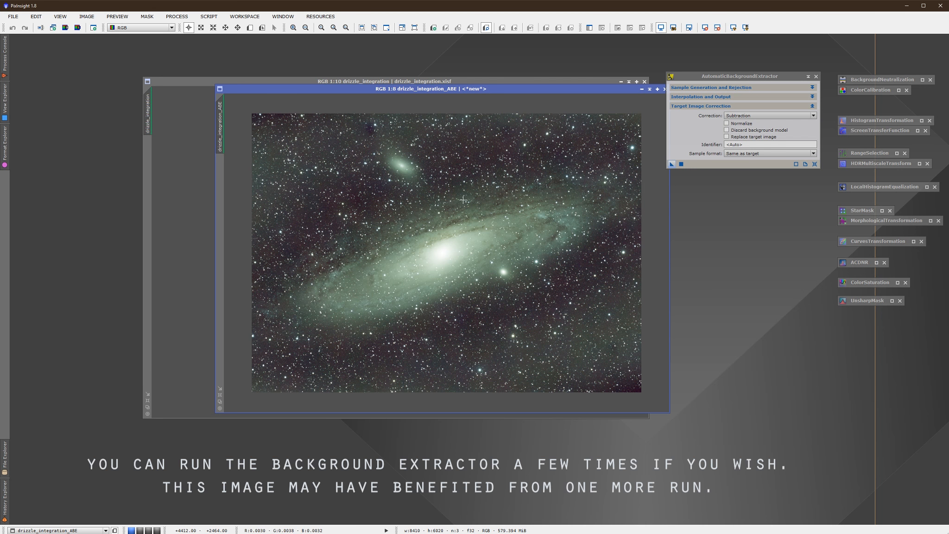
# Clear the workspace by minimizing the uncorrected drizzle_integration image and the AutomaticBackgroundExtractor process
pyautogui.click(201, 85)
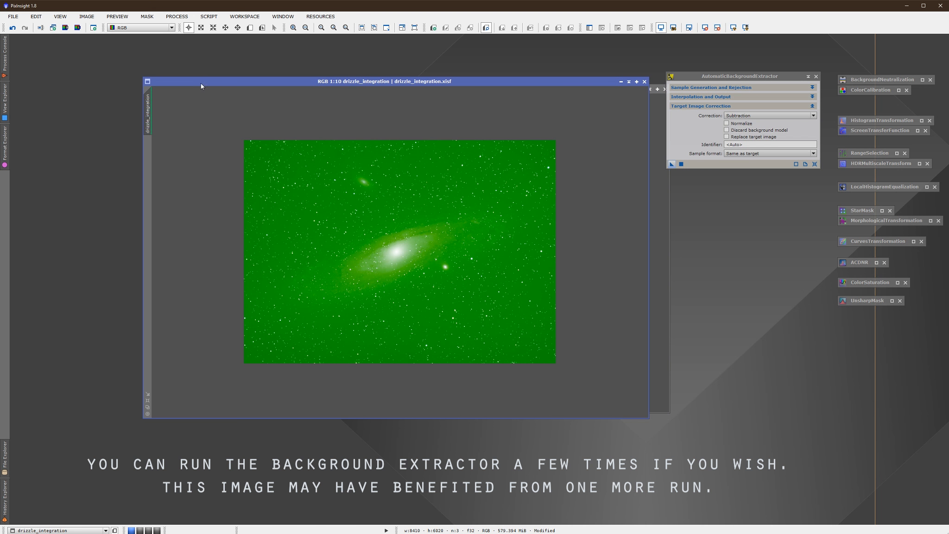
pyautogui.click(621, 82)
pyautogui.moveTo(414, 256); pyautogui.dragTo(69, 510)
pyautogui.moveTo(531, 89); pyautogui.dragTo(498, 87)
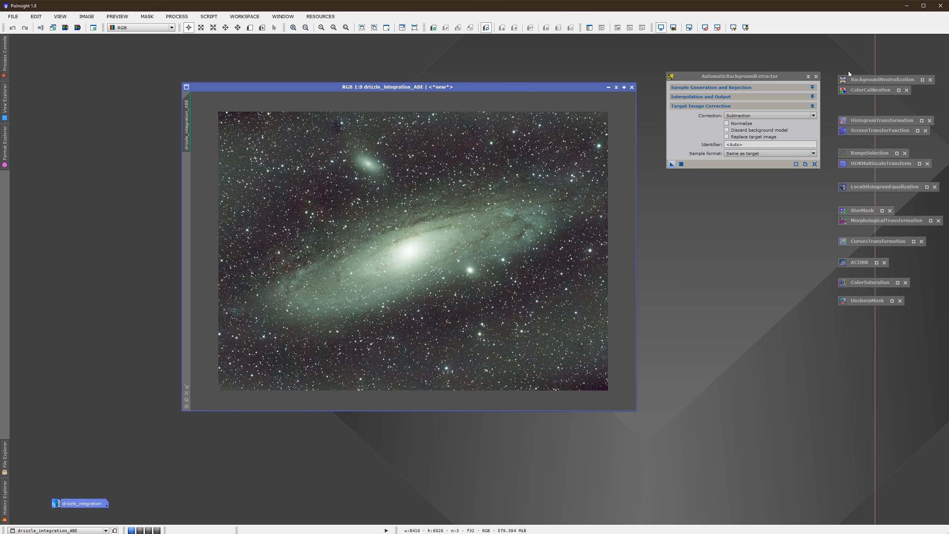
pyautogui.click(807, 77)
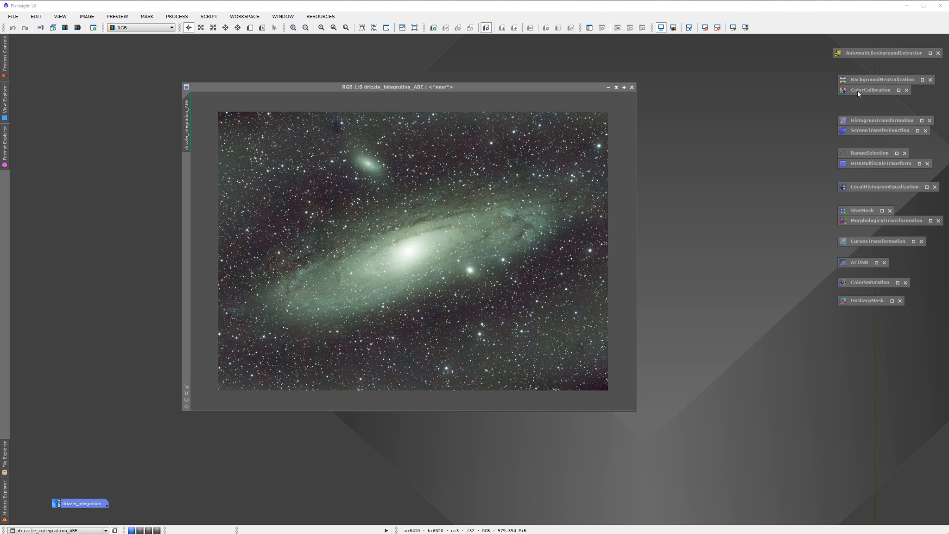
# Open BackgroundNeutralization and create a small preview over dark, star-free sky beside the small companion galaxy above Andromeda
pyautogui.click(922, 80)
pyautogui.moveTo(704, 83); pyautogui.dragTo(781, 65)
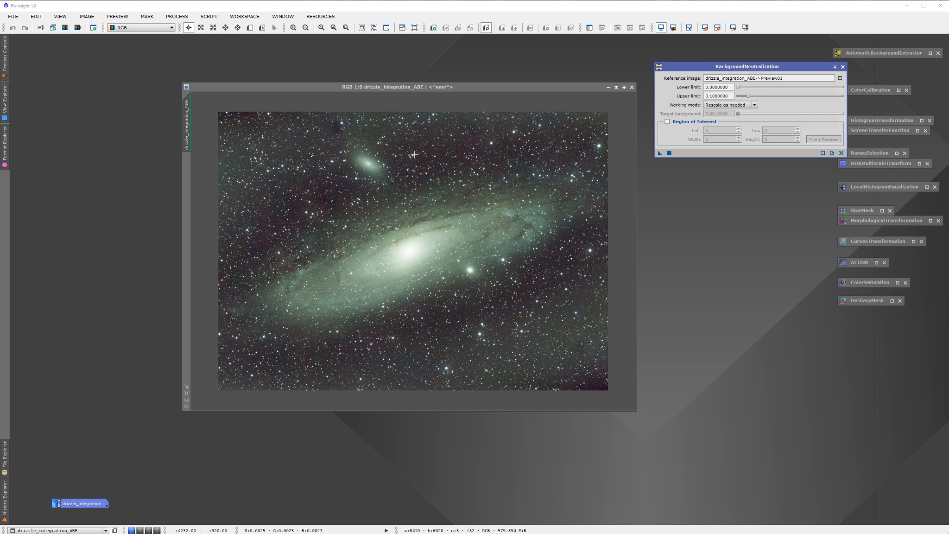
pyautogui.scroll(5, 415, 153)
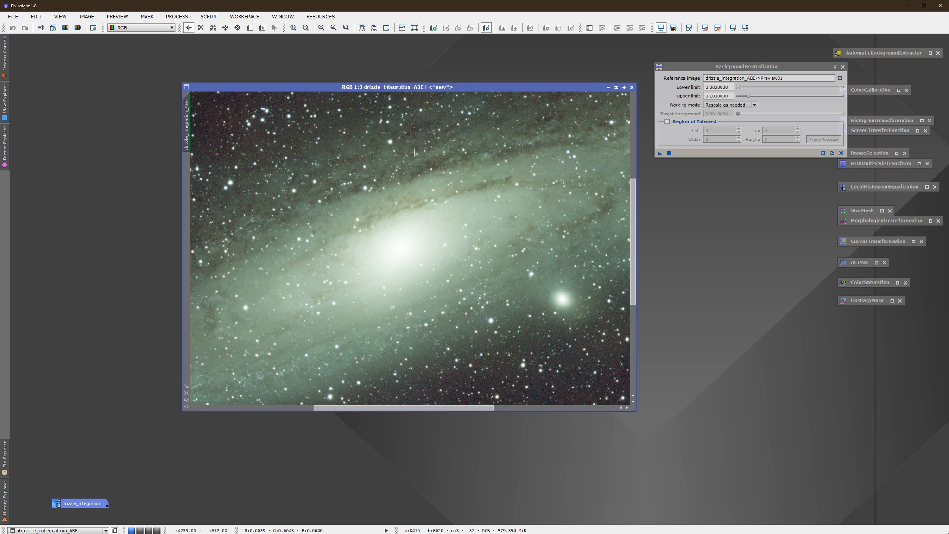
pyautogui.moveTo(633, 201); pyautogui.dragTo(641, 107)
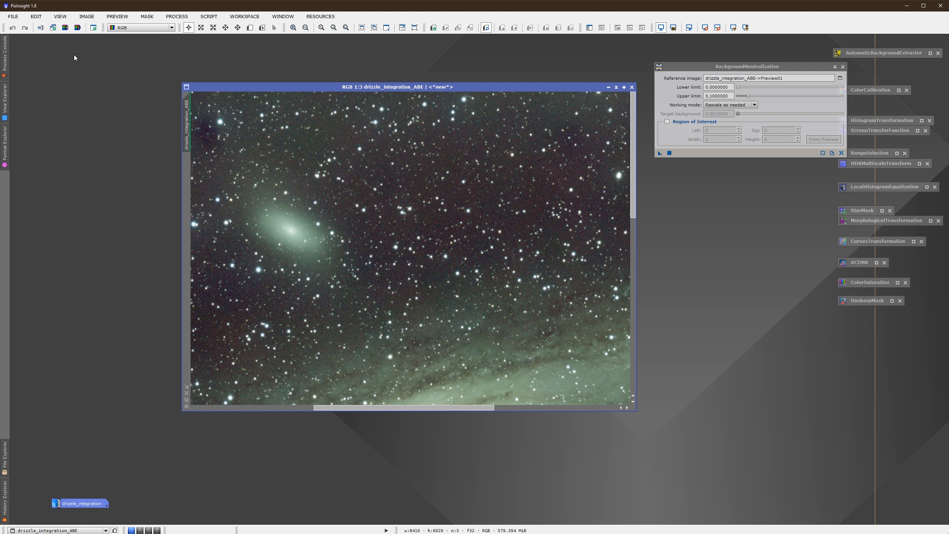
pyautogui.click(251, 29)
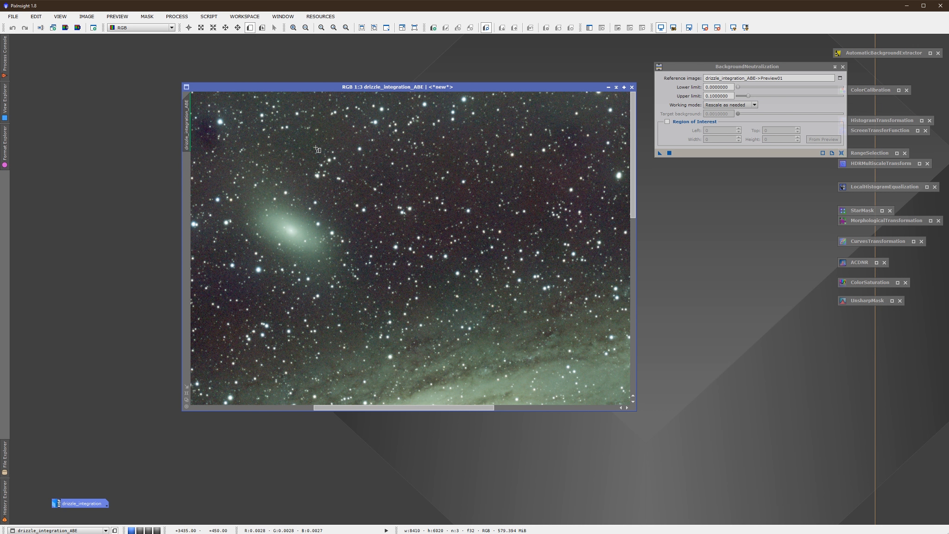
pyautogui.scroll(2, 447, 213)
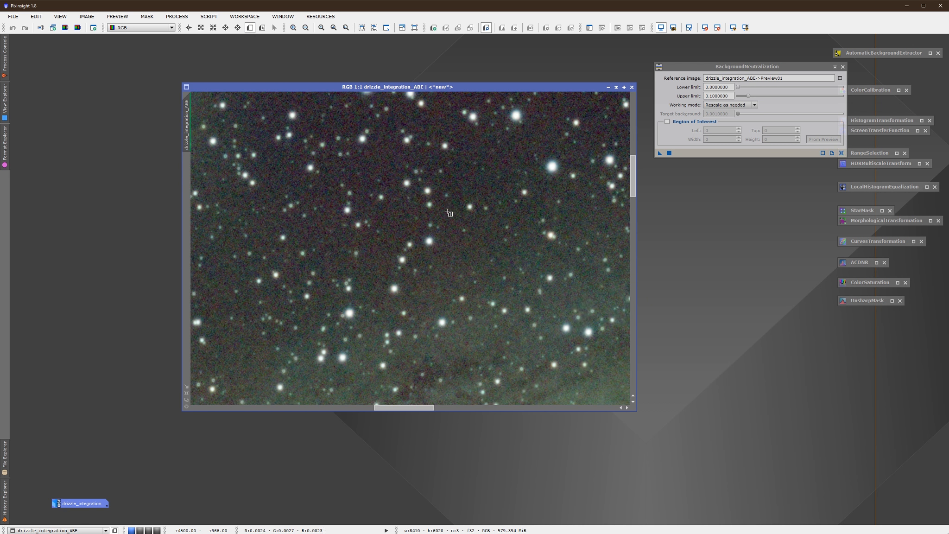
pyautogui.moveTo(633, 178); pyautogui.dragTo(635, 149)
pyautogui.moveTo(450, 209); pyautogui.dragTo(498, 226)
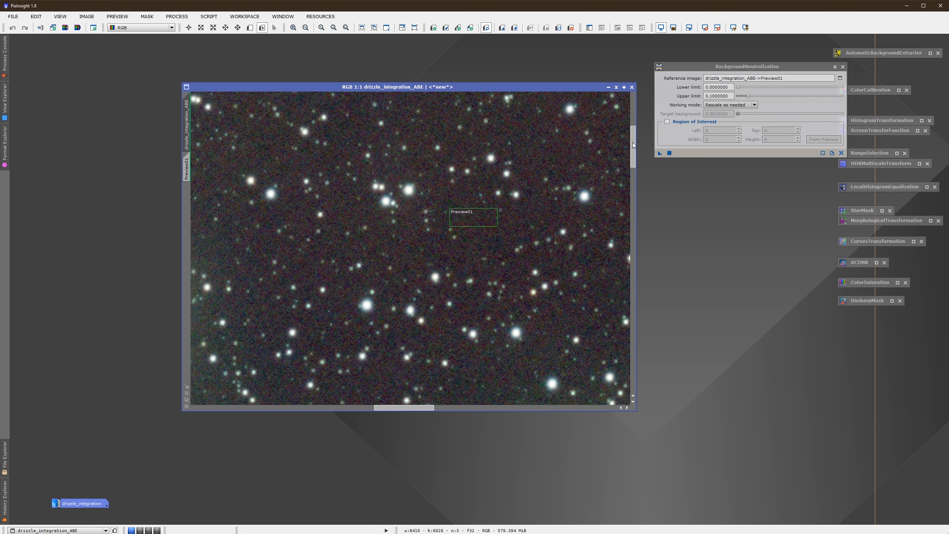
# Set drizzle_integration_ABE->Preview01 as the background reference and apply BackgroundNeutralization to the drizzle_integration_ABE image
pyautogui.scroll(-3, 462, 343)
pyautogui.scroll(-3, 465, 345)
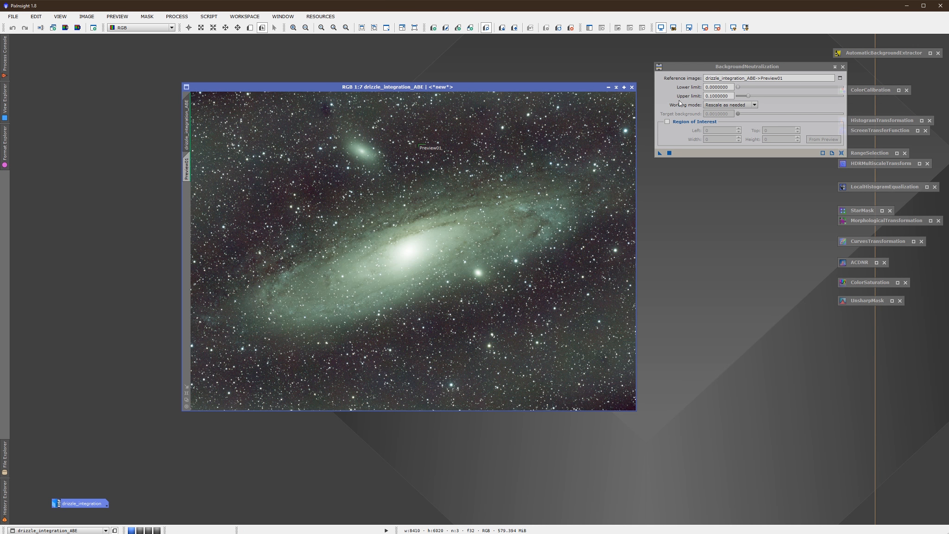
pyautogui.click(840, 77)
pyautogui.click(528, 261)
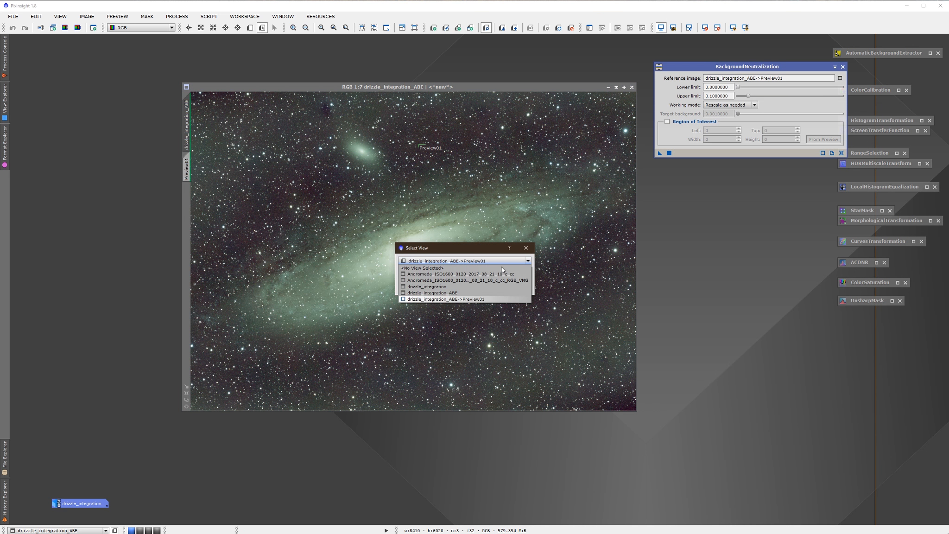
pyautogui.click(458, 299)
pyautogui.click(482, 289)
pyautogui.moveTo(660, 153); pyautogui.dragTo(376, 279)
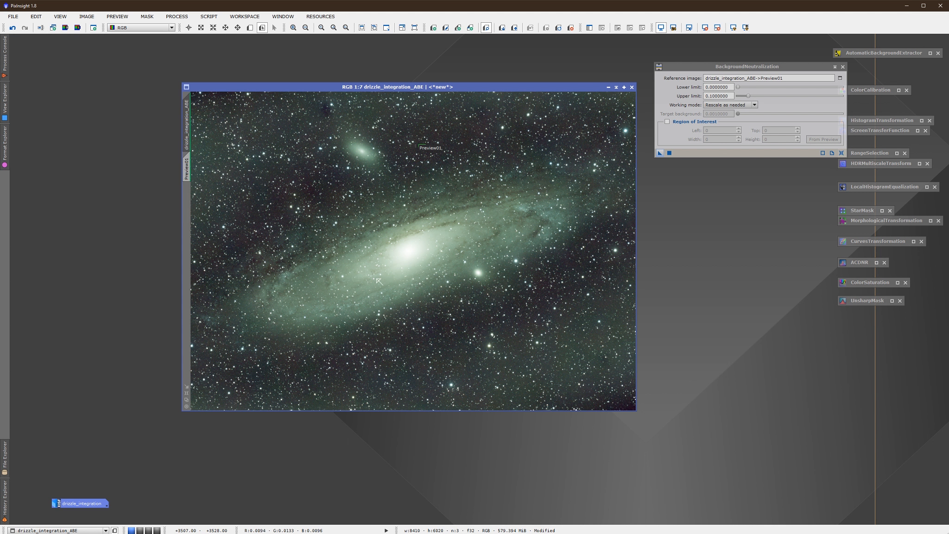
# Minimize the BackgroundNeutralization process and open ColorCalibration beside the image
pyautogui.moveTo(491, 85); pyautogui.dragTo(456, 89)
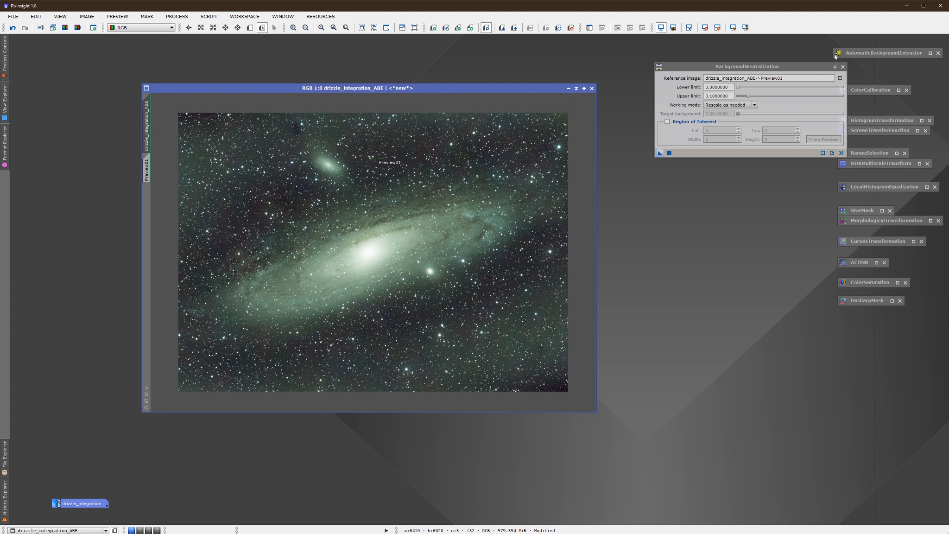
pyautogui.click(834, 67)
pyautogui.click(898, 90)
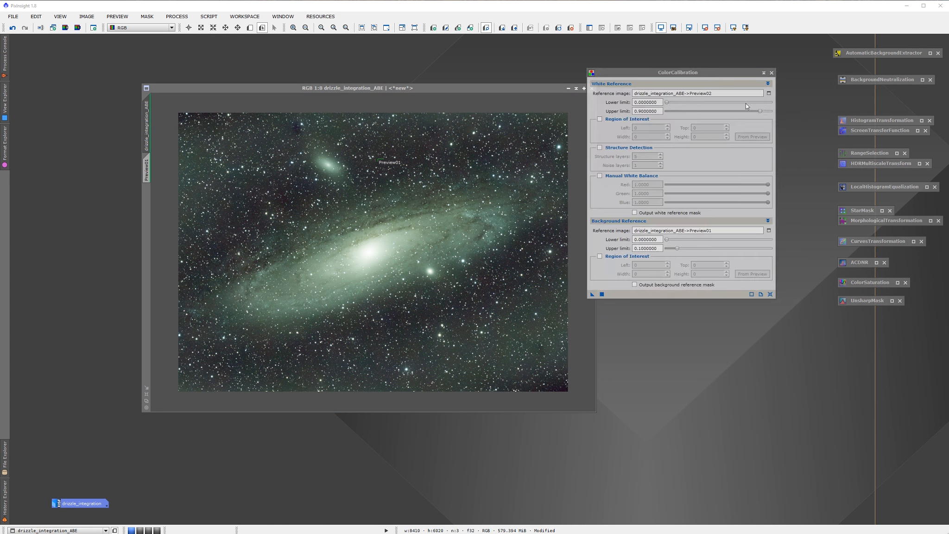
# Move ColorCalibration clear of the image and choose drizzle_integration_ABE->Preview01 as its background reference
pyautogui.moveTo(695, 74); pyautogui.dragTo(729, 81)
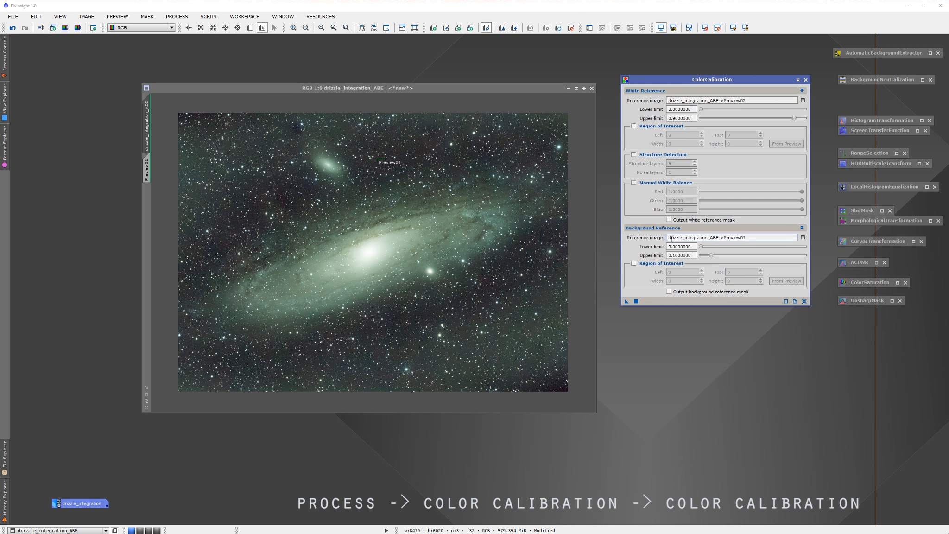
pyautogui.click(802, 237)
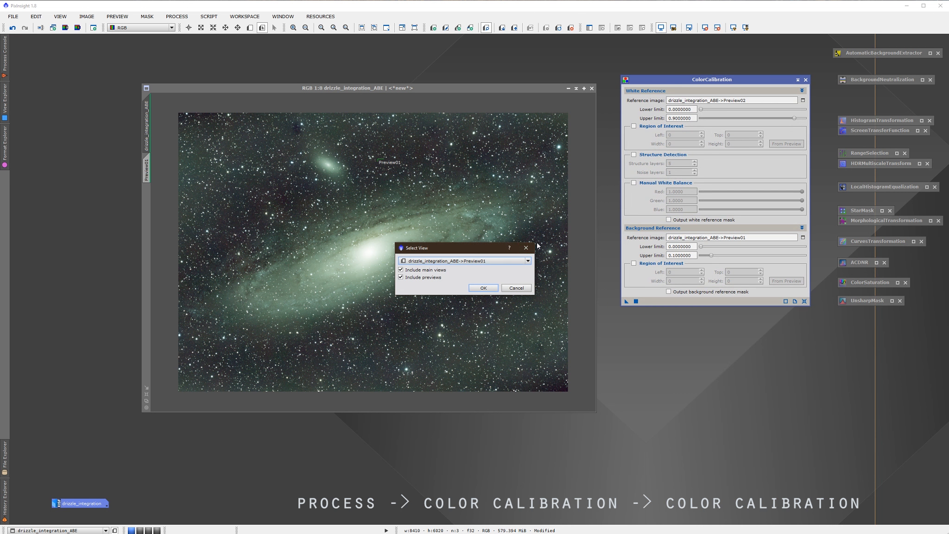
pyautogui.click(527, 261)
pyautogui.click(479, 299)
pyautogui.click(486, 290)
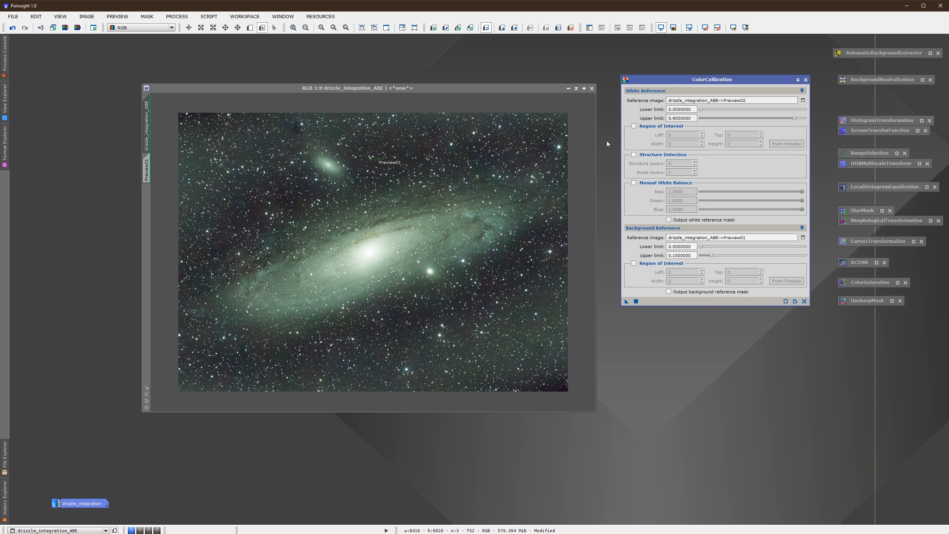
# Create a small preview over the brightest part of Andromeda's core in the drizzle_integration_ABE image
pyautogui.click(250, 28)
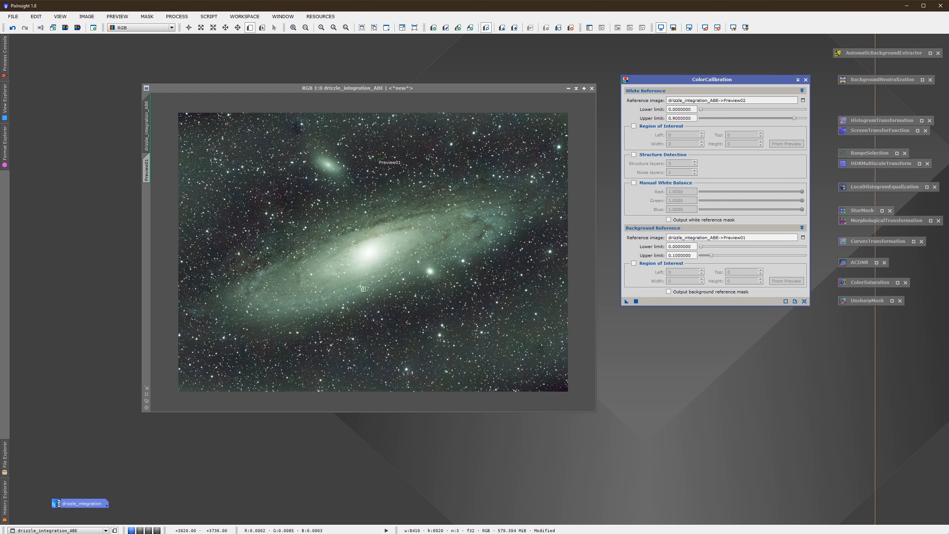
pyautogui.click(369, 252)
pyautogui.scroll(10, 370, 252)
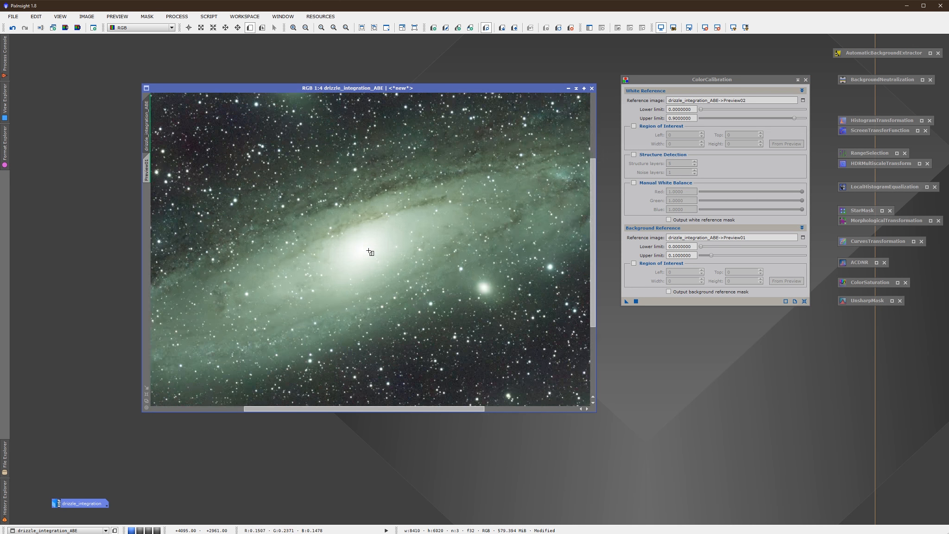
pyautogui.scroll(-3, 370, 252)
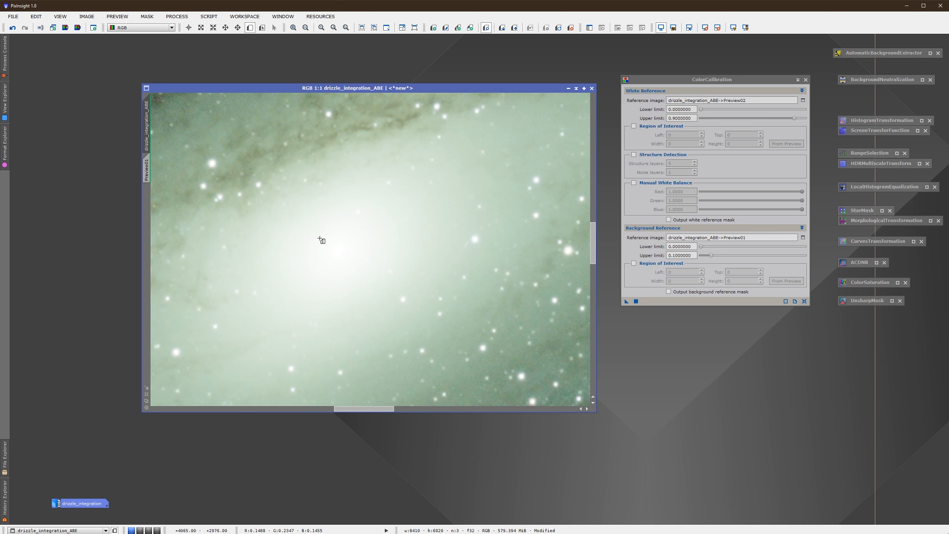
pyautogui.moveTo(315, 238); pyautogui.dragTo(370, 273)
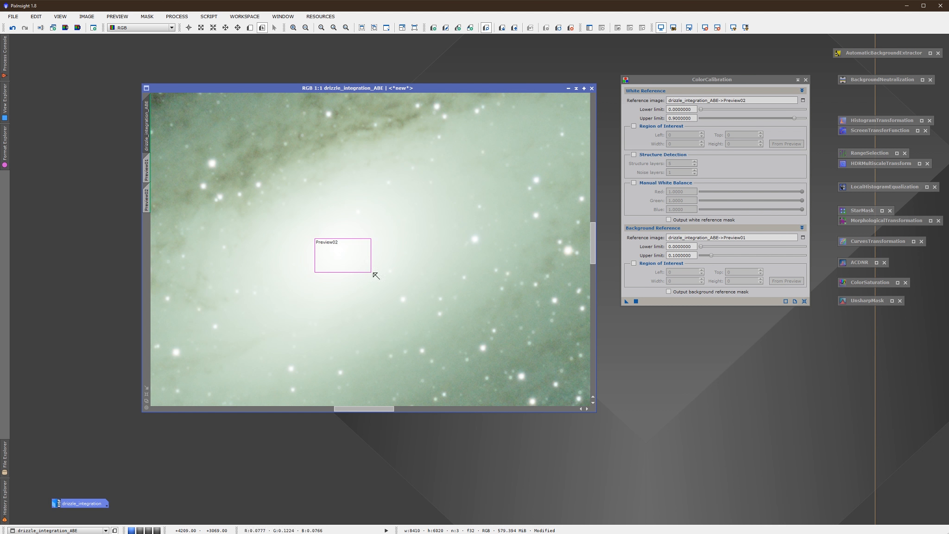
pyautogui.moveTo(534, 89); pyautogui.dragTo(533, 80)
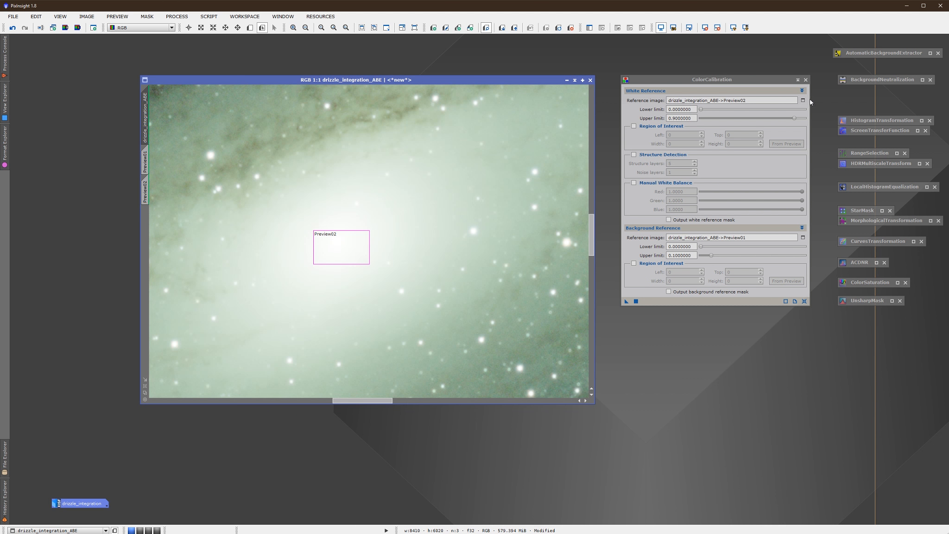
# Set the ColorCalibration white reference to drizzle_integration_ABE->Preview02
pyautogui.click(803, 100)
pyautogui.click(528, 261)
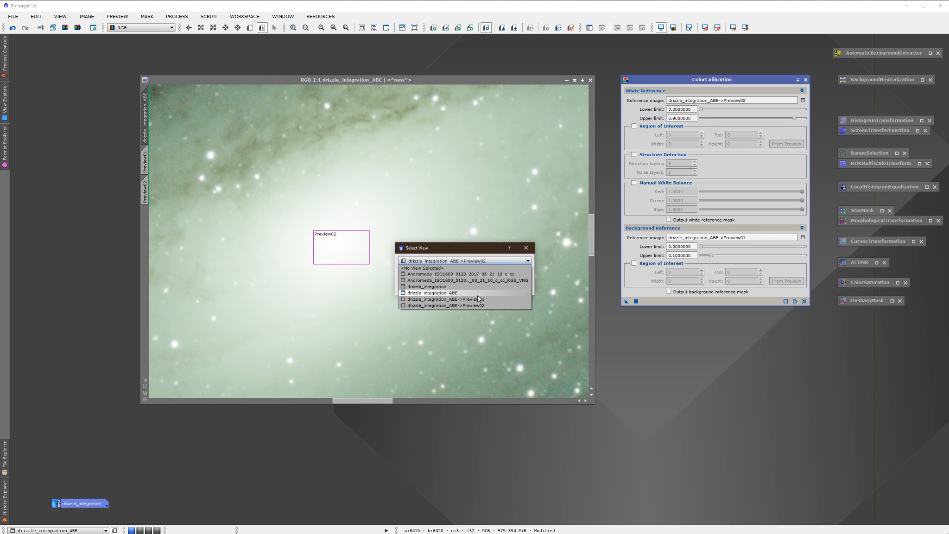
pyautogui.click(472, 305)
pyautogui.click(482, 288)
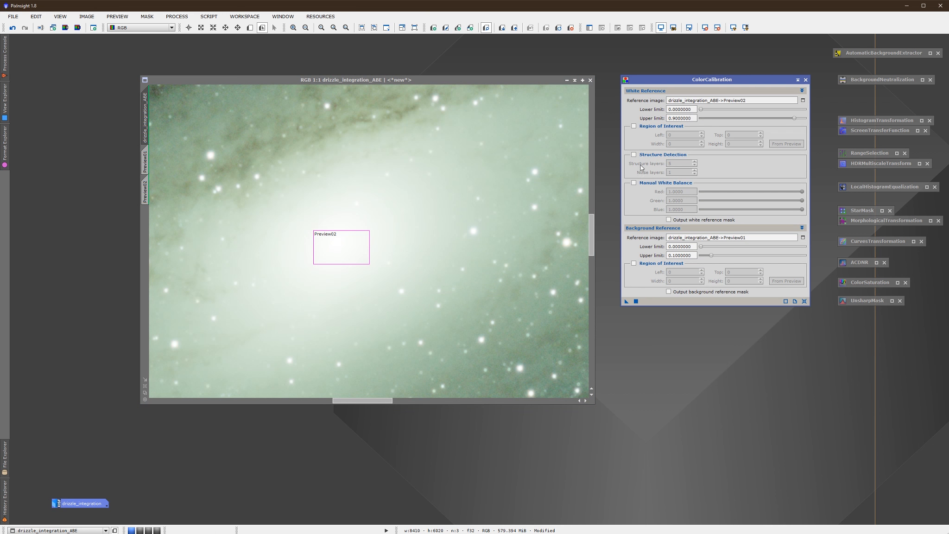
# Apply ColorCalibration to the whole drizzle_integration_ABE image and minimize the process
pyautogui.click(460, 229)
pyautogui.scroll(-8, 460, 229)
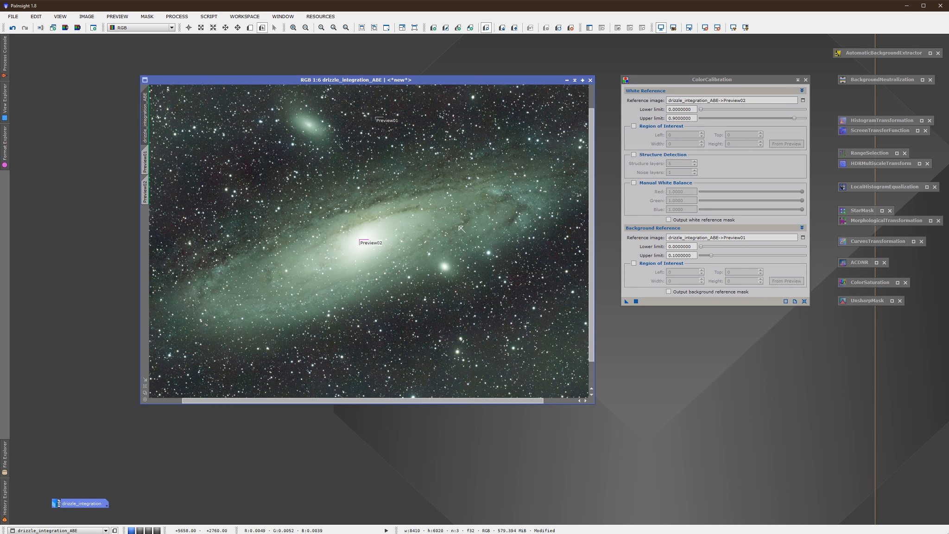
pyautogui.moveTo(626, 301); pyautogui.dragTo(415, 290)
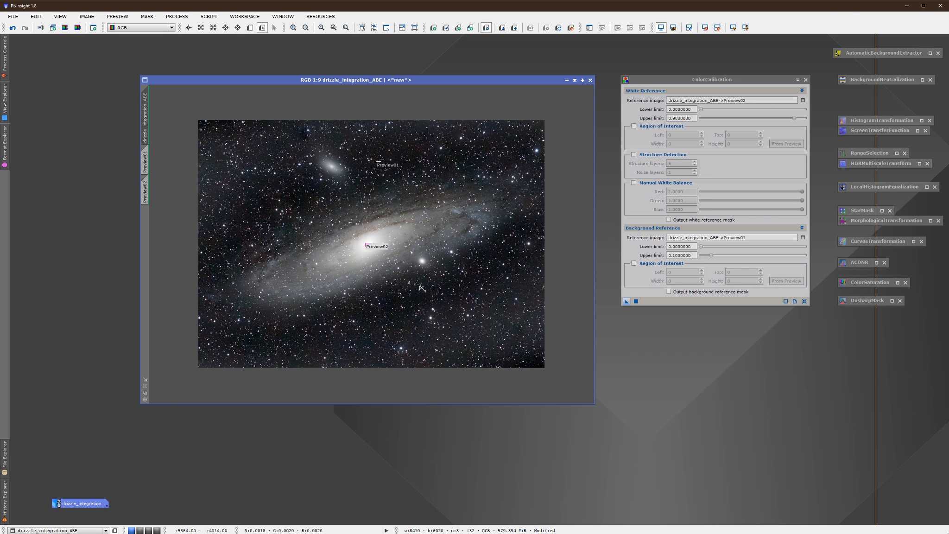
pyautogui.hotkey('ctrl', '+')
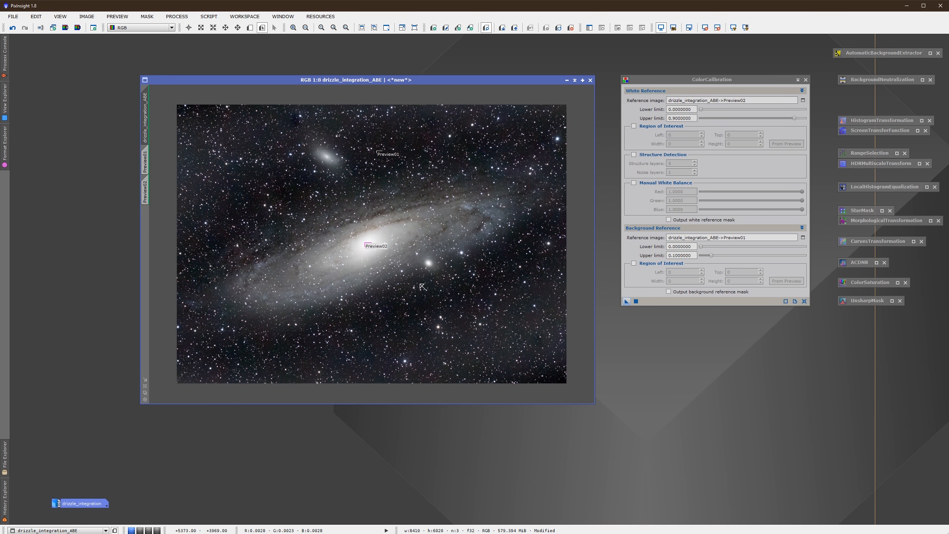
pyautogui.click(796, 81)
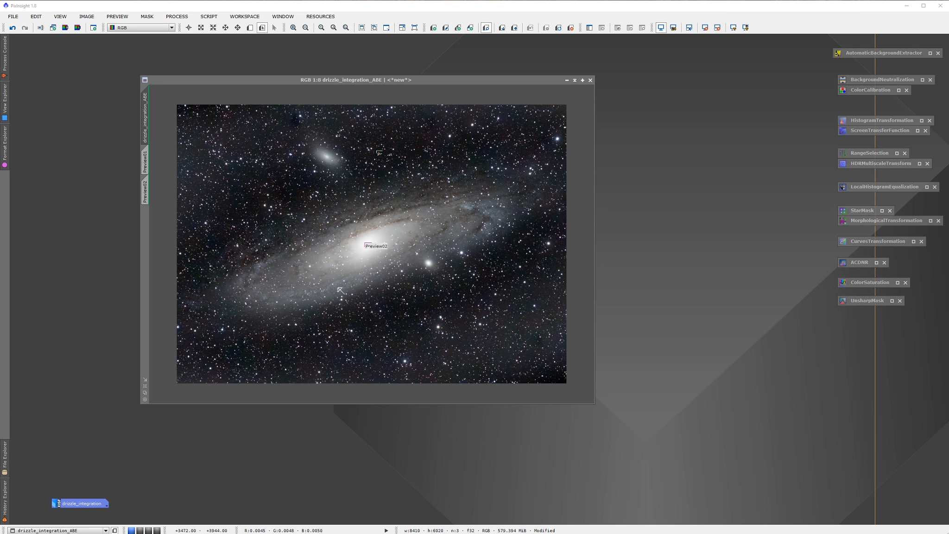
# Open HistogramTransformation with reset values and ScreenTransferFunction, and arrange both beside the drizzle_integration_ABE image
pyautogui.moveTo(441, 81); pyautogui.dragTo(448, 80)
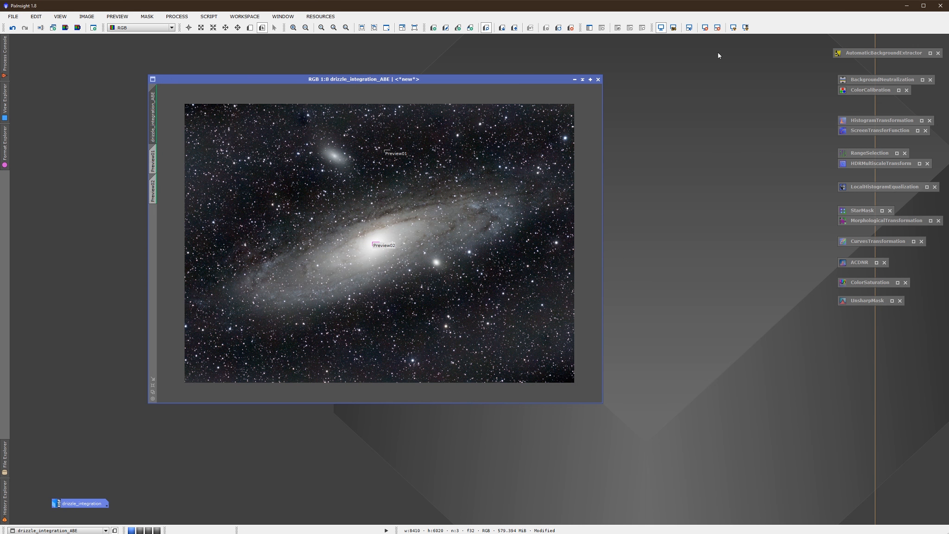
pyautogui.doubleClick(880, 120)
pyautogui.moveTo(816, 105); pyautogui.dragTo(745, 61)
pyautogui.click(818, 295)
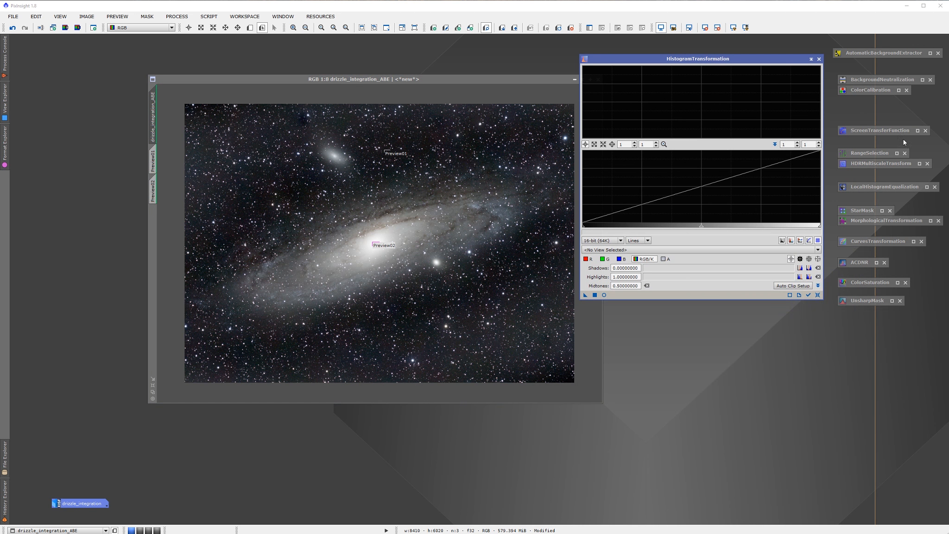
pyautogui.doubleClick(912, 130)
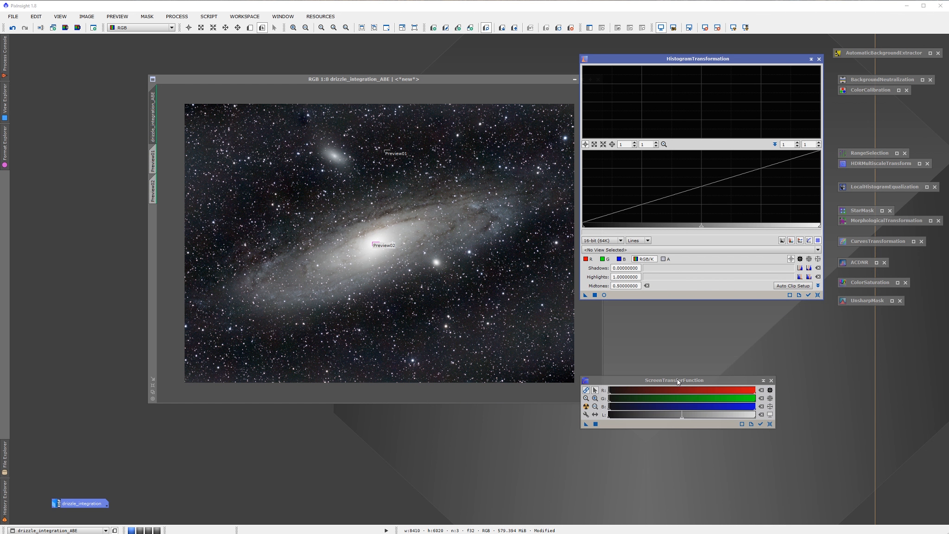
pyautogui.moveTo(678, 382); pyautogui.dragTo(682, 349)
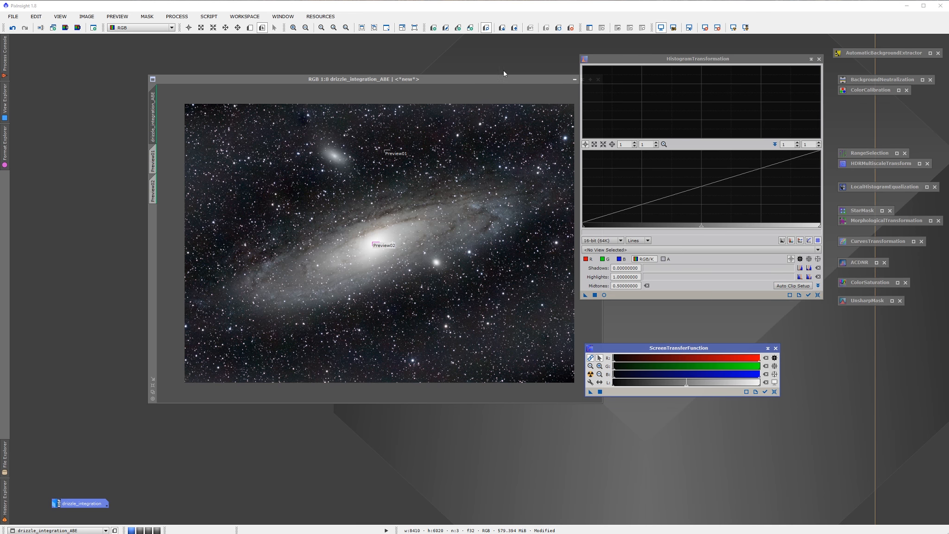
pyautogui.moveTo(504, 79); pyautogui.dragTo(452, 80)
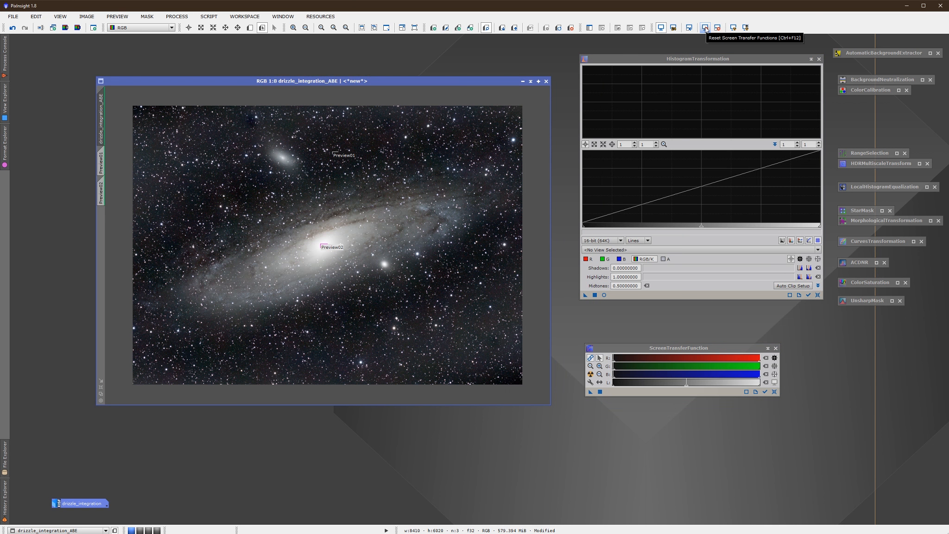
# Reset the screen stretch of drizzle_integration_ABE and compute a new auto stretch with ScreenTransferFunction
pyautogui.click(705, 34)
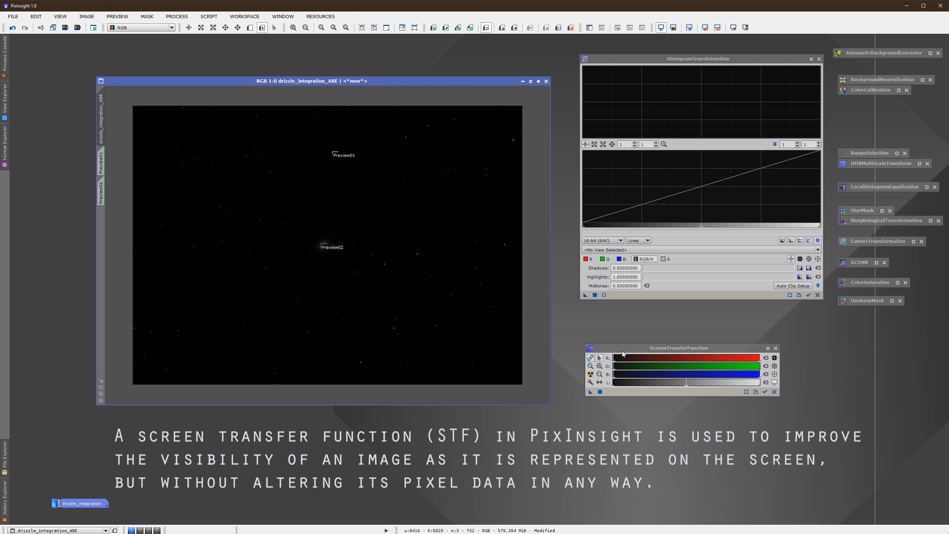
pyautogui.click(622, 355)
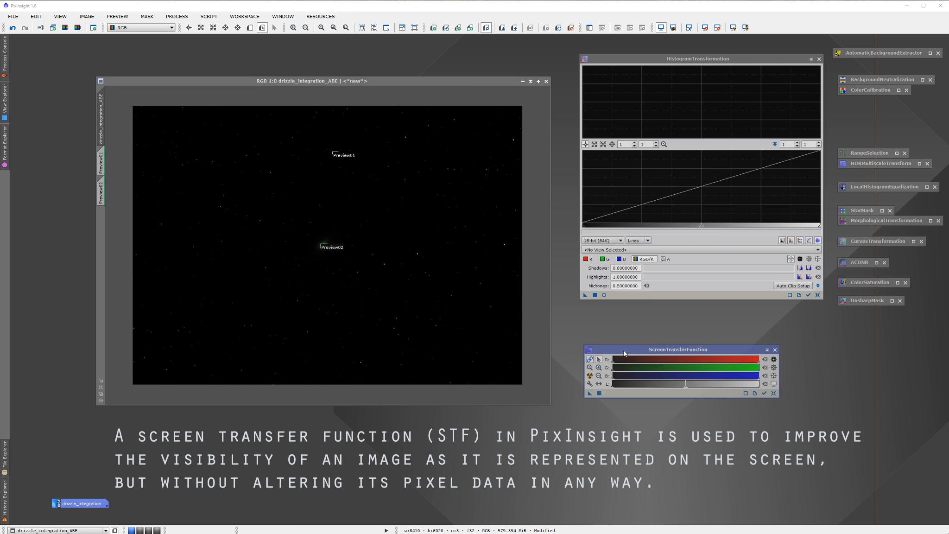
pyautogui.click(586, 379)
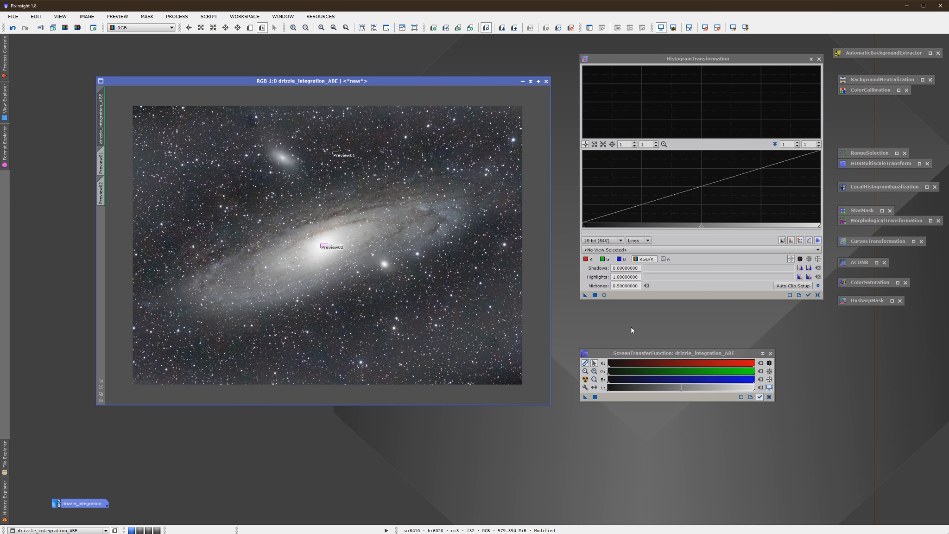
# Disable the image's screen stretch and transfer its parameters to HistogramTransformation, with drizzle_integration_ABE as the histogram view
pyautogui.click(769, 388)
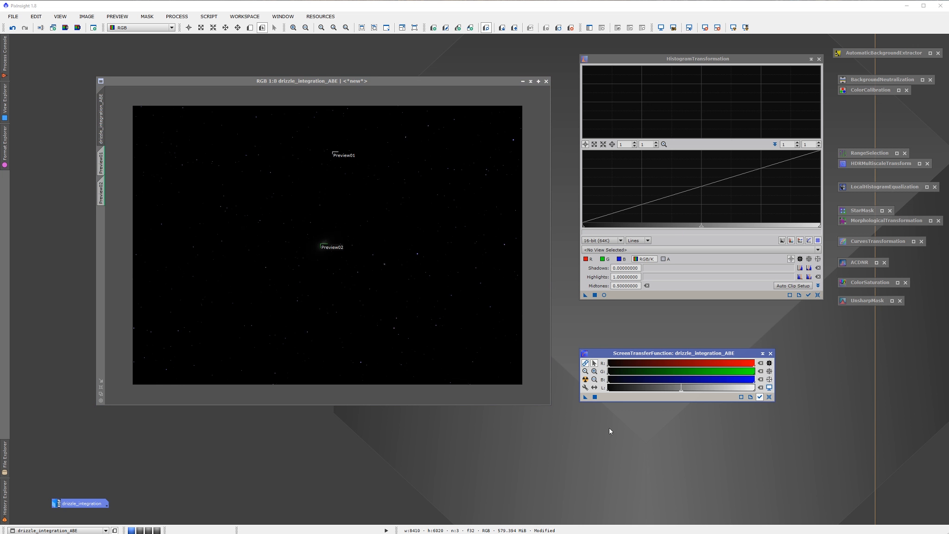
pyautogui.moveTo(586, 398); pyautogui.dragTo(670, 296)
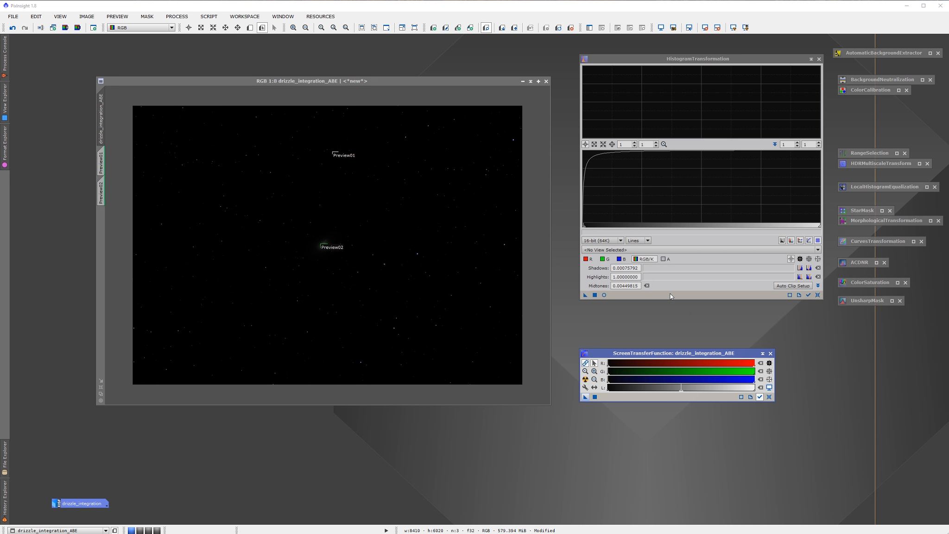
pyautogui.click(647, 250)
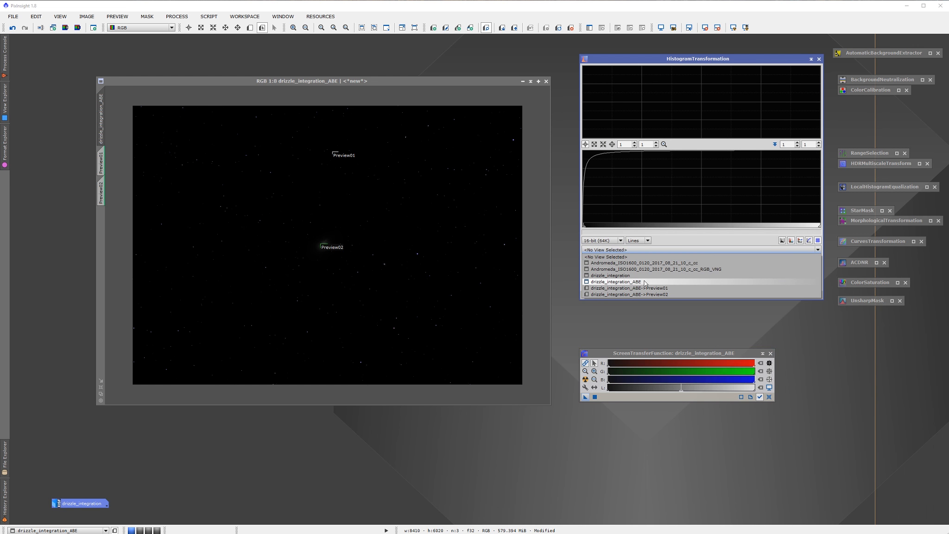
pyautogui.click(645, 268)
# With a real-time preview open, adjust the HistogramTransformation shadows to 0.00140509 and midtones to 0.00628488
pyautogui.scroll(13, 592, 195)
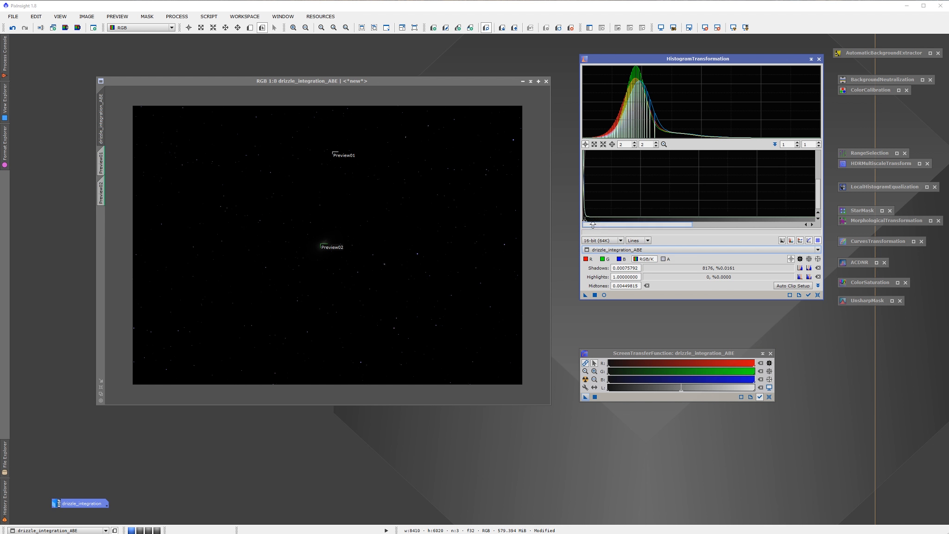
pyautogui.scroll(20, 593, 195)
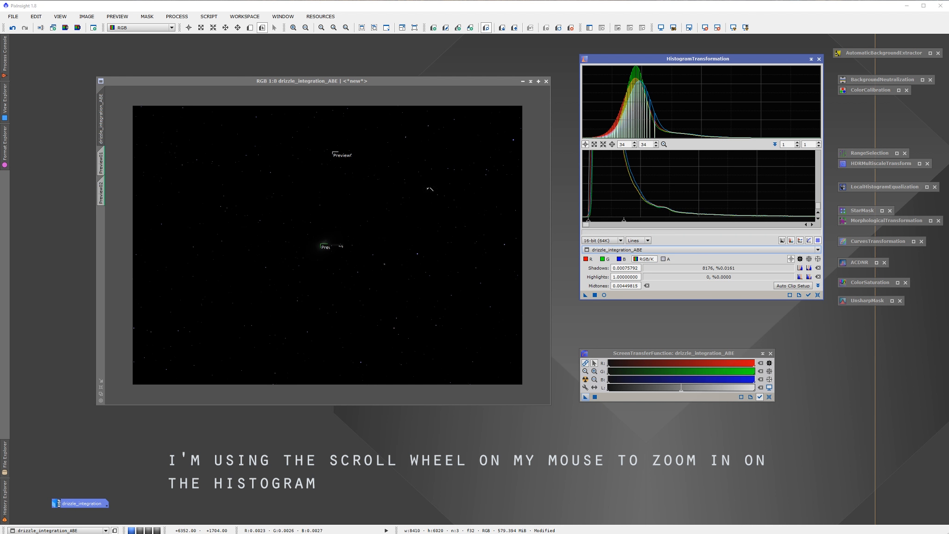
pyautogui.click(604, 295)
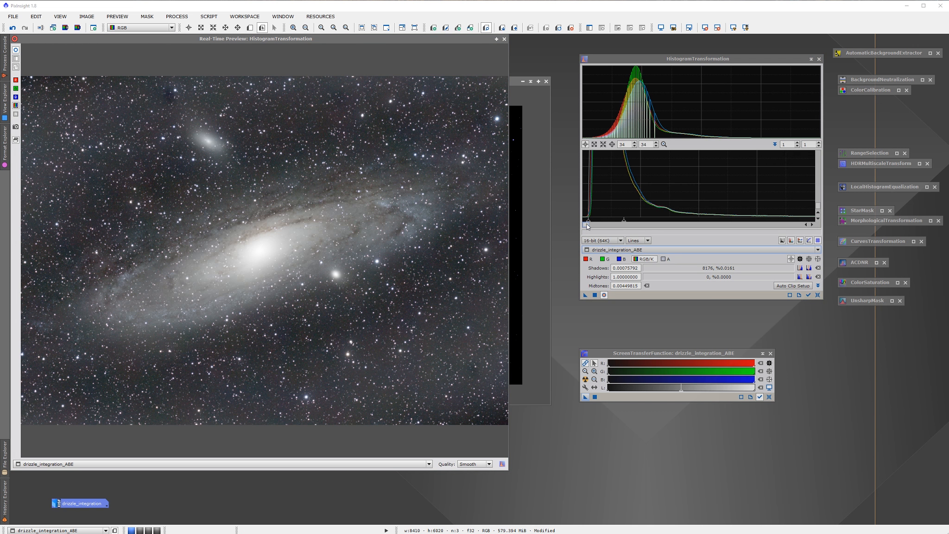
pyautogui.moveTo(588, 222); pyautogui.dragTo(593, 230)
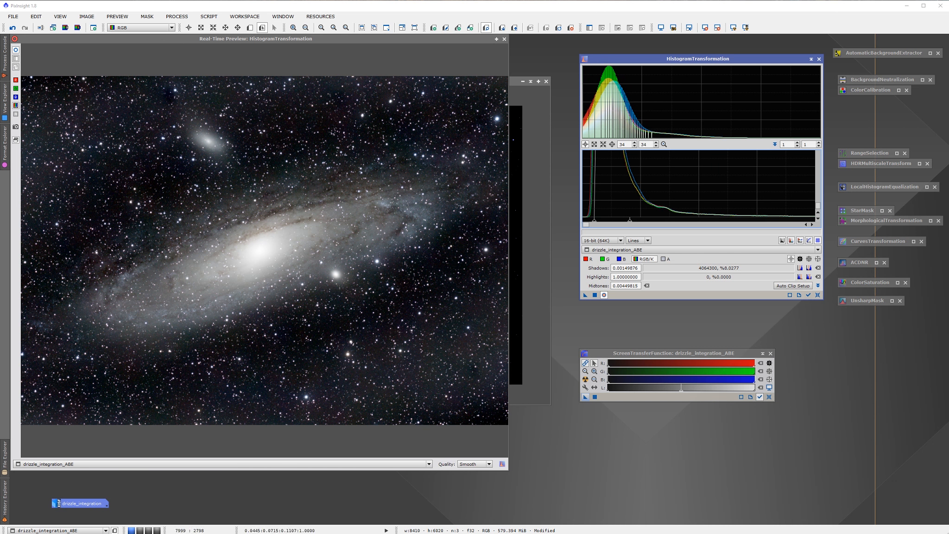
pyautogui.moveTo(628, 222); pyautogui.dragTo(638, 226)
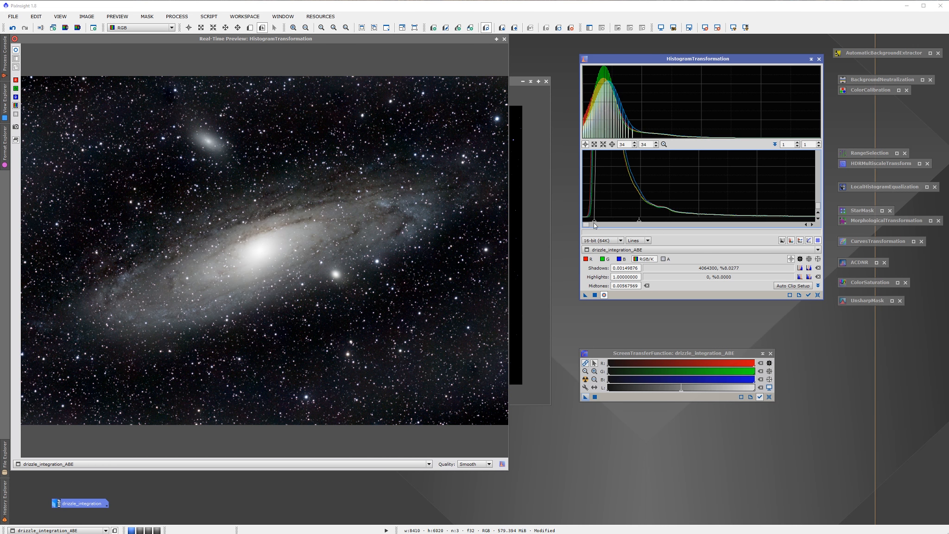
pyautogui.moveTo(594, 223); pyautogui.dragTo(593, 224)
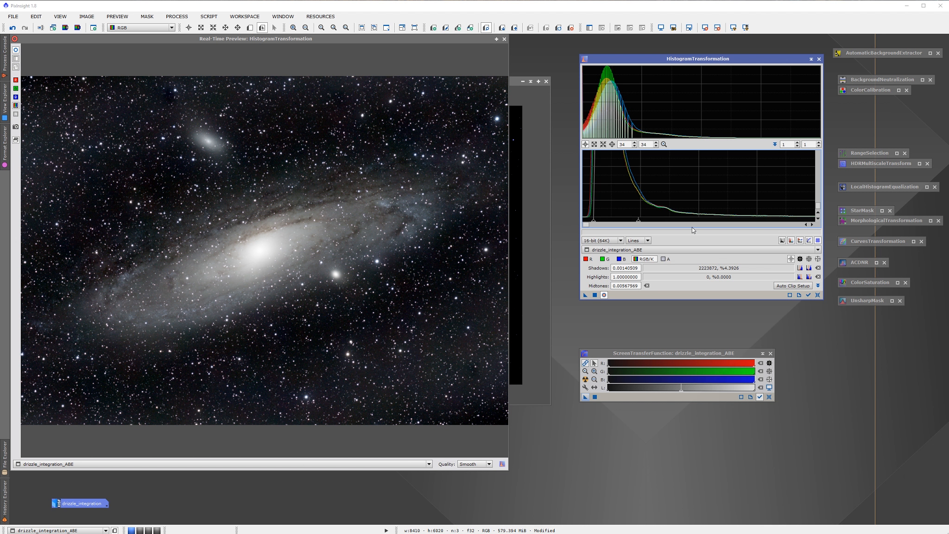
pyautogui.moveTo(639, 223); pyautogui.dragTo(644, 222)
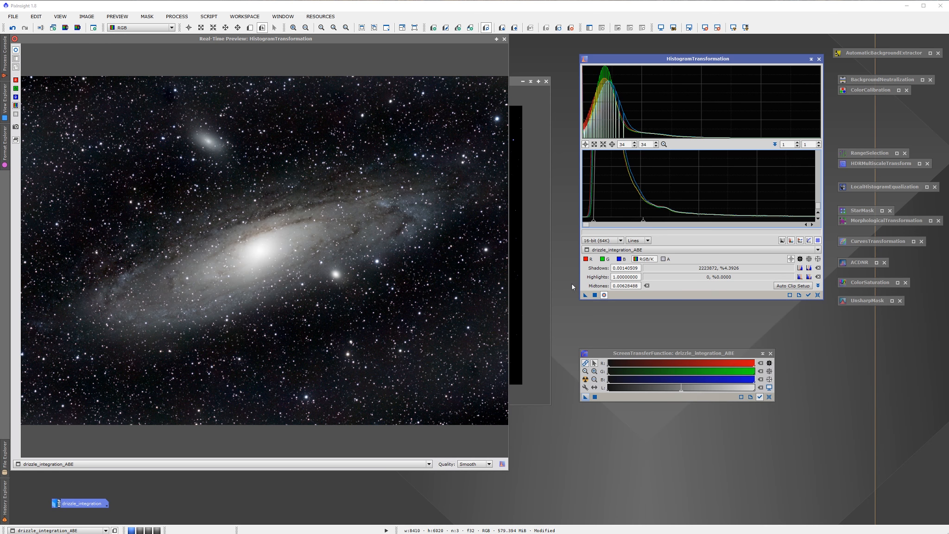
# Close the real-time preview, apply HistogramTransformation to the drizzle_integration_ABE image and minimize the process
pyautogui.click(603, 295)
pyautogui.click(504, 39)
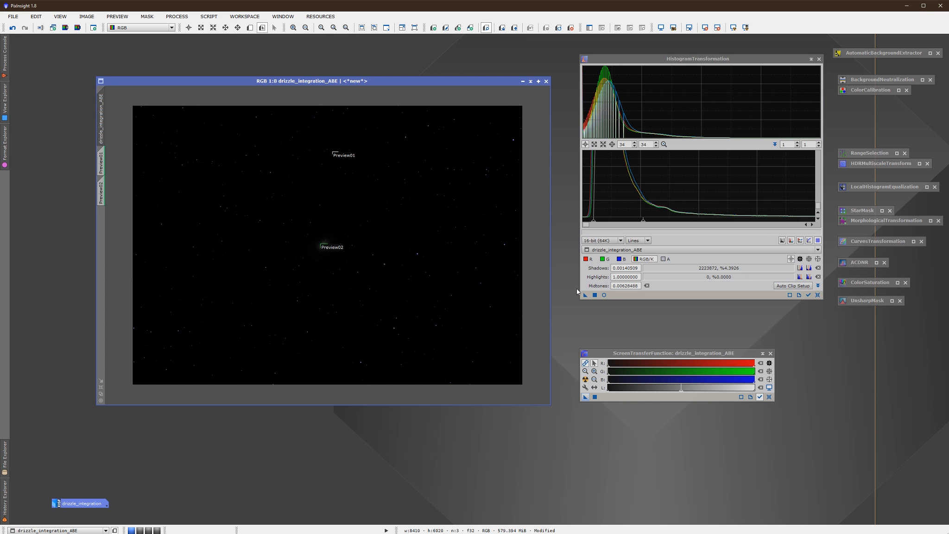
pyautogui.moveTo(586, 296); pyautogui.dragTo(347, 230)
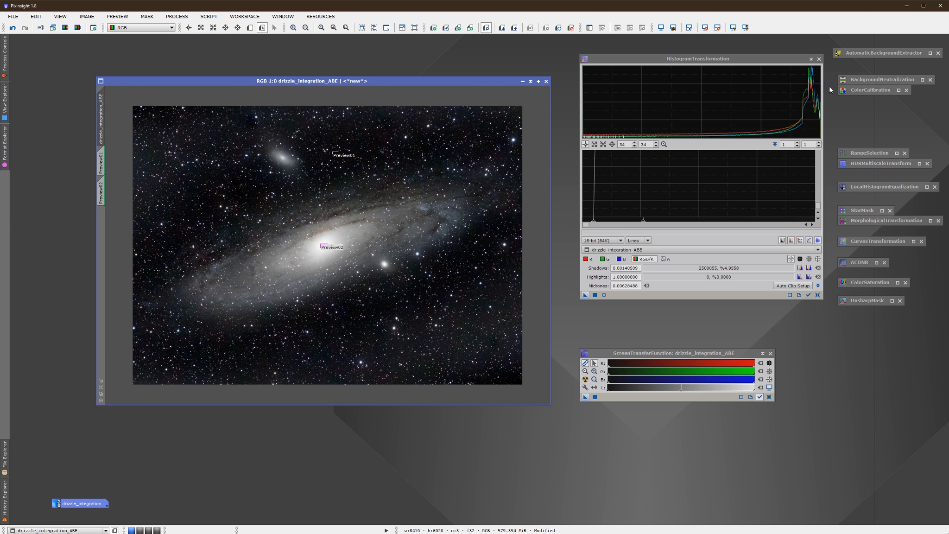
pyautogui.click(811, 60)
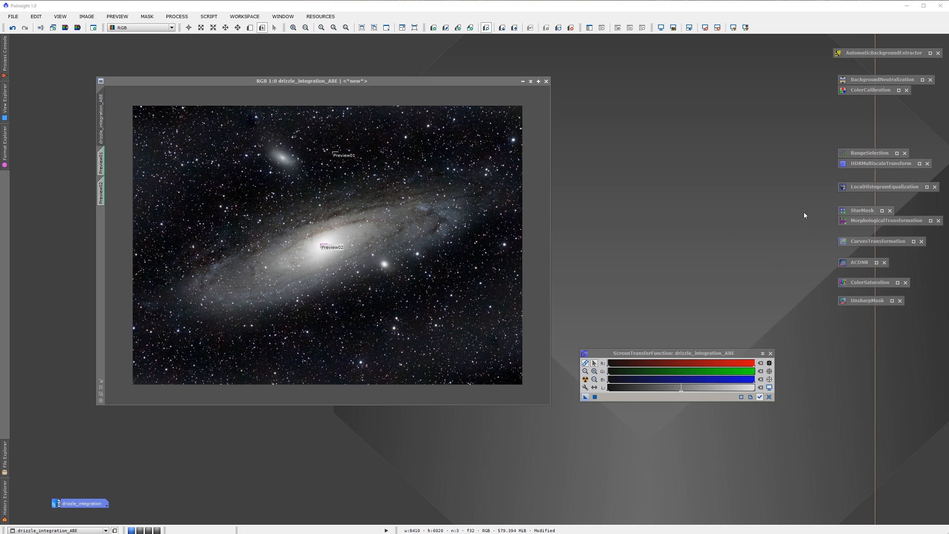
# Minimize ScreenTransferFunction and examine the galaxy's bright core in the drizzle_integration_ABE image
pyautogui.click(762, 354)
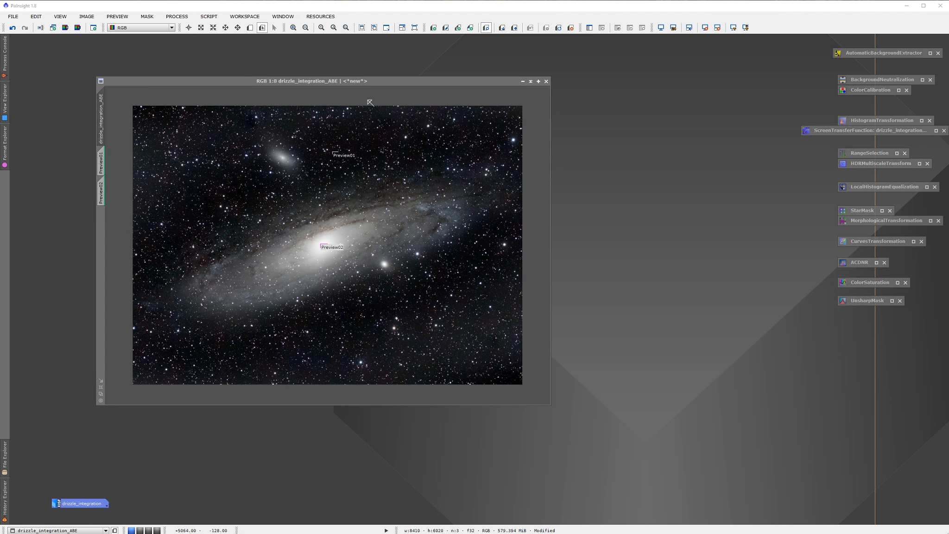
pyautogui.moveTo(382, 85); pyautogui.dragTo(391, 85)
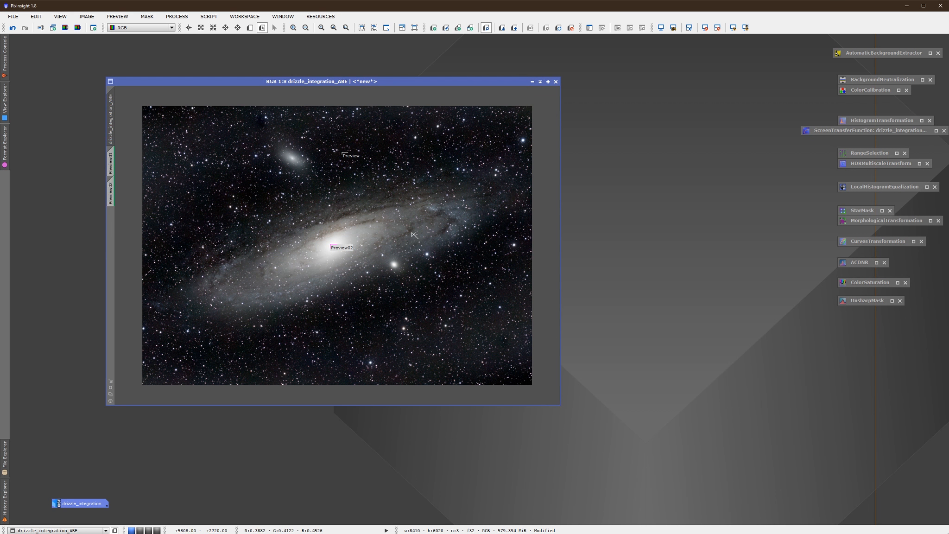
pyautogui.scroll(4, 342, 240)
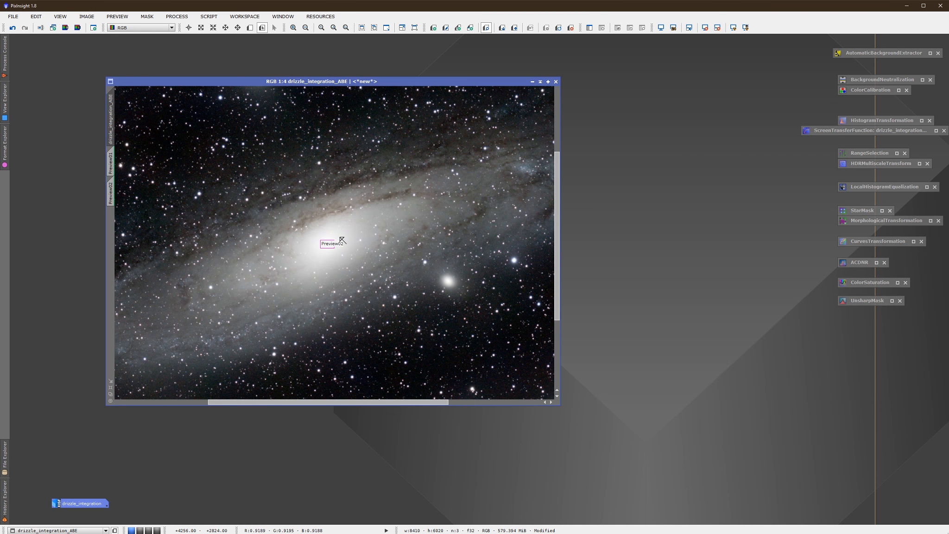
pyautogui.scroll(1, 342, 240)
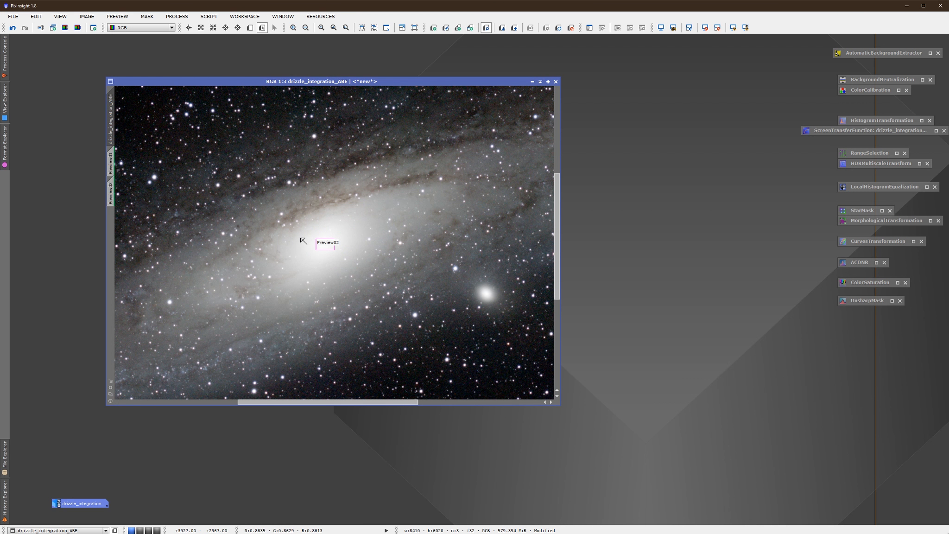
pyautogui.scroll(-2, 303, 237)
pyautogui.scroll(2, 304, 233)
# Open RangeSelection and check its mask for drizzle_integration_ABE in a real-time preview placed beside the image
pyautogui.click(898, 153)
pyautogui.scroll(-4, 424, 241)
pyautogui.scroll(-1, 424, 242)
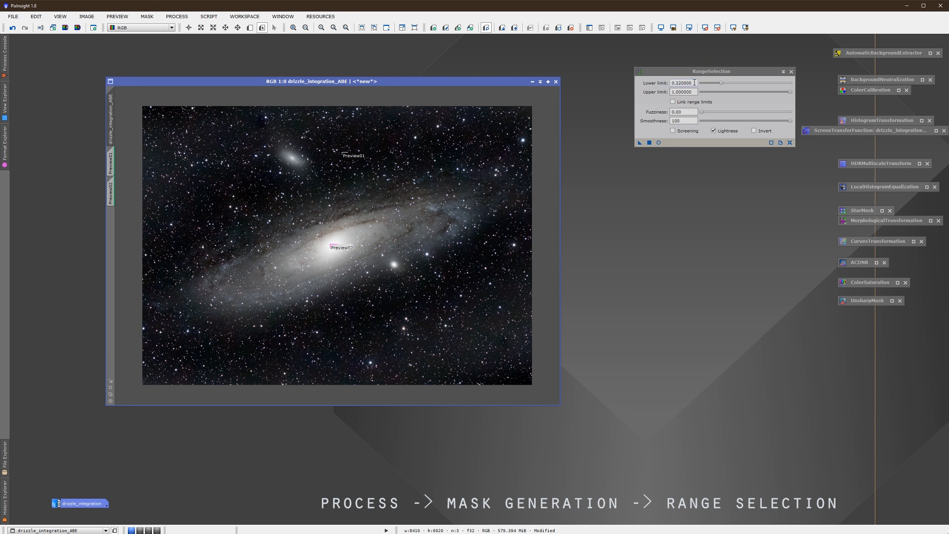
pyautogui.moveTo(698, 73); pyautogui.dragTo(698, 72)
pyautogui.click(660, 142)
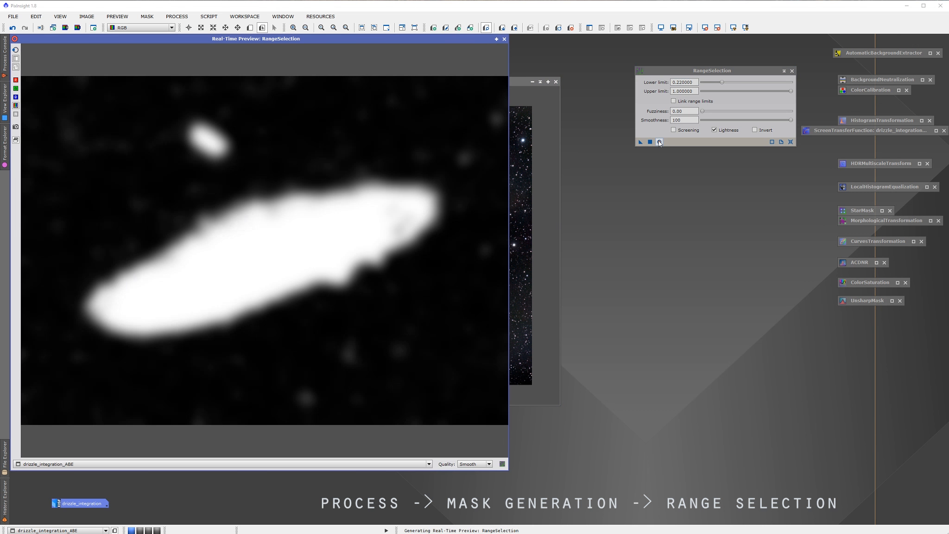
pyautogui.moveTo(354, 36); pyautogui.dragTo(724, 47)
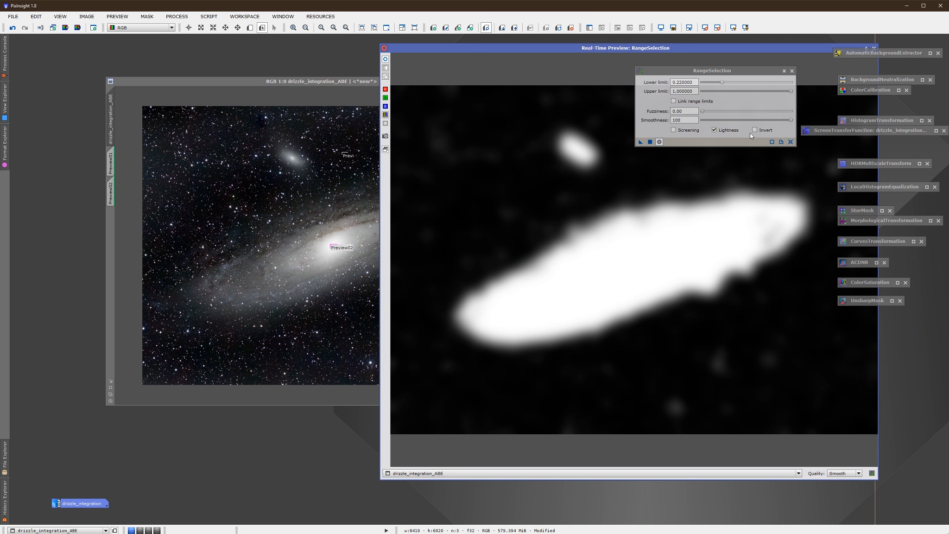
# Close the real-time preview and generate a range mask from drizzle_integration_ABE with RangeSelection
pyautogui.click(659, 141)
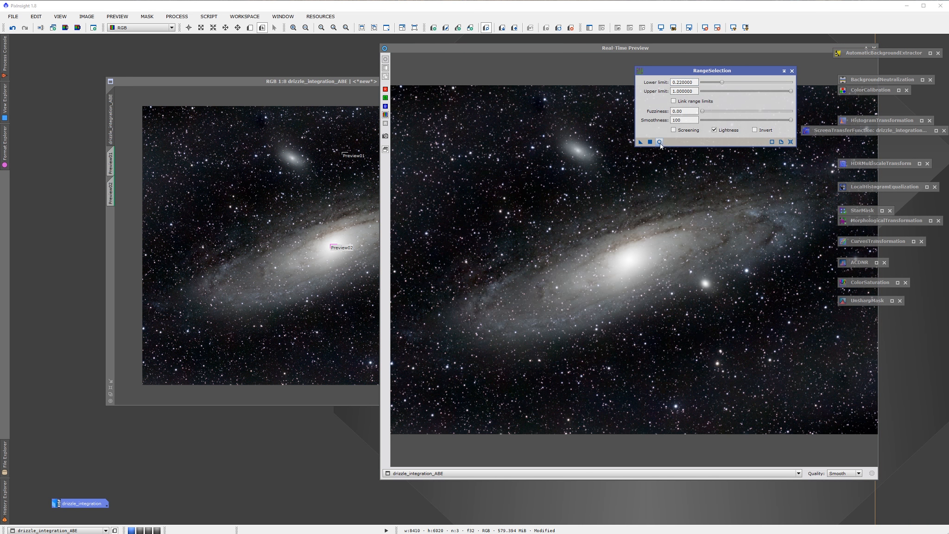
pyautogui.moveTo(566, 51); pyautogui.dragTo(480, 57)
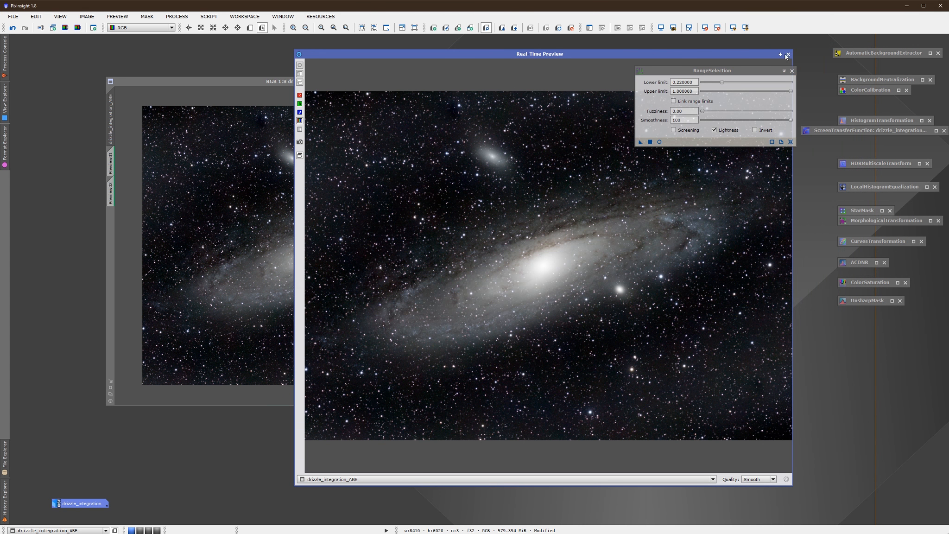
pyautogui.click(787, 54)
pyautogui.moveTo(606, 182); pyautogui.dragTo(312, 219)
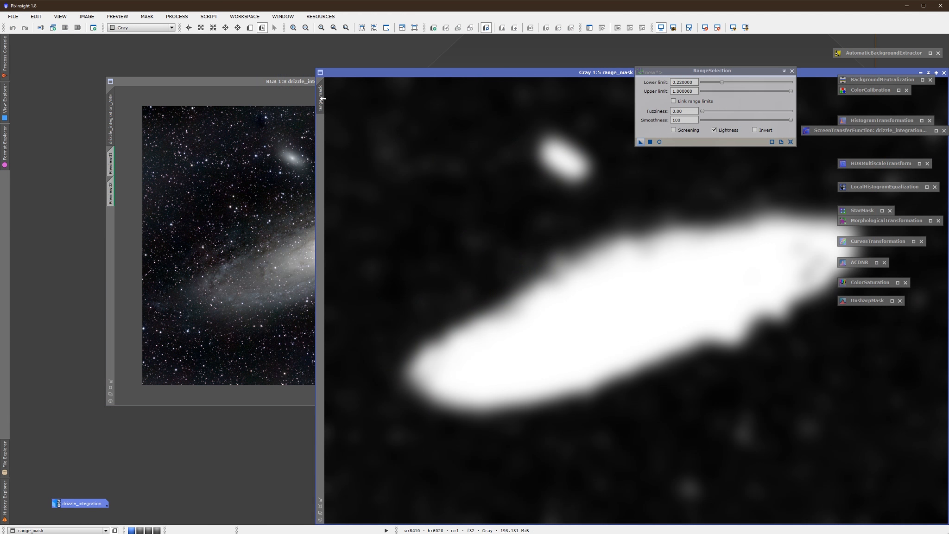
# Apply range_mask as the mask of drizzle_integration_ABE, then iconize the mask image beside the drizzle_integration icon
pyautogui.moveTo(320, 98); pyautogui.dragTo(110, 224)
pyautogui.moveTo(450, 71); pyautogui.dragTo(254, 66)
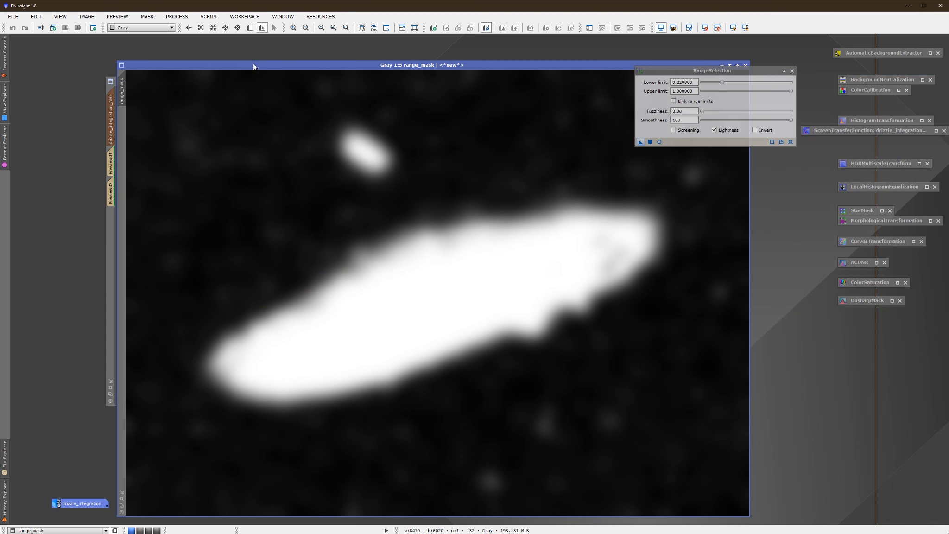
pyautogui.click(722, 65)
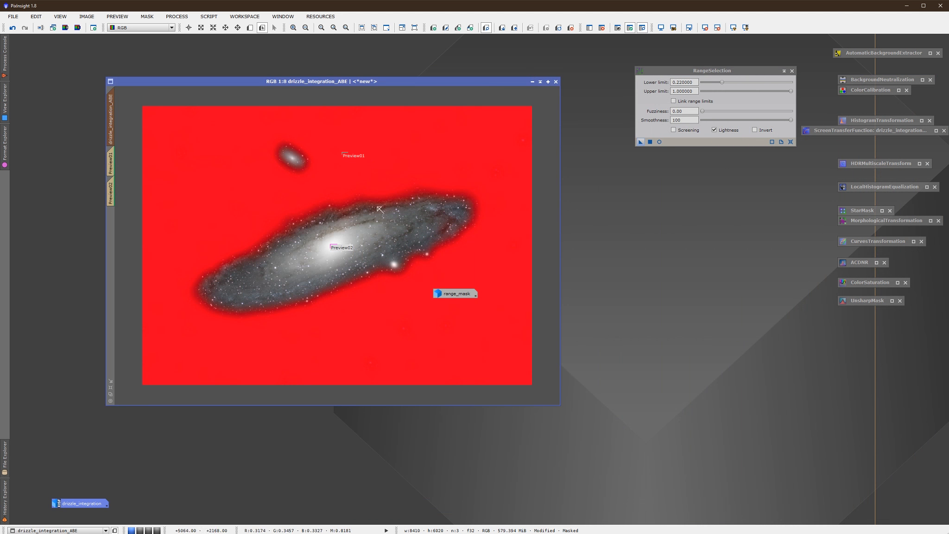
pyautogui.moveTo(458, 295); pyautogui.dragTo(76, 488)
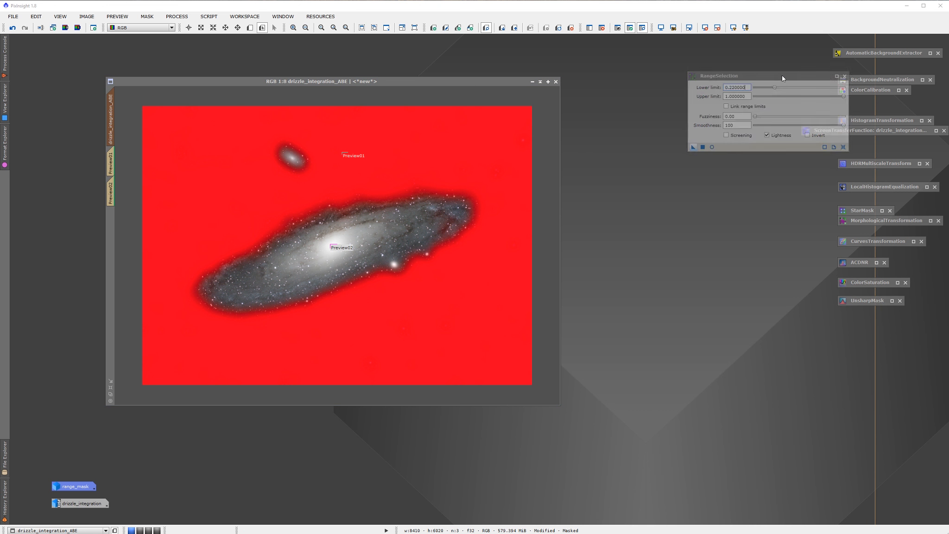
# Minimize RangeSelection and hide the red mask overlay on drizzle_integration_ABE while keeping the mask enabled
pyautogui.click(784, 72)
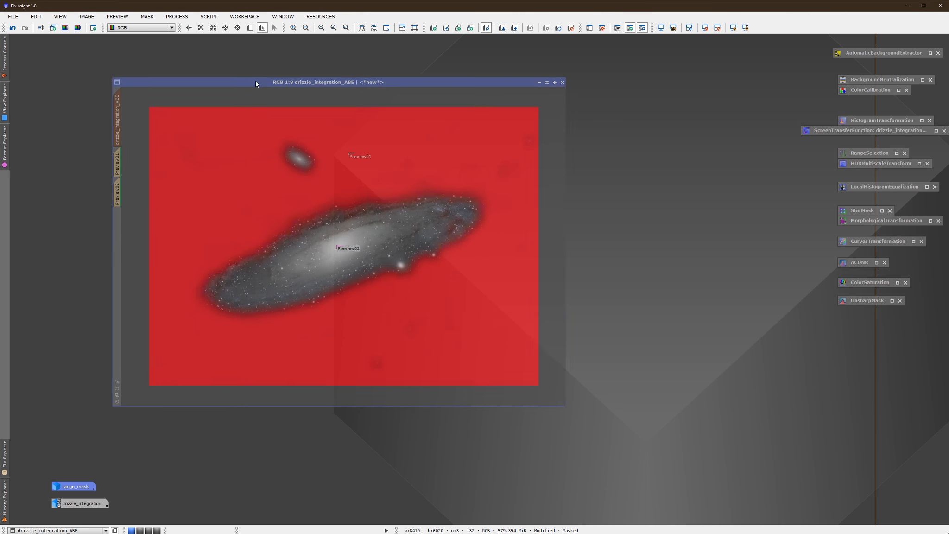
pyautogui.moveTo(258, 82); pyautogui.dragTo(254, 85)
pyautogui.click(144, 18)
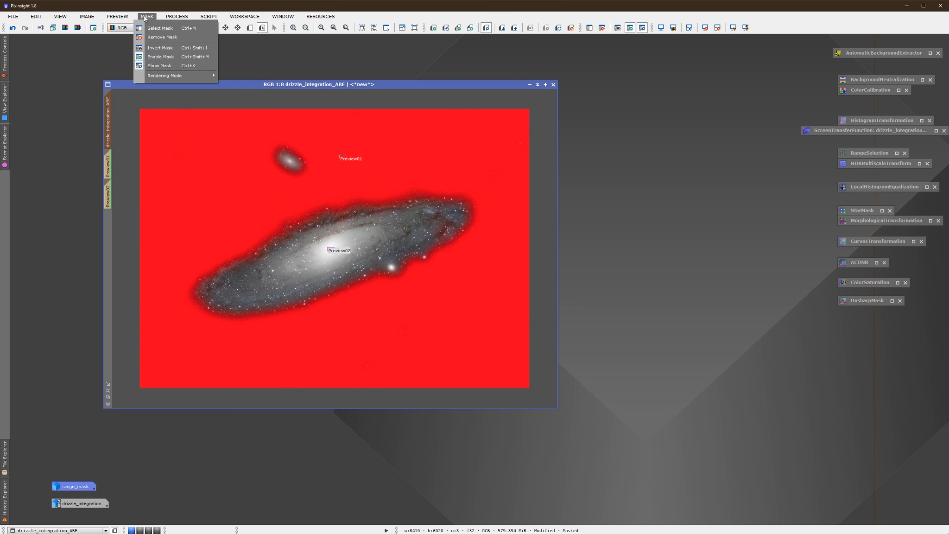
pyautogui.click(156, 68)
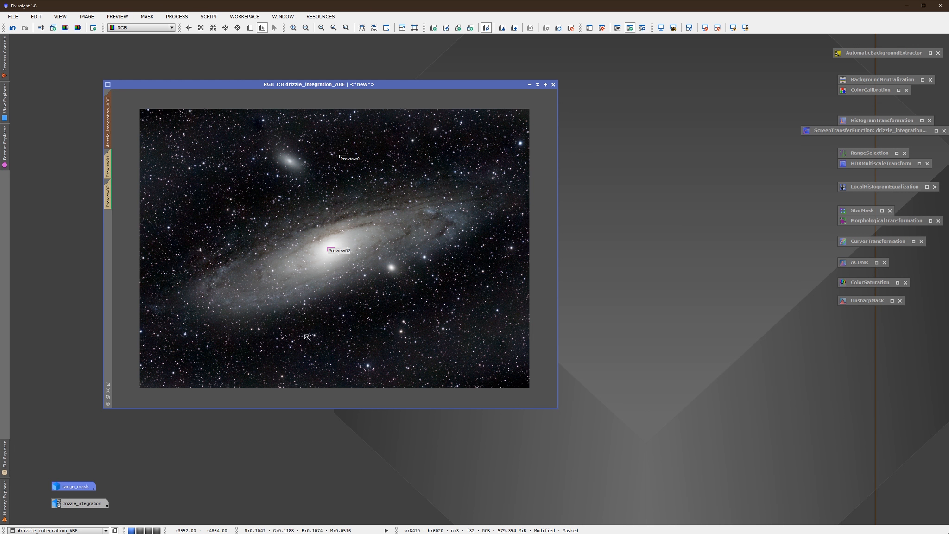
# Open HDRMultiscaleTransform, set the number of layers to 6 and enable deringing
pyautogui.click(919, 164)
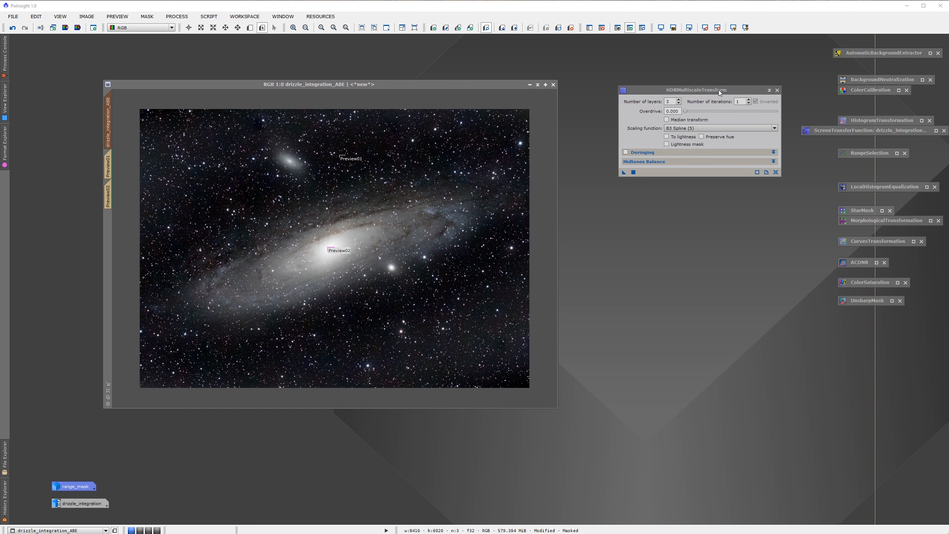
pyautogui.moveTo(718, 92); pyautogui.dragTo(713, 93)
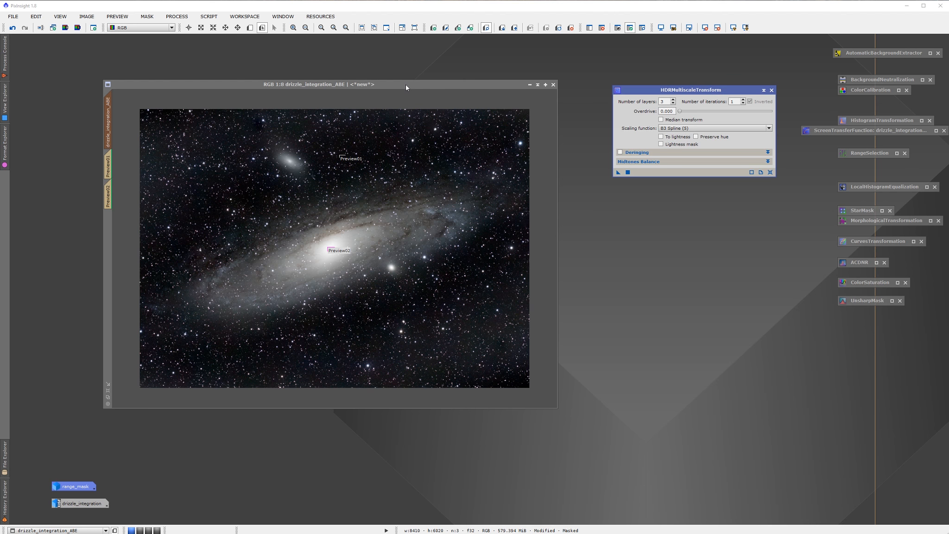
pyautogui.moveTo(406, 84); pyautogui.dragTo(393, 82)
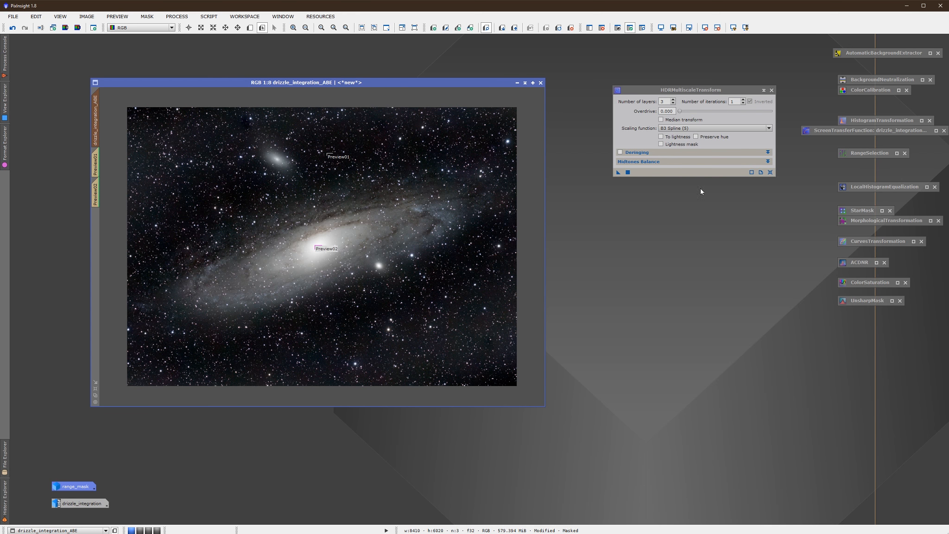
pyautogui.moveTo(684, 94); pyautogui.dragTo(675, 94)
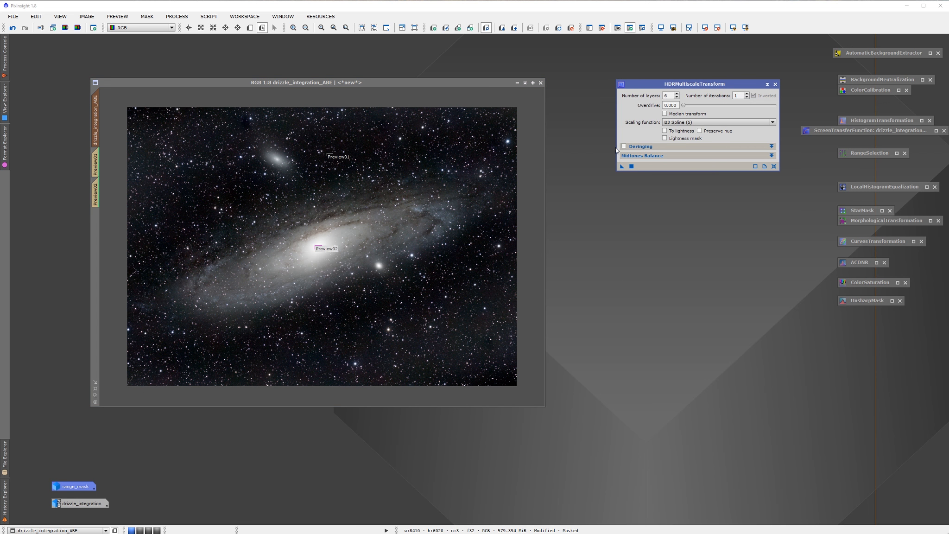
pyautogui.click(624, 146)
# Apply the 6-layer HDRMultiscaleTransform to the masked drizzle_integration_ABE image
pyautogui.click(279, 283)
pyautogui.scroll(1, 279, 283)
pyautogui.scroll(7, 279, 283)
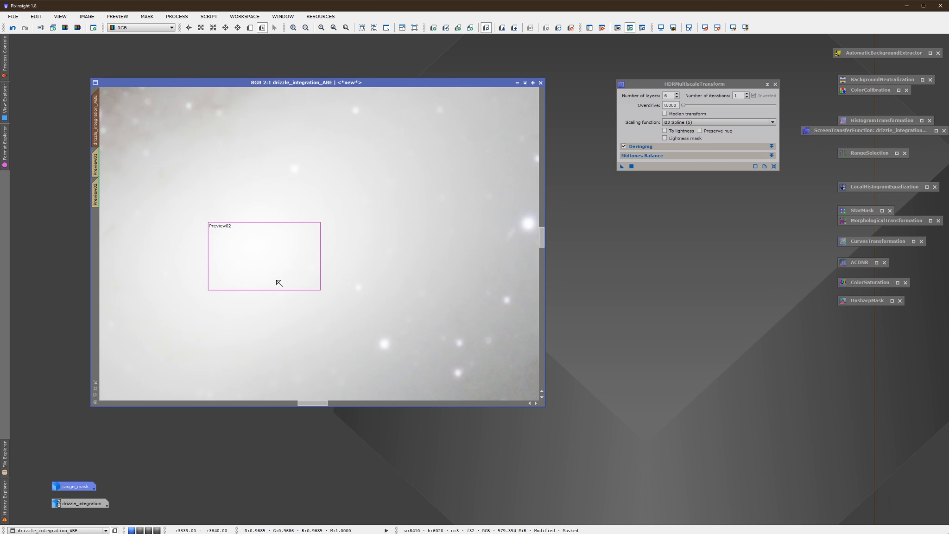
pyautogui.scroll(-1, 278, 281)
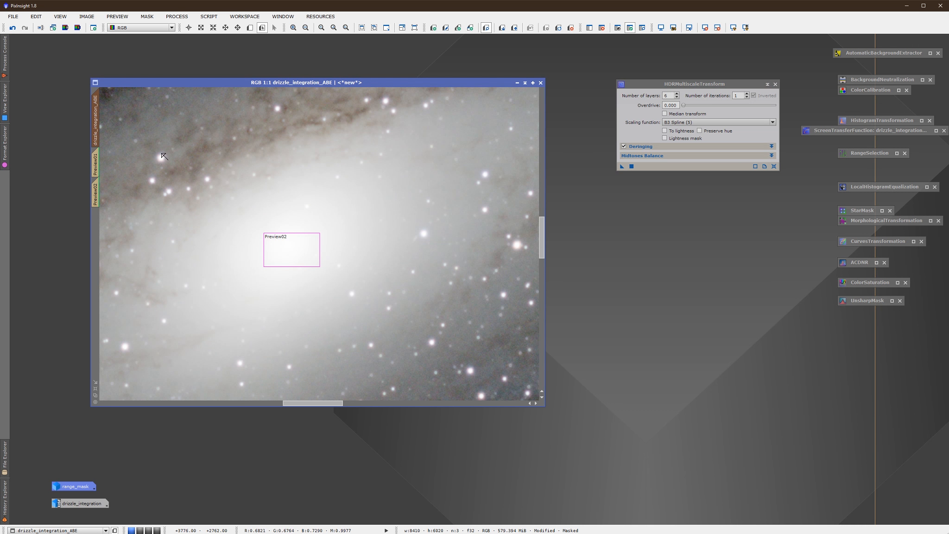
pyautogui.scroll(-4, 233, 196)
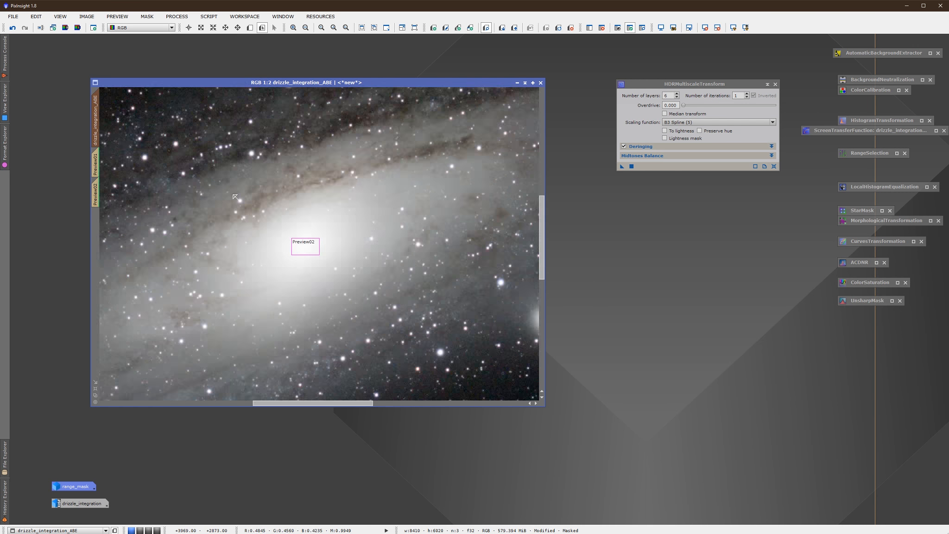
pyautogui.scroll(-2, 233, 195)
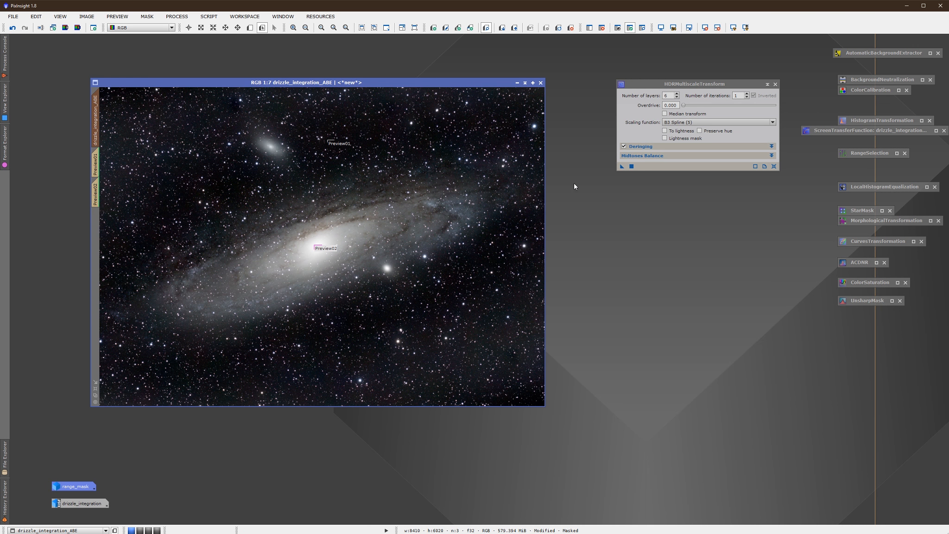
pyautogui.moveTo(622, 167); pyautogui.dragTo(304, 245)
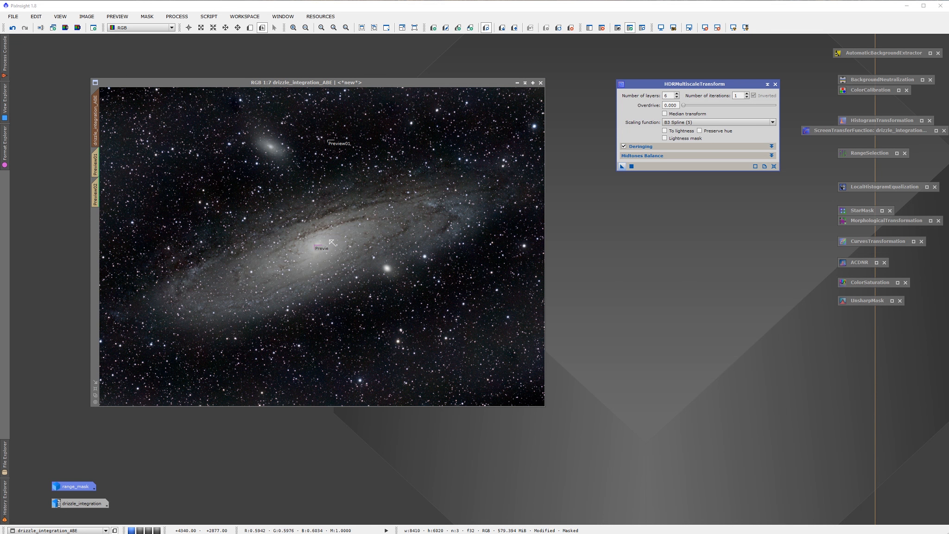
# Set HDRMultiscaleTransform to 10 layers with a manual midtones balance of 0.25
pyautogui.scroll(-1, 343, 237)
pyautogui.scroll(5, 342, 238)
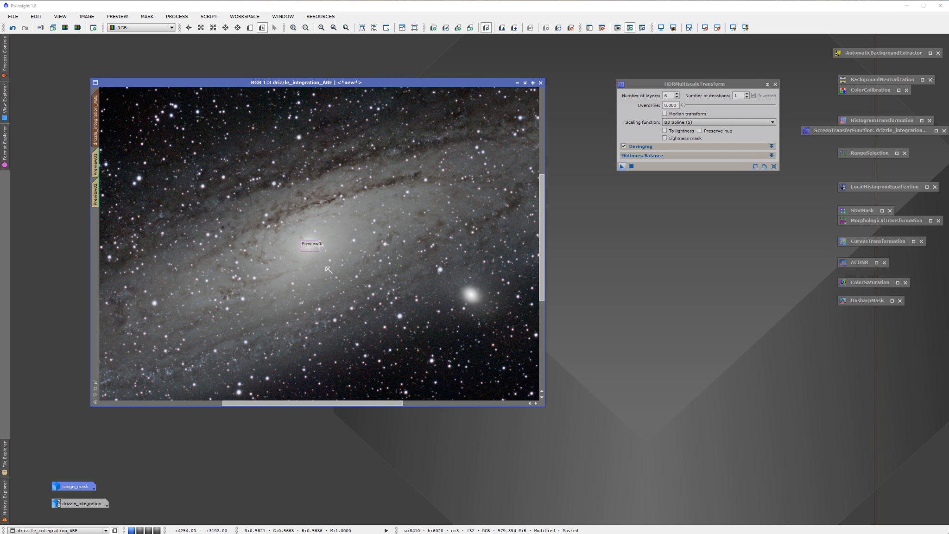
pyautogui.scroll(3, 311, 260)
pyautogui.scroll(-4, 311, 258)
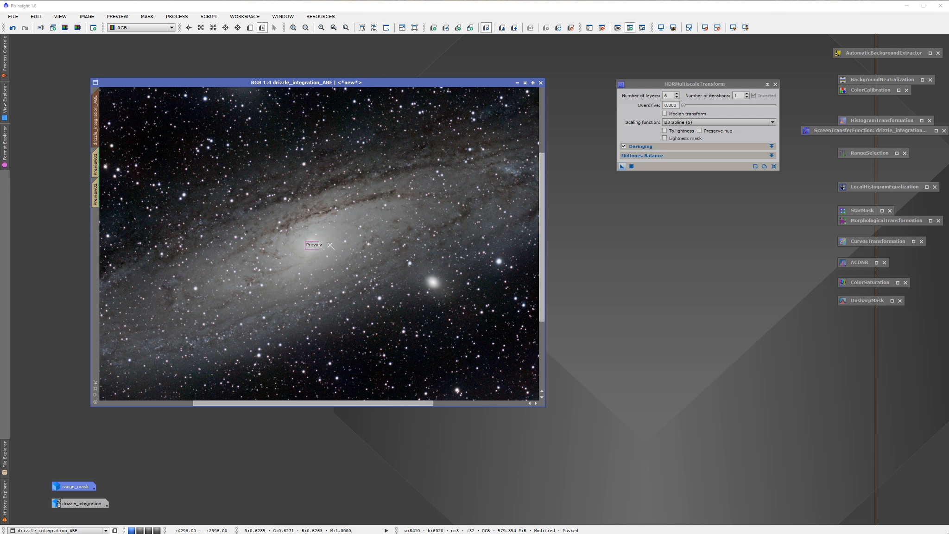
pyautogui.scroll(-2, 330, 246)
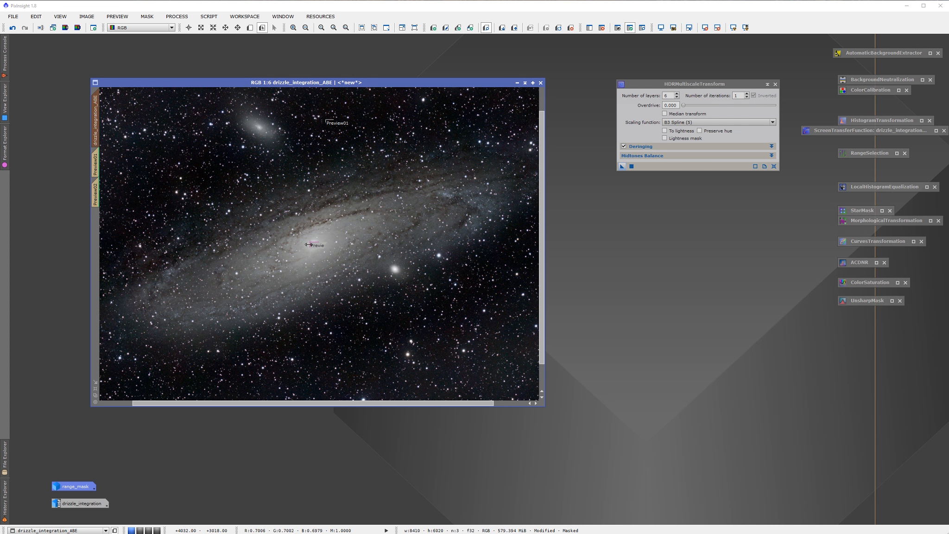
pyautogui.moveTo(308, 244)
pyautogui.mouseDown()
pyautogui.moveTo(330, 247)
pyautogui.moveTo(308, 272)
pyautogui.moveTo(310, 255)
pyautogui.mouseUp()
pyautogui.click(665, 95)
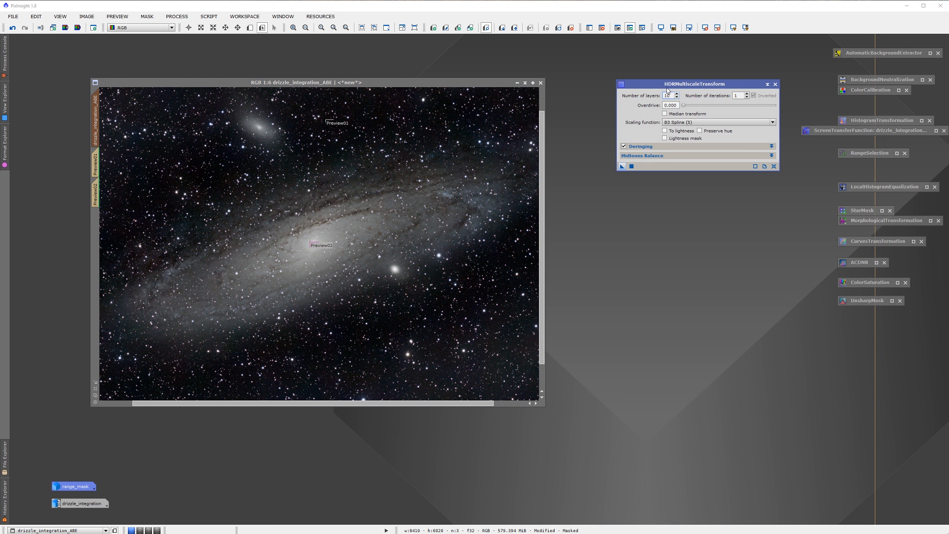
pyautogui.click(772, 156)
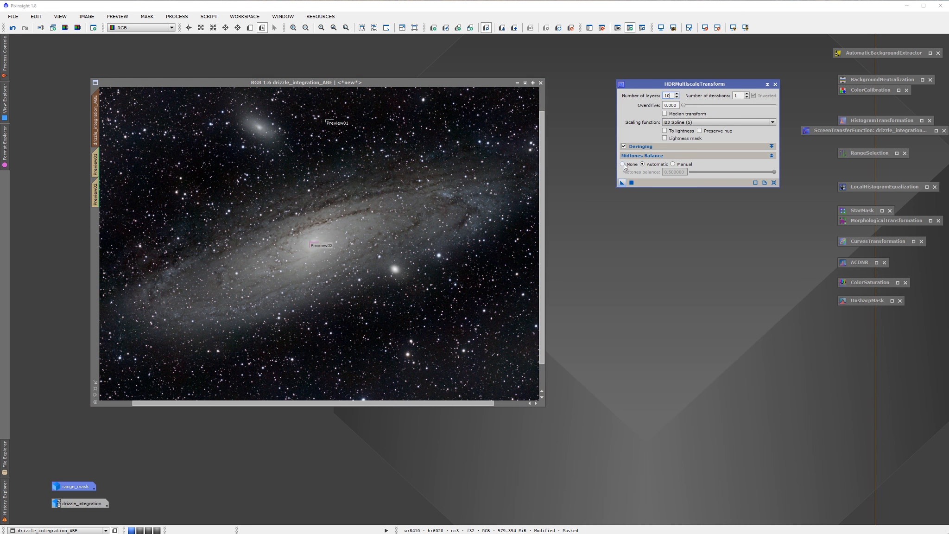
pyautogui.click(672, 164)
pyautogui.moveTo(774, 172); pyautogui.dragTo(740, 174)
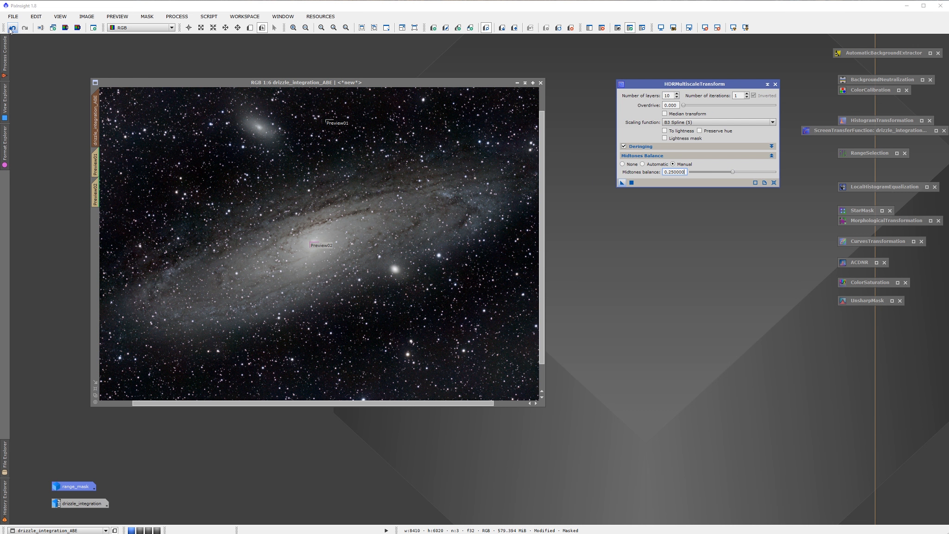
# Undo the 6-layer HDR transform, apply HDRMultiscaleTransform with the new settings to drizzle_integration_ABE and check the galaxy core
pyautogui.moveTo(621, 182); pyautogui.dragTo(285, 106)
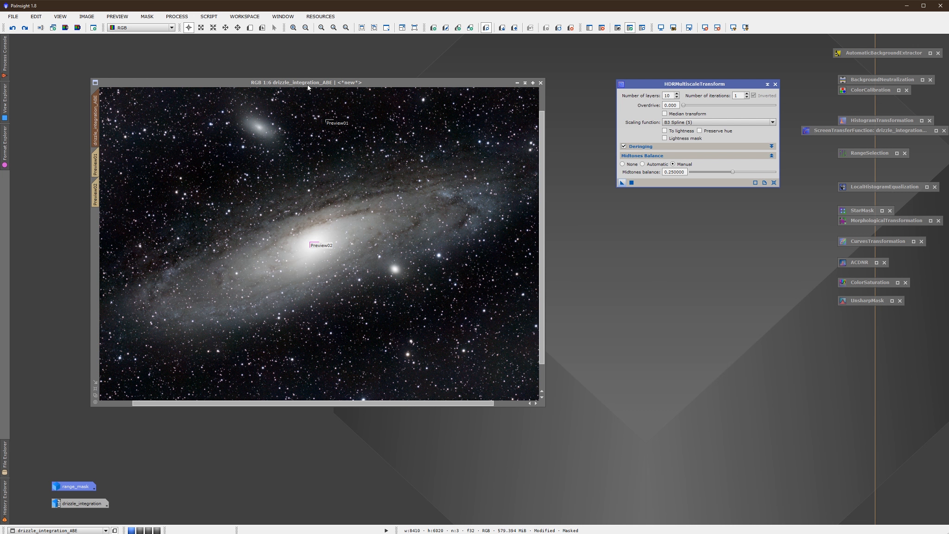
pyautogui.moveTo(622, 182); pyautogui.dragTo(344, 209)
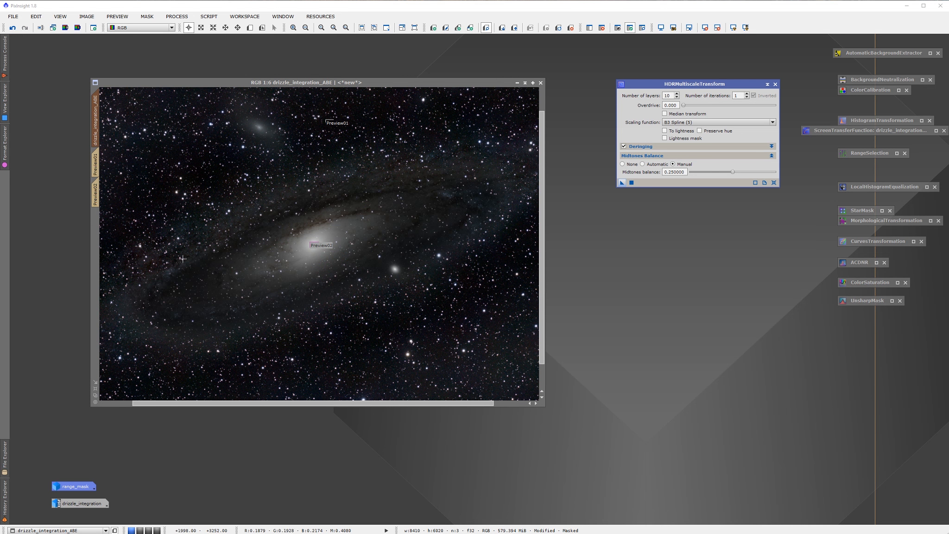
pyautogui.scroll(5, 325, 302)
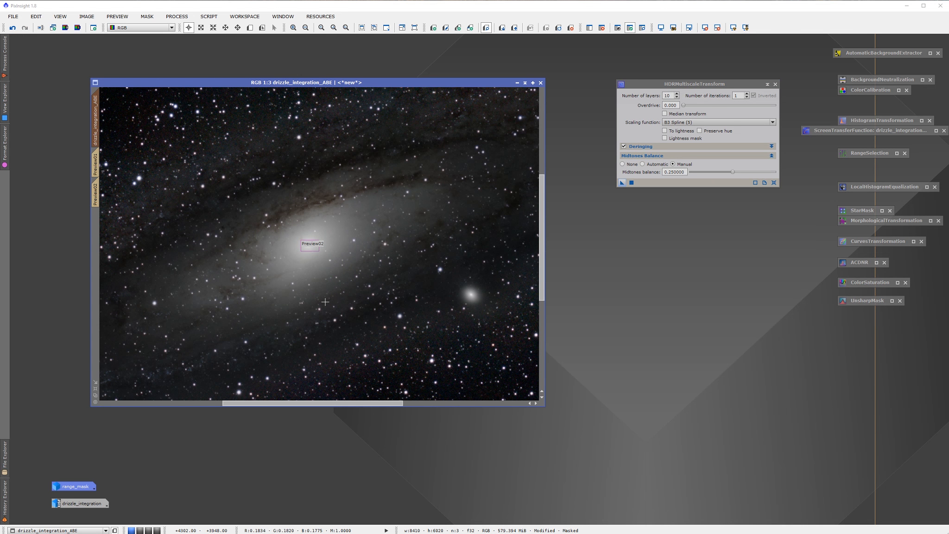
pyautogui.scroll(-4, 325, 301)
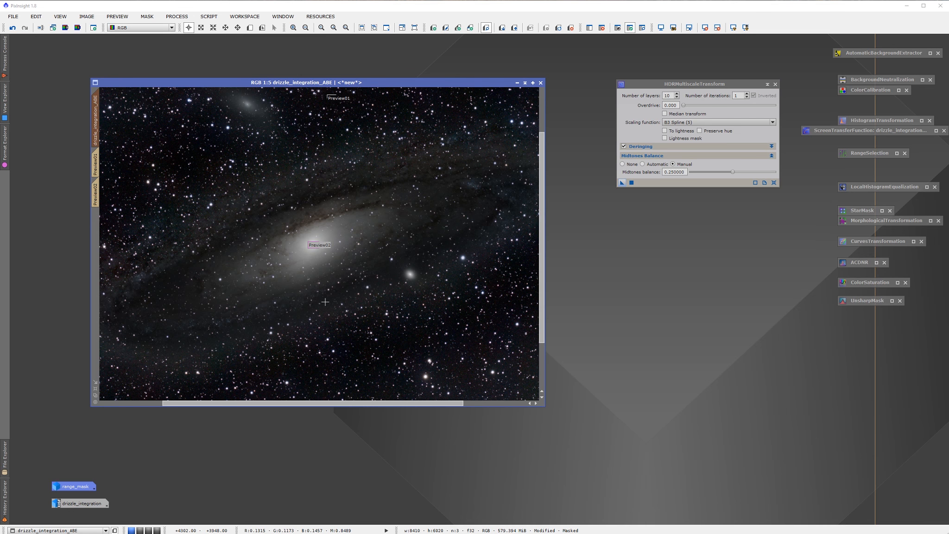
# Undo the last HDR transform and reapply HDRMultiscaleTransform to drizzle_integration_ABE with a midtones balance of 0.07
pyautogui.scroll(-1, 325, 302)
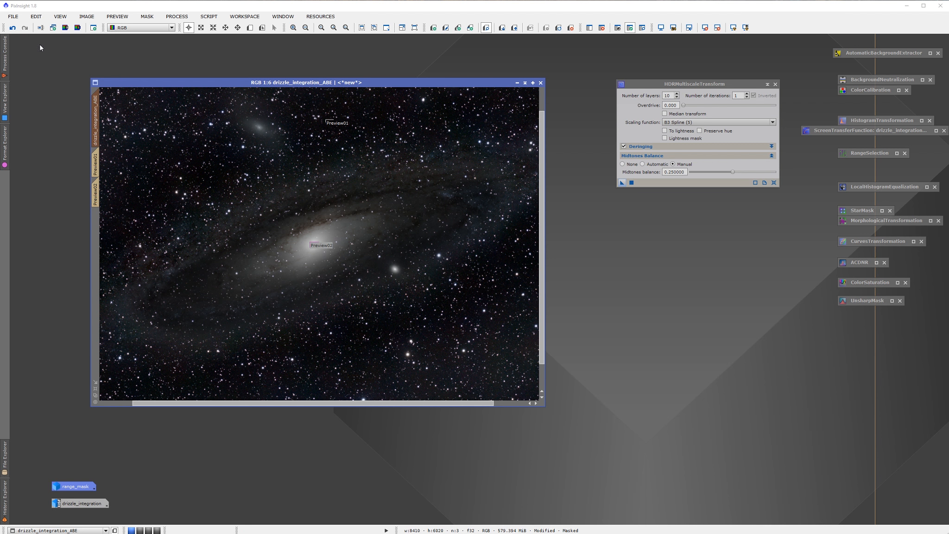
pyautogui.click(12, 27)
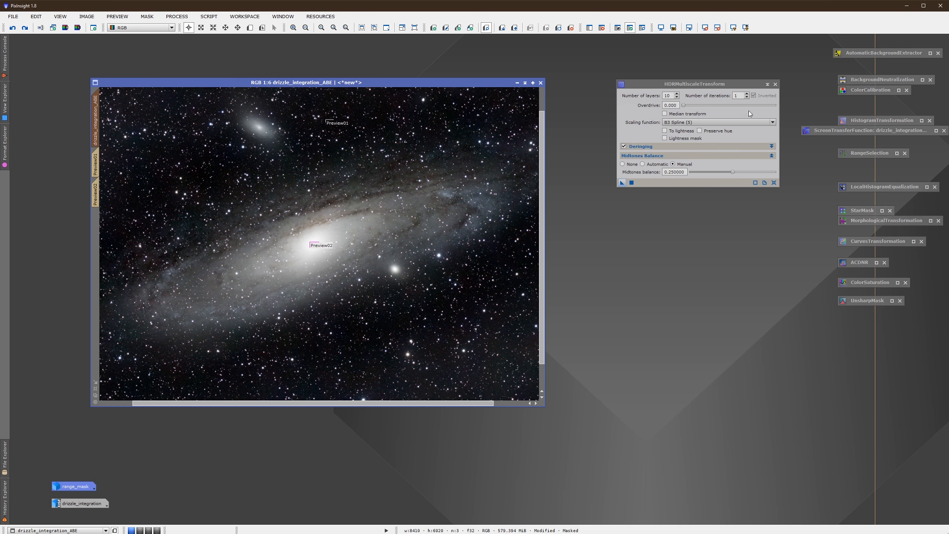
pyautogui.moveTo(732, 173); pyautogui.dragTo(714, 172)
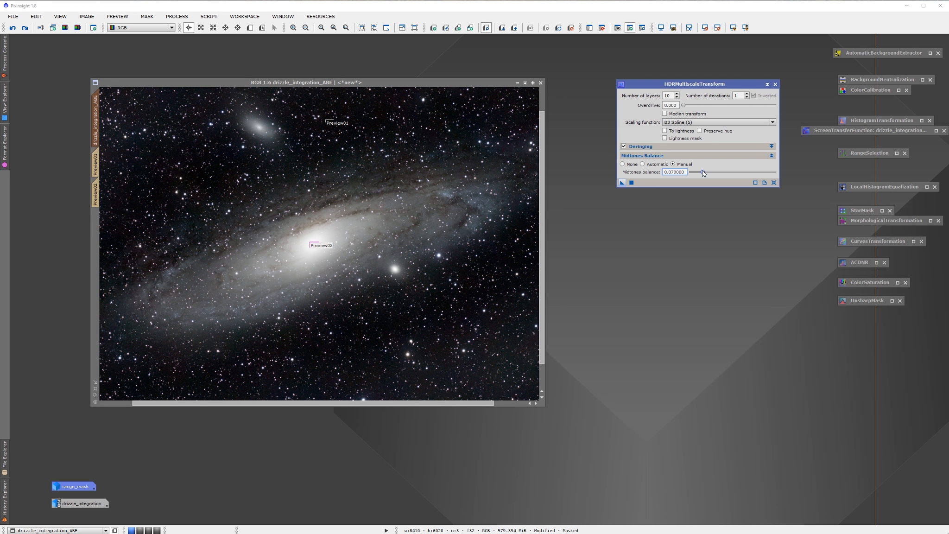
pyautogui.click(622, 183)
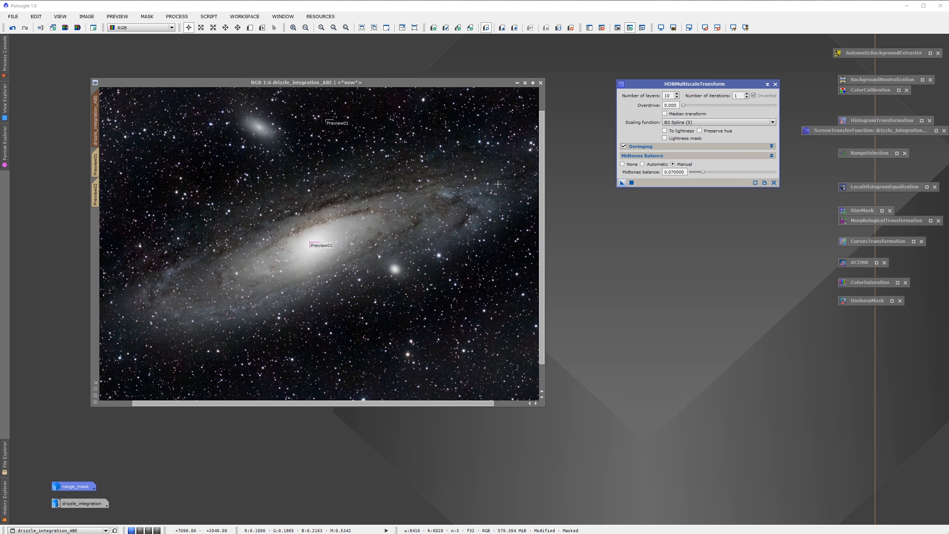
# Compare the galaxy core before and after the HDR transform by repeatedly undoing and redoing it, leaving it applied
pyautogui.click(13, 28)
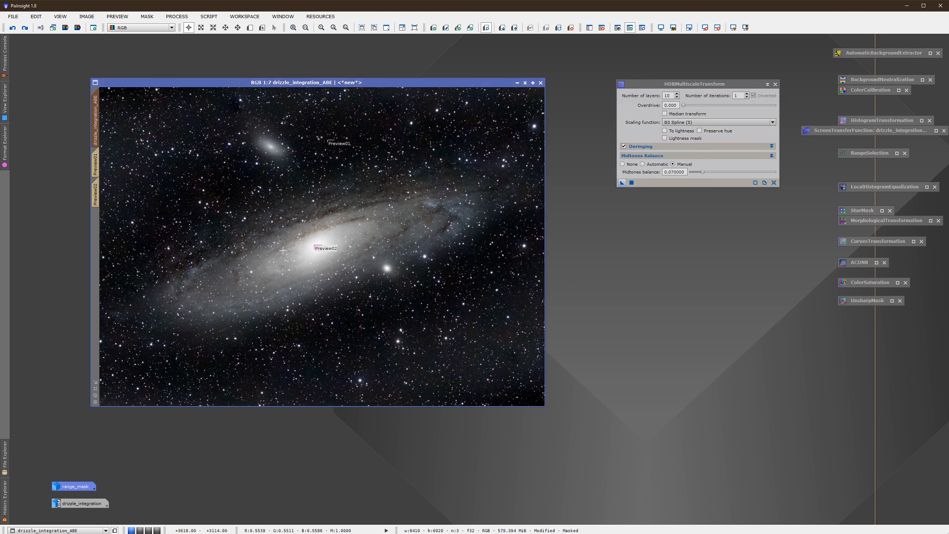
pyautogui.scroll(3, 282, 250)
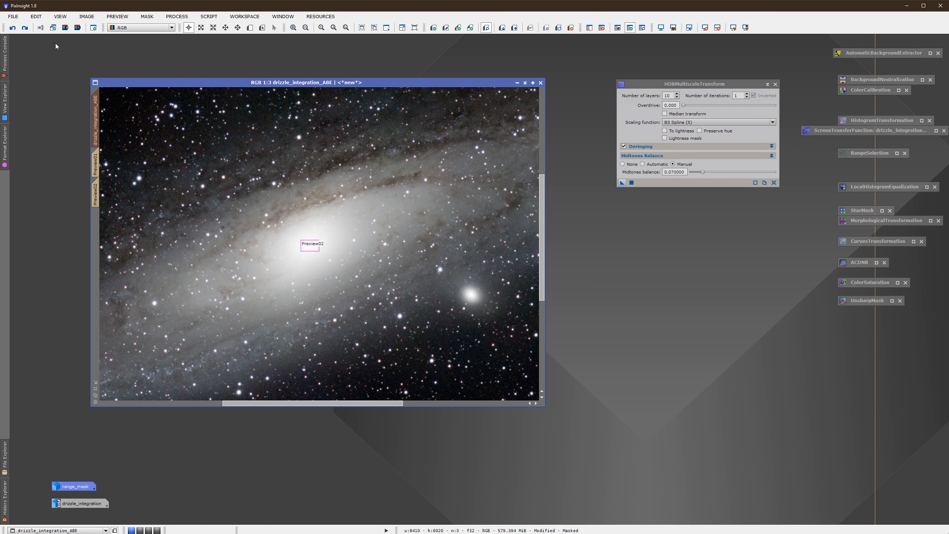
pyautogui.click(25, 27)
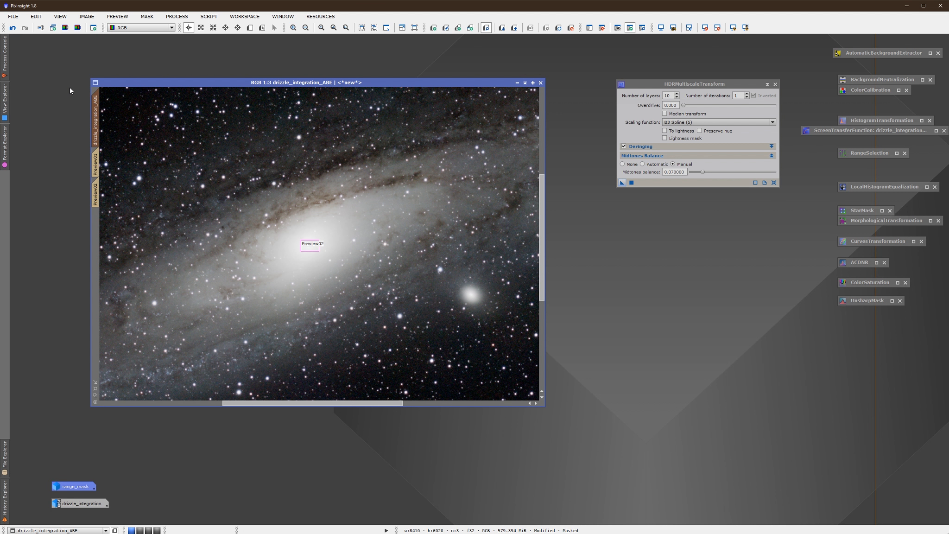
pyautogui.click(13, 27)
pyautogui.click(24, 27)
pyautogui.click(13, 28)
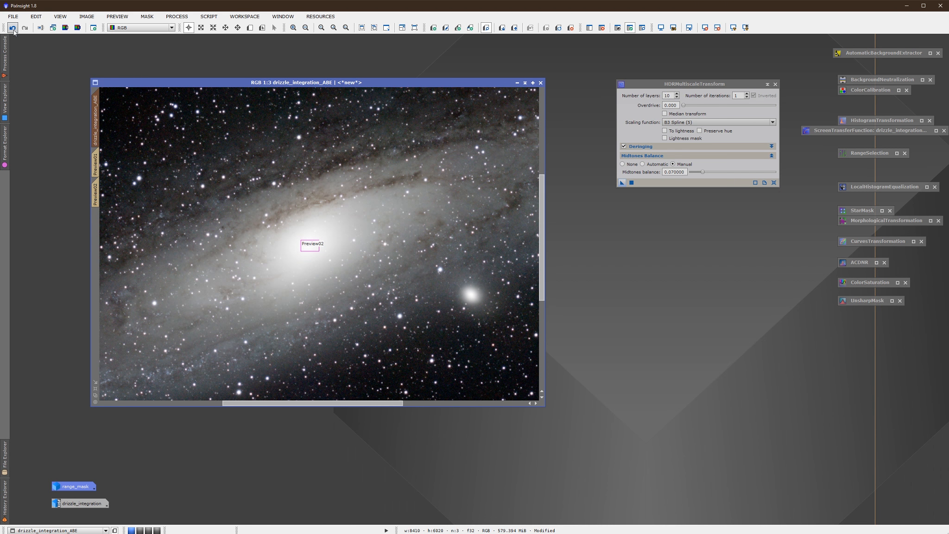
pyautogui.click(25, 31)
pyautogui.scroll(3, 438, 275)
pyautogui.scroll(-6, 438, 275)
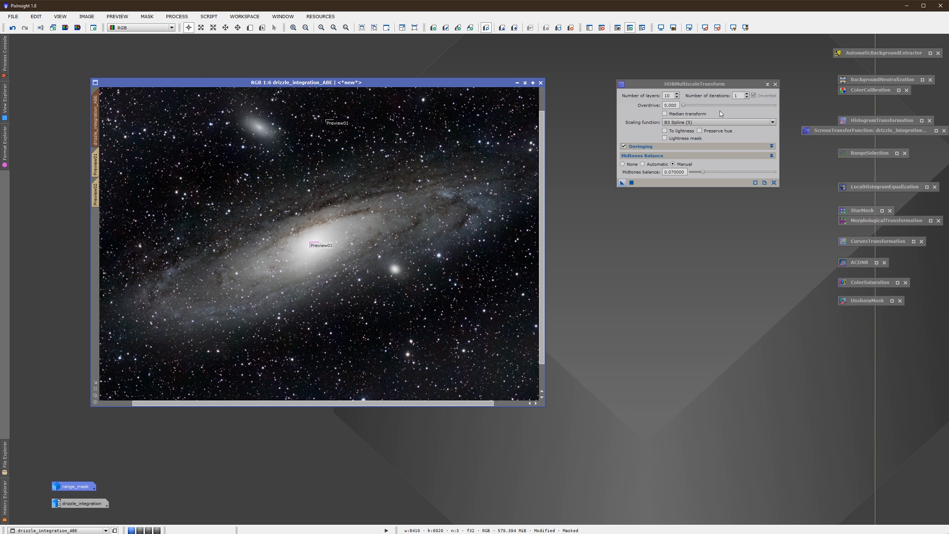
# Collapse HDRMultiscaleTransform and open LocalHistogramEqualization with a real-time preview of drizzle_integration_ABE placed clear of the settings
pyautogui.click(766, 85)
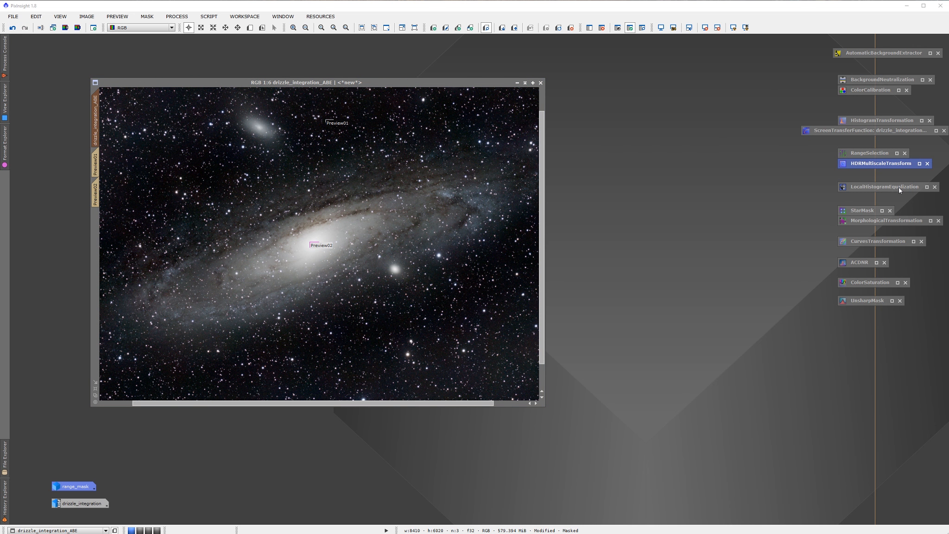
pyautogui.moveTo(898, 186)
pyautogui.mouseDown()
pyautogui.moveTo(824, 184)
pyautogui.moveTo(881, 189)
pyautogui.mouseUp()
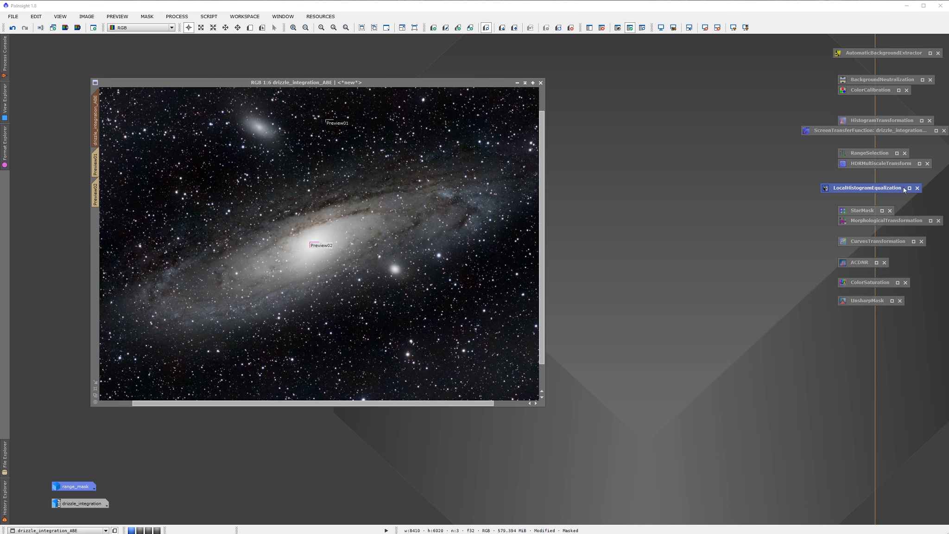
pyautogui.click(910, 188)
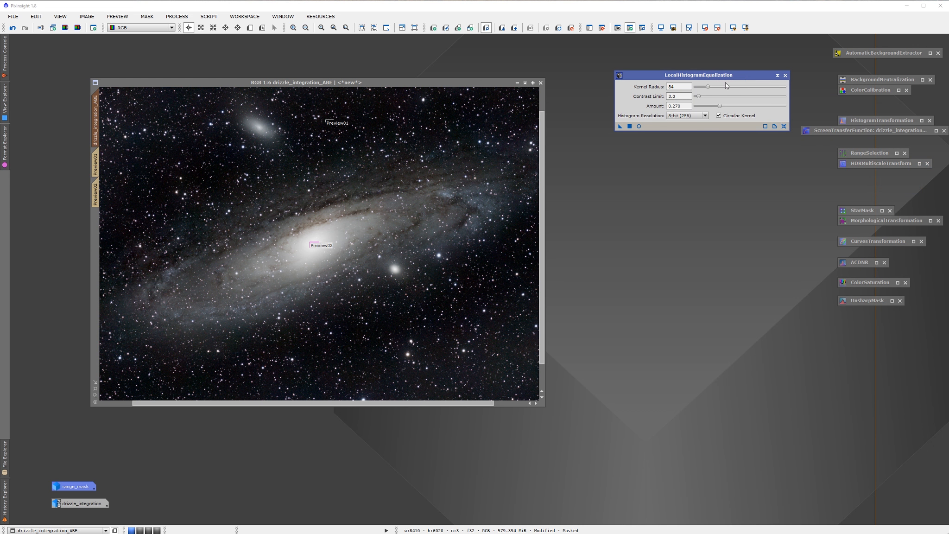
pyautogui.moveTo(724, 77)
pyautogui.mouseDown()
pyautogui.moveTo(729, 65)
pyautogui.moveTo(707, 88)
pyautogui.moveTo(713, 79)
pyautogui.mouseUp()
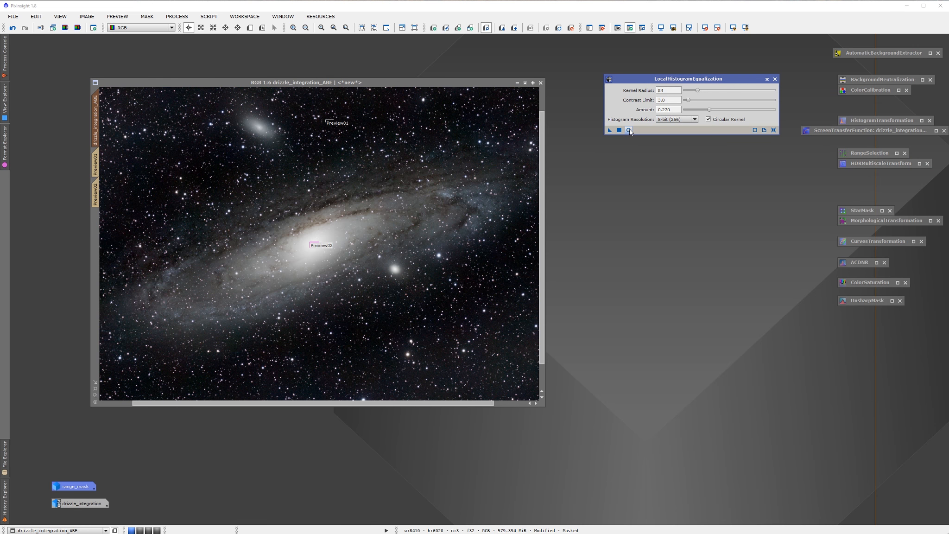
pyautogui.click(629, 130)
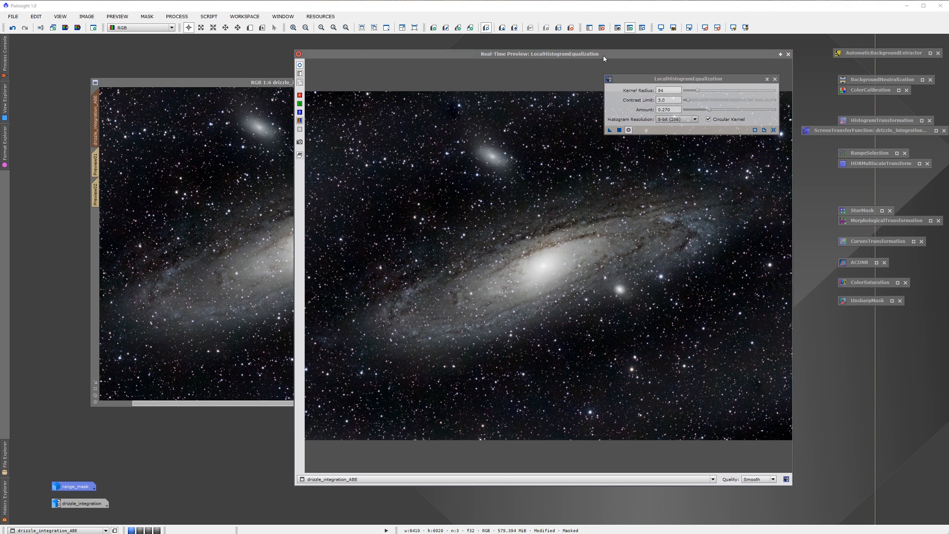
pyautogui.moveTo(603, 56); pyautogui.dragTo(398, 50)
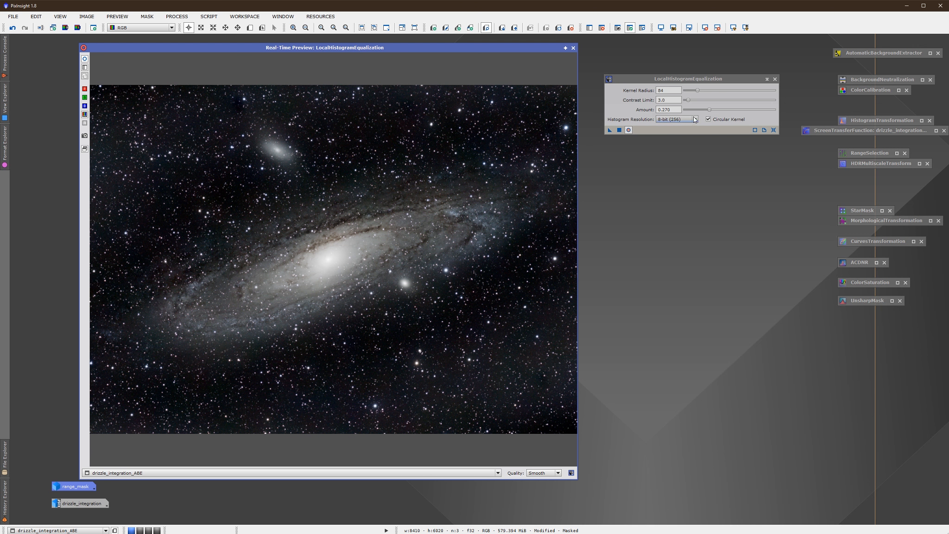
# Set LocalHistogramEqualization to kernel radius 112, contrast limit 2.5 and amount 0.150, trying larger radii in the preview
pyautogui.moveTo(690, 99); pyautogui.dragTo(688, 101)
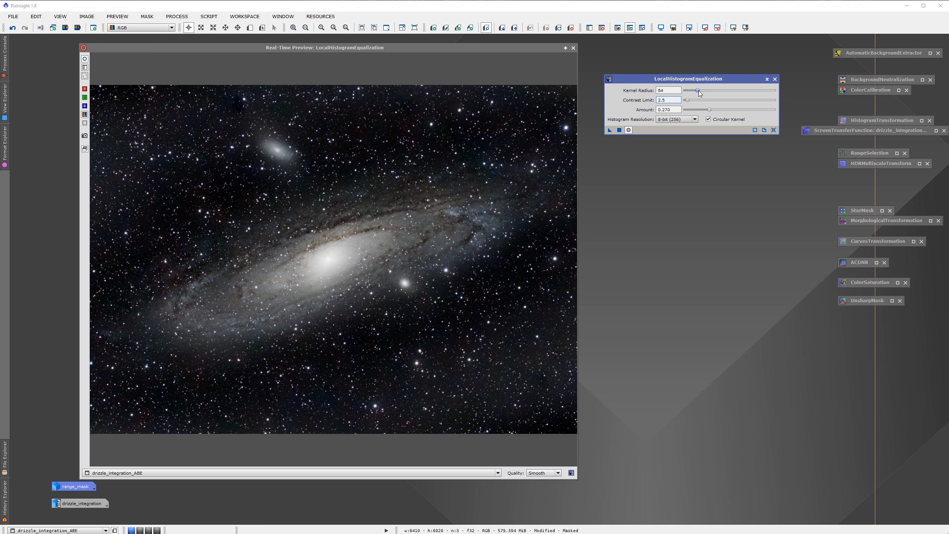
pyautogui.moveTo(699, 91); pyautogui.dragTo(711, 94)
pyautogui.moveTo(710, 91); pyautogui.dragTo(735, 90)
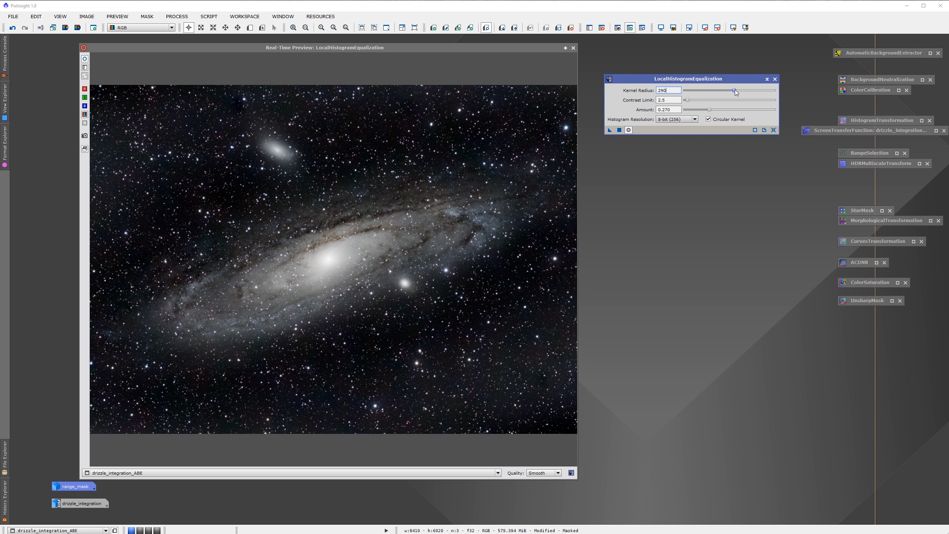
pyautogui.moveTo(735, 90); pyautogui.dragTo(774, 92)
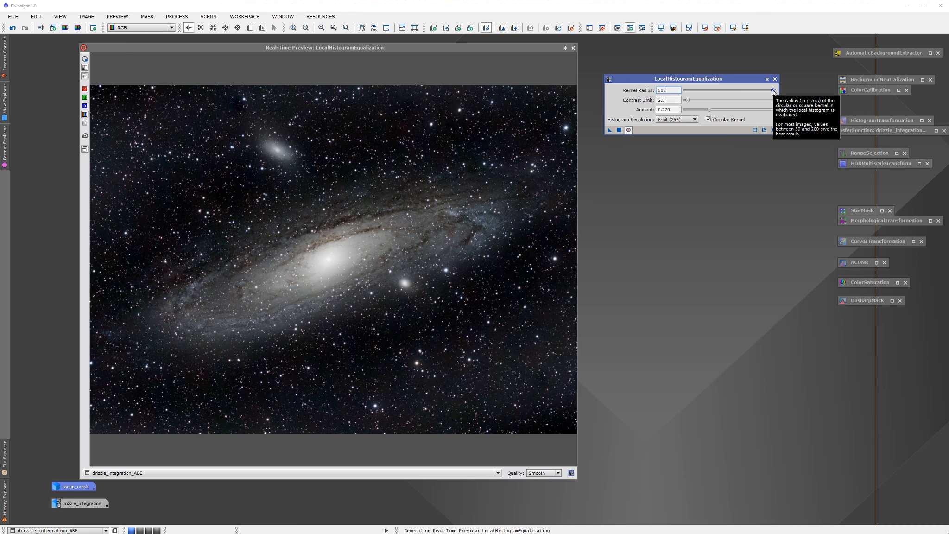
pyautogui.moveTo(773, 92); pyautogui.dragTo(704, 92)
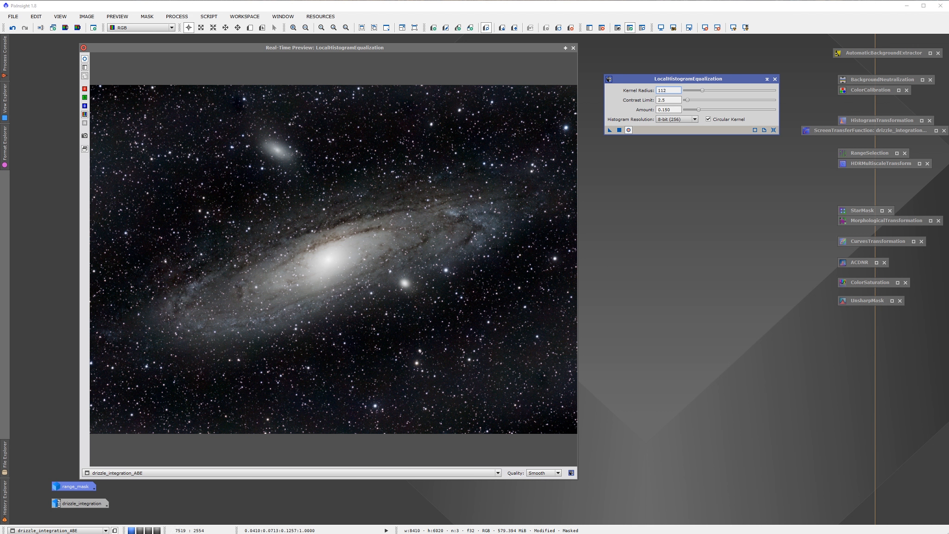
# Close the real-time preview and apply LocalHistogramEqualization to drizzle_integration_ABE
pyautogui.click(629, 130)
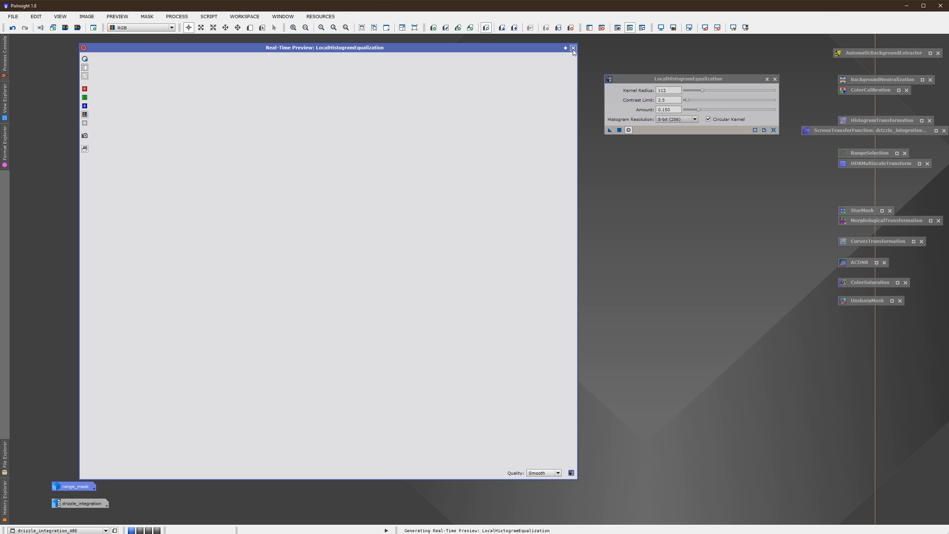
pyautogui.click(573, 48)
pyautogui.moveTo(609, 130); pyautogui.dragTo(387, 180)
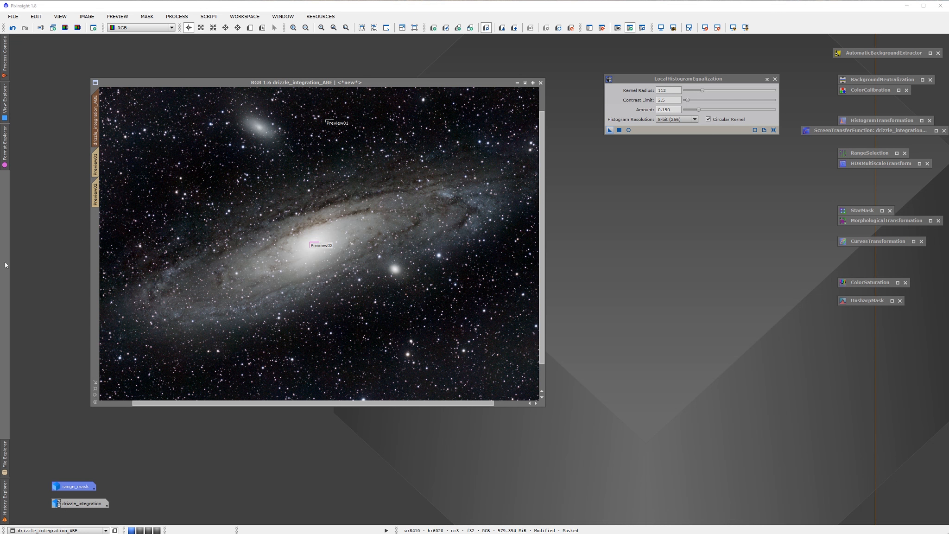
# Compare the galaxy before and after local histogram equalization, leave the effect applied and collapse LocalHistogramEqualization
pyautogui.click(13, 28)
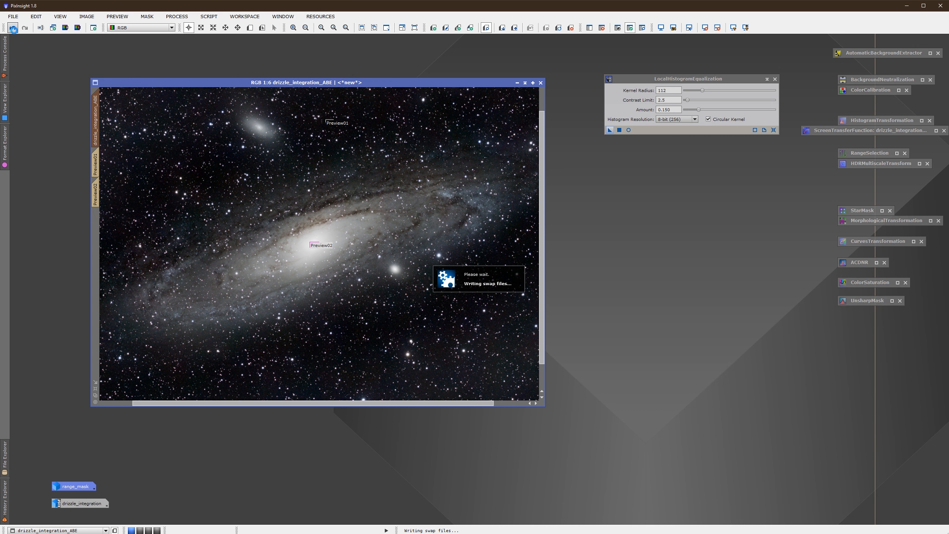
pyautogui.click(25, 29)
pyautogui.click(13, 28)
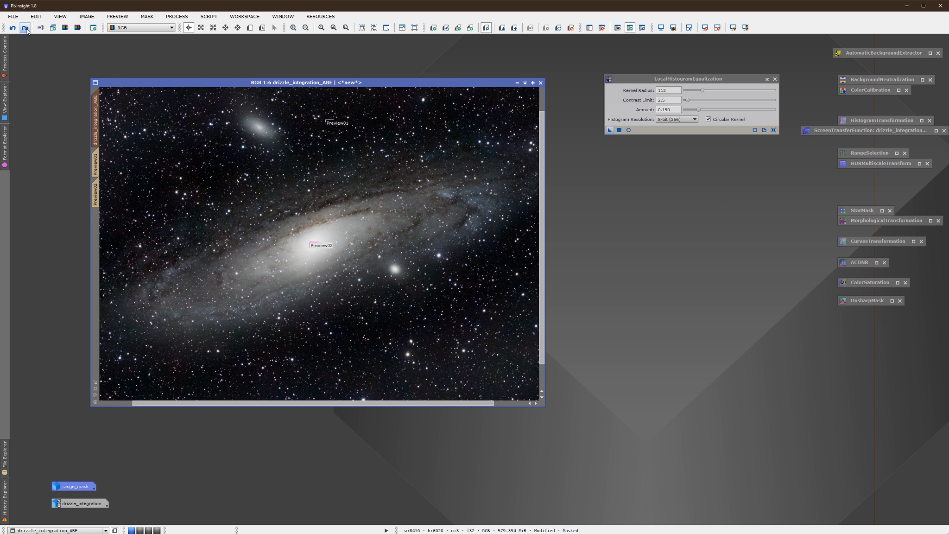
pyautogui.click(27, 29)
pyautogui.click(17, 29)
pyautogui.click(24, 28)
pyautogui.scroll(1, 303, 270)
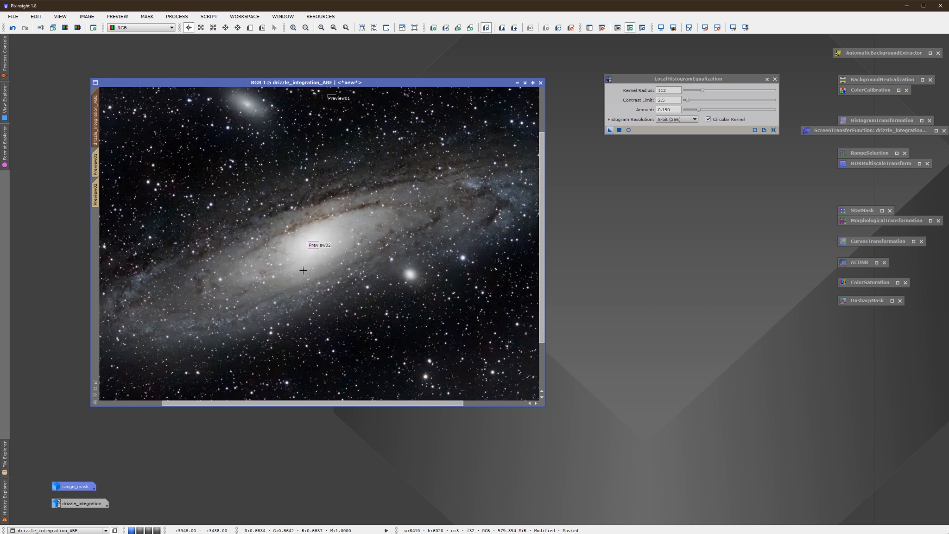
pyautogui.scroll(-2, 303, 270)
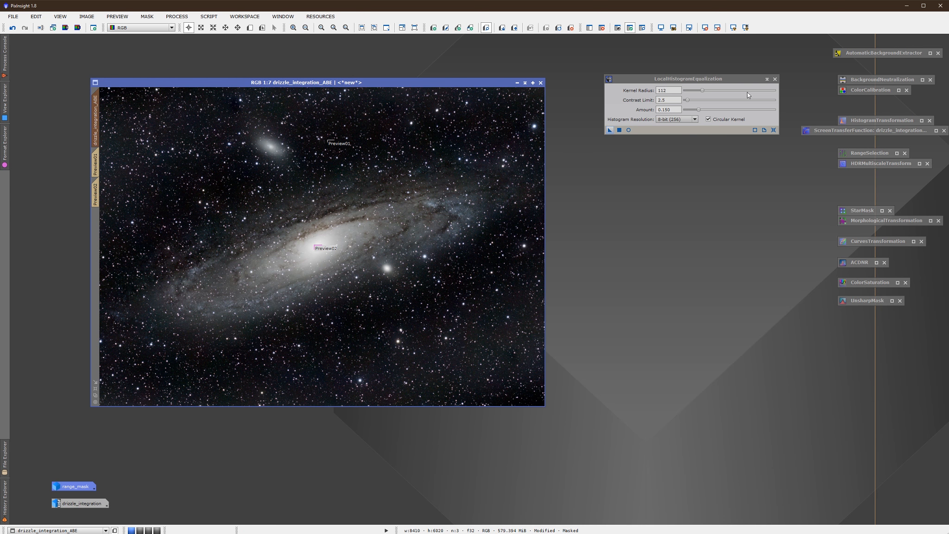
pyautogui.click(767, 79)
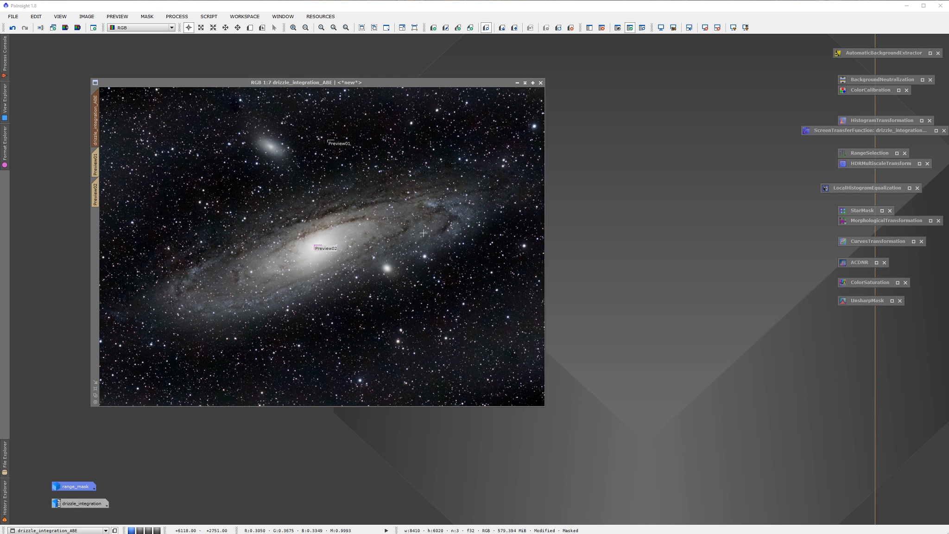
# Remove the range mask from drizzle_integration_ABE
pyautogui.scroll(-1, 423, 233)
pyautogui.scroll(1, 423, 233)
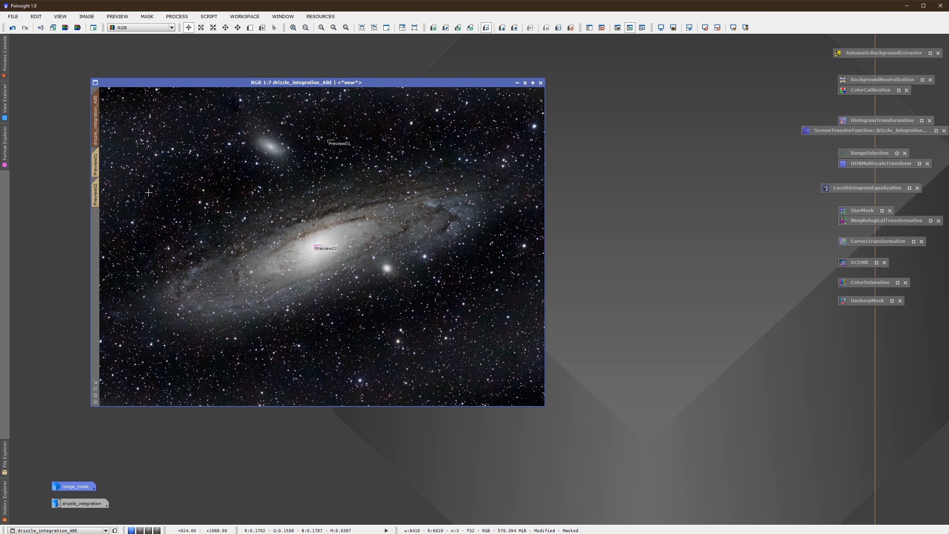
pyautogui.moveTo(388, 84); pyautogui.dragTo(394, 80)
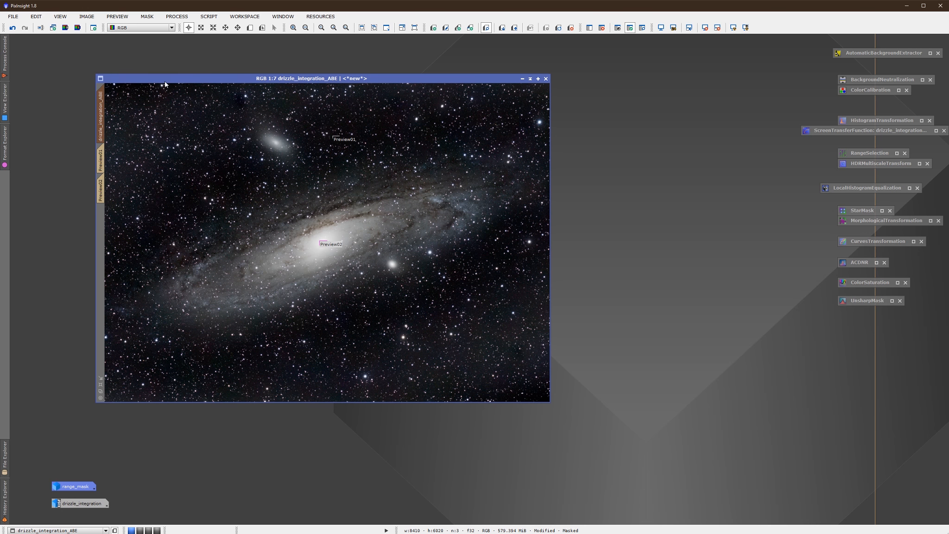
pyautogui.click(139, 17)
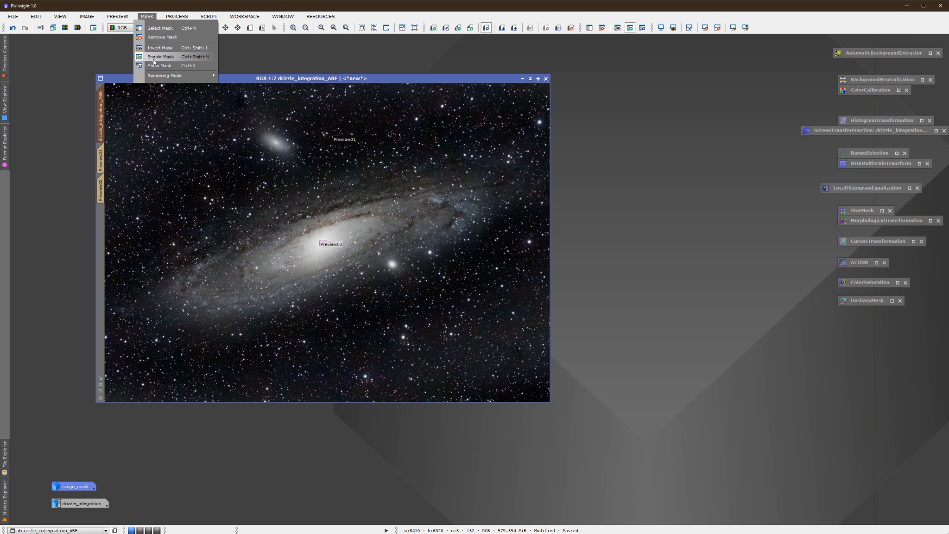
pyautogui.click(158, 41)
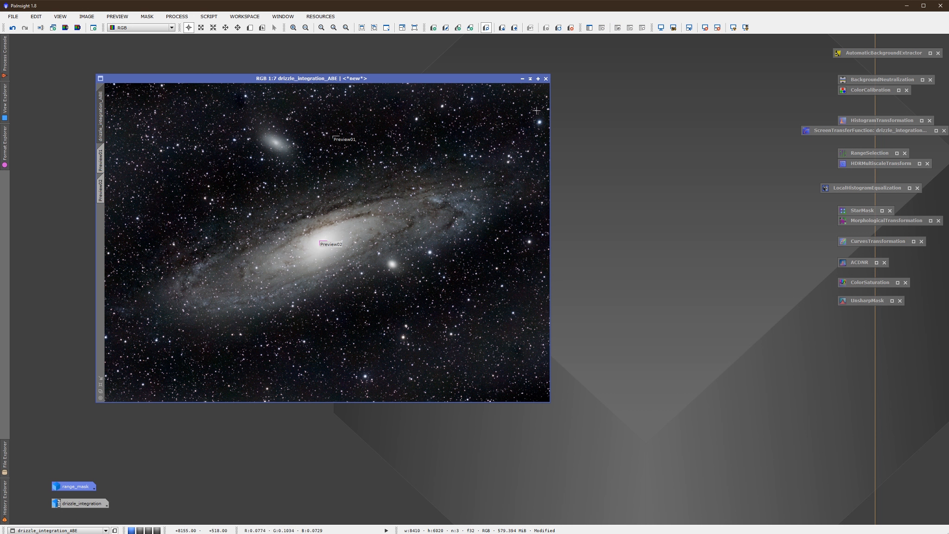
# Open StarMask and generate a star mask from drizzle_integration_ABE with noise threshold 0.1, scale 5 and smoothness 10
pyautogui.doubleClick(862, 210)
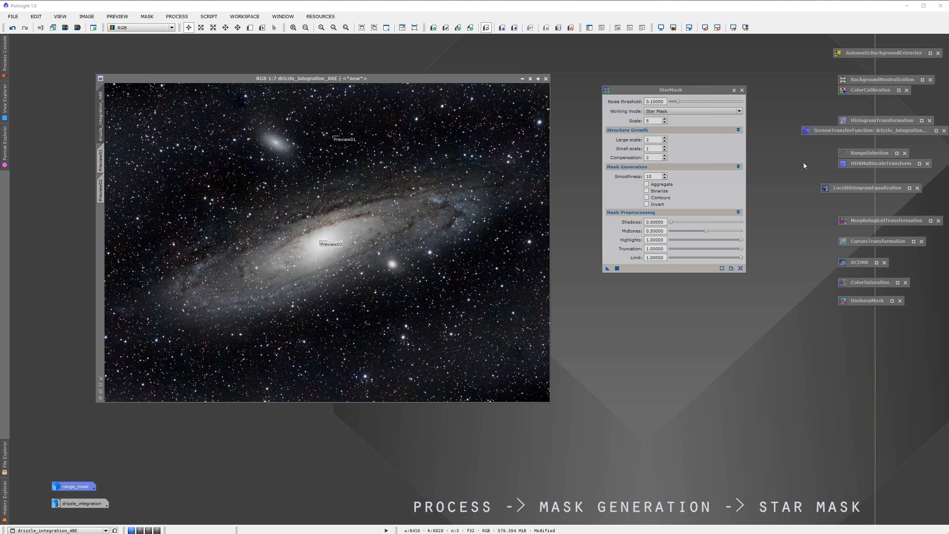
pyautogui.moveTo(701, 92); pyautogui.dragTo(692, 76)
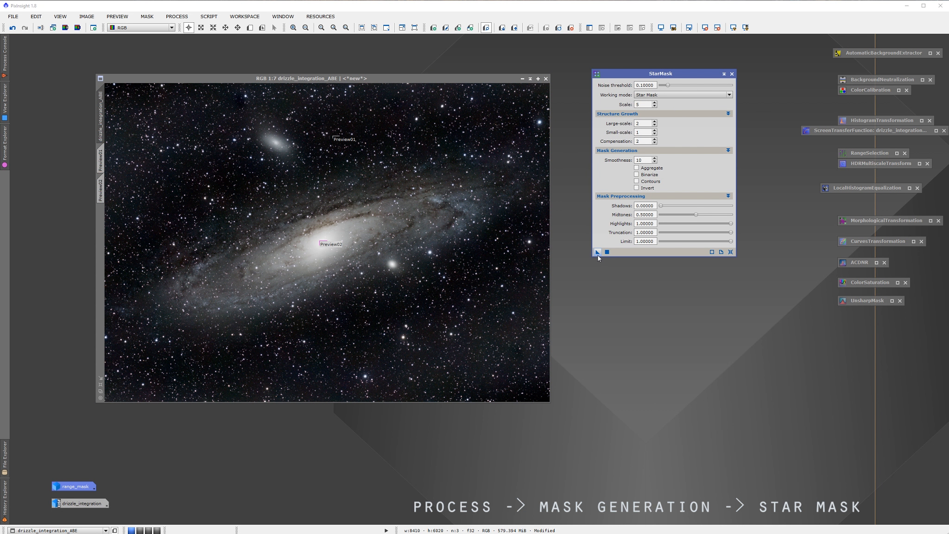
pyautogui.moveTo(598, 254); pyautogui.dragTo(303, 253)
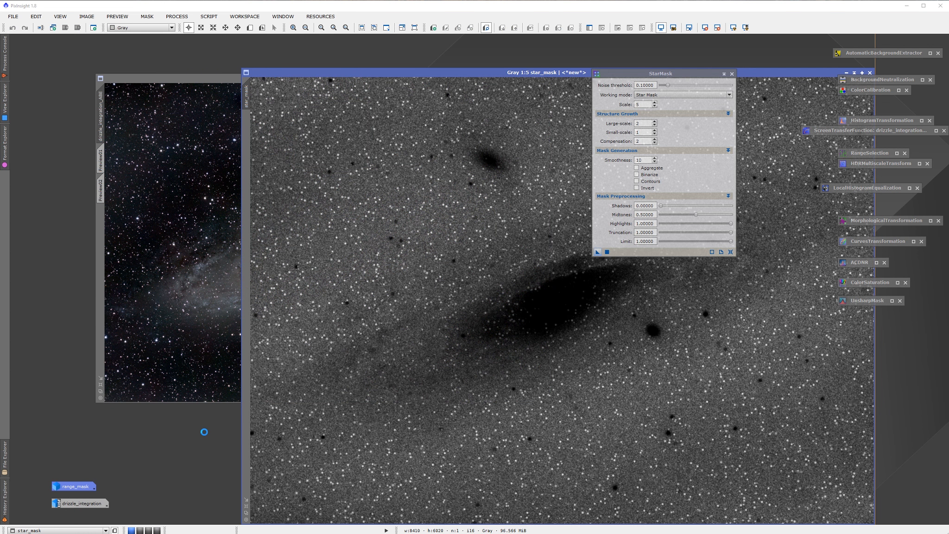
# Inspect the star pattern in star_mask and assign it as the mask of drizzle_integration_ABE
pyautogui.scroll(2, 459, 191)
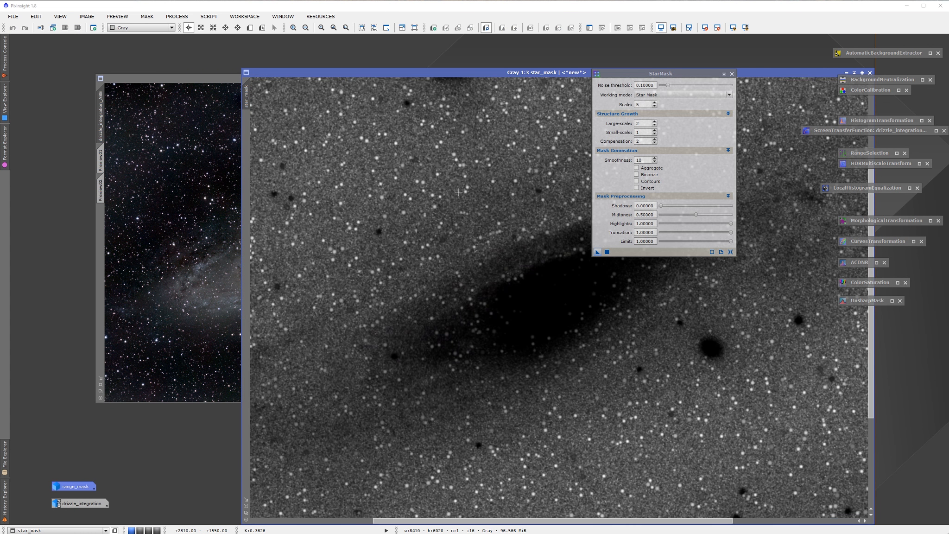
pyautogui.scroll(-4, 459, 192)
pyautogui.moveTo(249, 98); pyautogui.dragTo(101, 228)
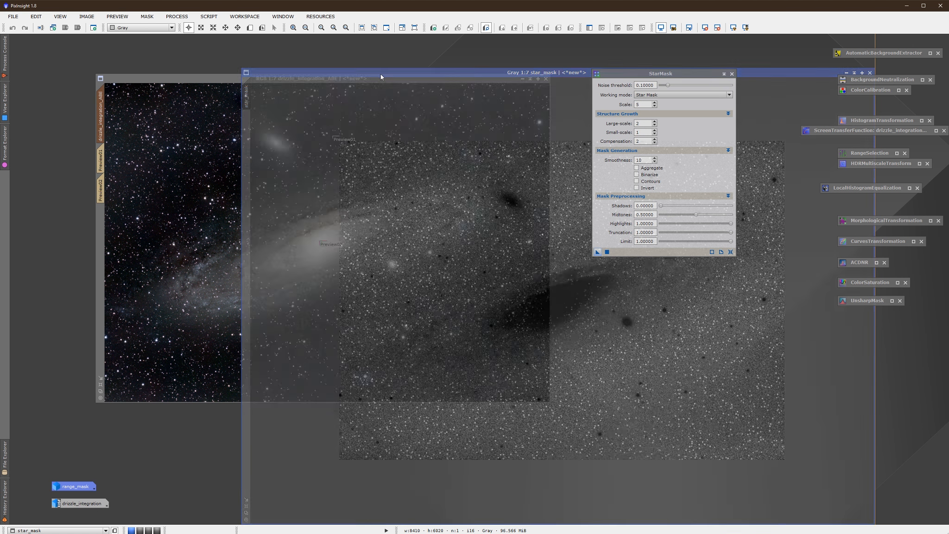
# Minimize the star_mask image and park its icon beside the range_mask icon
pyautogui.moveTo(403, 73); pyautogui.dragTo(220, 60)
pyautogui.click(663, 60)
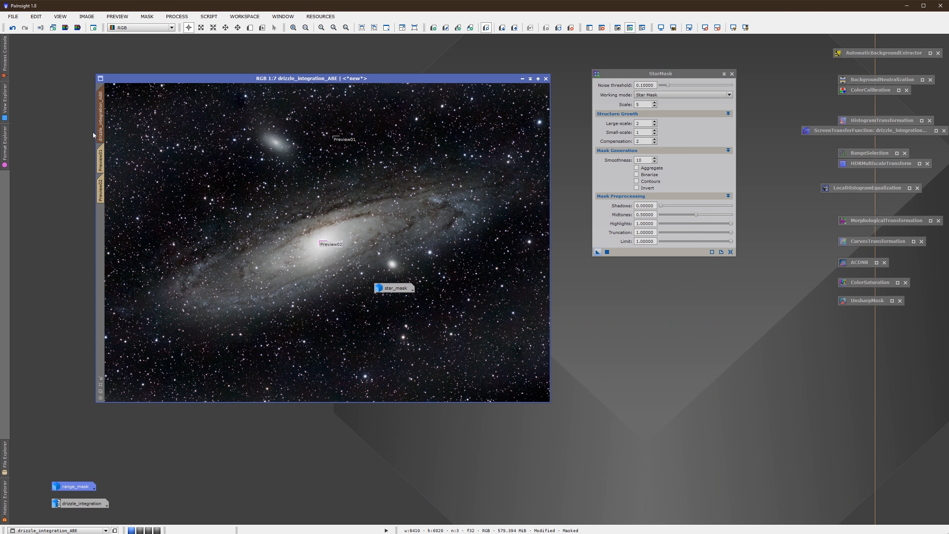
pyautogui.moveTo(397, 290); pyautogui.dragTo(79, 475)
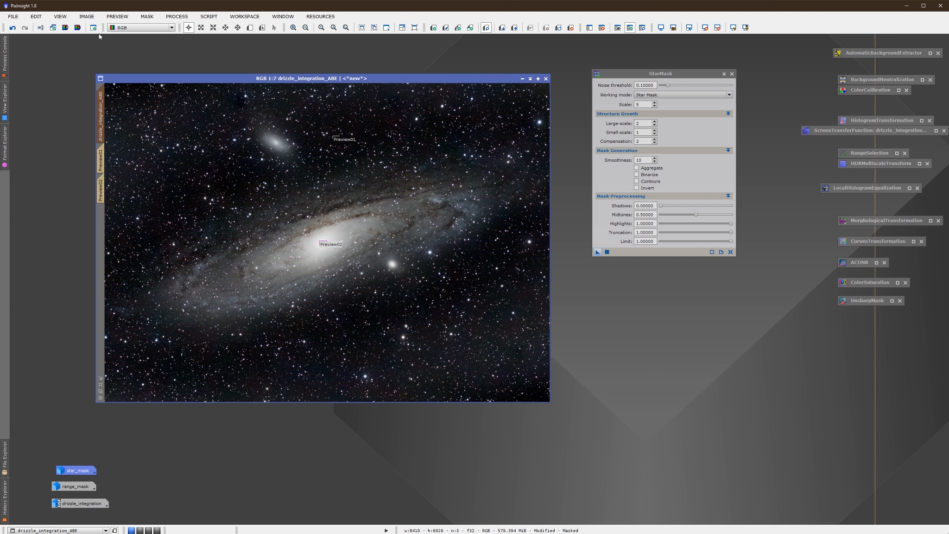
# Show the star mask overlay on drizzle_integration_ABE, hide it again and collapse StarMask
pyautogui.click(147, 16)
pyautogui.click(142, 65)
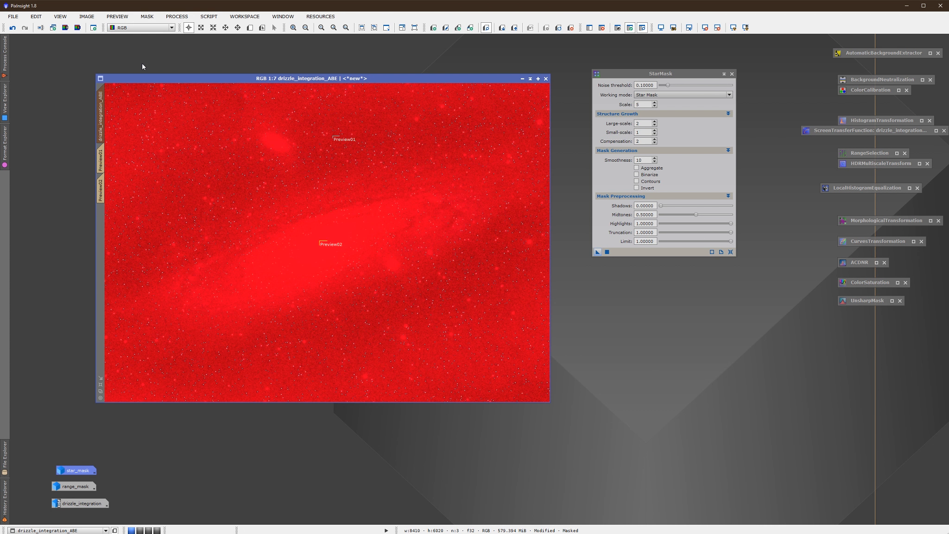
pyautogui.click(143, 16)
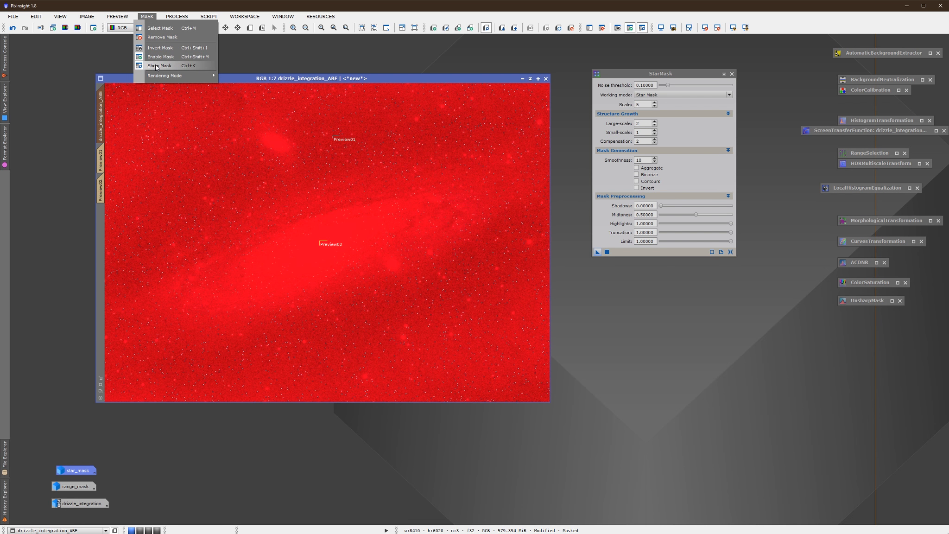
pyautogui.click(155, 65)
pyautogui.click(725, 74)
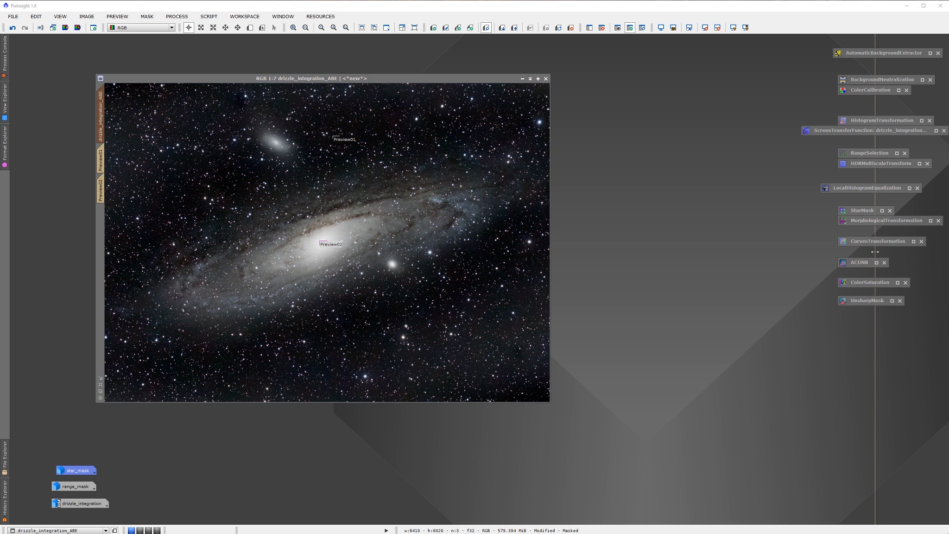
# Open MorphologicalTransformation and place it beside the galaxy image
pyautogui.click(930, 221)
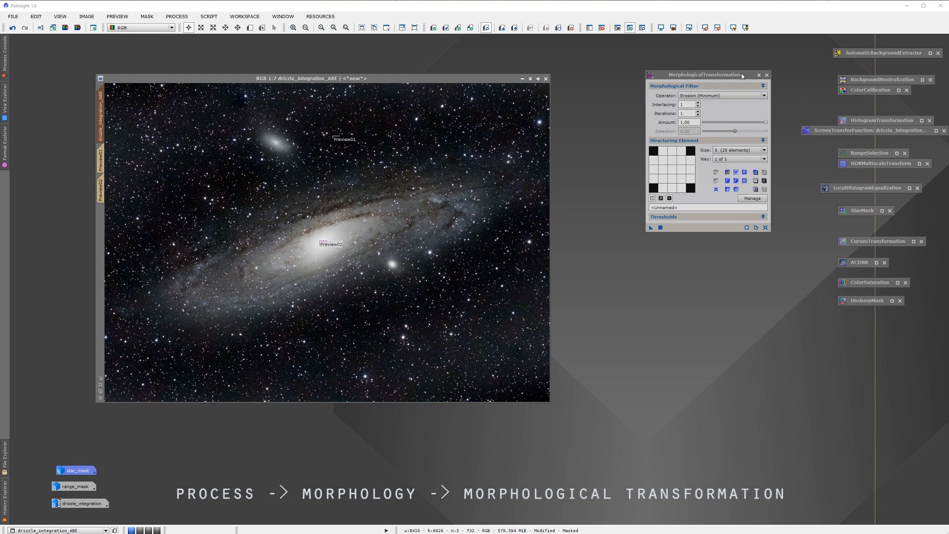
pyautogui.moveTo(740, 74); pyautogui.dragTo(694, 95)
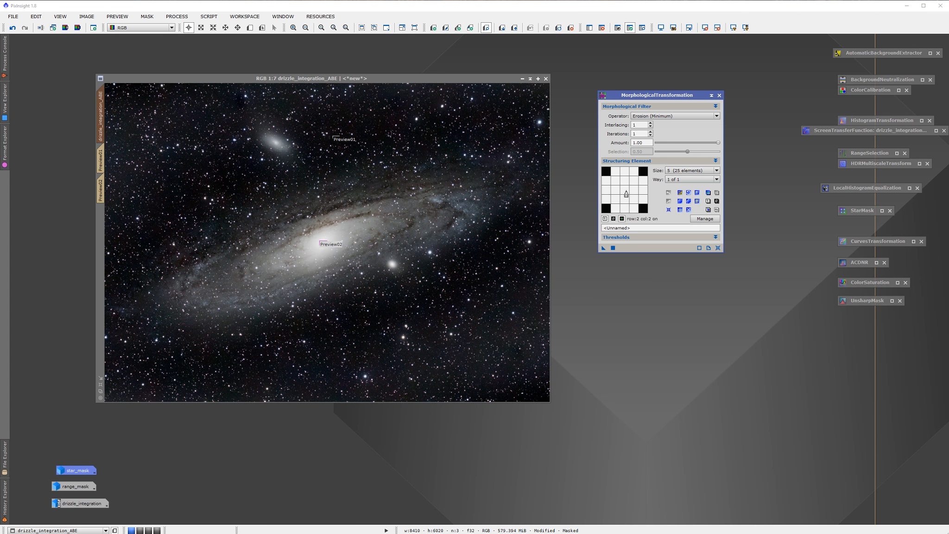
# Try structuring element sizes 9 and 7 for the morphological filter and return to 5 (25 elements)
pyautogui.click(716, 171)
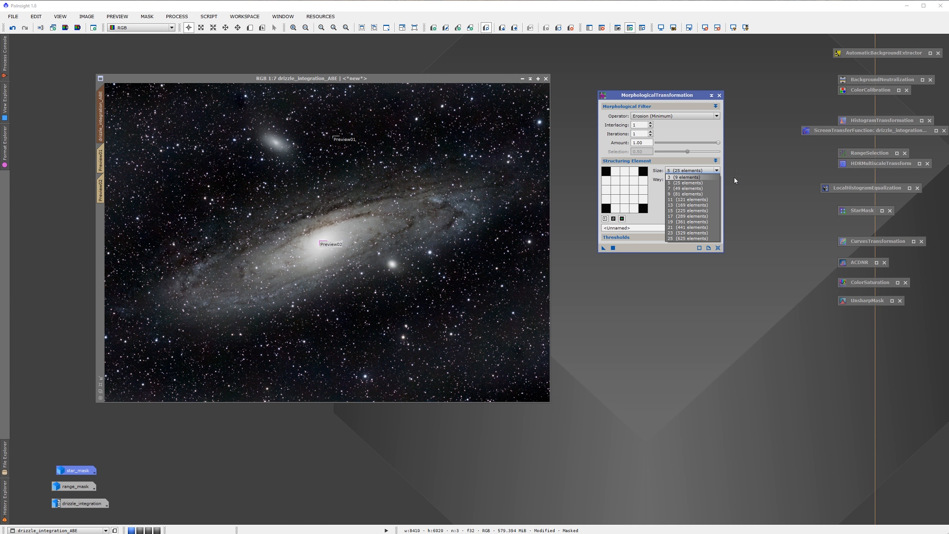
pyautogui.click(701, 194)
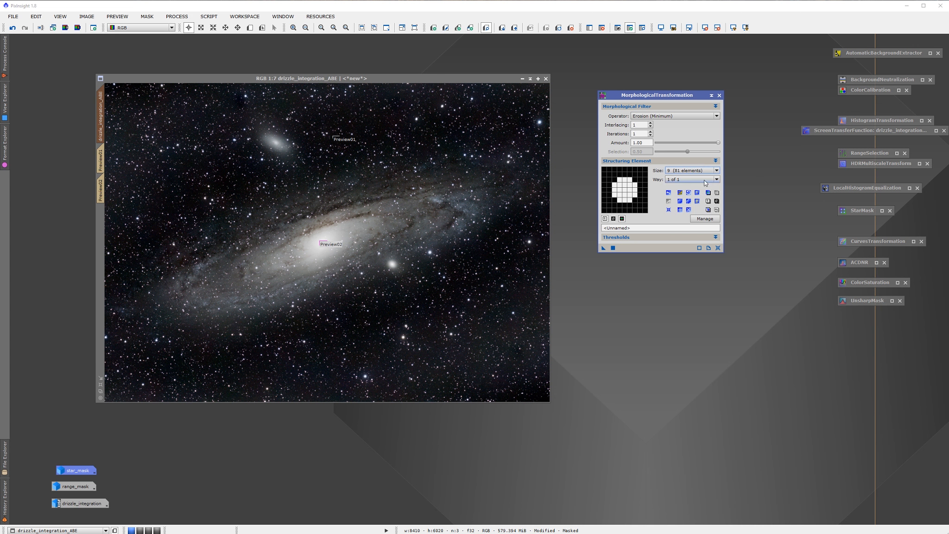
pyautogui.click(708, 171)
pyautogui.click(698, 186)
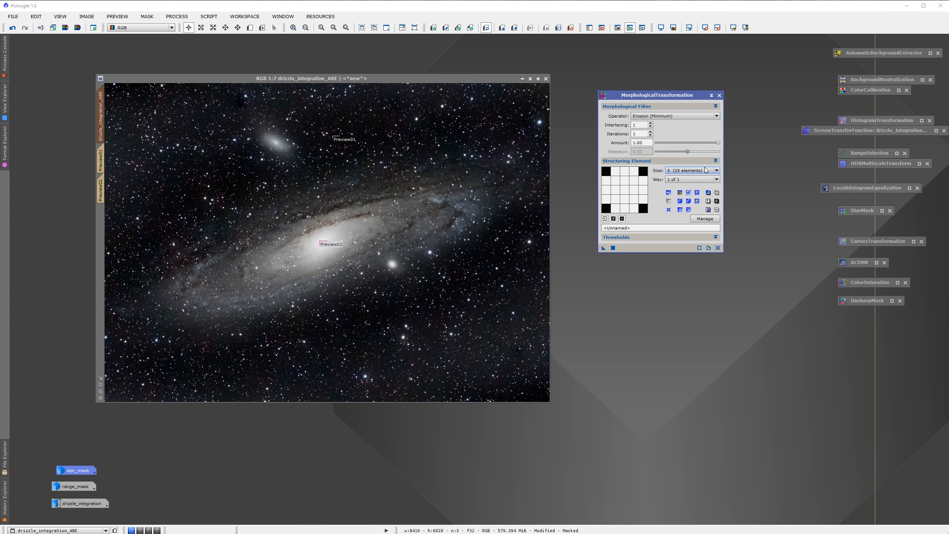
pyautogui.click(706, 170)
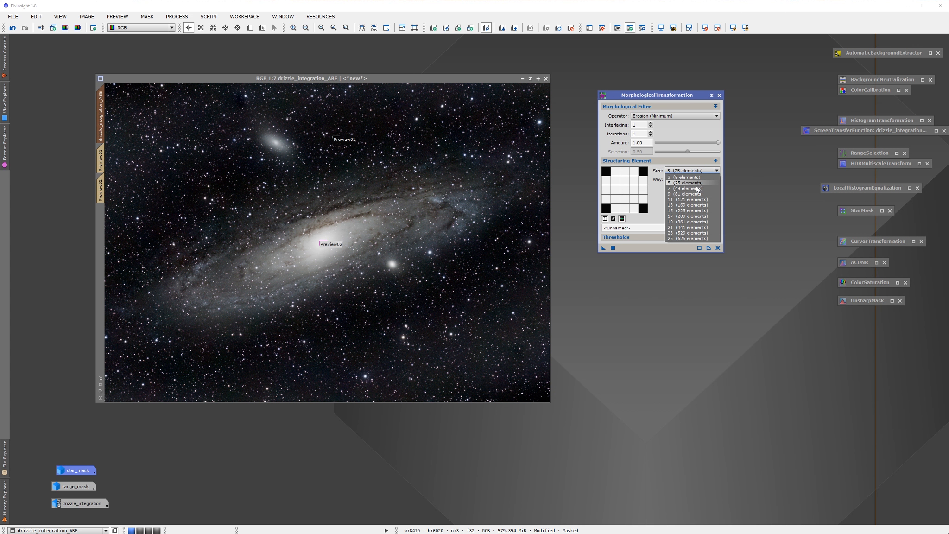
pyautogui.click(697, 189)
pyautogui.click(696, 174)
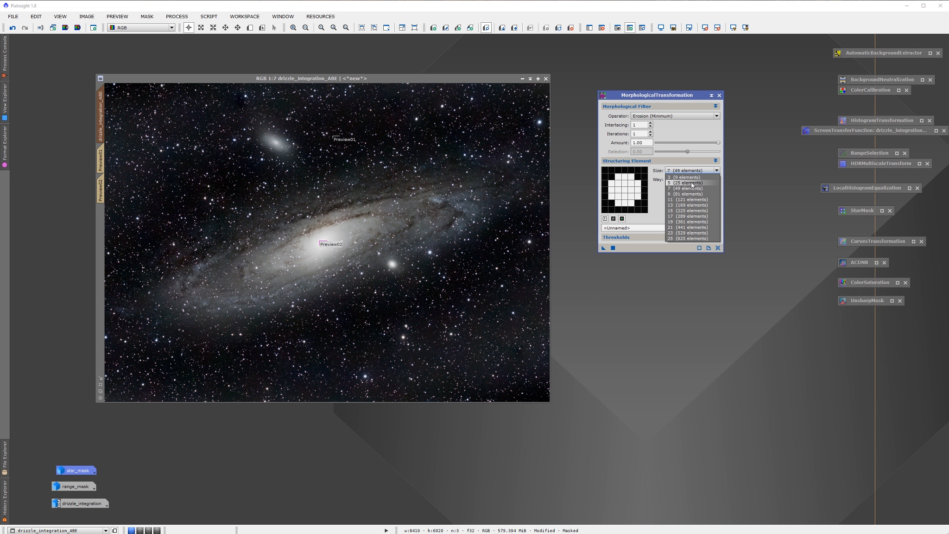
pyautogui.click(690, 184)
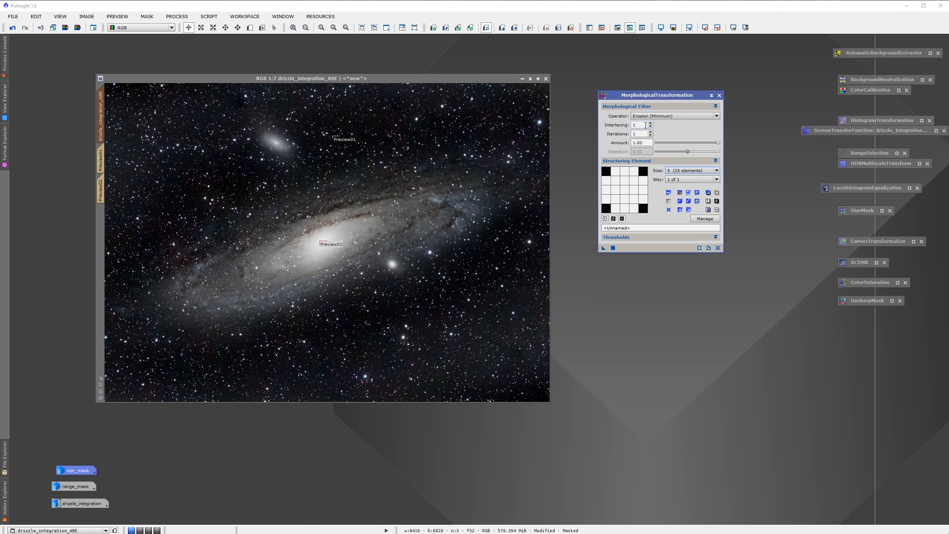
# Apply Erosion (Minimum) with 1 iteration, amount 1.00 and size 5 to drizzle_integration_ABE, and compare the stars before and after
pyautogui.moveTo(658, 98); pyautogui.dragTo(675, 90)
pyautogui.moveTo(619, 240); pyautogui.dragTo(314, 318)
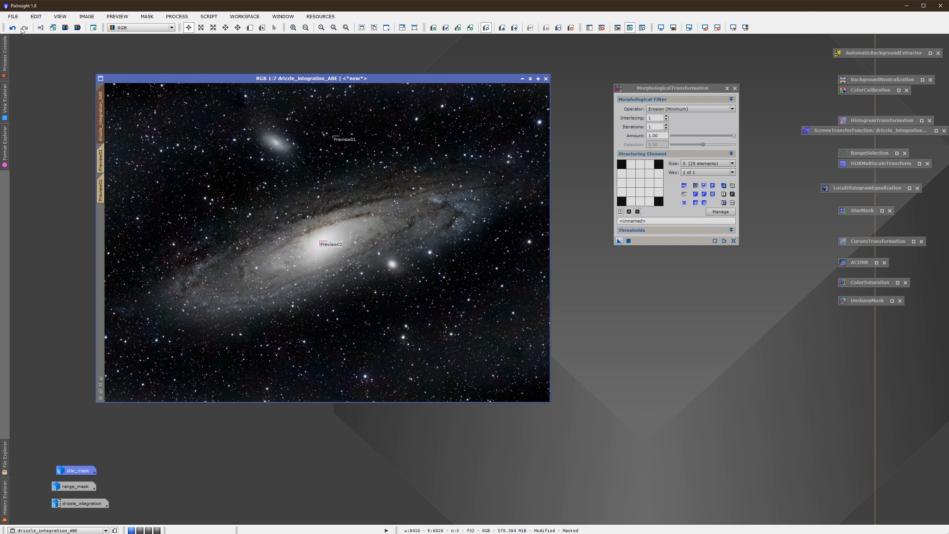
pyautogui.click(14, 30)
pyautogui.click(24, 28)
pyautogui.moveTo(459, 76)
pyautogui.mouseDown()
pyautogui.moveTo(459, 65)
pyautogui.moveTo(461, 77)
pyautogui.mouseUp()
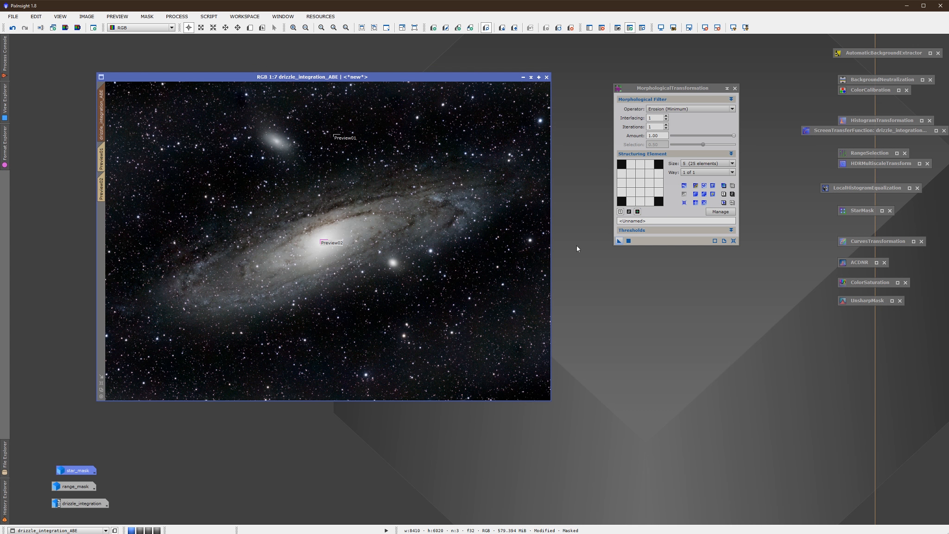
# Apply the same erosion to drizzle_integration_ABE a second time and collapse MorphologicalTransformation
pyautogui.moveTo(618, 241); pyautogui.dragTo(348, 176)
pyautogui.click(727, 89)
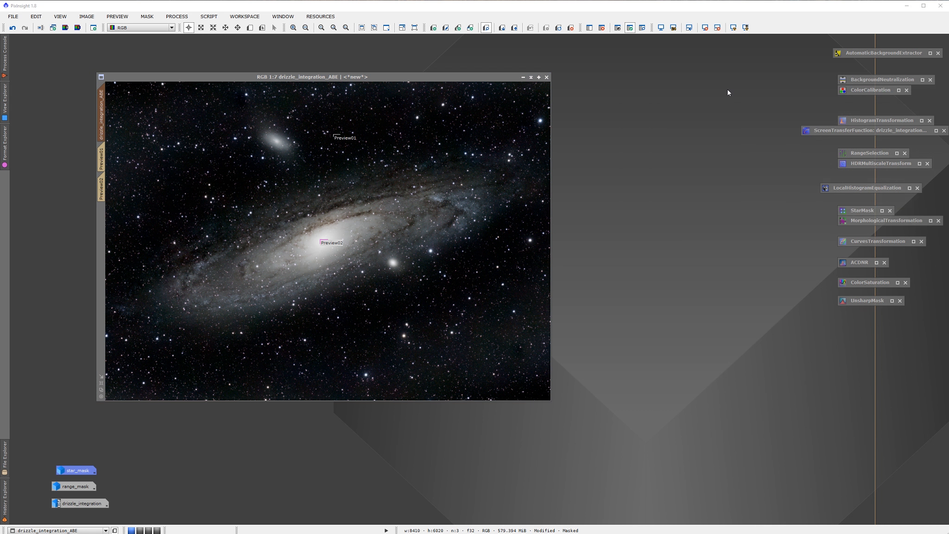
pyautogui.moveTo(416, 77); pyautogui.dragTo(523, 74)
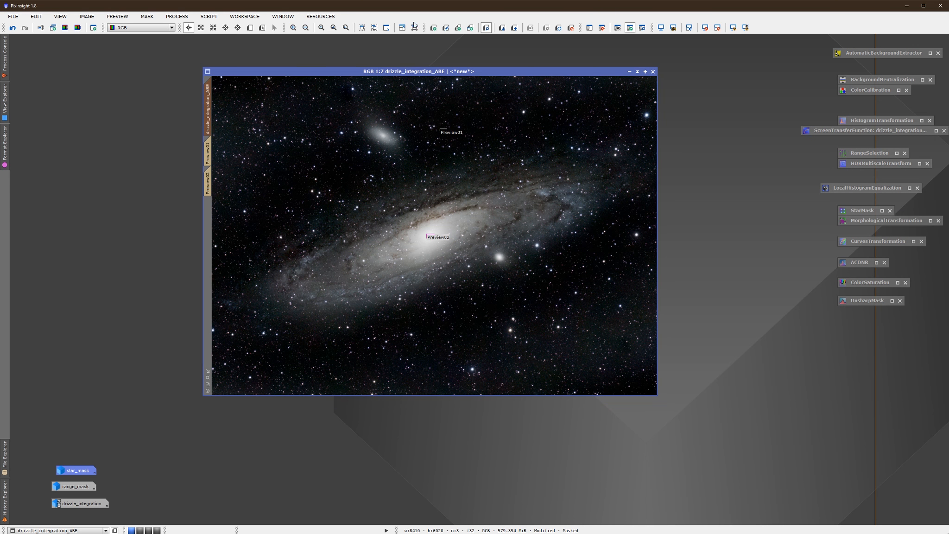
# Replace the star mask on drizzle_integration_ABE with range_mask and minimize the range_mask image
pyautogui.click(146, 17)
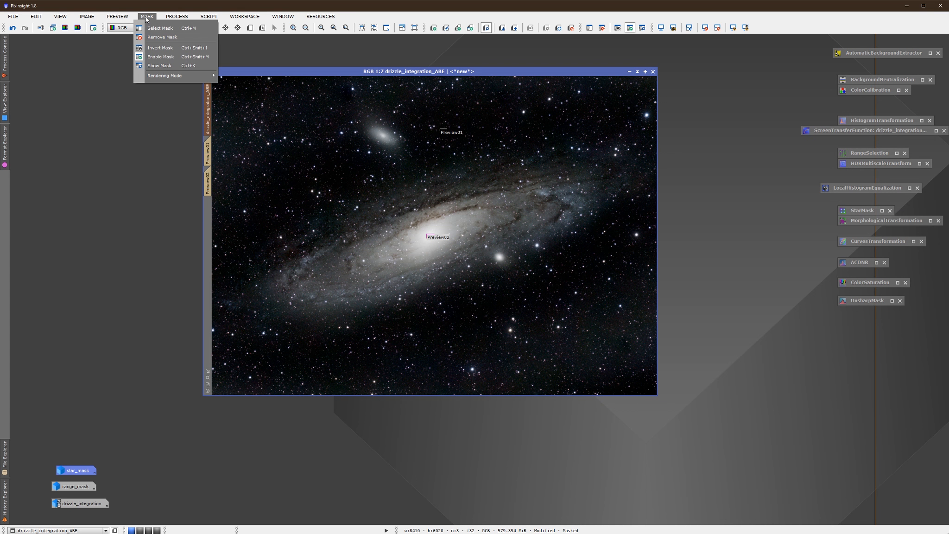
pyautogui.click(158, 37)
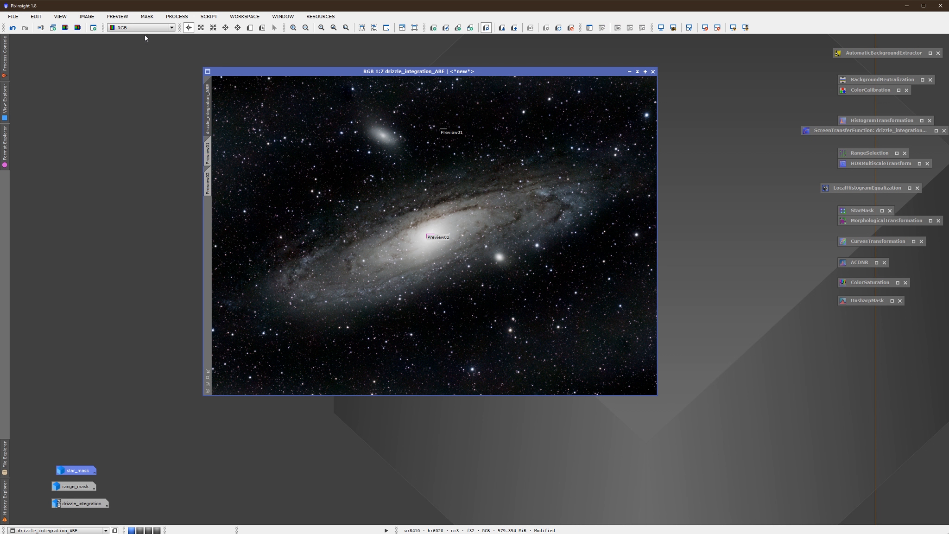
pyautogui.doubleClick(77, 489)
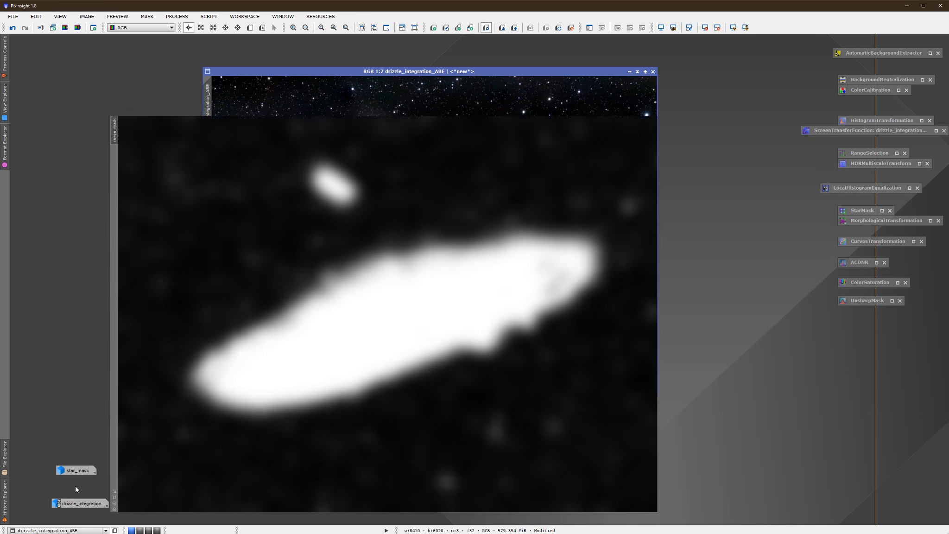
pyautogui.moveTo(319, 70); pyautogui.dragTo(447, 68)
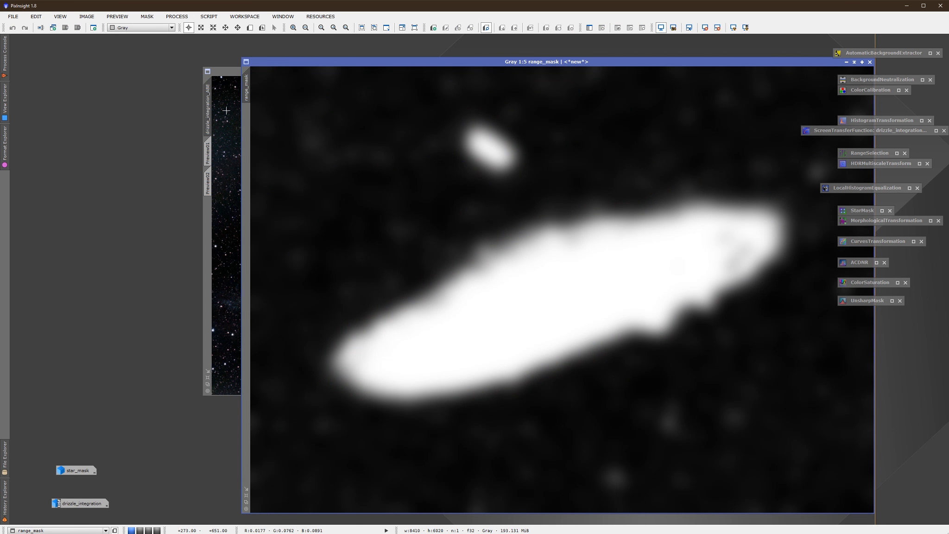
pyautogui.moveTo(248, 90); pyautogui.dragTo(208, 222)
pyautogui.moveTo(557, 64); pyautogui.dragTo(272, 57)
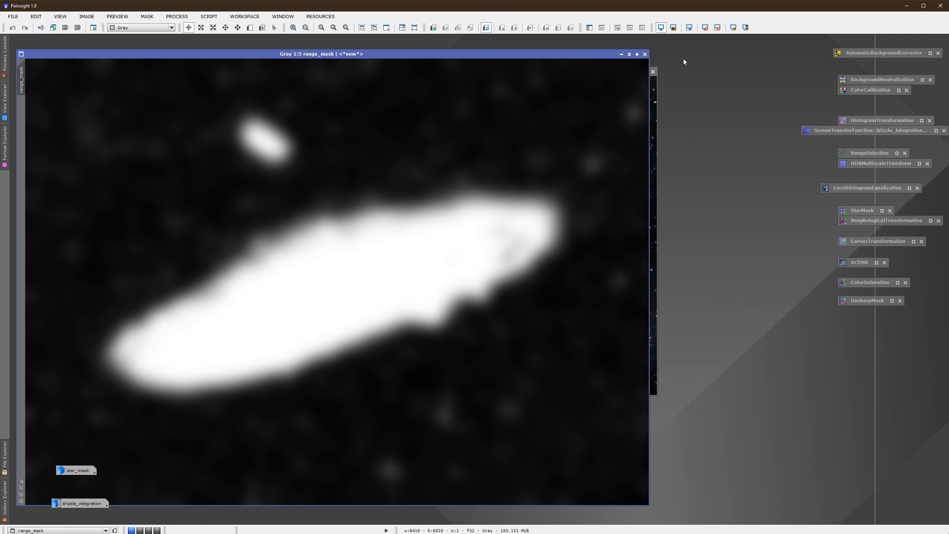
pyautogui.click(621, 55)
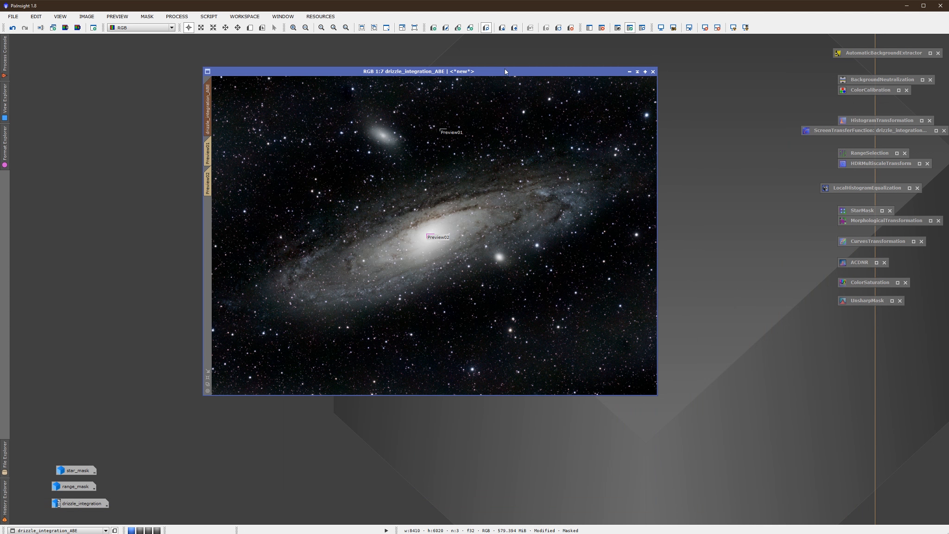
pyautogui.moveTo(507, 72); pyautogui.dragTo(474, 76)
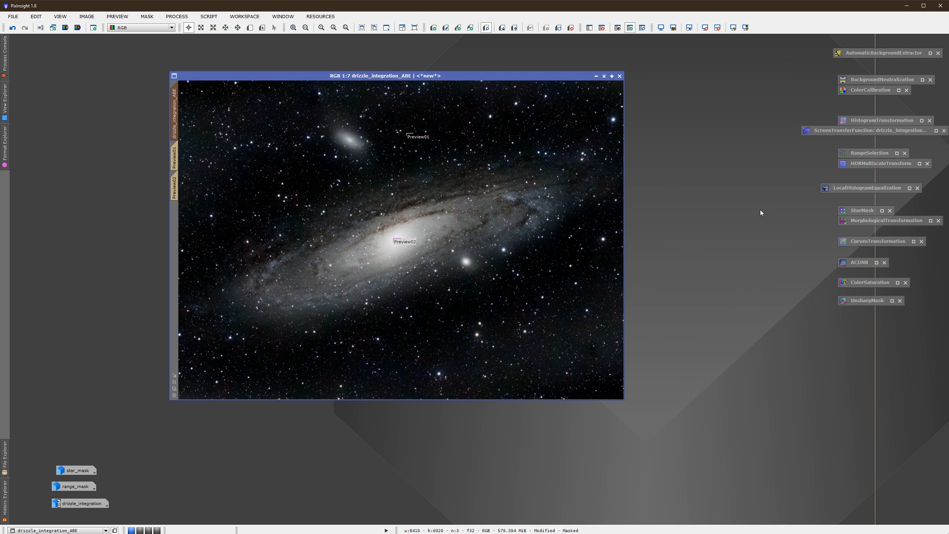
# Open CurvesTransformation, reset all its curves and start a real-time preview of drizzle_integration_ABE
pyautogui.doubleClick(878, 241)
pyautogui.moveTo(767, 45); pyautogui.dragTo(711, 55)
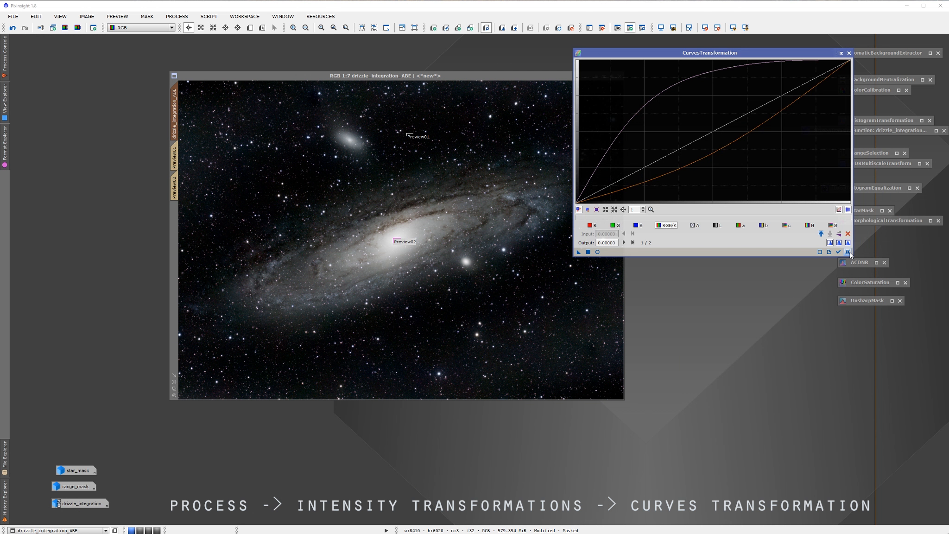
pyautogui.moveTo(847, 254); pyautogui.dragTo(831, 265)
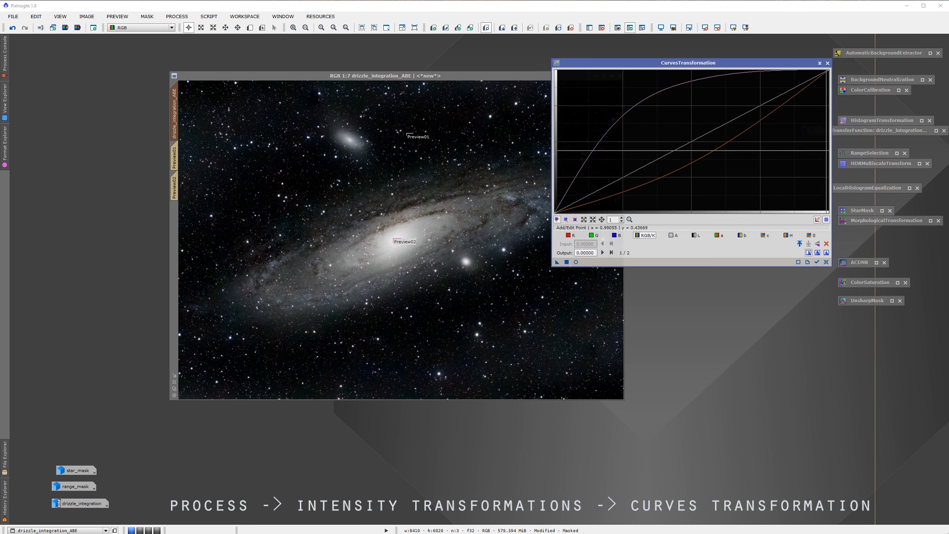
pyautogui.click(827, 262)
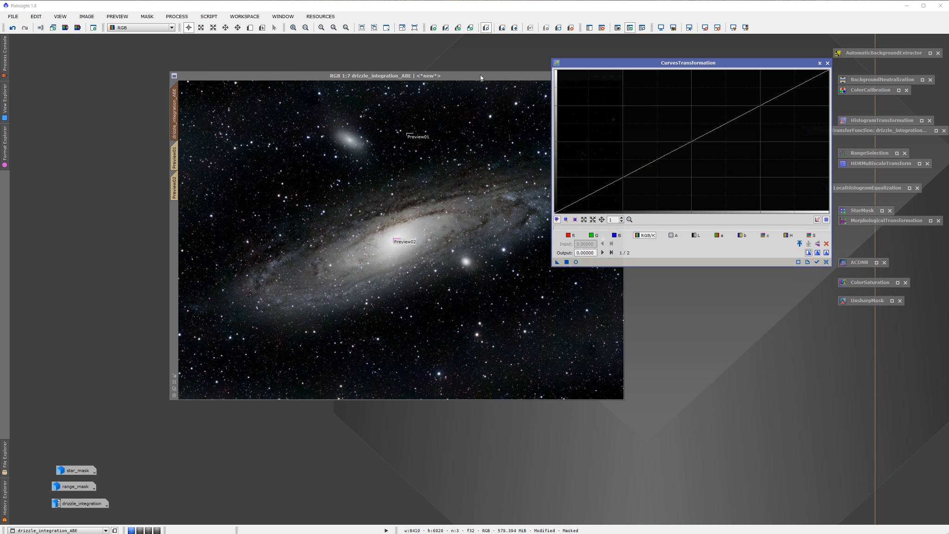
pyautogui.moveTo(481, 76); pyautogui.dragTo(354, 49)
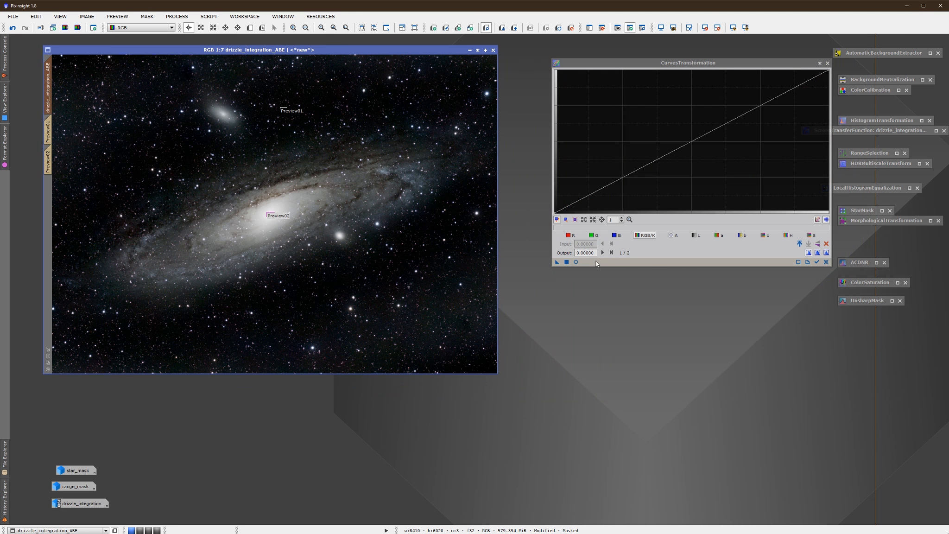
pyautogui.click(576, 262)
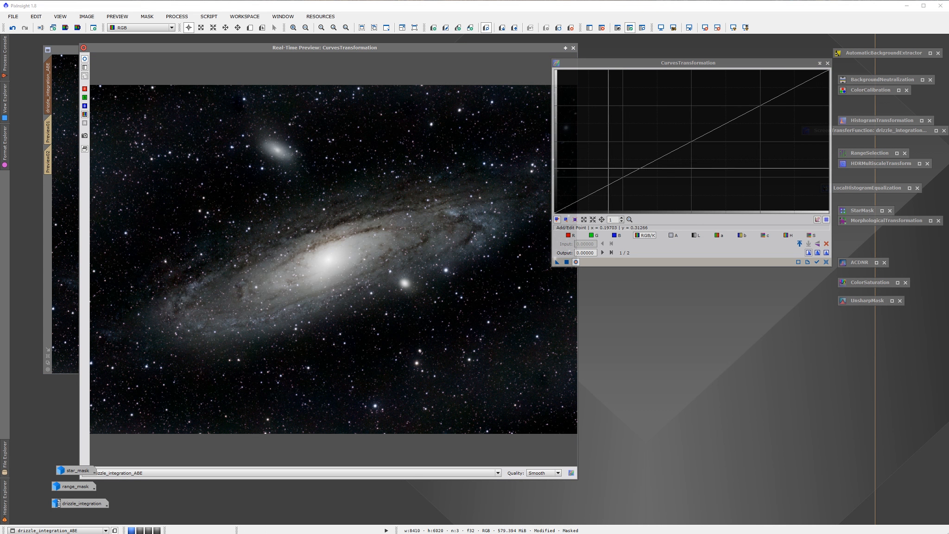
# Raise the saturation curve with a lower point and an upper point at about 0.51 input and 0.91 output
pyautogui.click(810, 235)
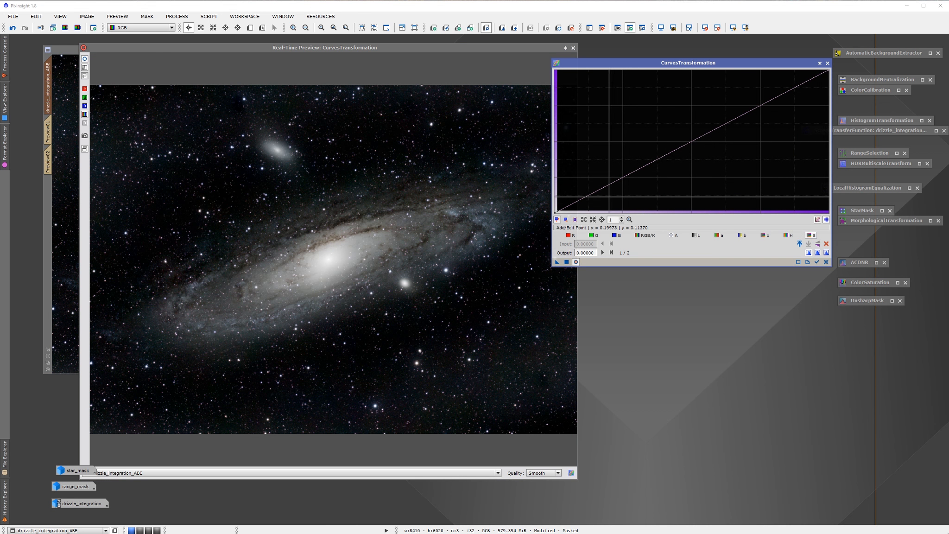
pyautogui.moveTo(624, 177); pyautogui.dragTo(593, 153)
pyautogui.click(694, 83)
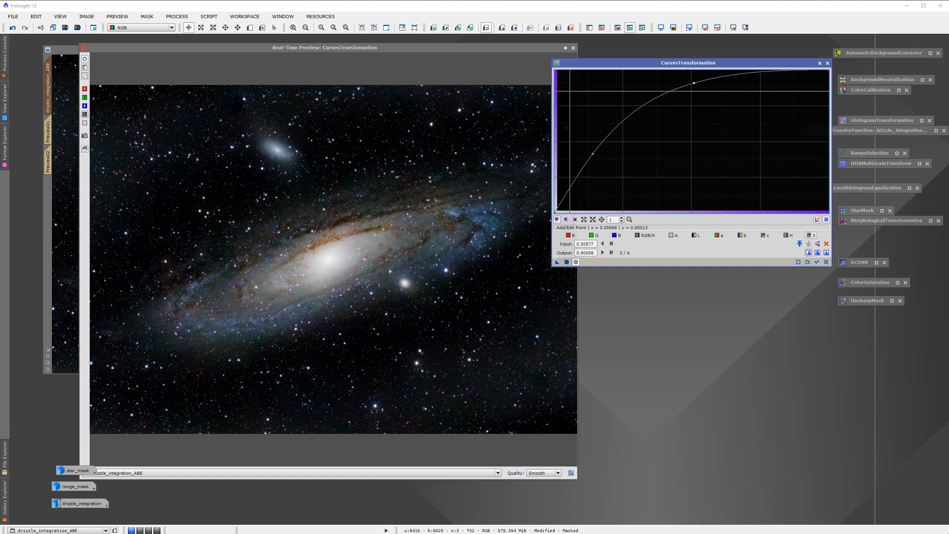
# Lift the middle of the hue curve slightly with a point at input 0.48448 and output 0.52455
pyautogui.click(786, 236)
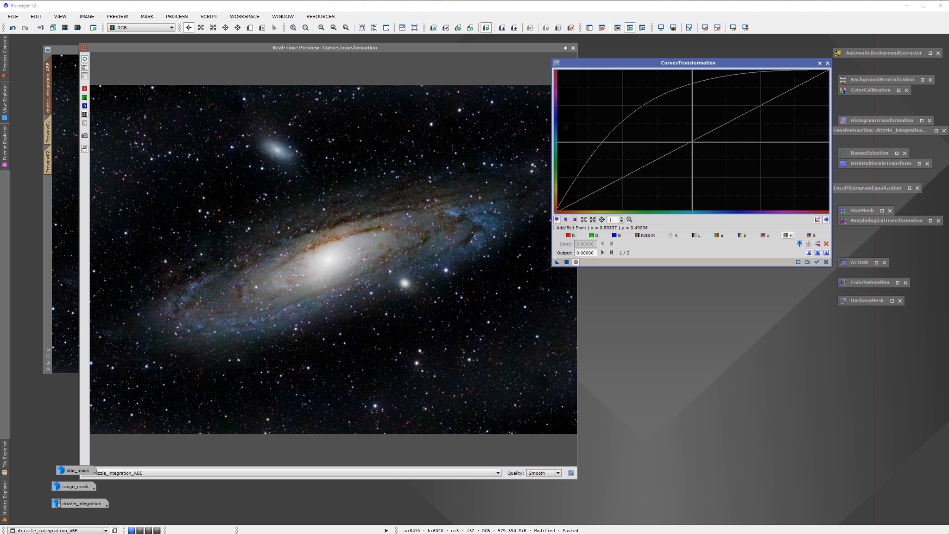
pyautogui.click(692, 149)
pyautogui.moveTo(692, 149)
pyautogui.mouseDown()
pyautogui.moveTo(676, 136)
pyautogui.moveTo(687, 138)
pyautogui.mouseUp()
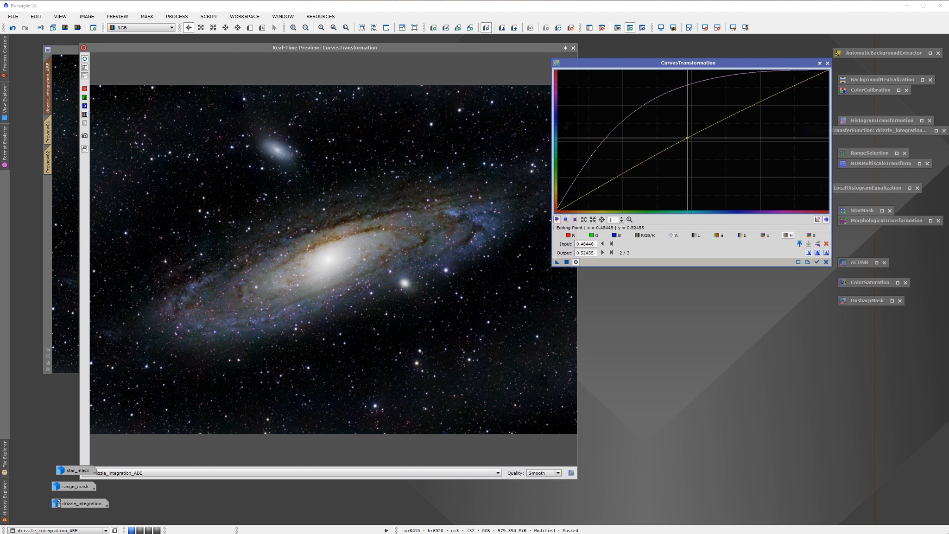
pyautogui.moveTo(688, 137); pyautogui.dragTo(687, 138)
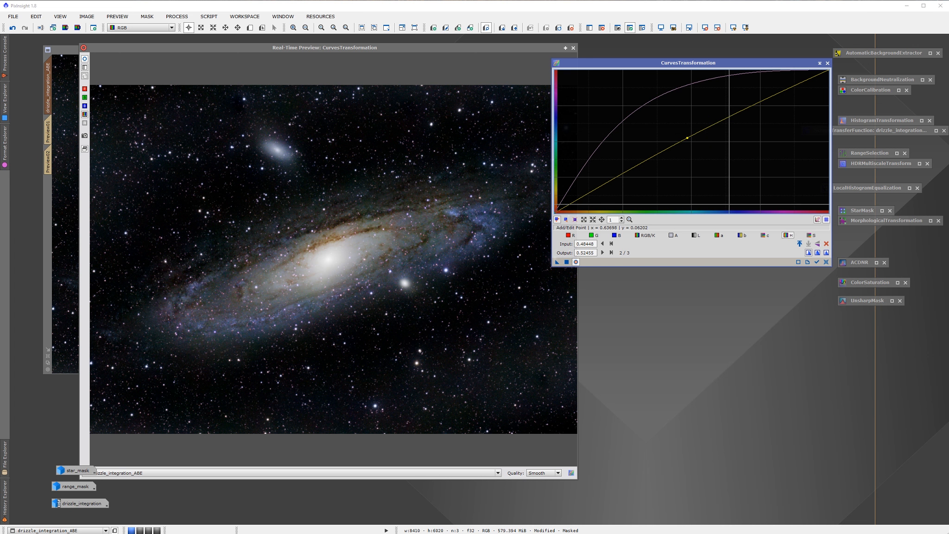
# Lift the middle of the luminance curve with a point at input 0.48853 and output 0.53230, and apply the curves to drizzle_integration_ABE
pyautogui.click(695, 235)
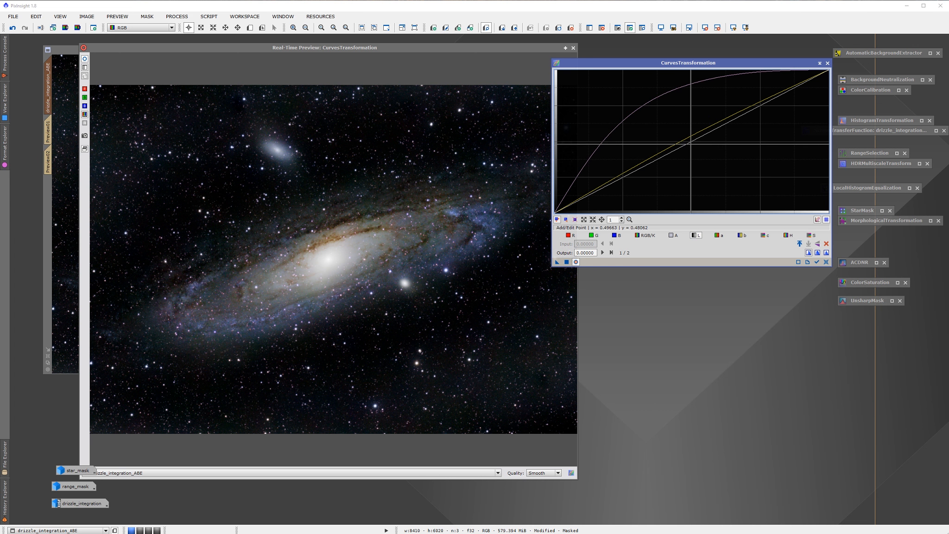
pyautogui.moveTo(689, 143); pyautogui.dragTo(689, 138)
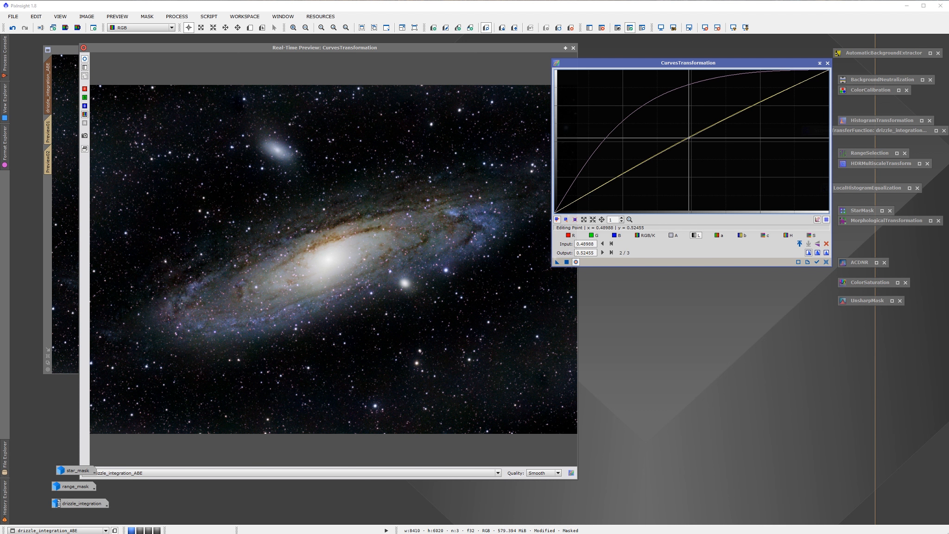
pyautogui.moveTo(689, 138); pyautogui.dragTo(689, 137)
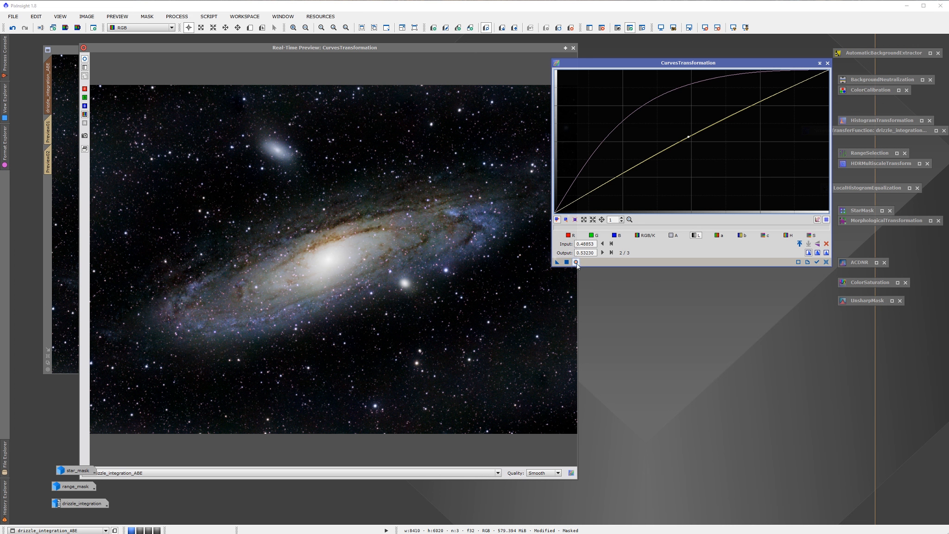
pyautogui.click(573, 47)
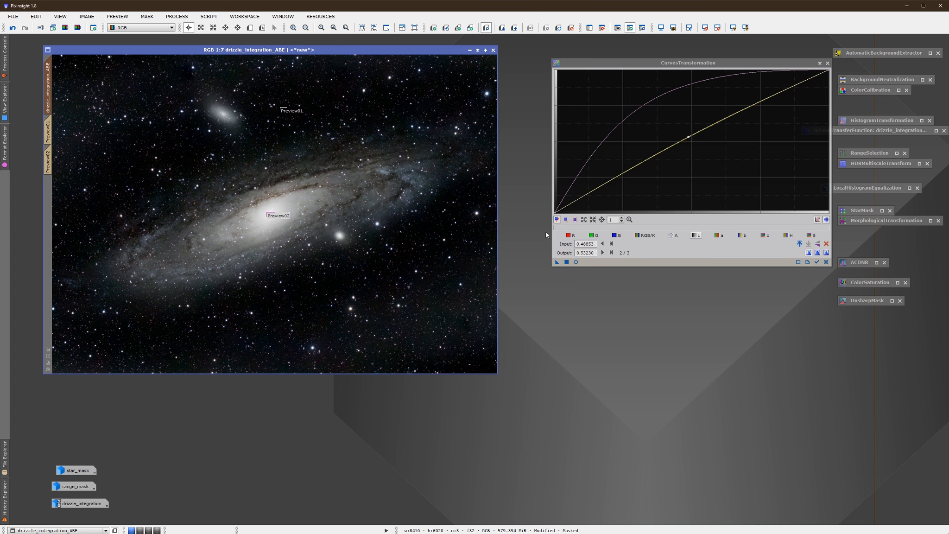
pyautogui.moveTo(556, 263); pyautogui.dragTo(308, 224)
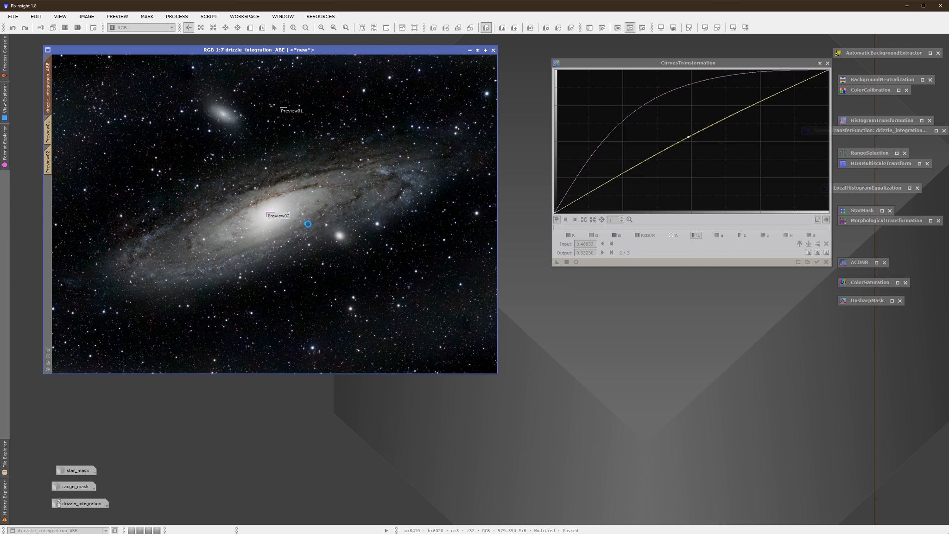
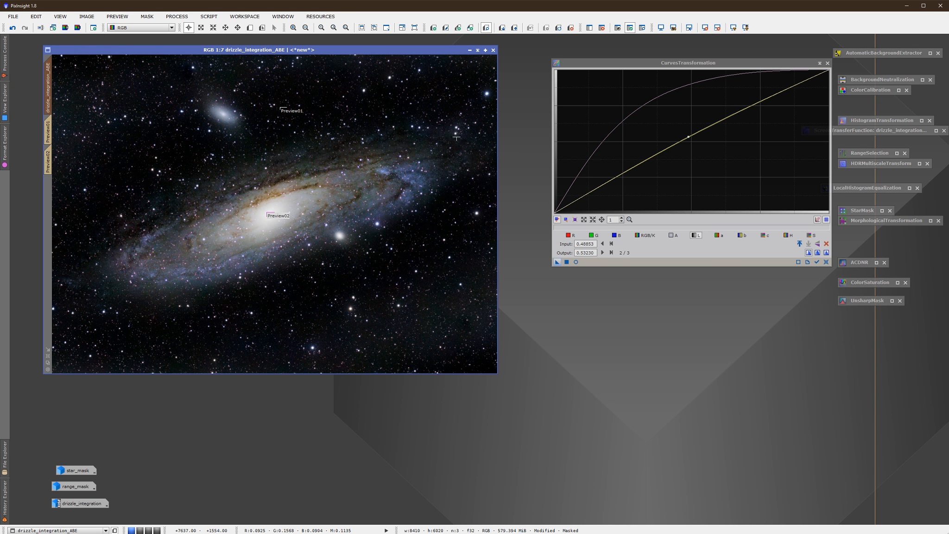
# Replace the range mask on drizzle_integration_ABE with star_mask and minimize the star_mask image
pyautogui.click(145, 17)
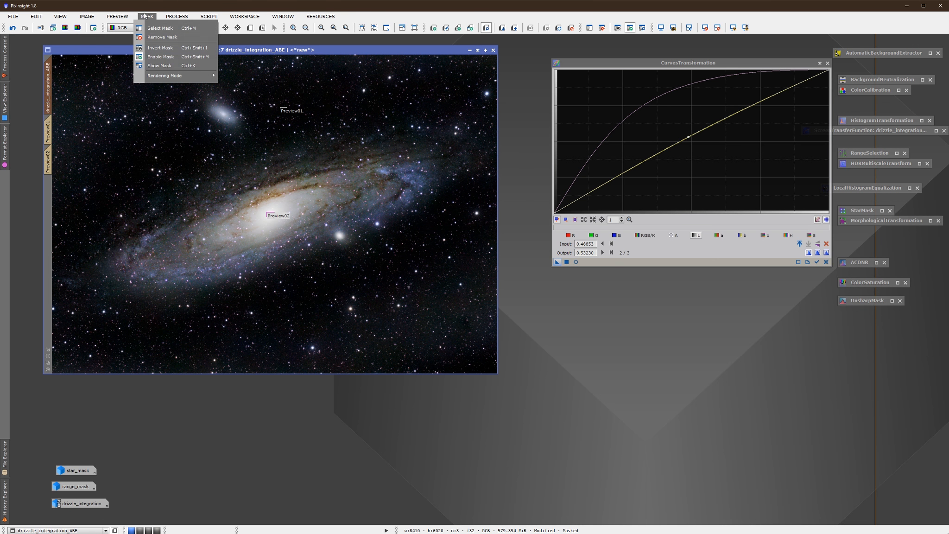
pyautogui.click(149, 37)
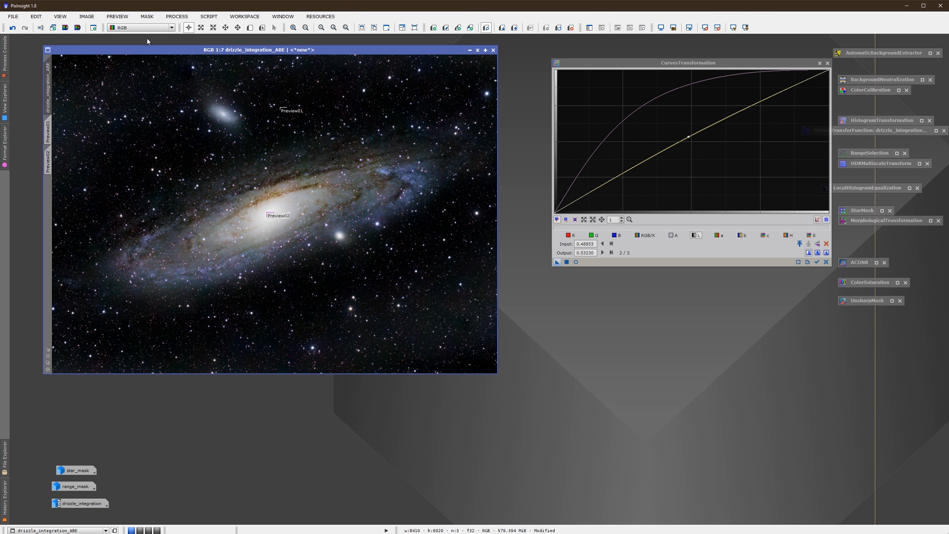
pyautogui.doubleClick(74, 471)
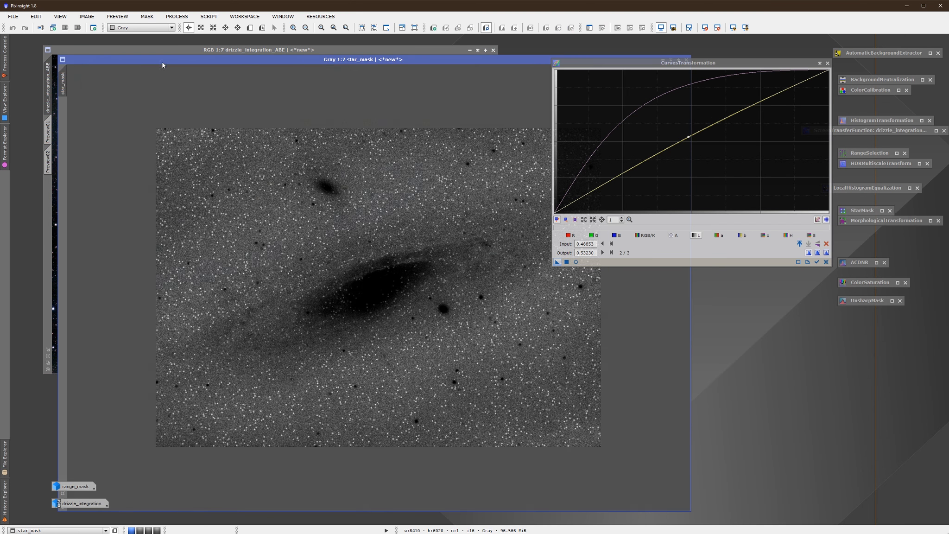
pyautogui.moveTo(165, 60); pyautogui.dragTo(227, 63)
pyautogui.moveTo(123, 85); pyautogui.dragTo(48, 189)
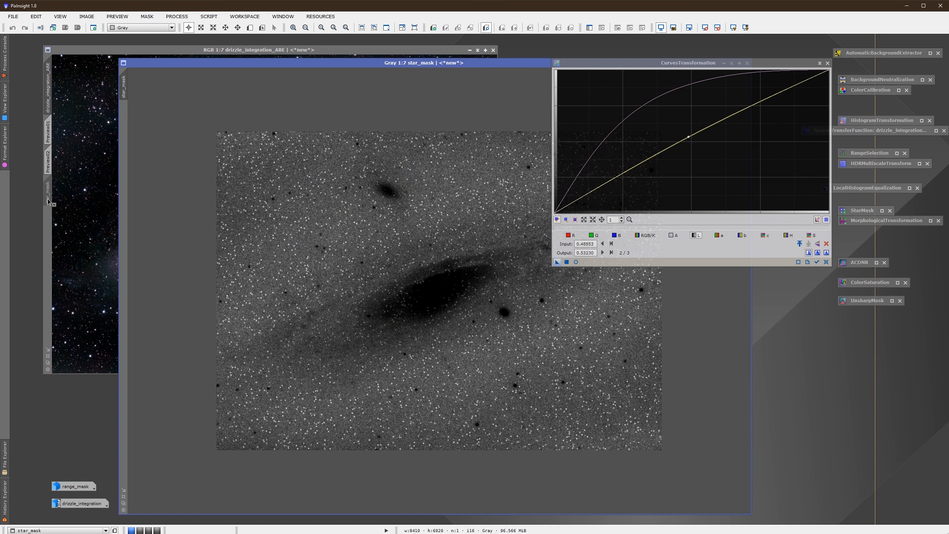
pyautogui.moveTo(275, 64); pyautogui.dragTo(97, 91)
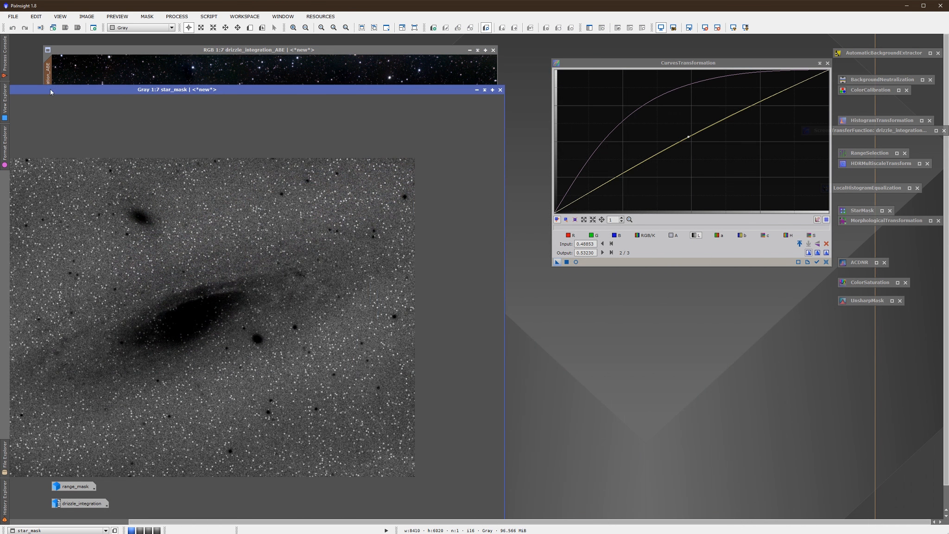
pyautogui.click(475, 89)
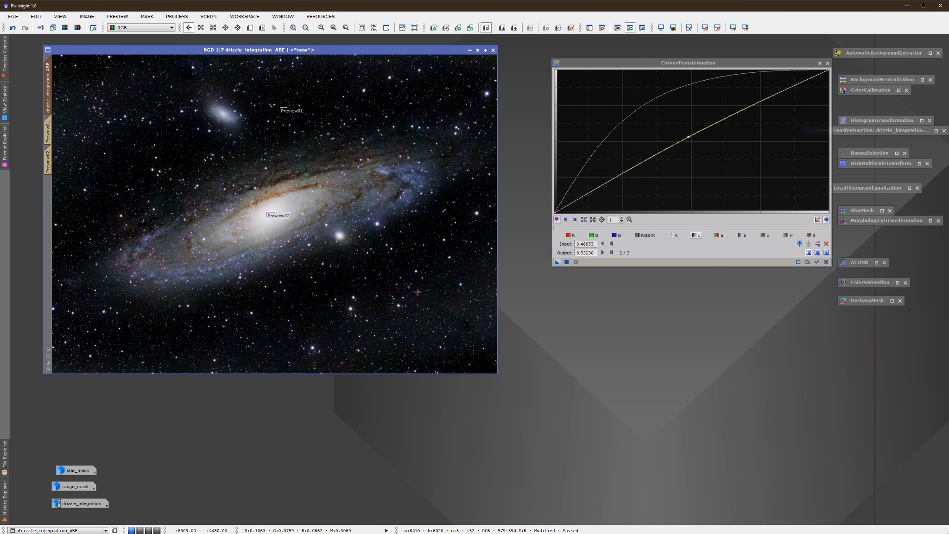
# Reset the curves, start a real-time preview and raise the saturation curve with a lower point and an upper point at input 0.40891, output 0.86305
pyautogui.click(825, 262)
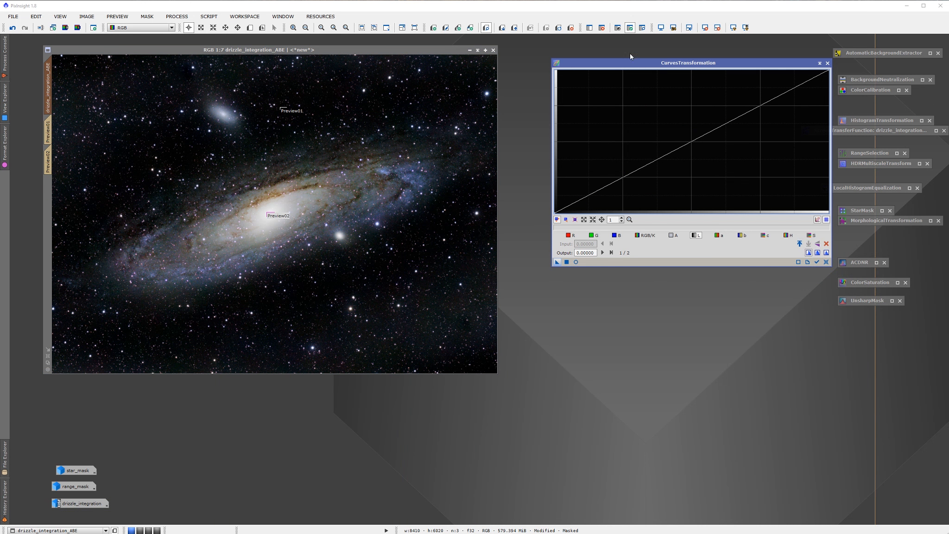
pyautogui.click(576, 261)
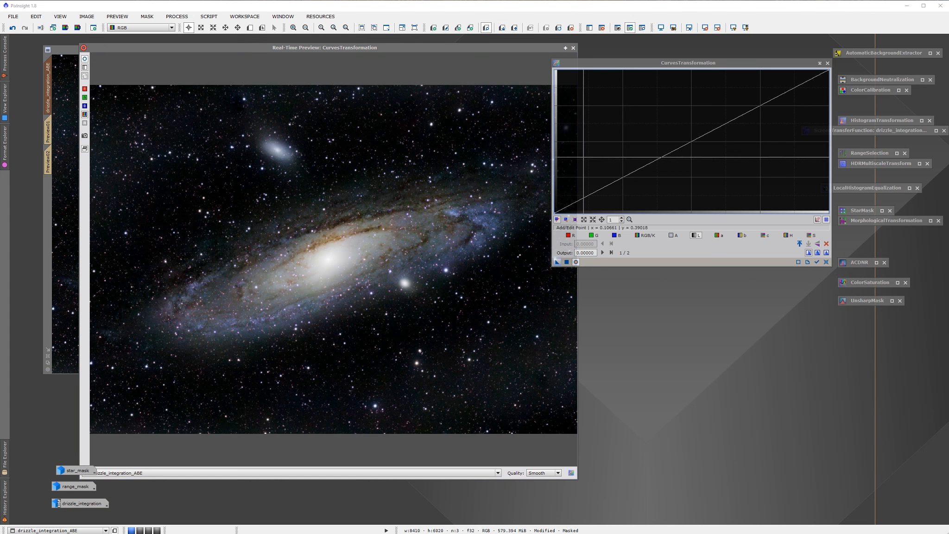
pyautogui.click(811, 235)
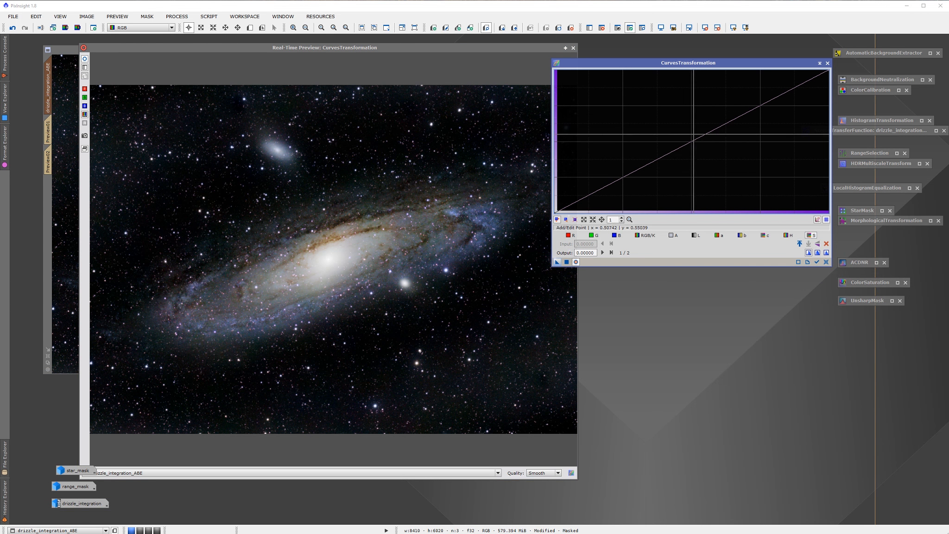
pyautogui.moveTo(667, 153); pyautogui.dragTo(618, 118)
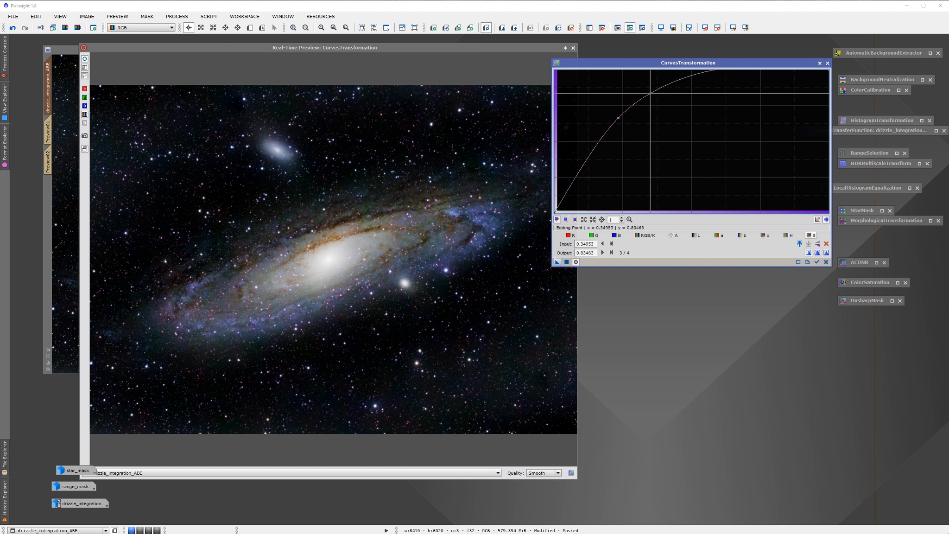
pyautogui.click(667, 90)
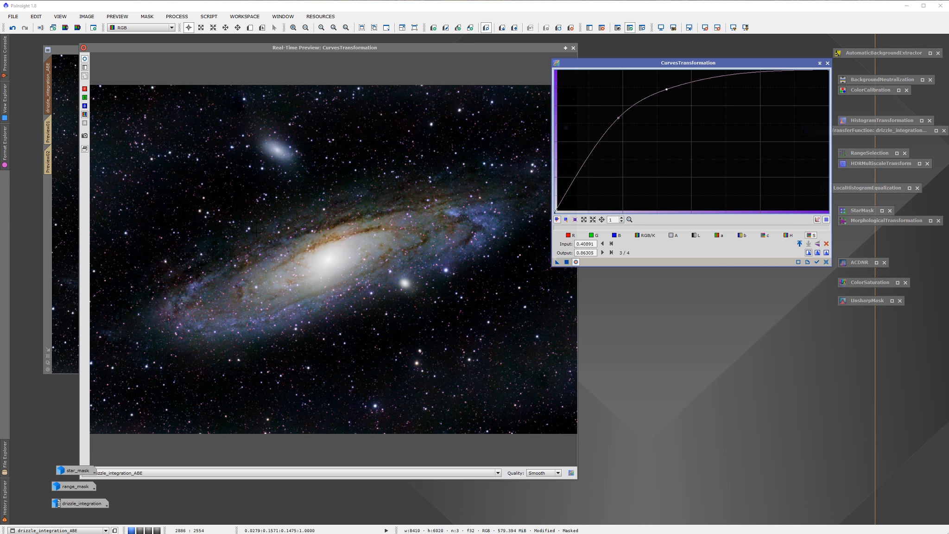
pyautogui.moveTo(197, 50); pyautogui.dragTo(177, 47)
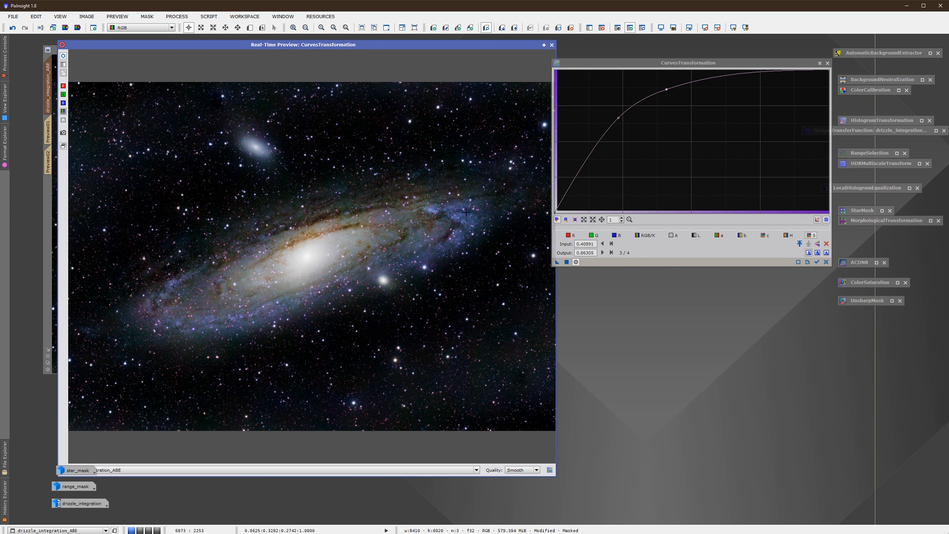
# Lower the middle of the hue curve with a point at input 0.51957 and output 0.40827
pyautogui.click(787, 235)
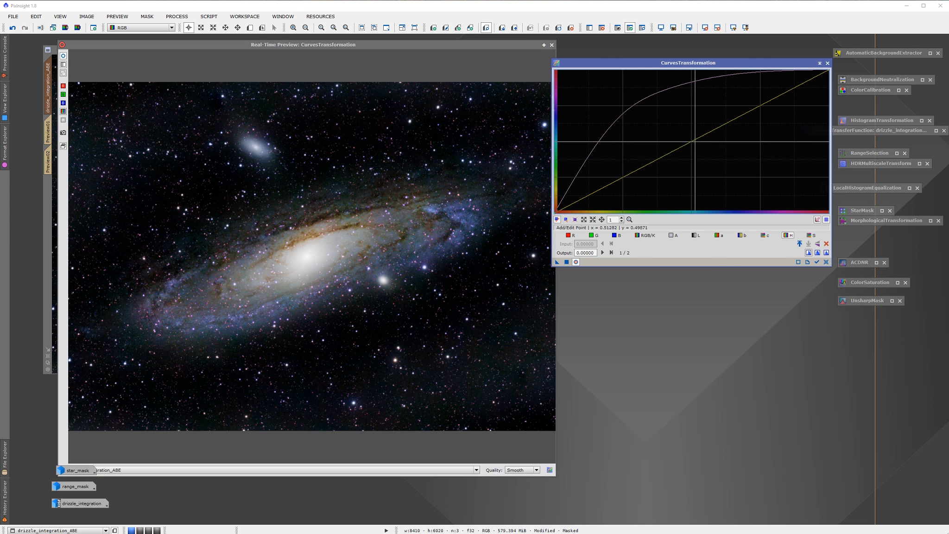
pyautogui.moveTo(695, 145); pyautogui.dragTo(698, 163)
pyautogui.moveTo(697, 169); pyautogui.dragTo(697, 154)
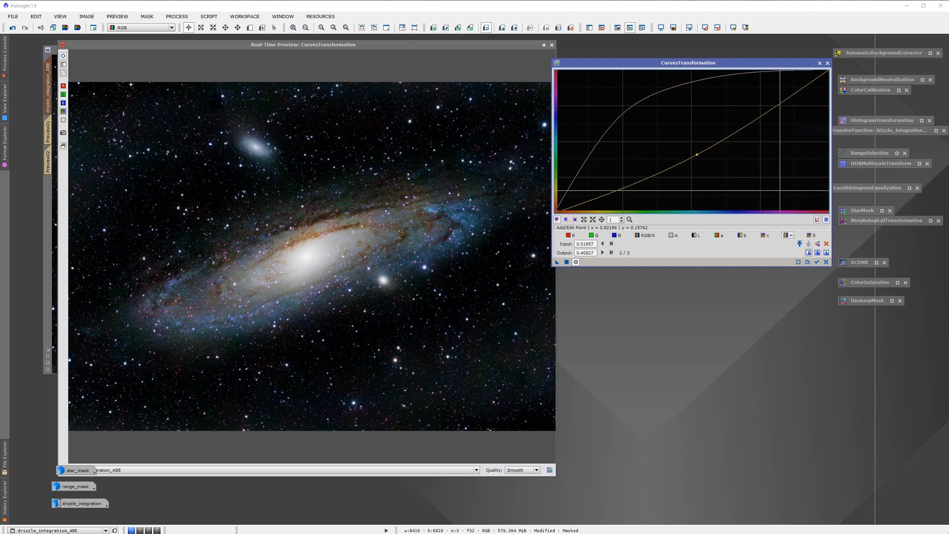
# Lower the chrominance (c) curve with a point at about 0.53 input and 0.36 output, and apply the curves to drizzle_integration_ABE
pyautogui.click(765, 236)
pyautogui.moveTo(695, 139); pyautogui.dragTo(699, 162)
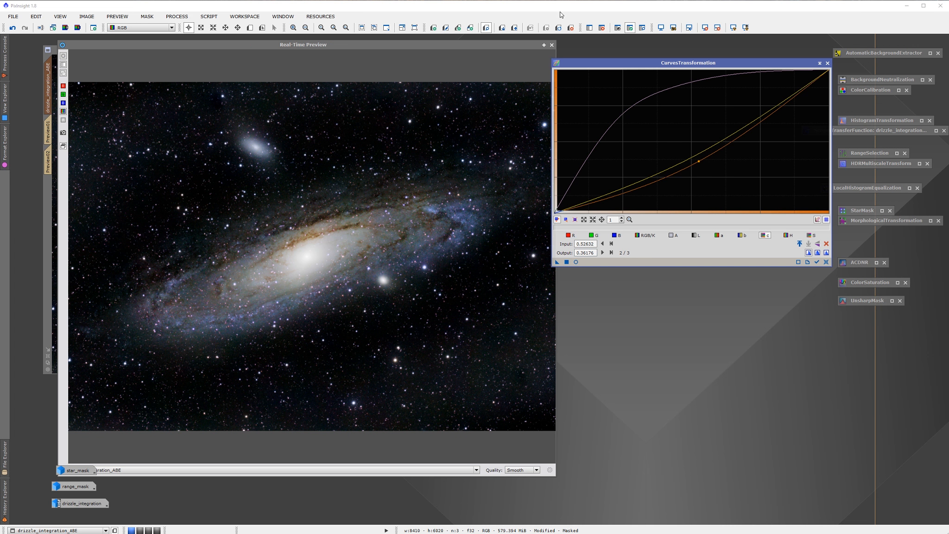
pyautogui.click(551, 44)
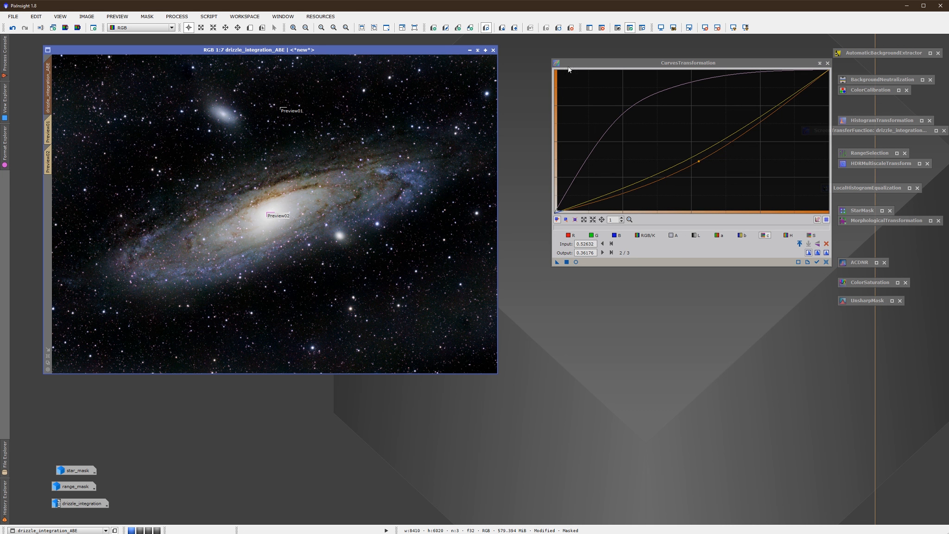
pyautogui.moveTo(557, 262); pyautogui.dragTo(331, 271)
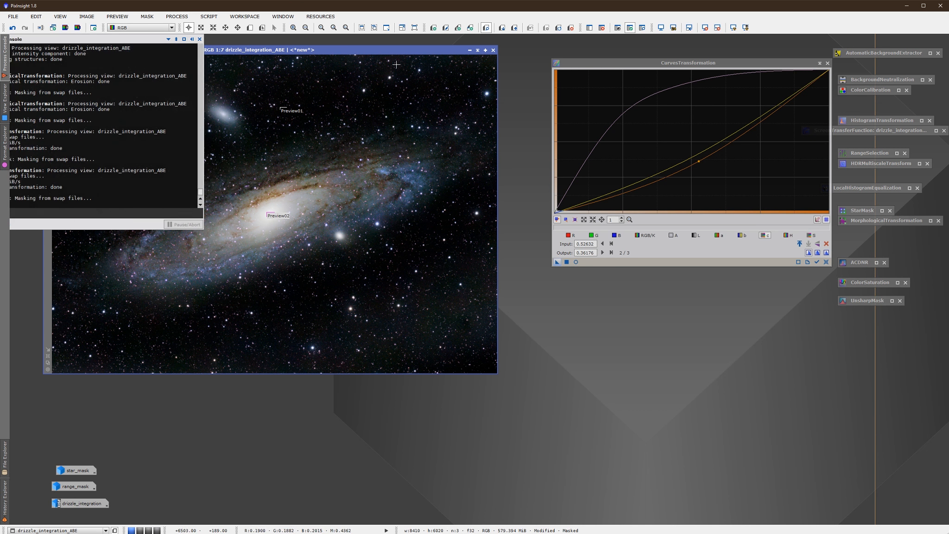
pyautogui.moveTo(346, 54); pyautogui.dragTo(350, 52)
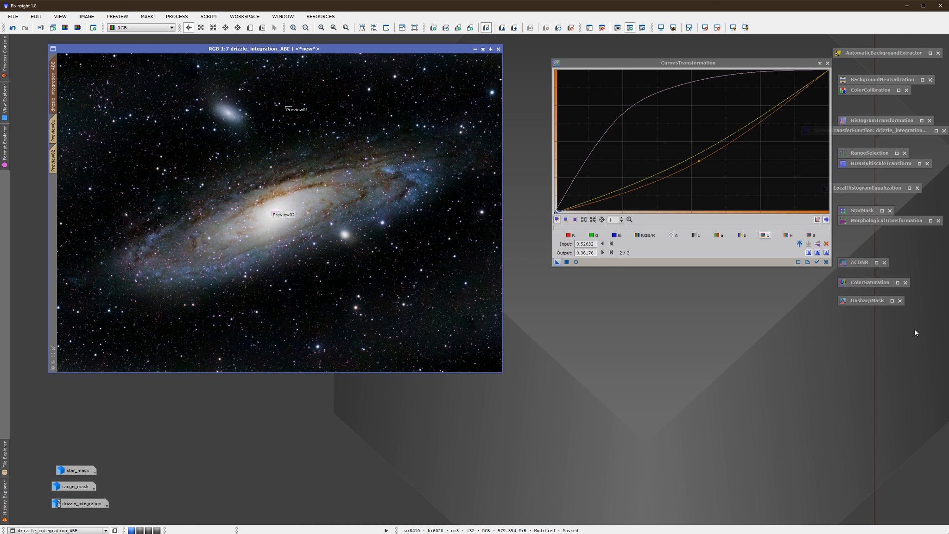
# Collapse CurvesTransformation, open ColorSaturation and start its real-time preview
pyautogui.click(817, 64)
pyautogui.click(819, 63)
pyautogui.click(897, 283)
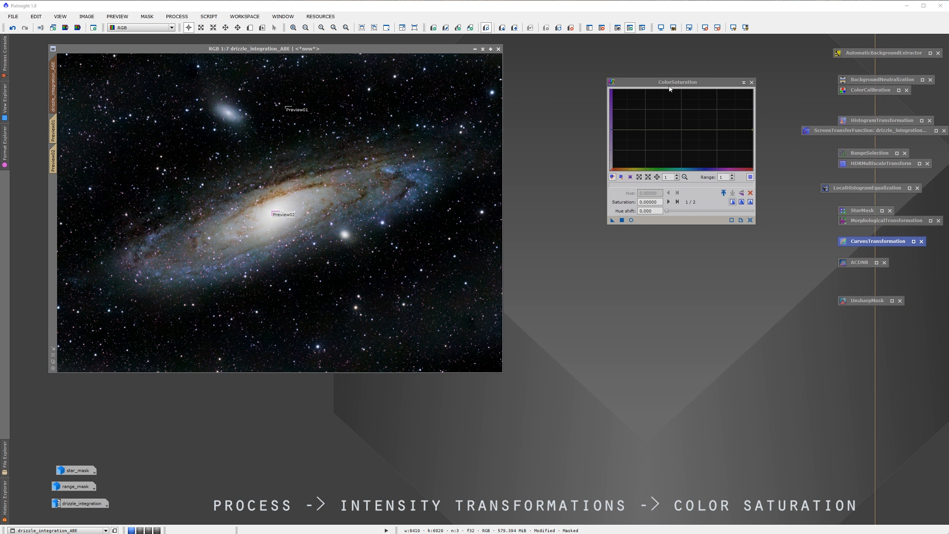
pyautogui.moveTo(669, 88); pyautogui.dragTo(652, 88)
pyautogui.click(614, 220)
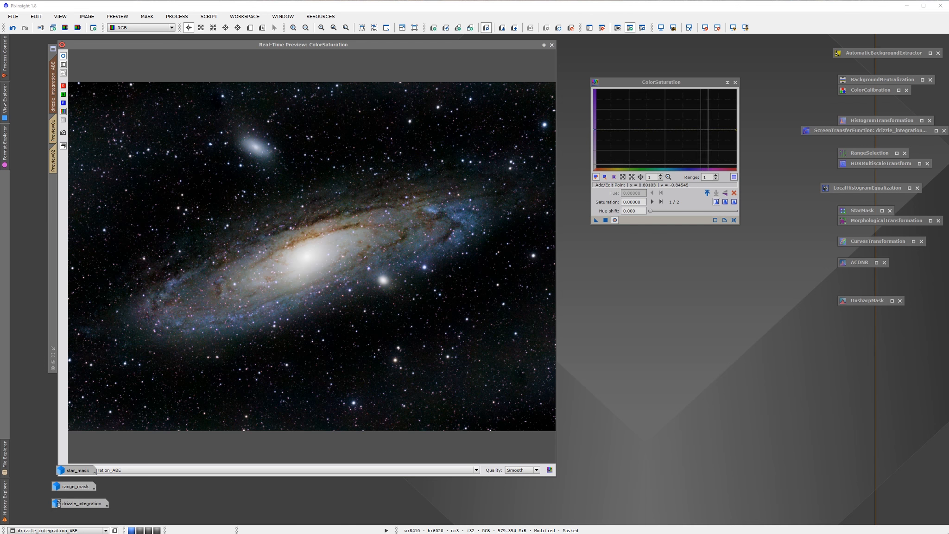
# Cut a narrow violet saturation dip with points at hue 0.71059 and 0.79328, both at saturation -0.90909, holding the surrounding curve near zero
pyautogui.click(701, 167)
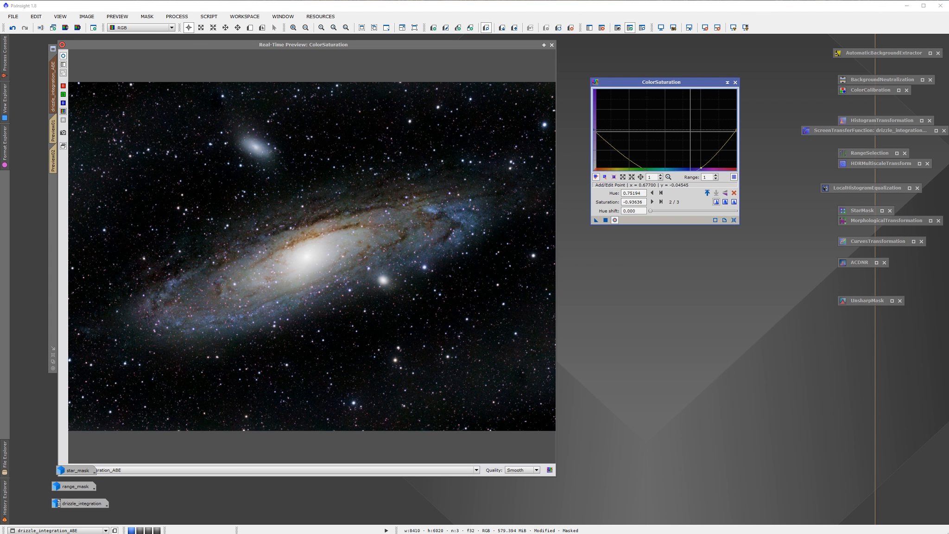
pyautogui.click(692, 130)
pyautogui.click(629, 130)
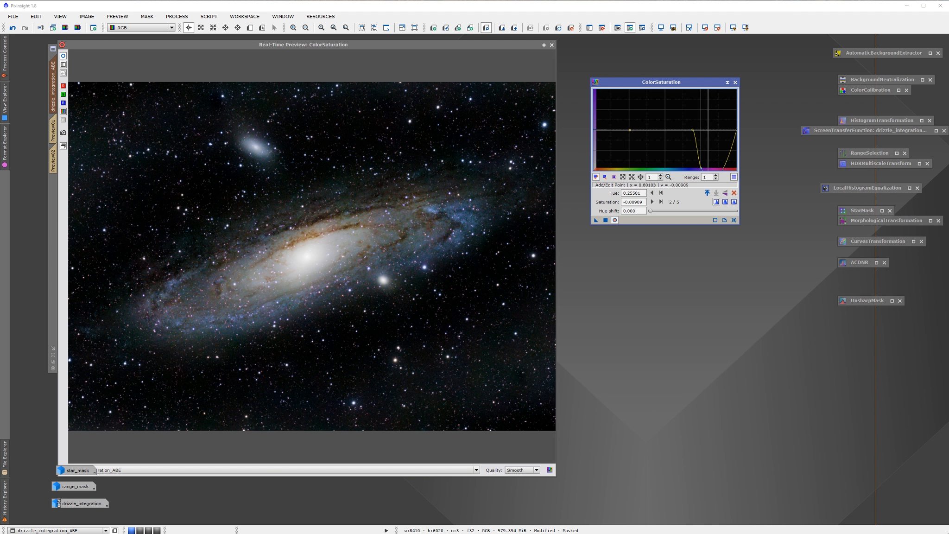
pyautogui.click(708, 130)
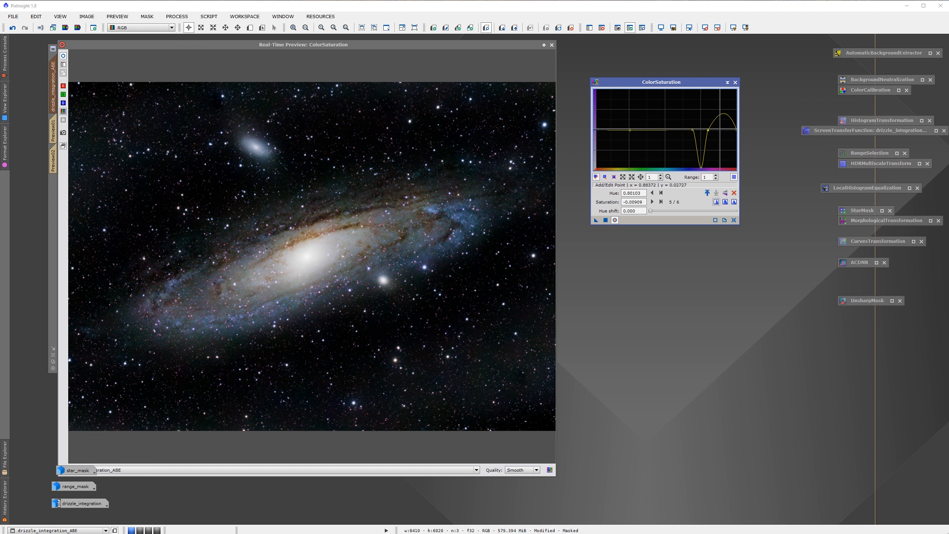
pyautogui.click(719, 128)
pyautogui.moveTo(719, 129); pyautogui.dragTo(720, 130)
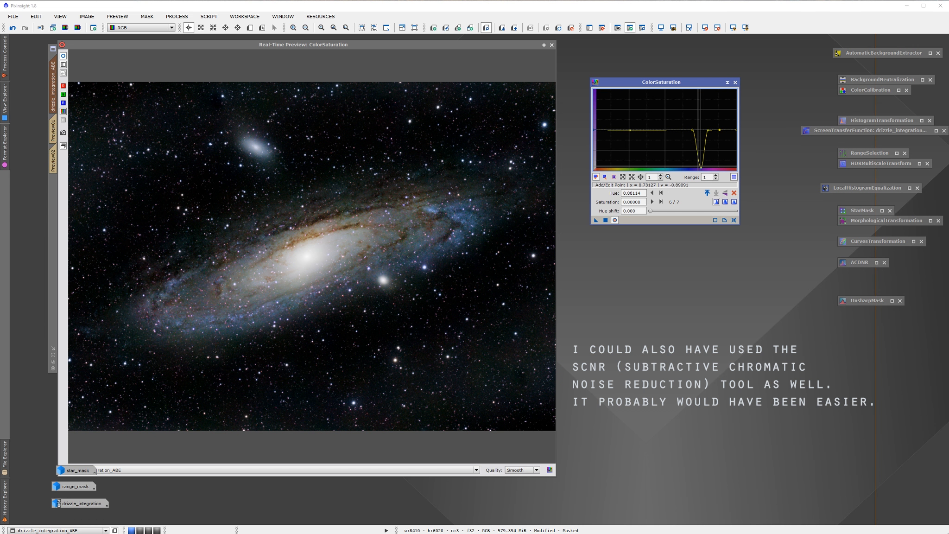
pyautogui.click(696, 167)
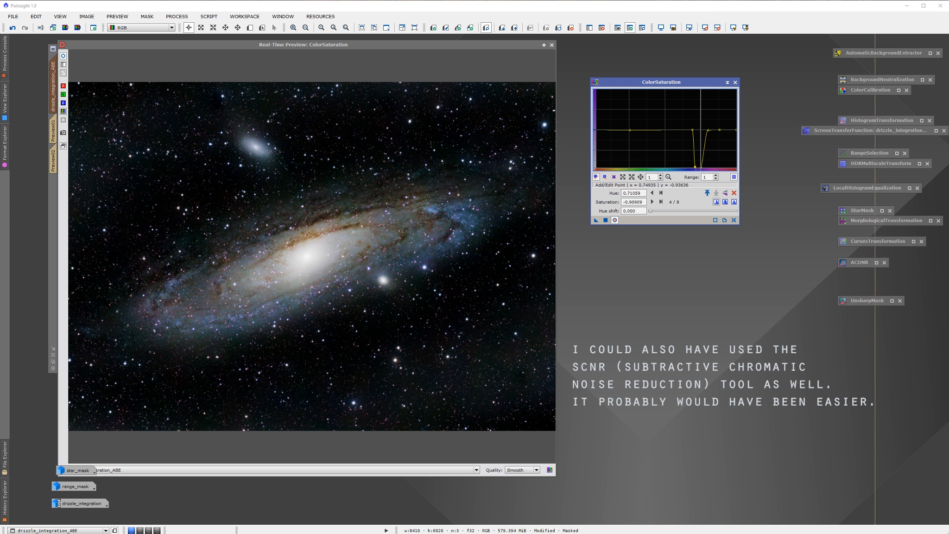
pyautogui.moveTo(701, 168); pyautogui.dragTo(706, 166)
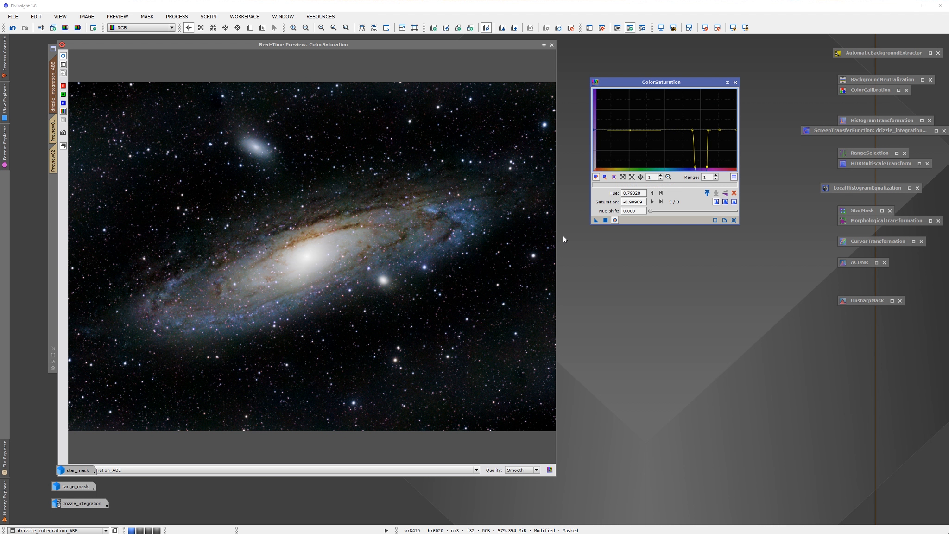
# Close the real-time preview and apply ColorSaturation to drizzle_integration_ABE
pyautogui.click(614, 220)
pyautogui.click(551, 44)
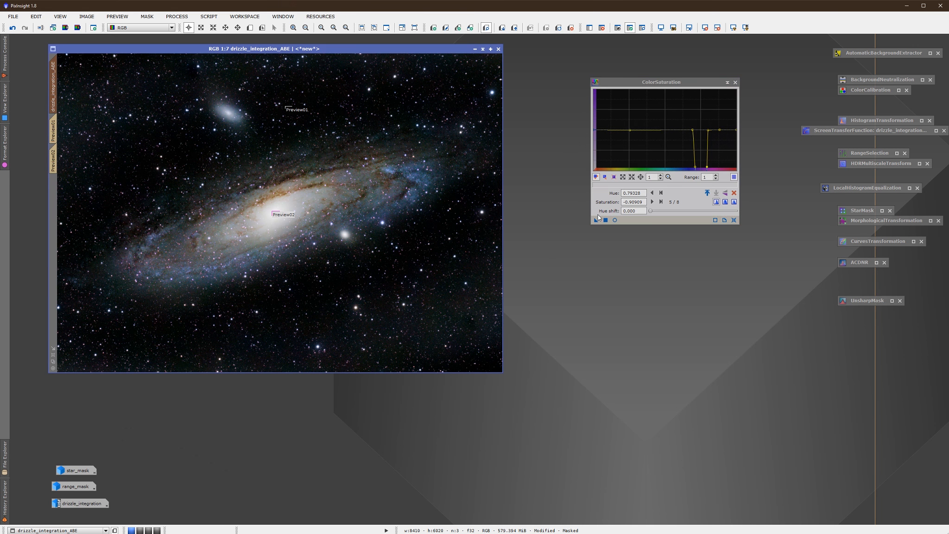
pyautogui.moveTo(597, 220); pyautogui.dragTo(354, 206)
pyautogui.moveTo(329, 51); pyautogui.dragTo(345, 83)
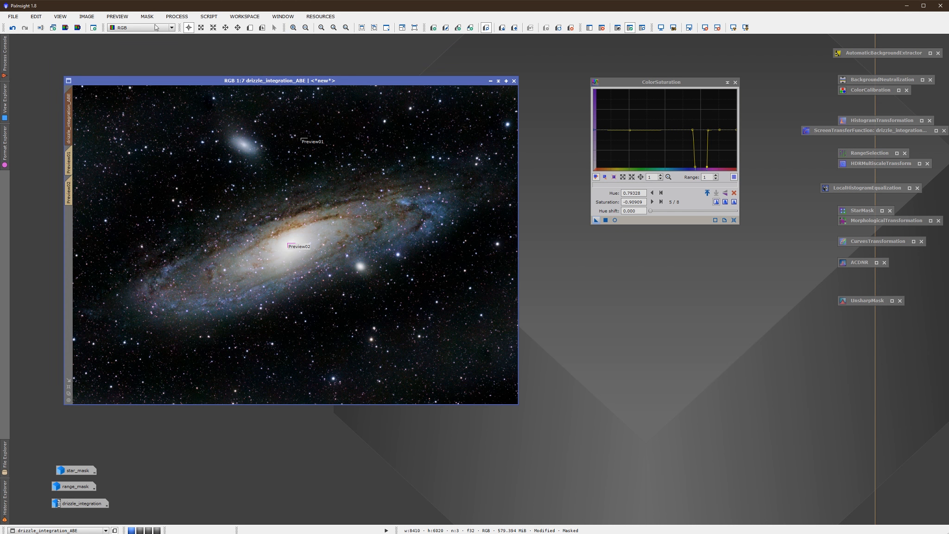
# Remove the mask from drizzle_integration_ABE
pyautogui.click(147, 16)
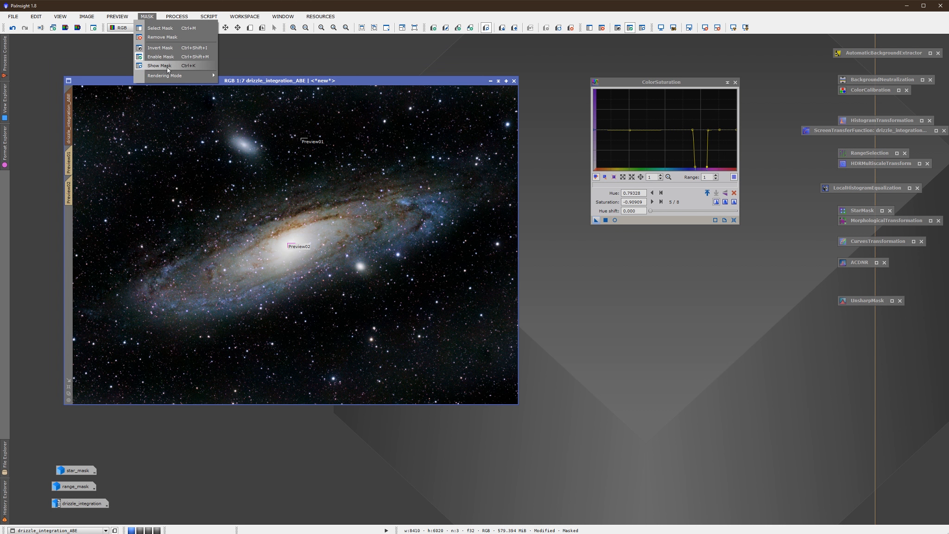
pyautogui.click(165, 37)
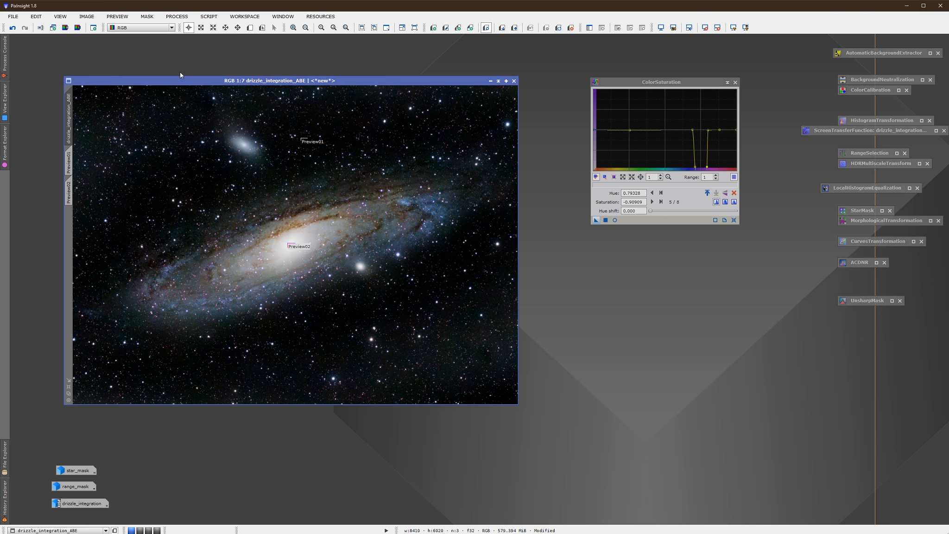
pyautogui.moveTo(191, 81); pyautogui.dragTo(199, 77)
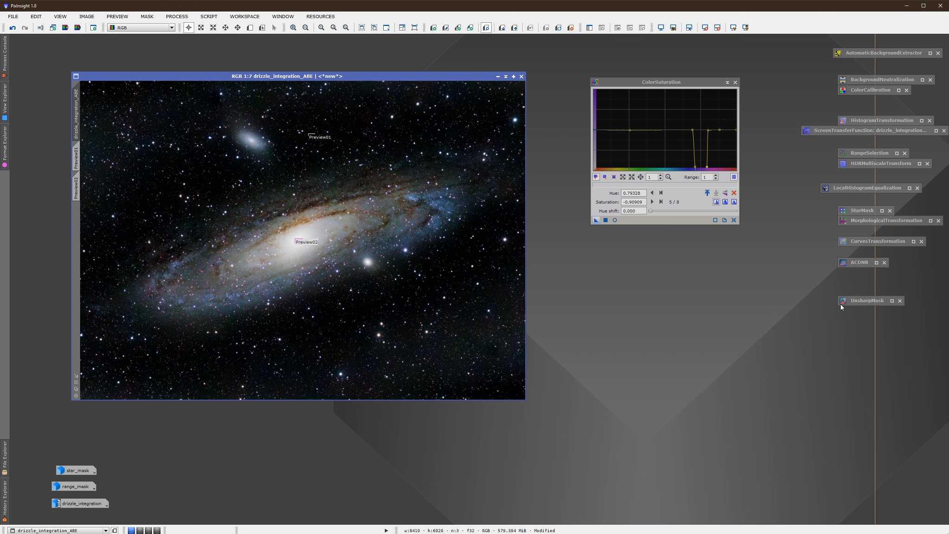
# Collapse ColorSaturation, expand the ACDNR noise reduction process and start its real-time preview
pyautogui.click(727, 83)
pyautogui.moveTo(868, 264); pyautogui.dragTo(685, 159)
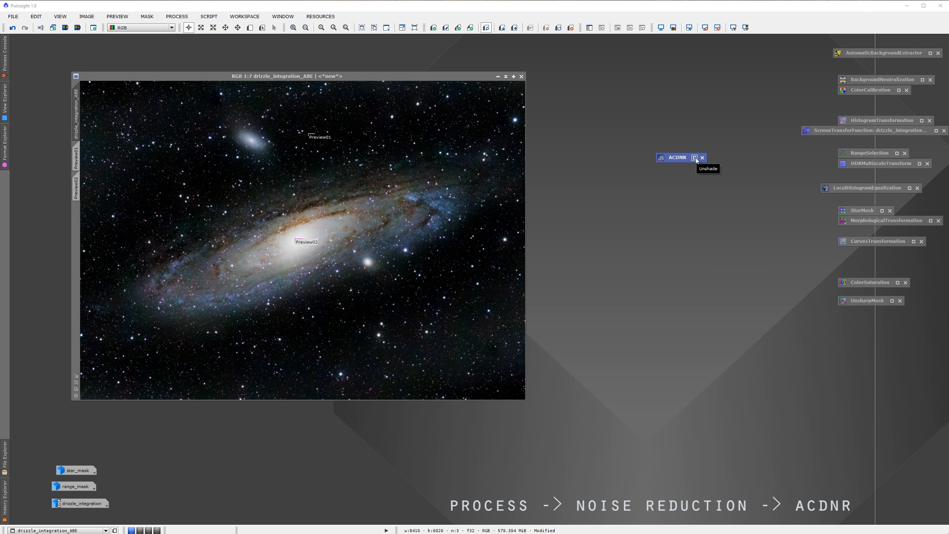
pyautogui.click(695, 158)
pyautogui.moveTo(708, 133); pyautogui.dragTo(716, 99)
pyautogui.click(661, 282)
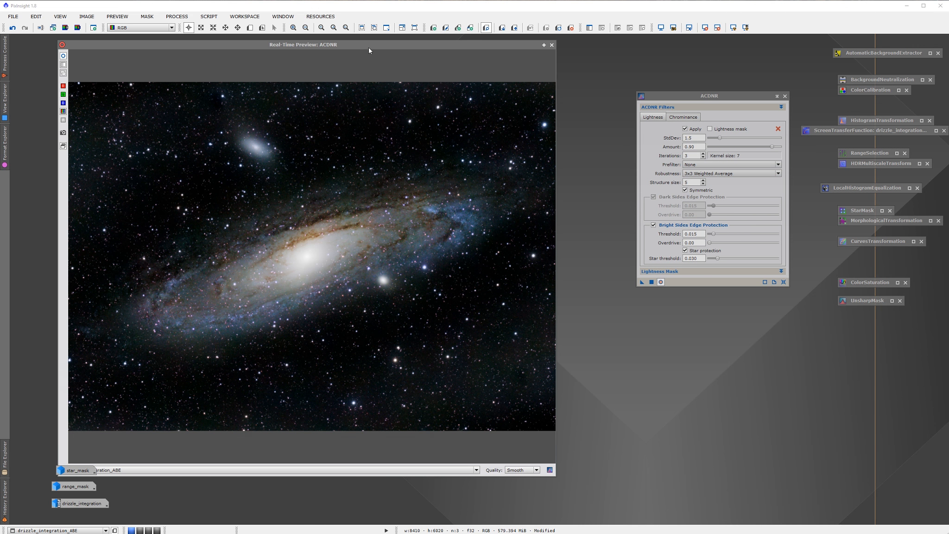
# Arrange the ACDNR real-time preview beside the main image, enlarged to 1:3 on the galaxy core, with the ACDNR settings clear of both
pyautogui.moveTo(368, 48); pyautogui.dragTo(377, 52)
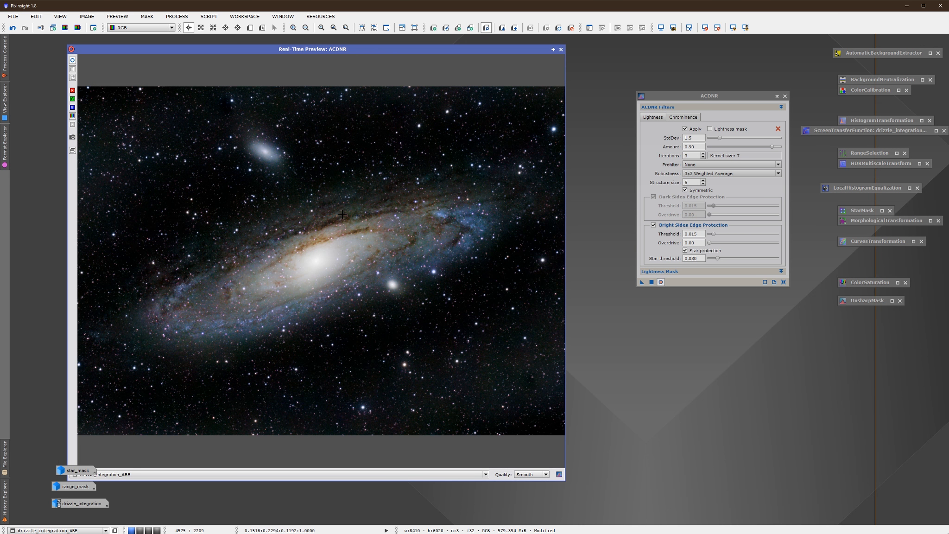
pyautogui.moveTo(347, 50); pyautogui.dragTo(579, 48)
pyautogui.moveTo(235, 78); pyautogui.dragTo(172, 85)
pyautogui.scroll(2, 235, 313)
pyautogui.scroll(2, 225, 287)
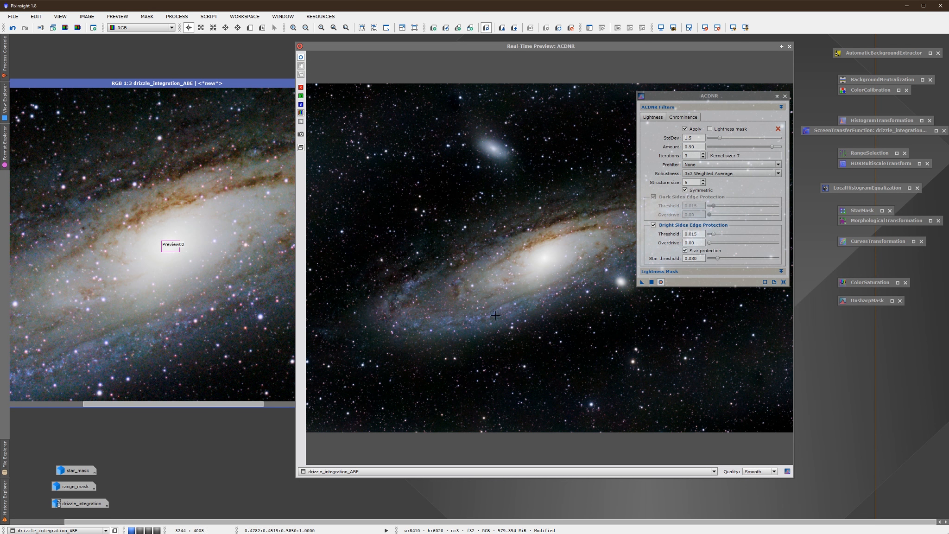
pyautogui.moveTo(579, 49); pyautogui.dragTo(530, 47)
pyautogui.moveTo(695, 94); pyautogui.dragTo(817, 304)
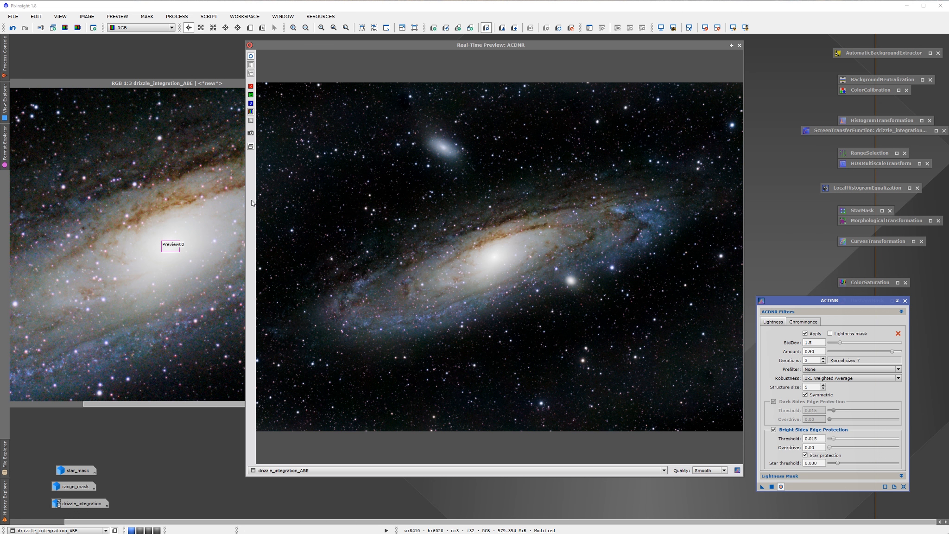
# Reset ACDNR to its default settings, close the real-time preview and apply the noise reduction to drizzle_integration_ABE
pyautogui.click(904, 486)
pyautogui.moveTo(800, 303); pyautogui.dragTo(802, 295)
pyautogui.click(780, 478)
pyautogui.click(739, 45)
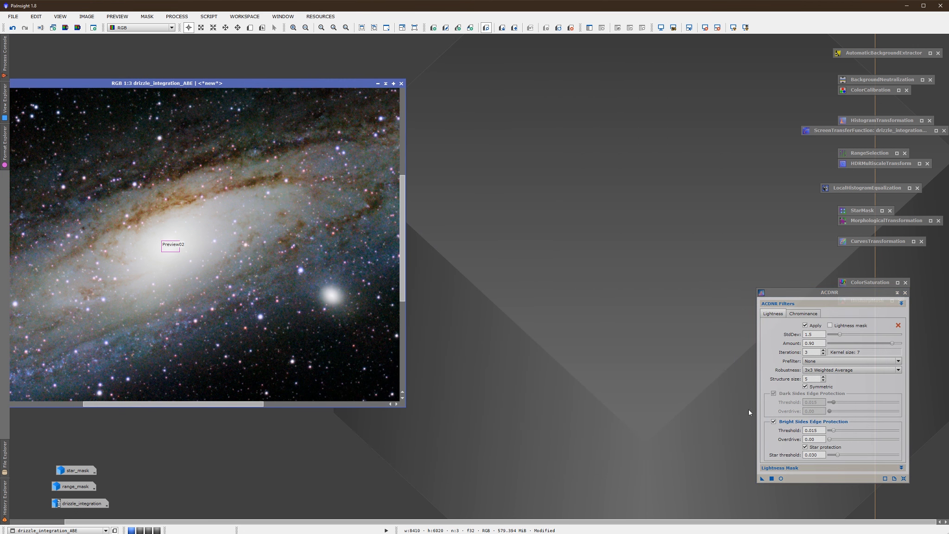
pyautogui.moveTo(762, 478); pyautogui.dragTo(316, 294)
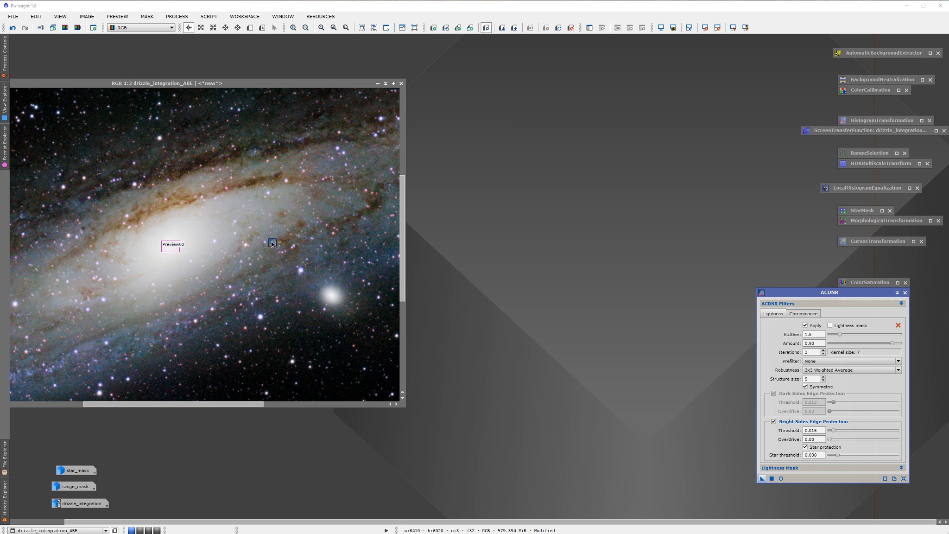
pyautogui.moveTo(272, 241); pyautogui.dragTo(270, 240)
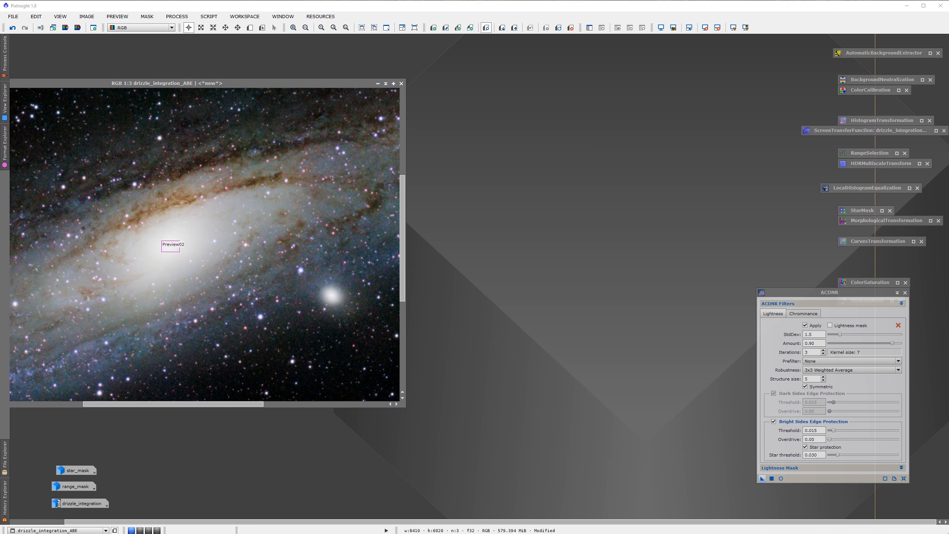
# Undo and redo the ACDNR noise reduction to compare the galaxy's dust lanes before and after at 1:1
pyautogui.moveTo(160, 85); pyautogui.dragTo(319, 79)
pyautogui.scroll(2, 246, 244)
pyautogui.scroll(-6, 246, 244)
pyautogui.scroll(3, 246, 243)
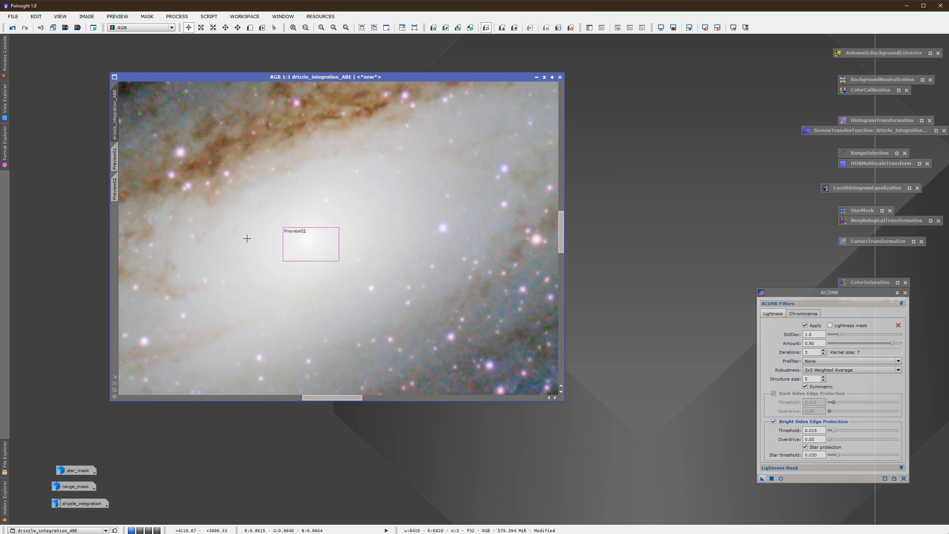
pyautogui.moveTo(561, 232); pyautogui.dragTo(560, 207)
pyautogui.scroll(1, 242, 278)
pyautogui.scroll(-2, 241, 277)
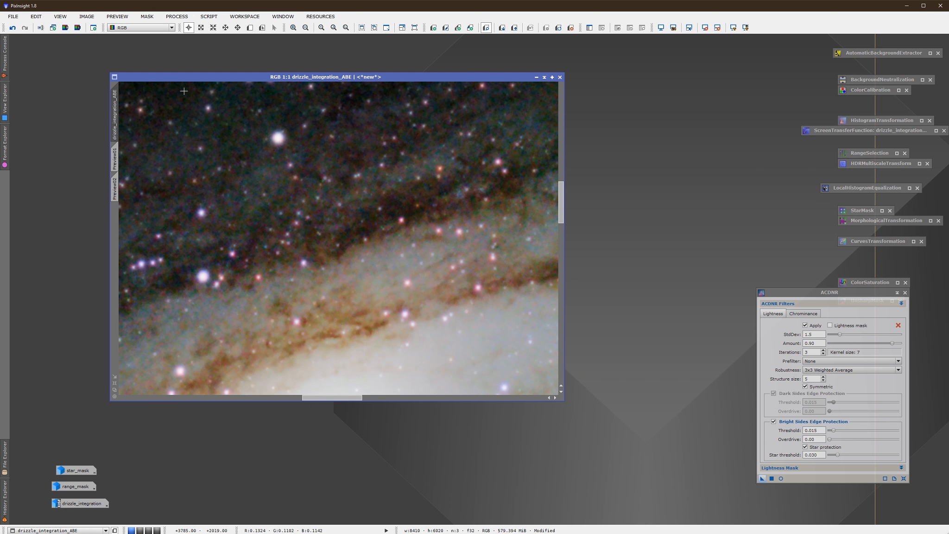
pyautogui.click(13, 29)
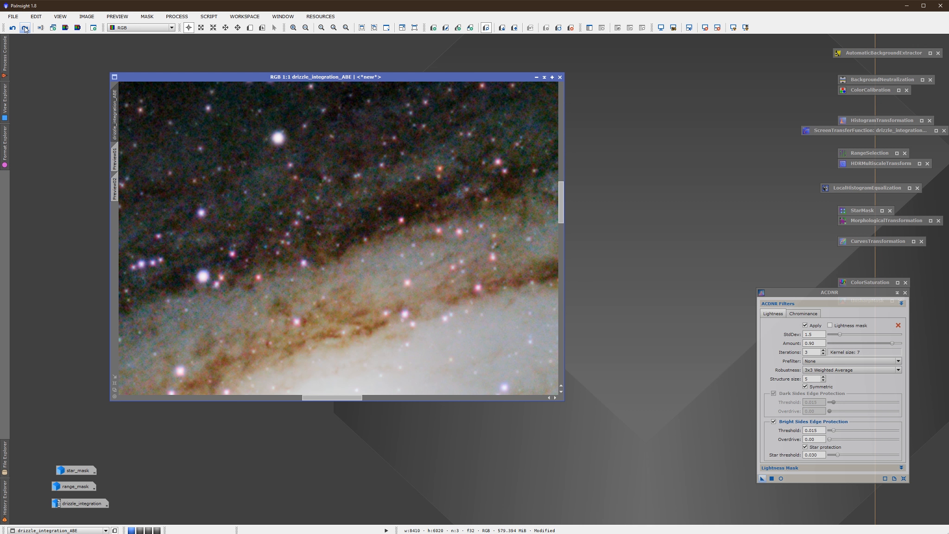
pyautogui.click(25, 28)
# Return to the full galaxy view at 1:7, then collapse ACDNR and put it back among the other collapsed processes
pyautogui.hotkey('ctrl', '+')
pyautogui.scroll(-4, 286, 284)
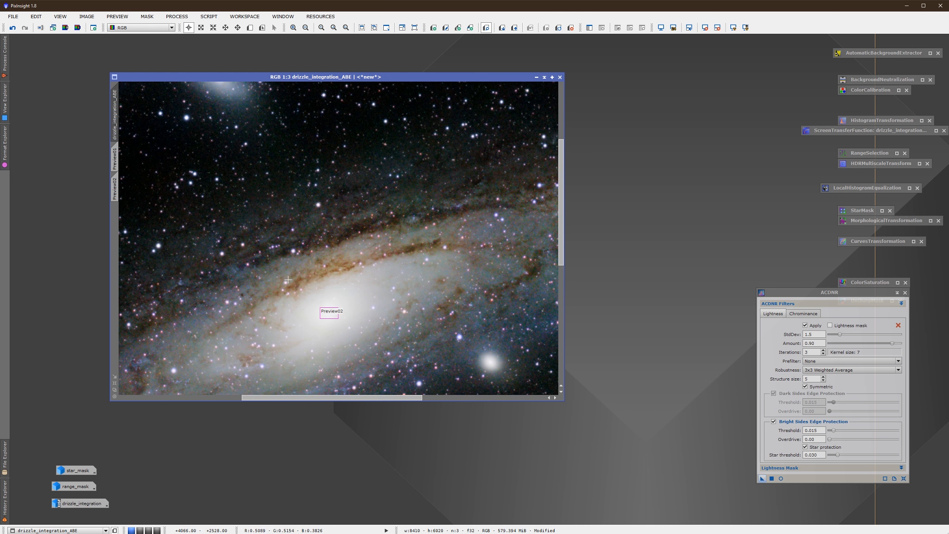
pyautogui.scroll(-1, 288, 278)
pyautogui.hotkey('ctrl', '+')
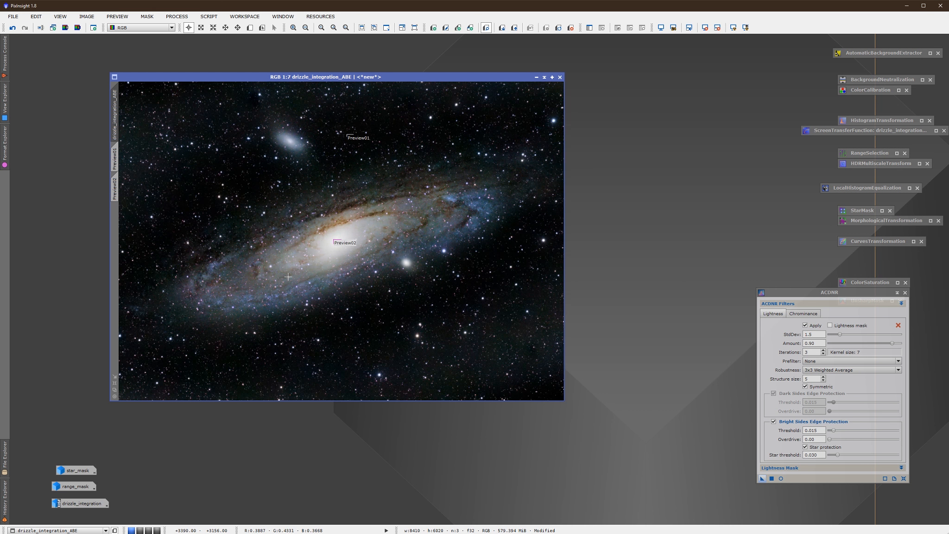
pyautogui.click(897, 294)
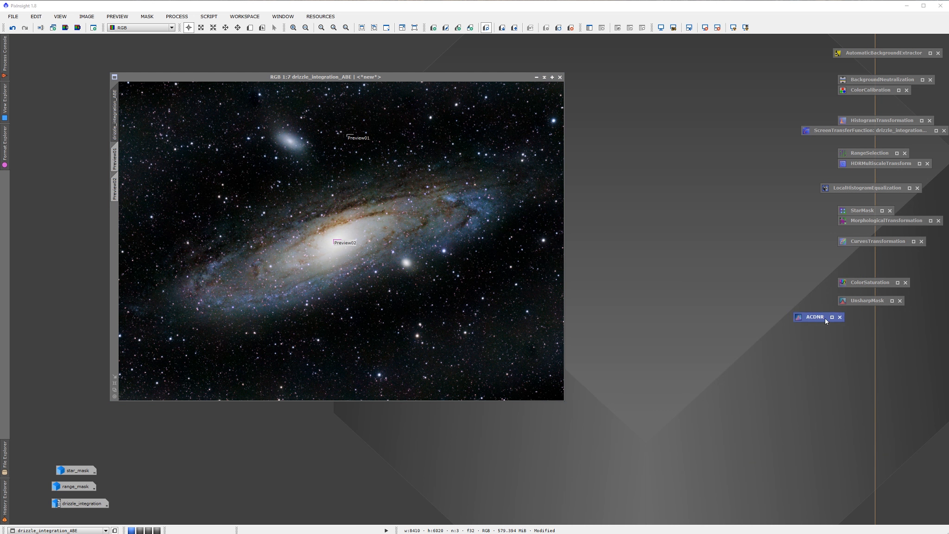
pyautogui.moveTo(860, 289); pyautogui.dragTo(858, 265)
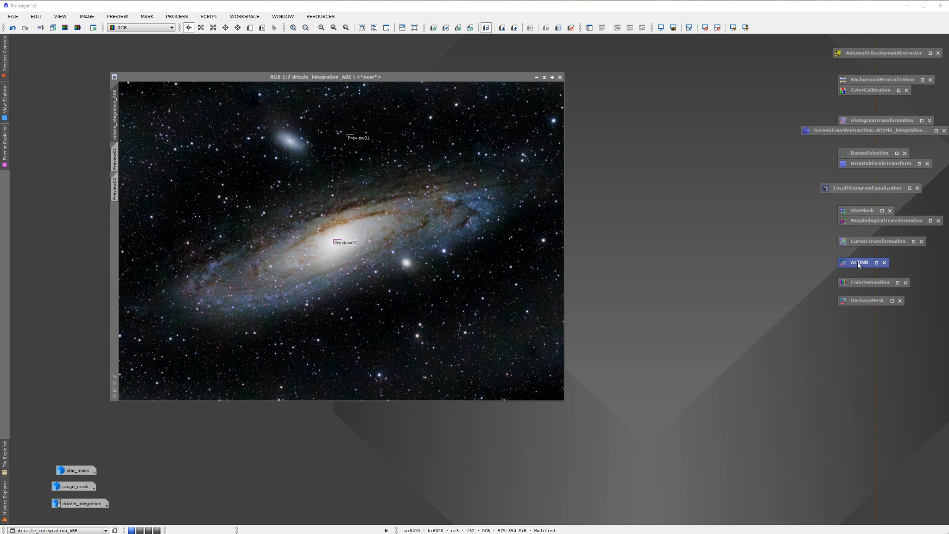